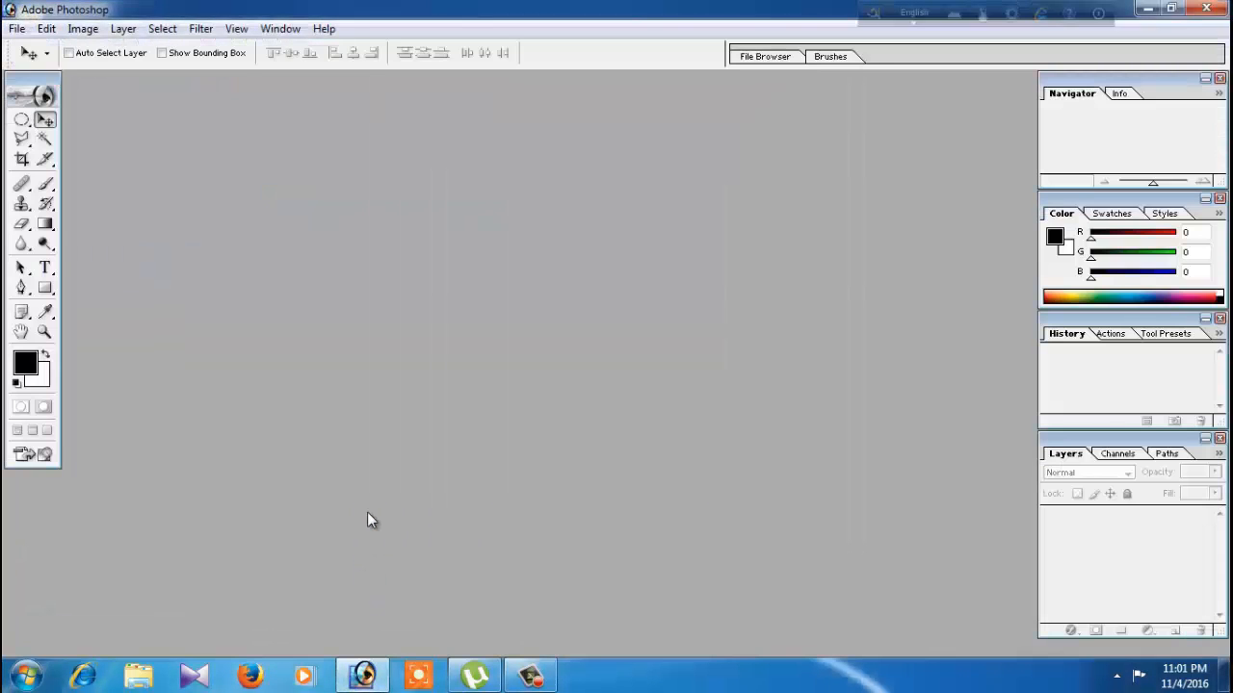
Open the street portrait photo 20160923_165043 from the Photoshop folder and display the whole picture maximized
{"action": "left_click", "coordinate": [17, 28]}
{"action": "left_click", "coordinate": [51, 70]}
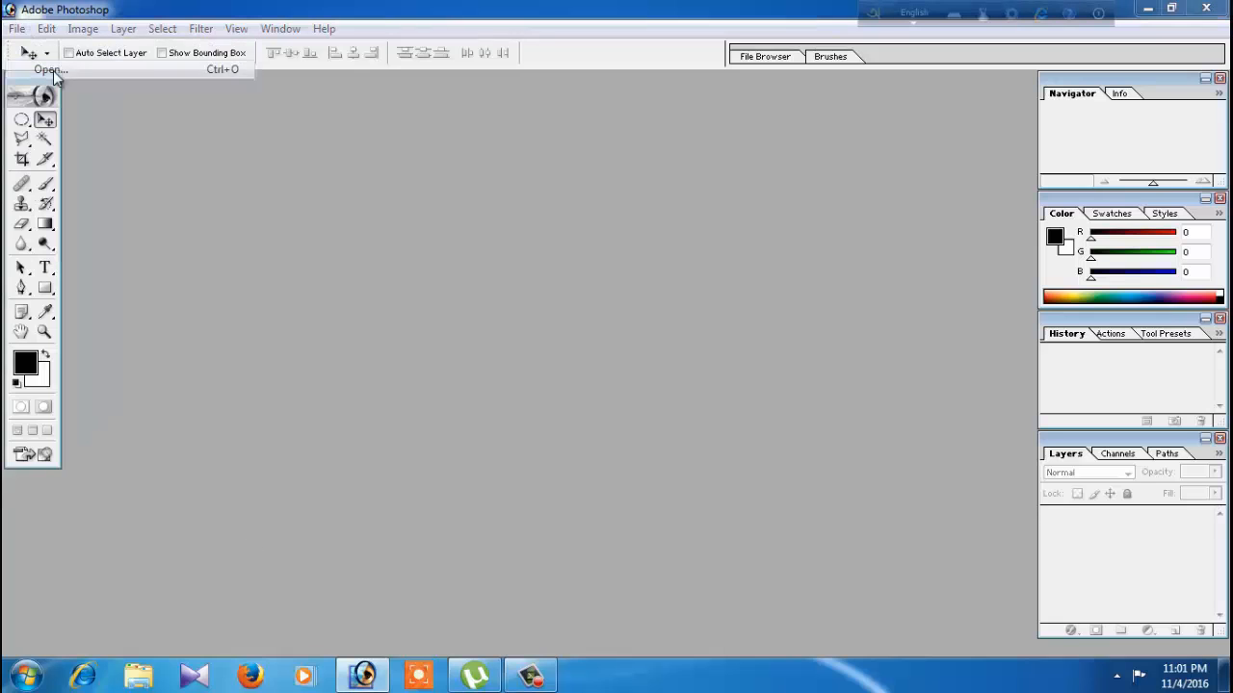
{"action": "left_click", "coordinate": [491, 155]}
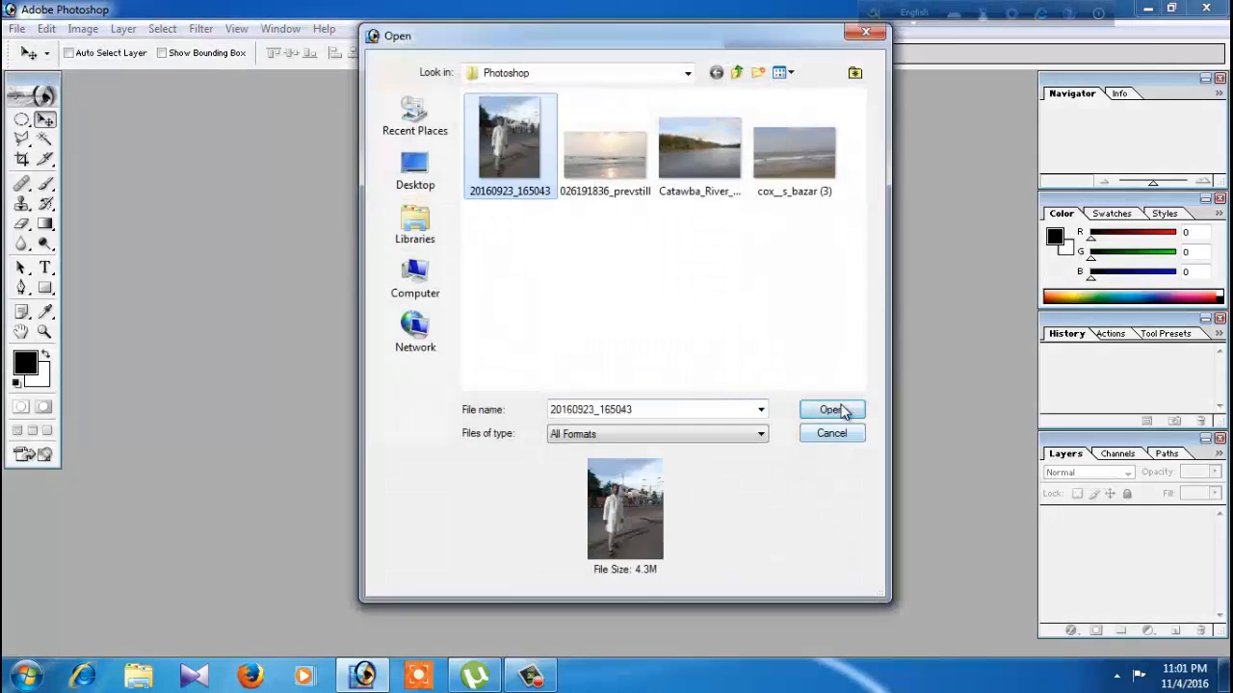
{"action": "left_click", "coordinate": [831, 410]}
{"action": "key", "text": "Tab"}
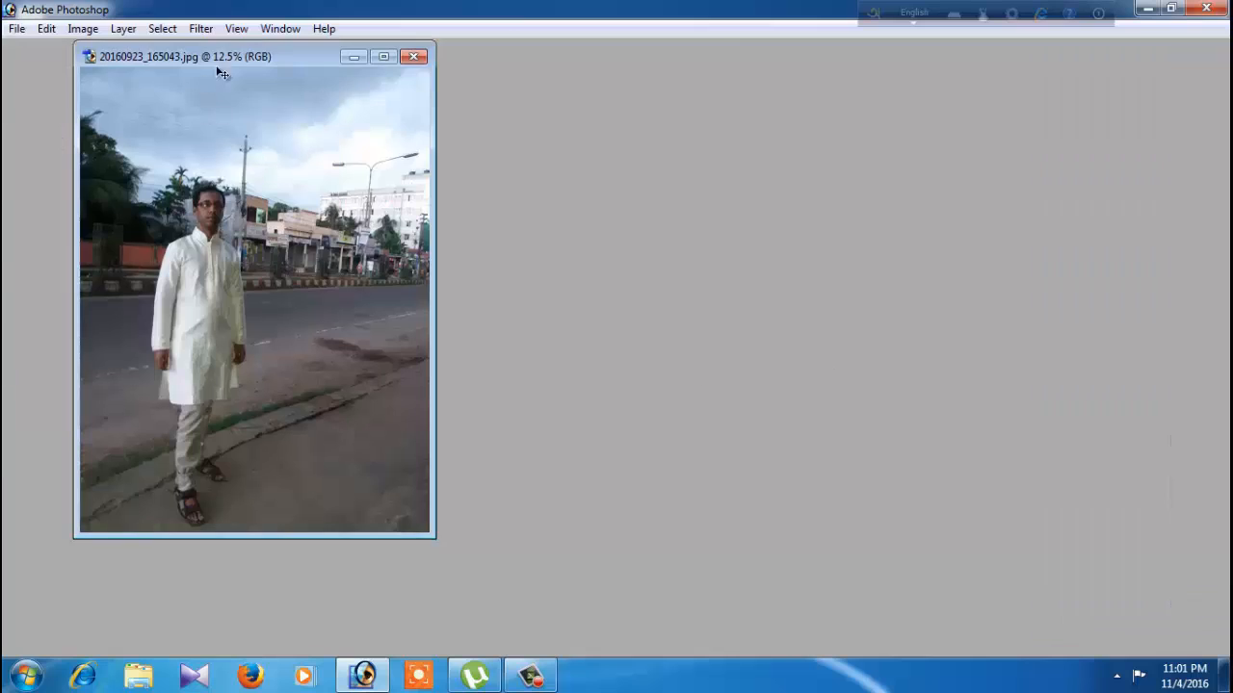
{"action": "double_click", "coordinate": [262, 58]}
{"action": "key", "text": "ctrl+0"}
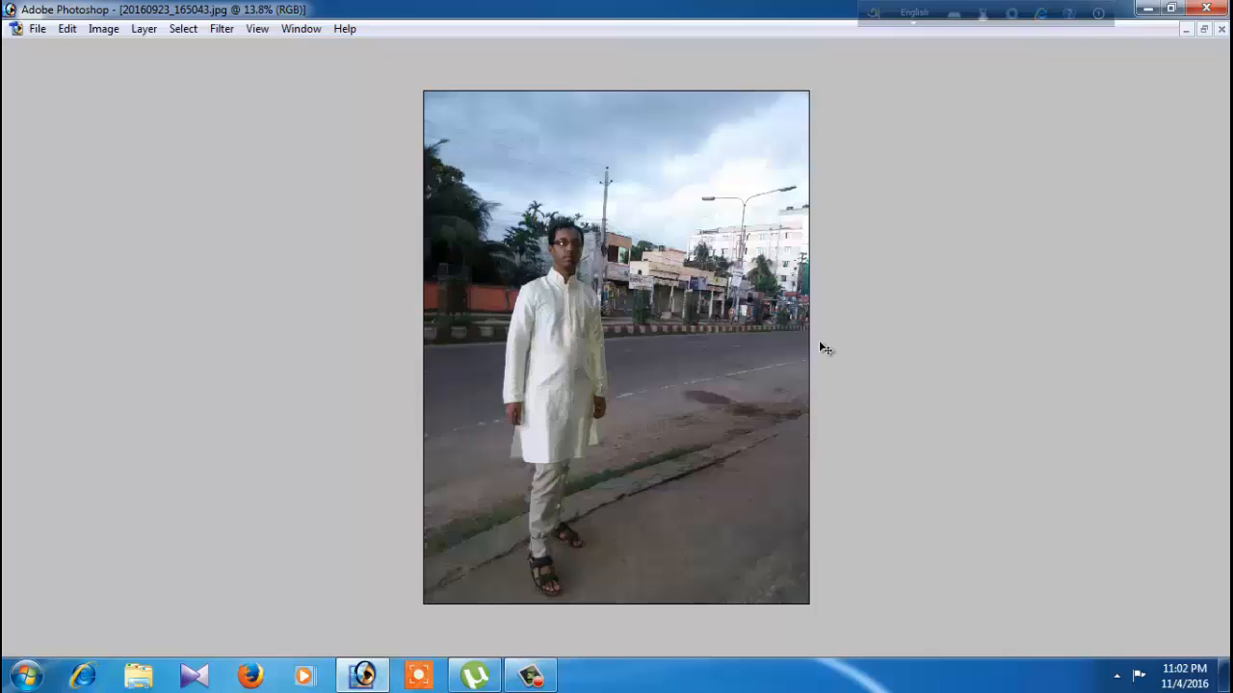
{"action": "scroll", "coordinate": [816, 346], "scroll_direction": "up", "scroll_amount": 1}
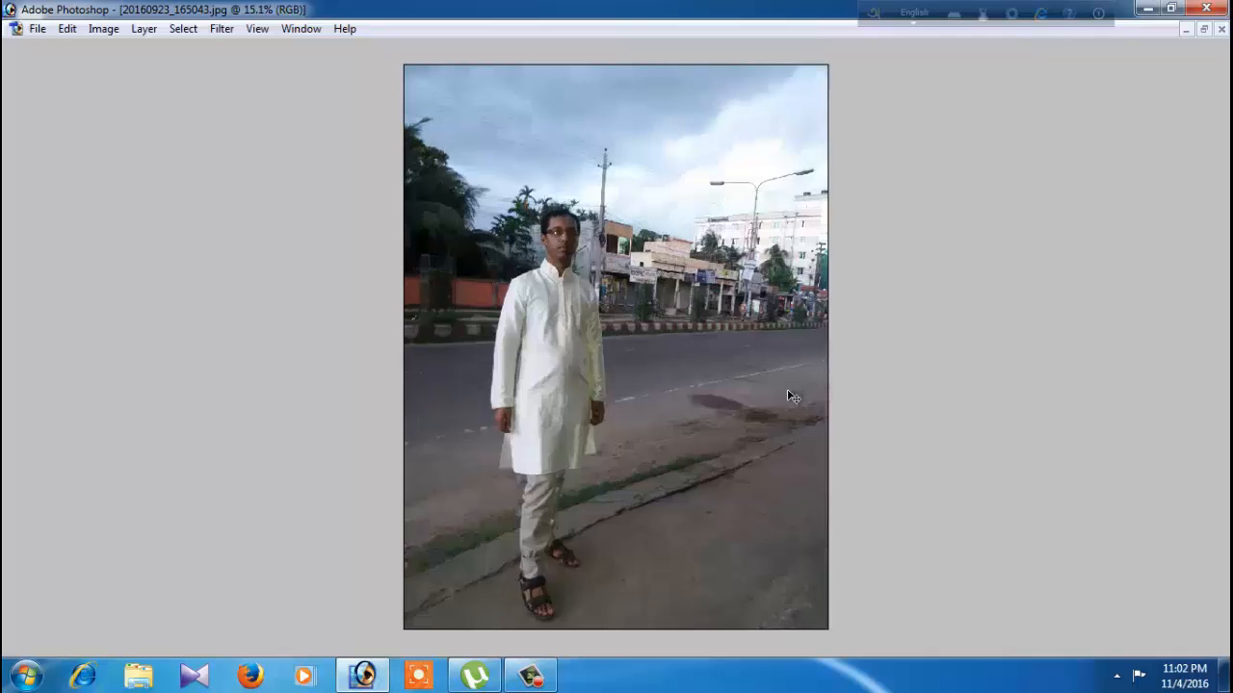
Open Catawba_River_Rock_Hill.JPG and arrange it beside the portrait photo in separate windows
{"action": "left_click", "coordinate": [1202, 29]}
{"action": "key", "text": "ctrl+o"}
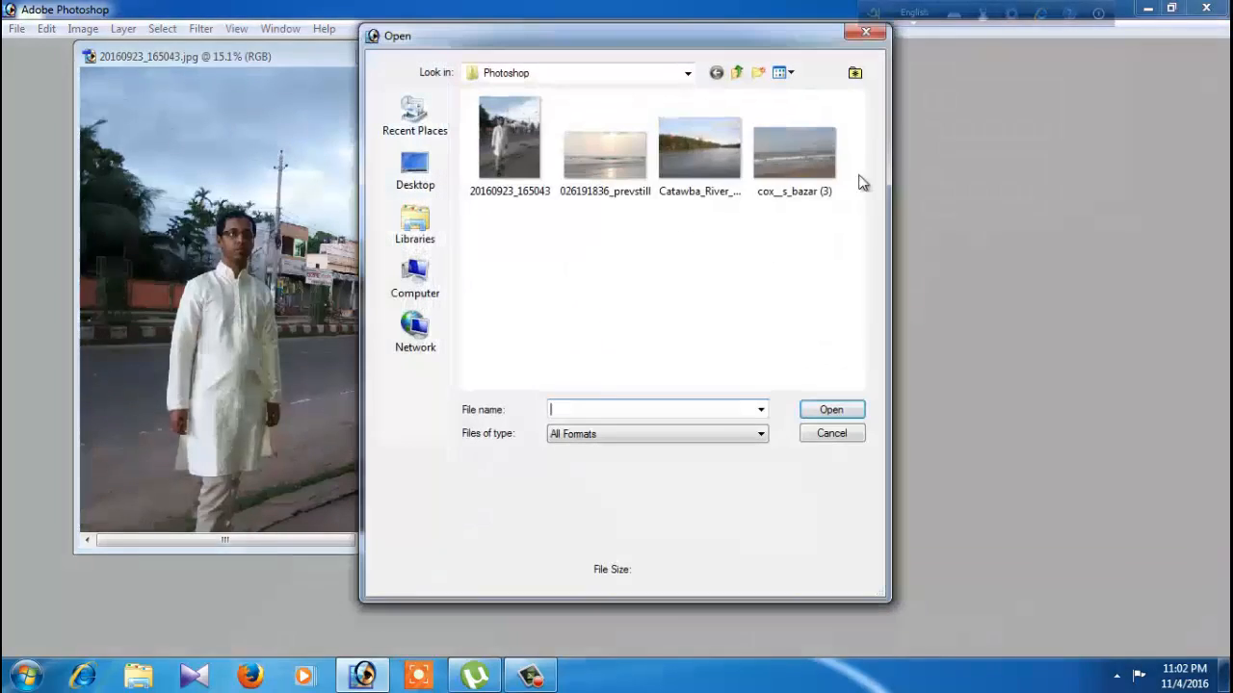
{"action": "left_click", "coordinate": [714, 150]}
{"action": "left_click", "coordinate": [830, 409]}
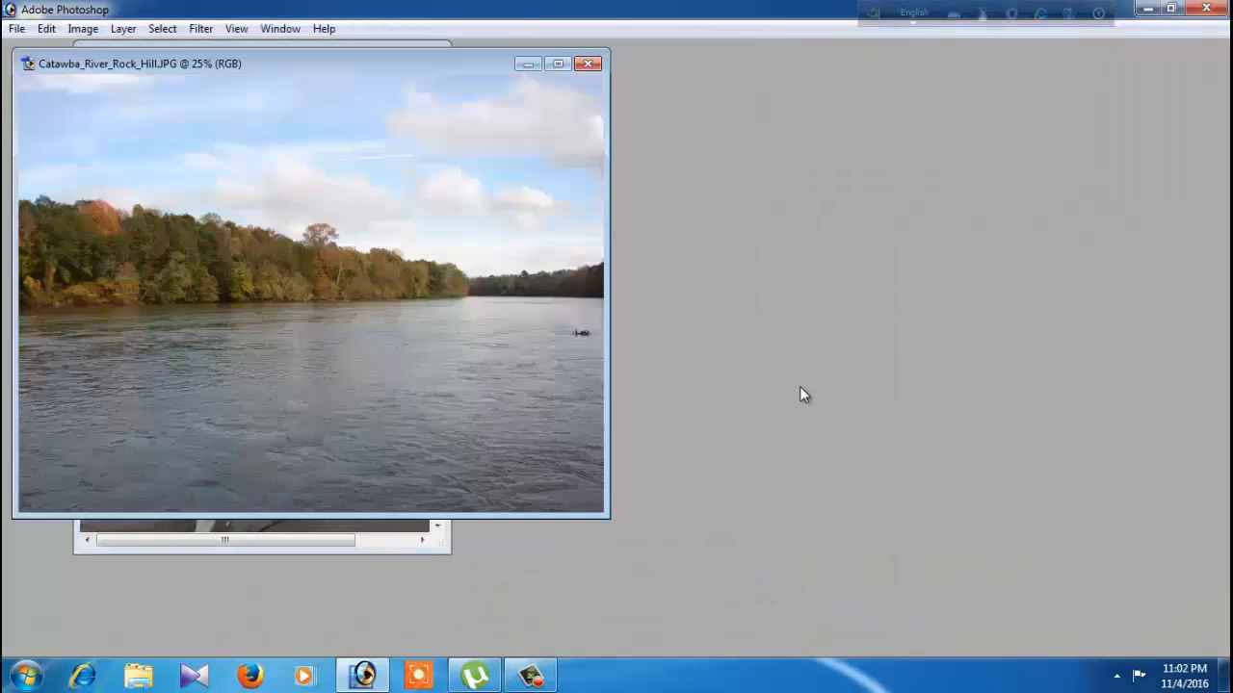
{"action": "left_click_drag", "start_coordinate": [537, 60], "coordinate": [1005, 78]}
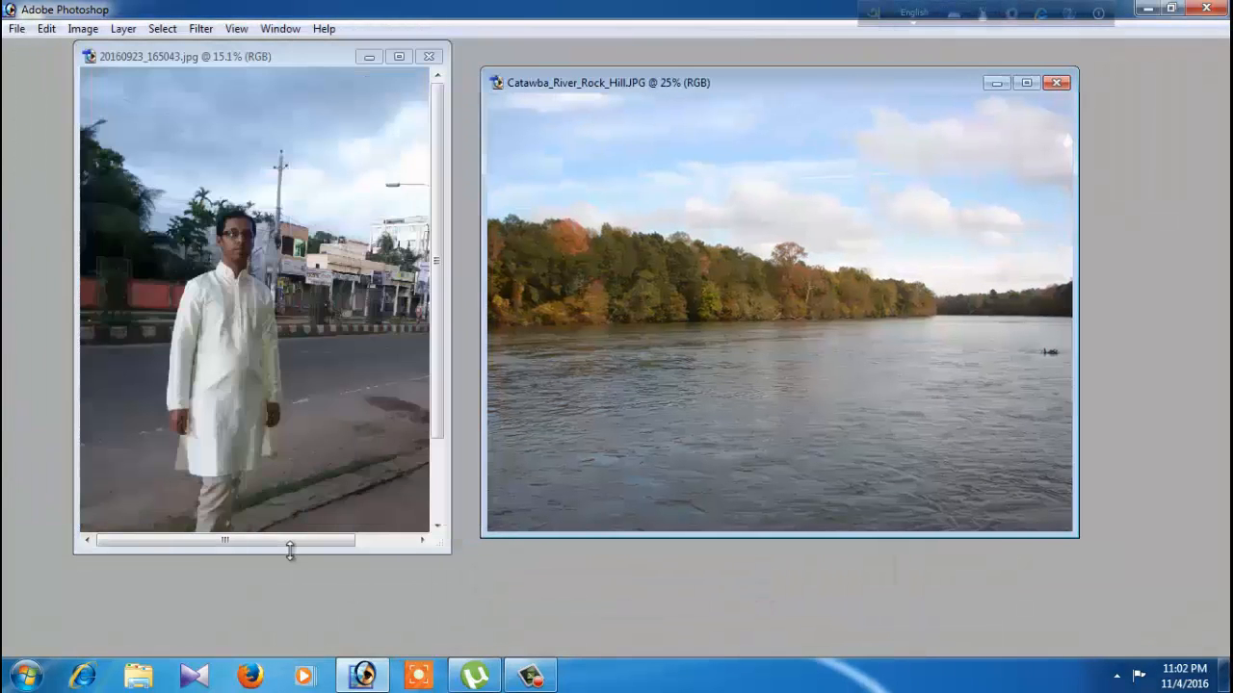
{"action": "left_click_drag", "start_coordinate": [289, 551], "coordinate": [289, 636]}
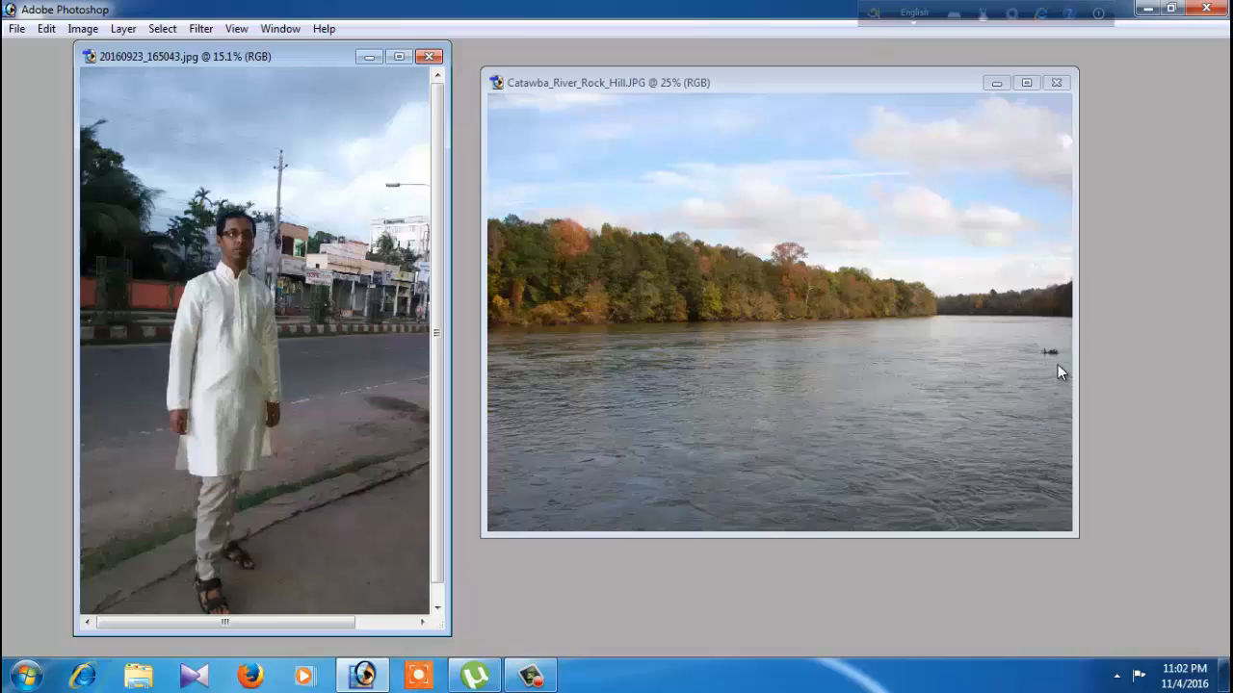
Outline the water below the far shoreline in the river photo with the Pen tool and turn the path into a selection
{"action": "key", "text": "Tab"}
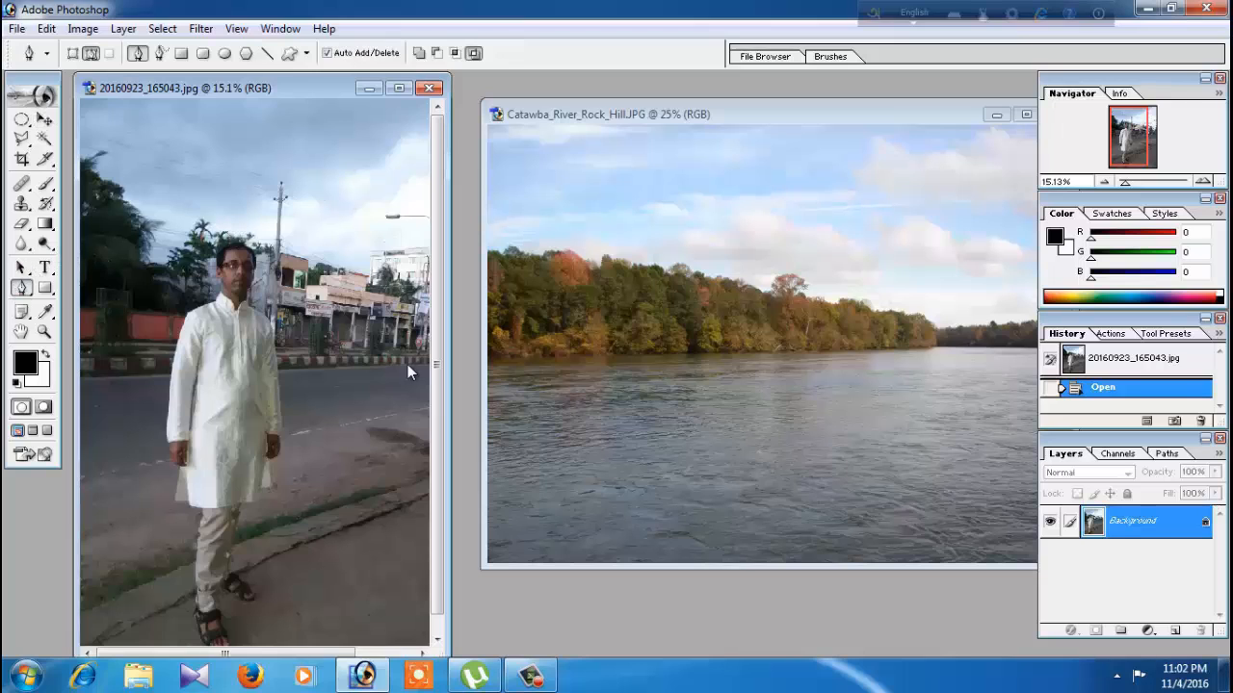
{"action": "key", "text": "Tab"}
{"action": "key", "text": "Tab"}
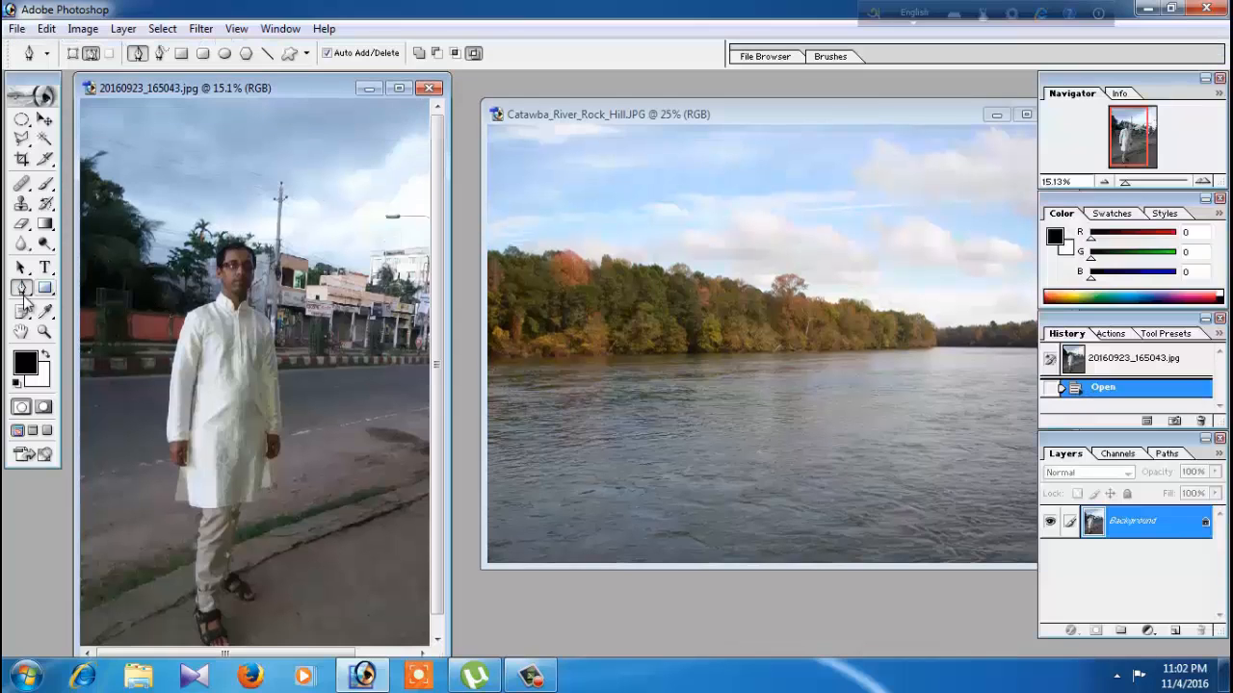
{"action": "key", "text": "Tab"}
{"action": "left_click", "coordinate": [670, 82]}
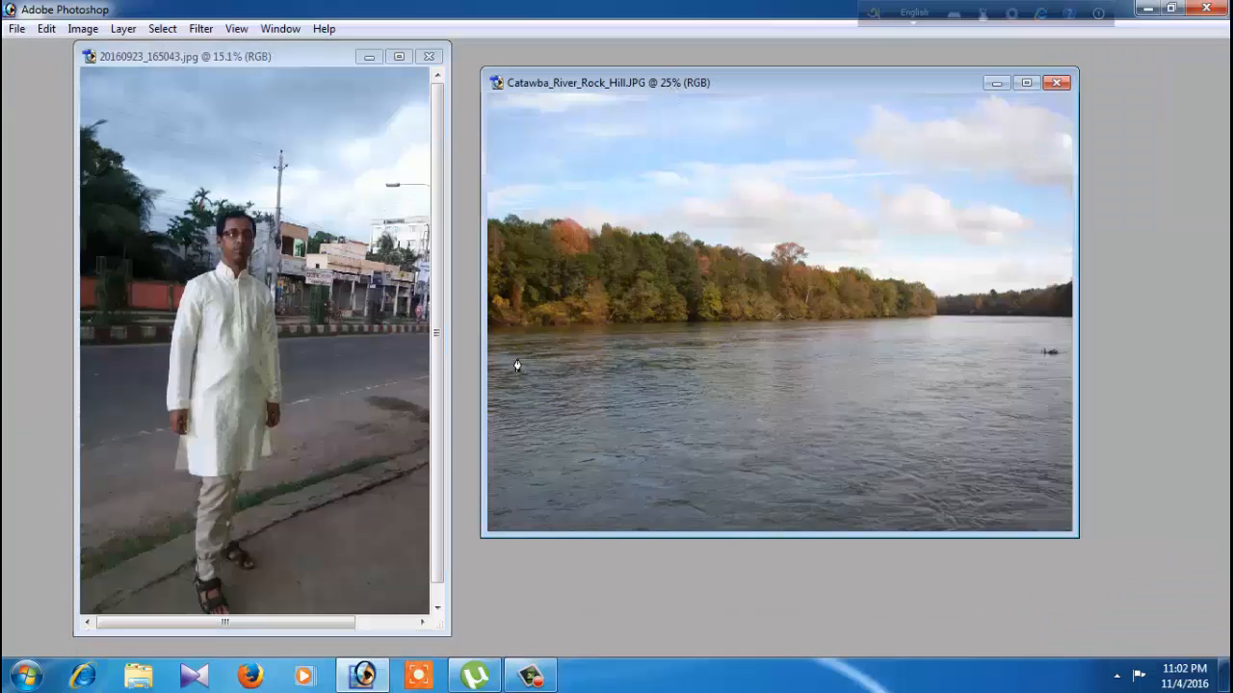
{"action": "left_click", "coordinate": [1069, 324]}
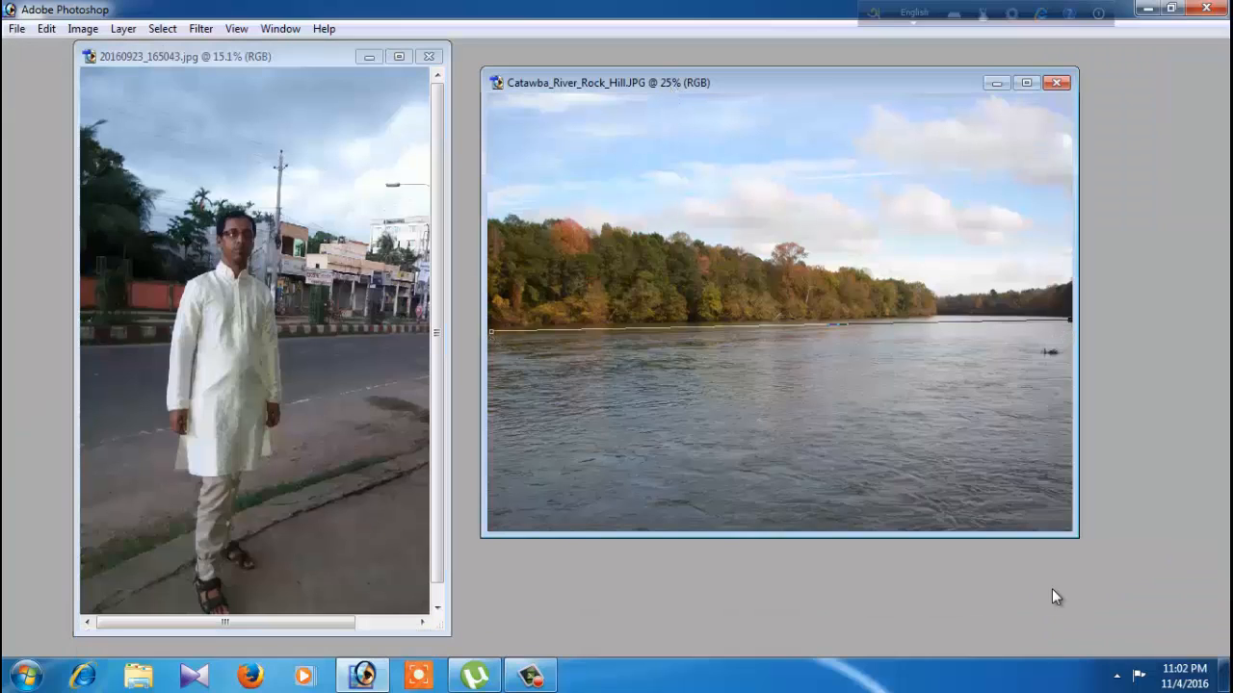
{"action": "left_click", "coordinate": [1068, 530]}
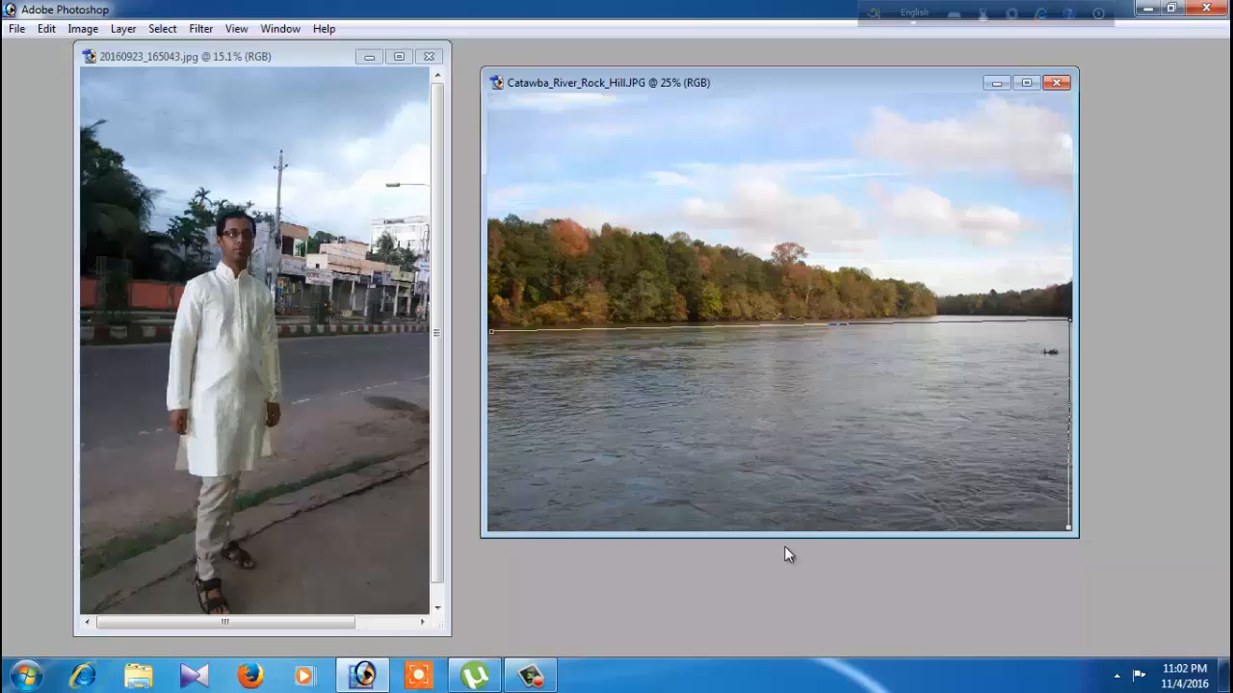
{"action": "left_click", "coordinate": [492, 528]}
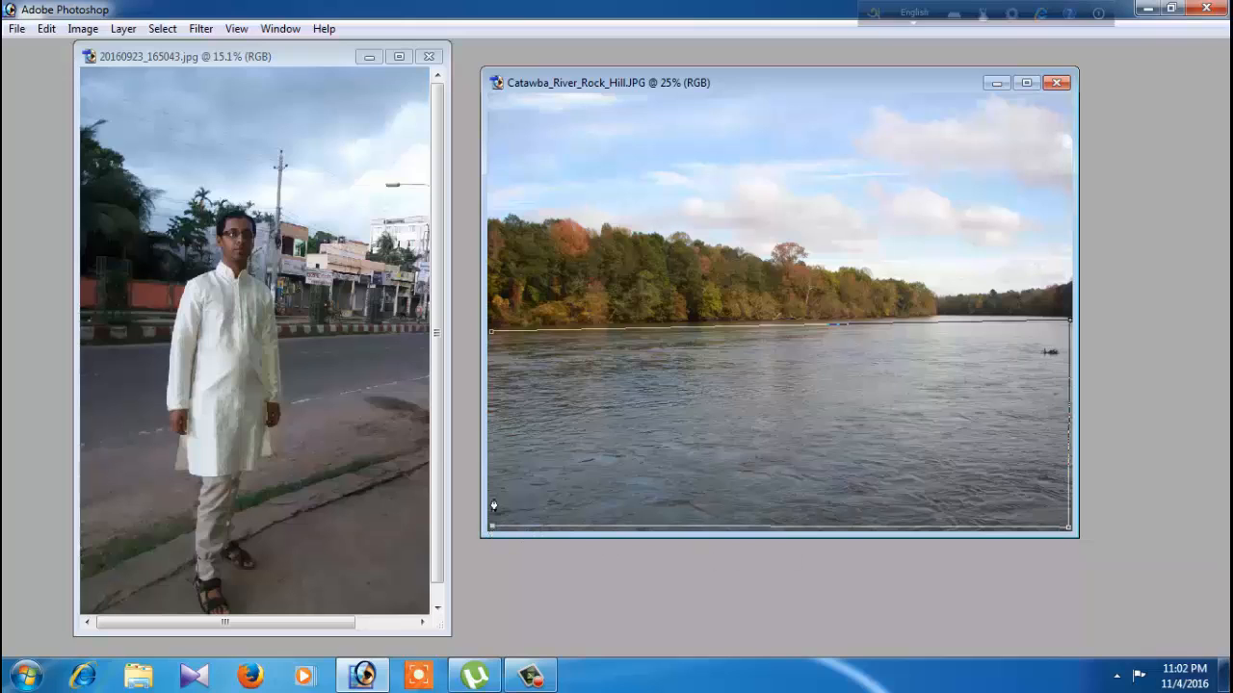
{"action": "left_click", "coordinate": [493, 334]}
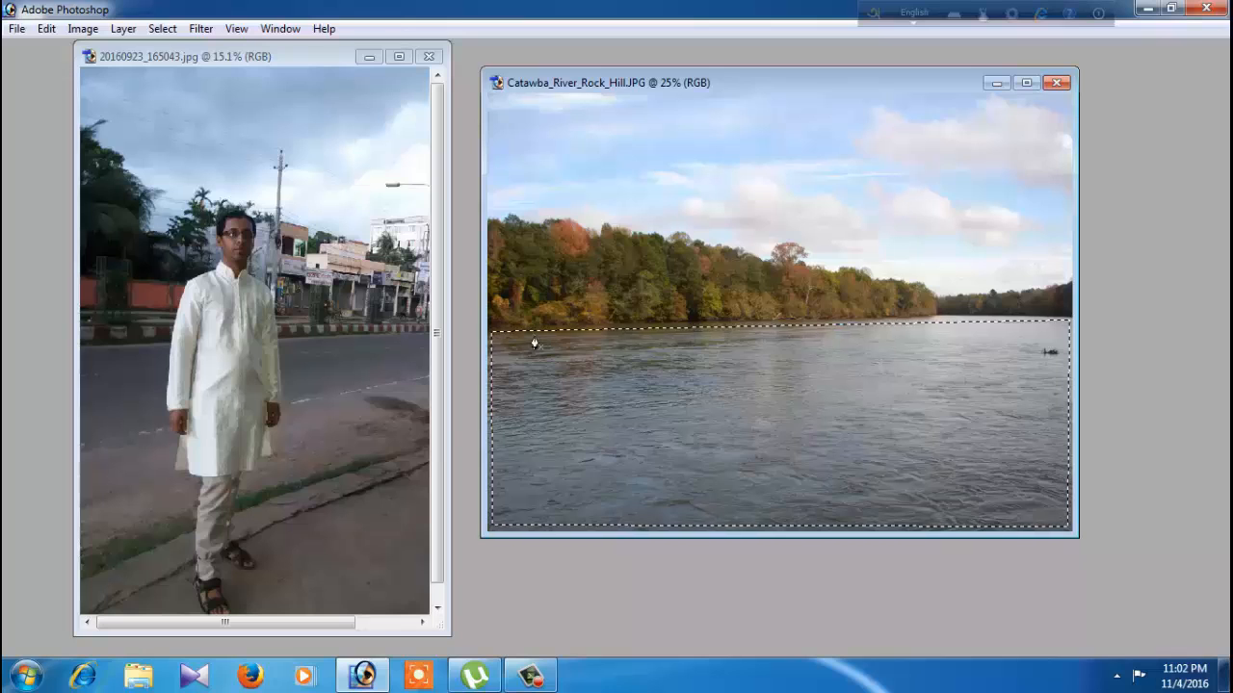
Copy the selected river water into the portrait photo with the Move tool and place it over the road
{"action": "key", "text": "Tab"}
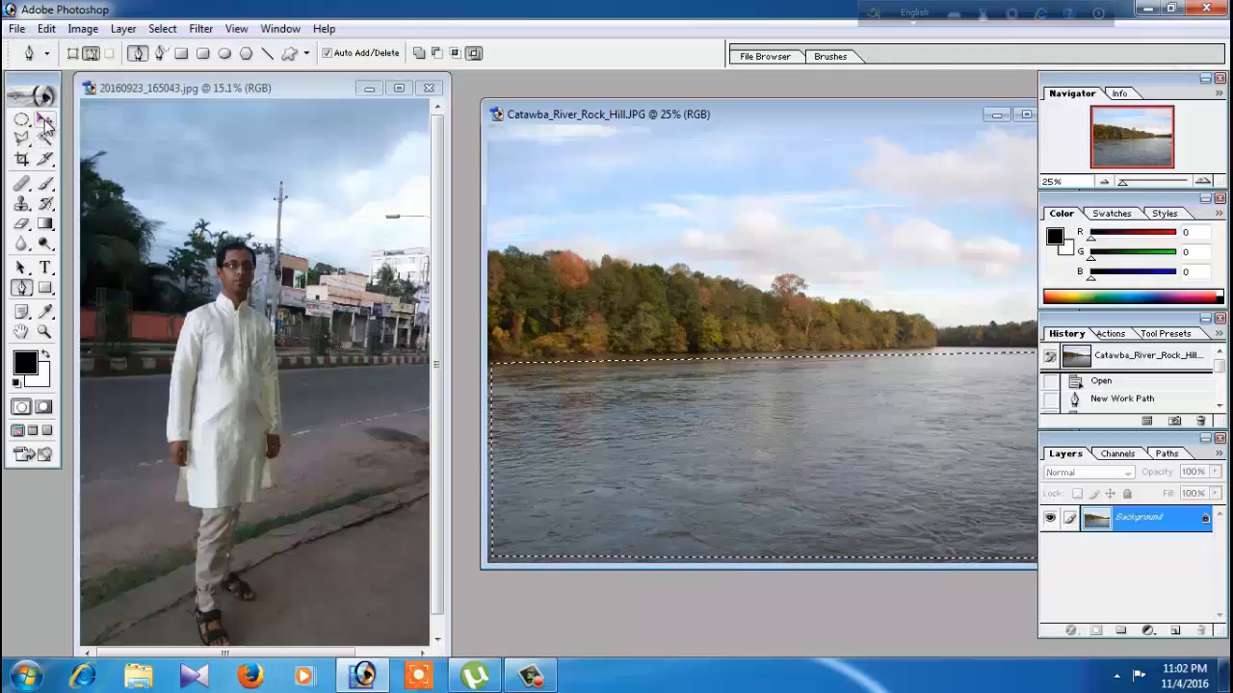
{"action": "key", "text": "Tab"}
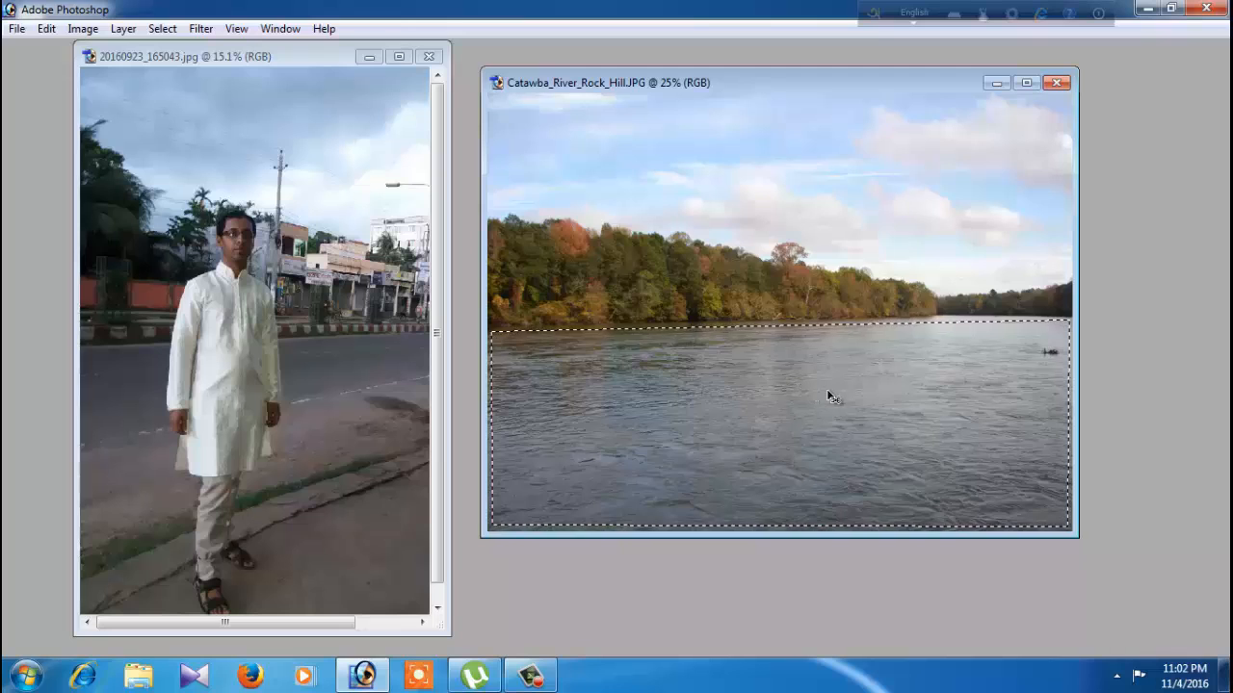
{"action": "left_click_drag", "start_coordinate": [853, 401], "coordinate": [295, 373]}
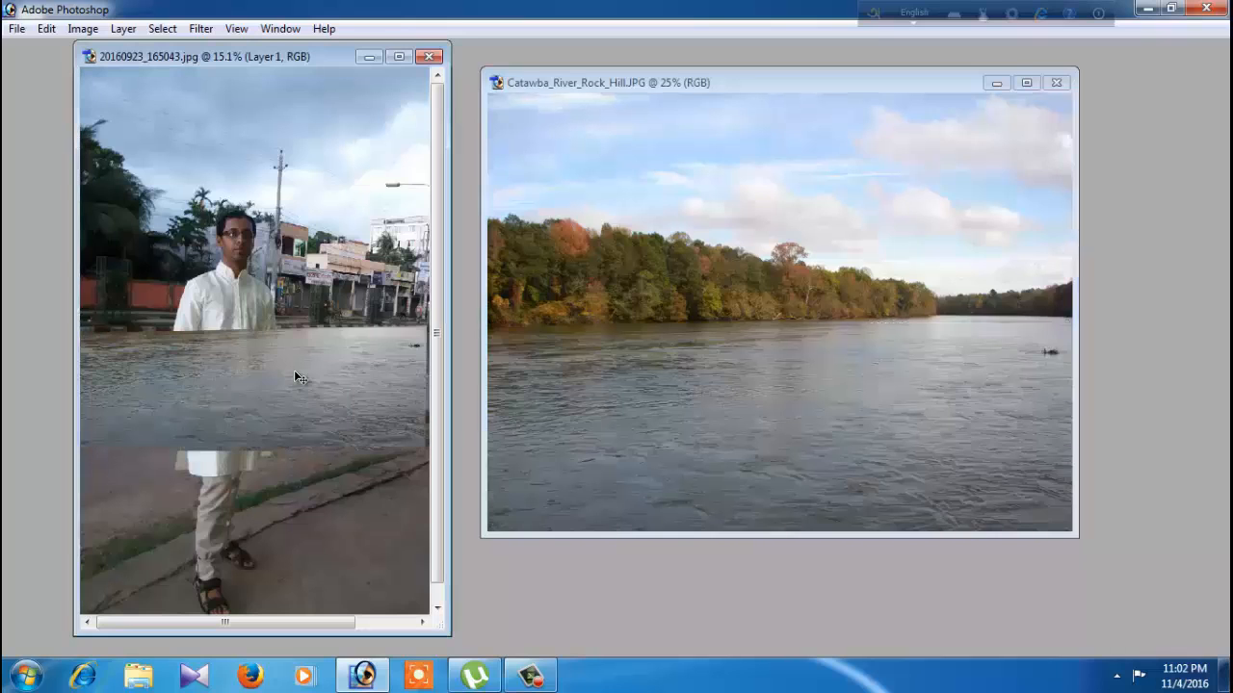
{"action": "left_click", "coordinate": [399, 56]}
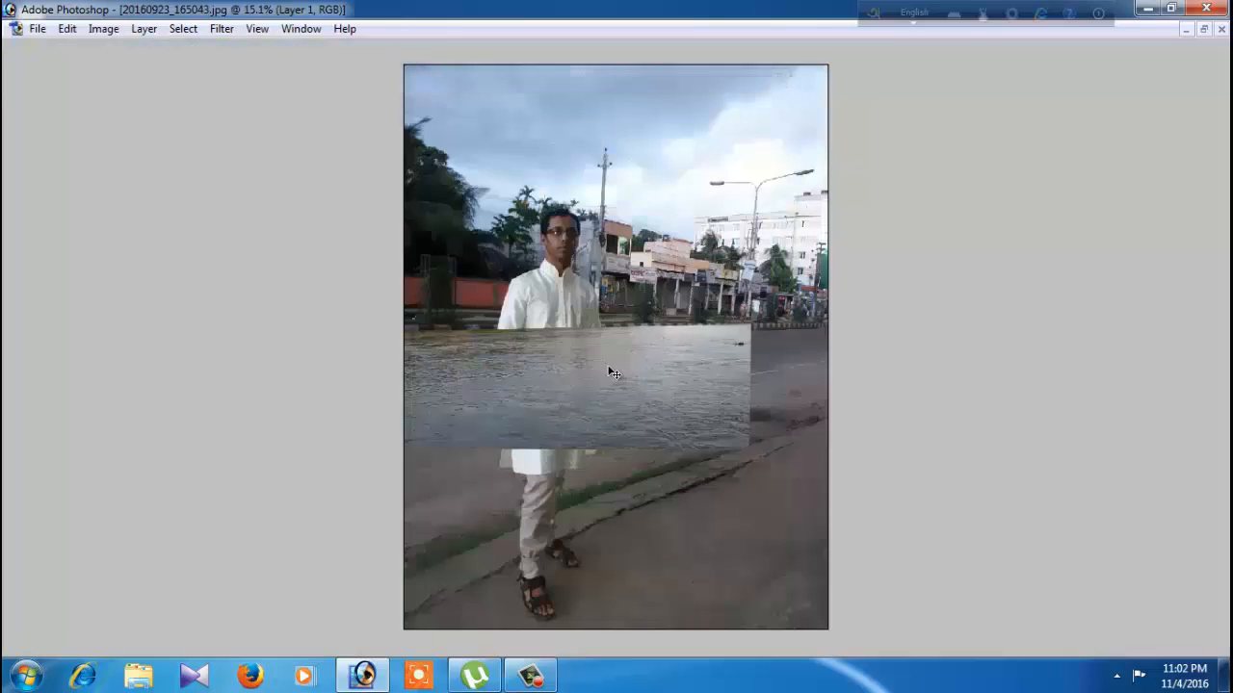
{"action": "mouse_move", "coordinate": [608, 368]}
{"action": "left_mouse_down"}
{"action": "mouse_move", "coordinate": [687, 382]}
{"action": "mouse_move", "coordinate": [628, 376]}
{"action": "left_mouse_up"}
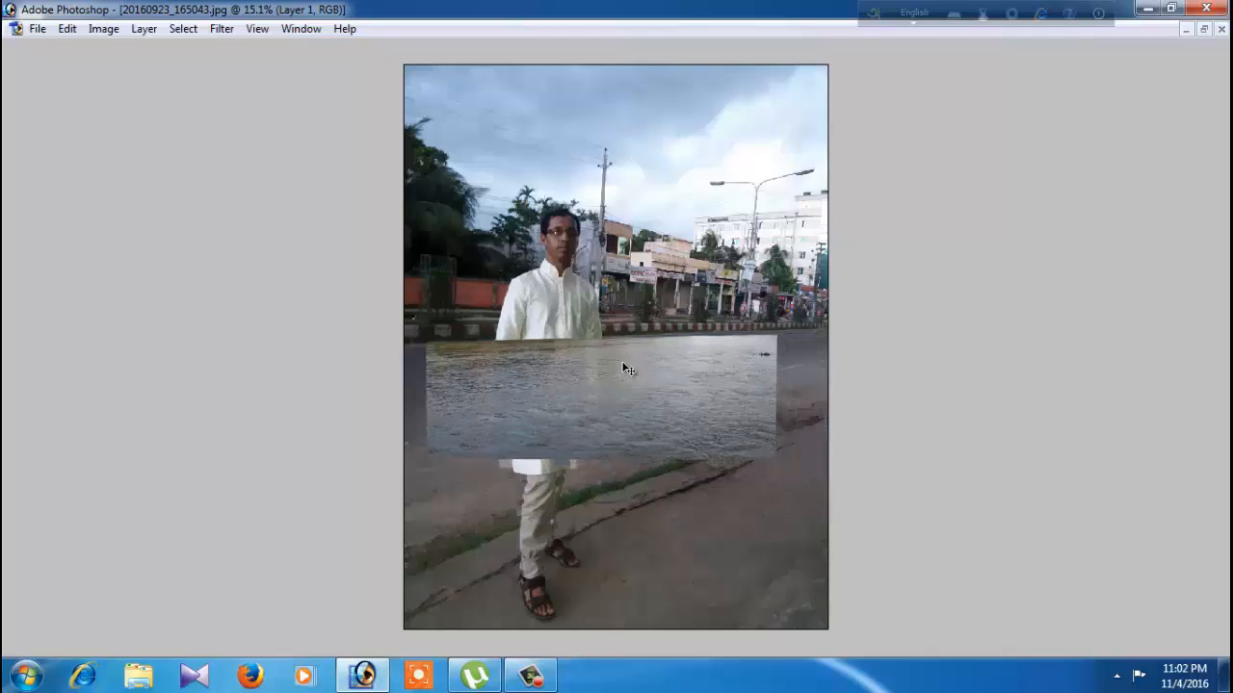
Align the water layer with the photo's left edge and stretch it horizontally to the photo's full width
{"action": "key", "text": "ctrl+plus"}
{"action": "key", "text": "ctrl+plus"}
{"action": "key", "text": "ctrl+plus"}
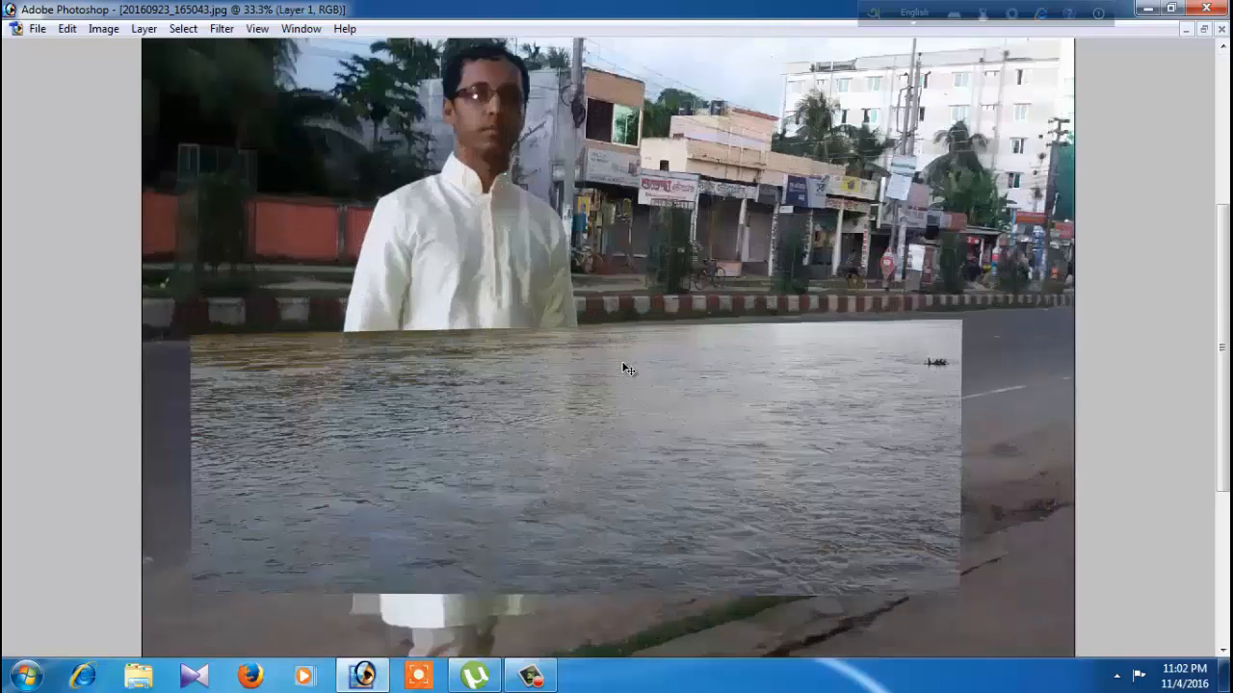
{"action": "left_click_drag", "start_coordinate": [565, 427], "coordinate": [518, 416]}
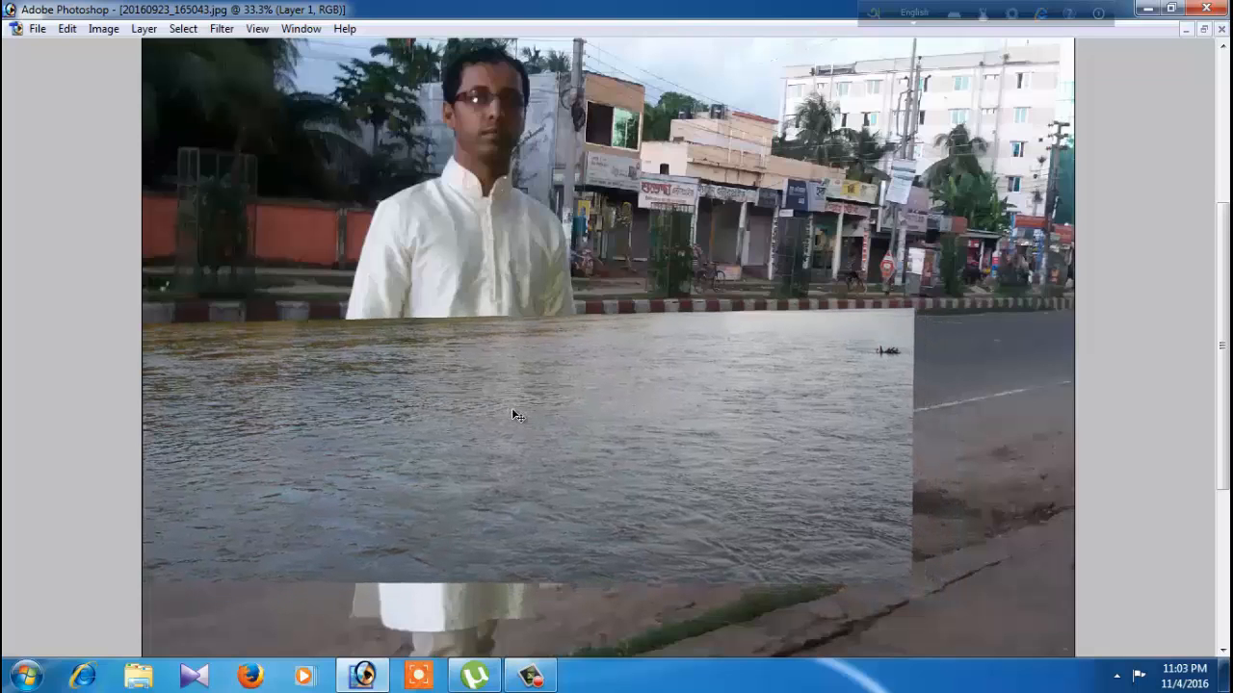
{"action": "key", "text": "ctrl+t"}
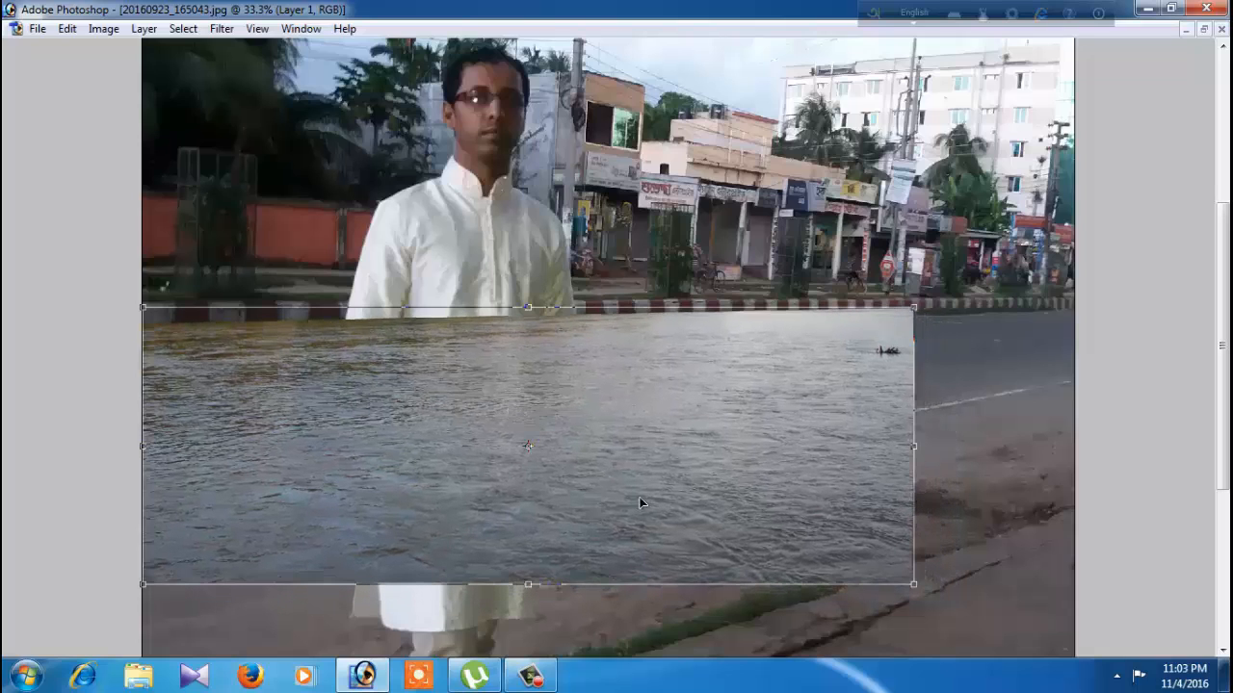
{"action": "left_click_drag", "start_coordinate": [915, 447], "coordinate": [1077, 454]}
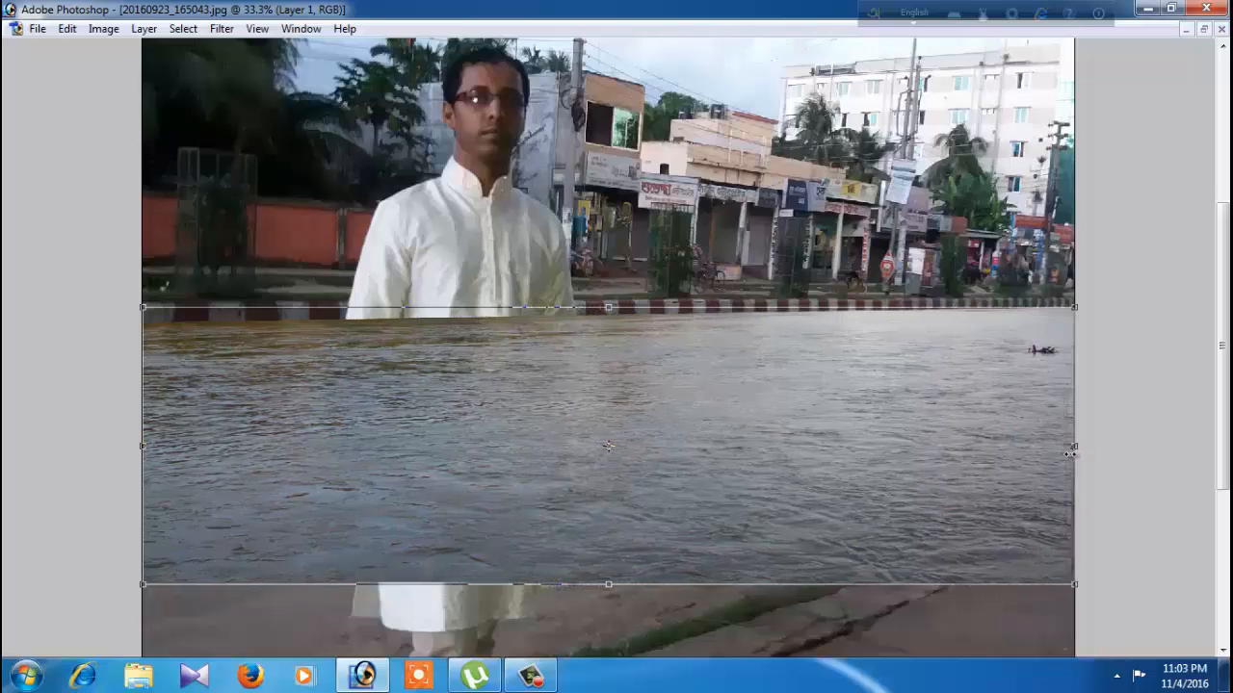
{"action": "key", "text": "Return"}
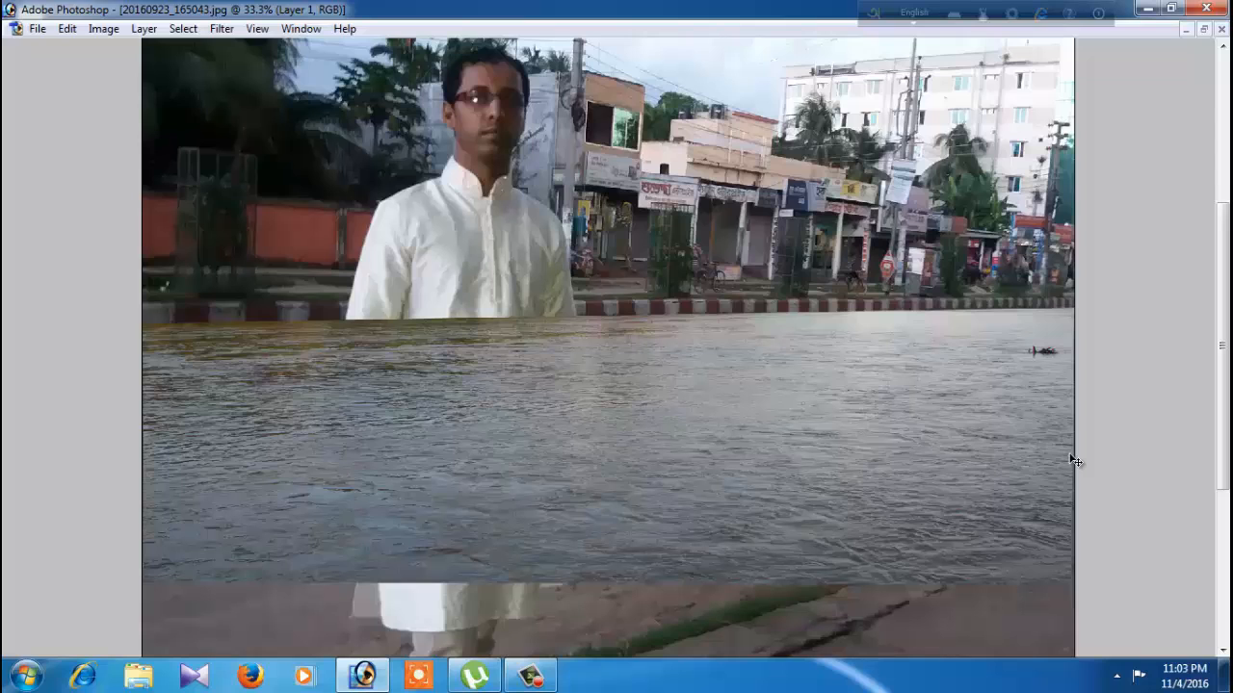
Fine-tune the water layer's position so its upper edge meets the base of the striped roadside curb
{"action": "key", "text": "ctrl+plus"}
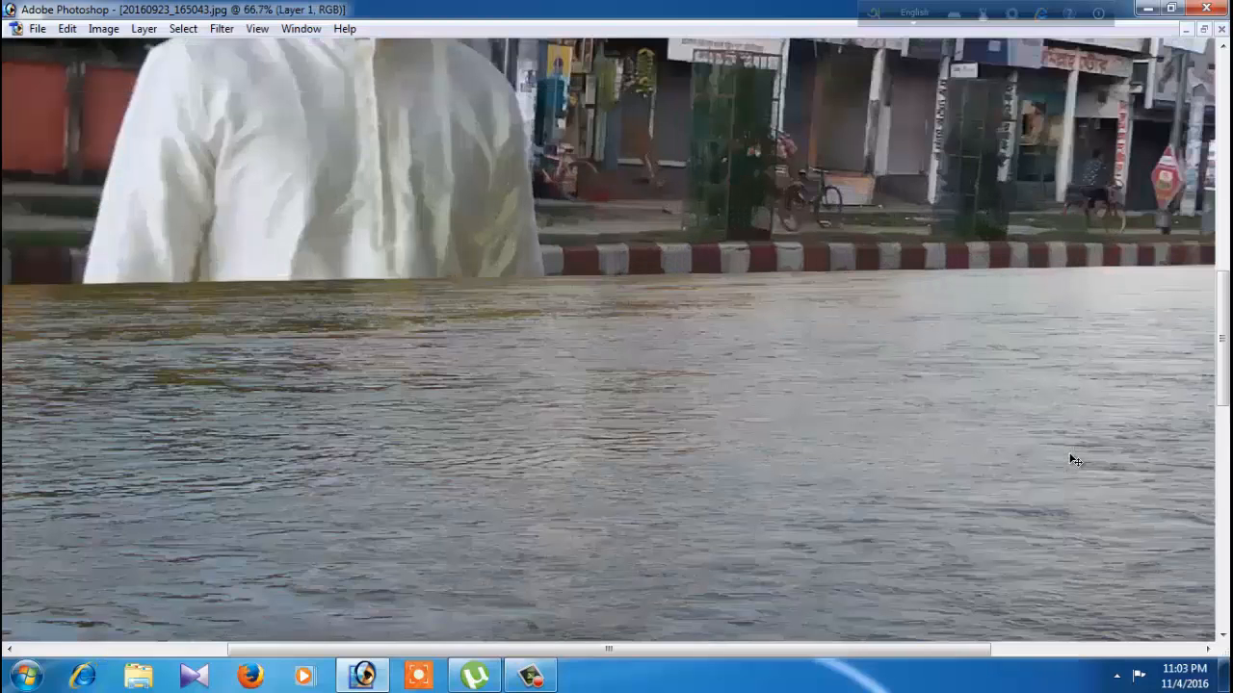
{"action": "mouse_move", "coordinate": [454, 452]}
{"action": "left_mouse_down"}
{"action": "mouse_move", "coordinate": [774, 443]}
{"action": "mouse_move", "coordinate": [461, 448]}
{"action": "left_mouse_up"}
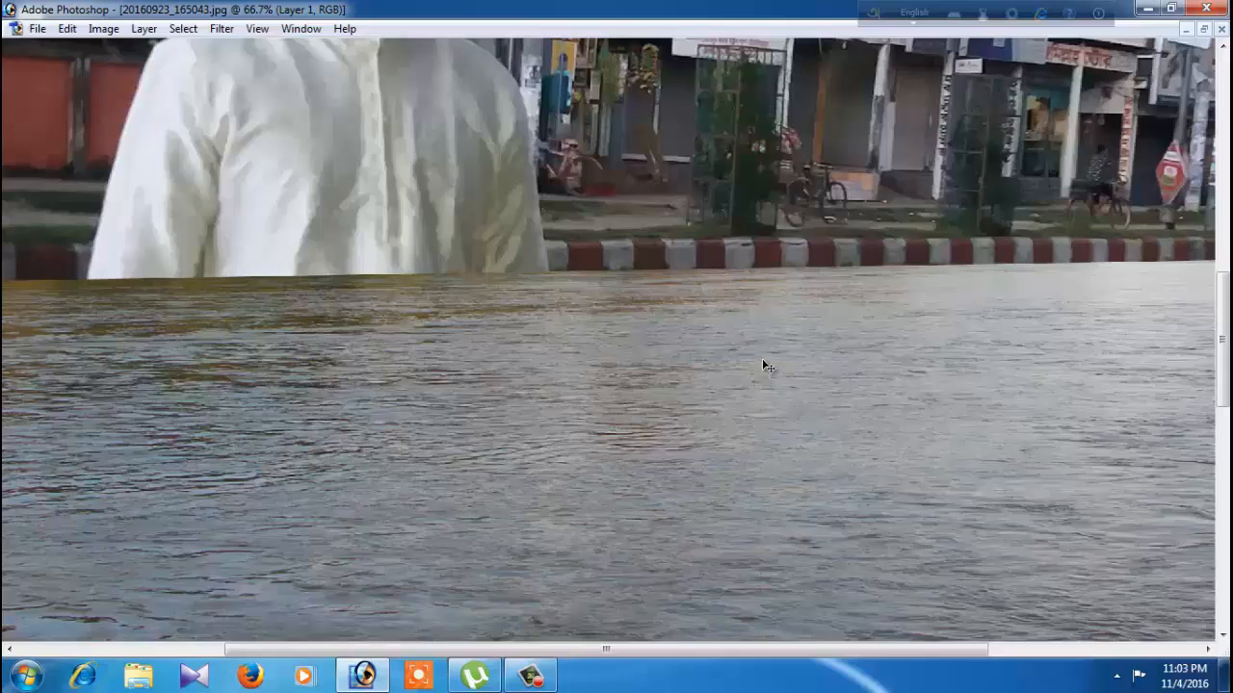
{"action": "key", "text": "Up"}
{"action": "key", "text": "Up"}
{"action": "key", "text": "Up"}
{"action": "key", "text": "Up"}
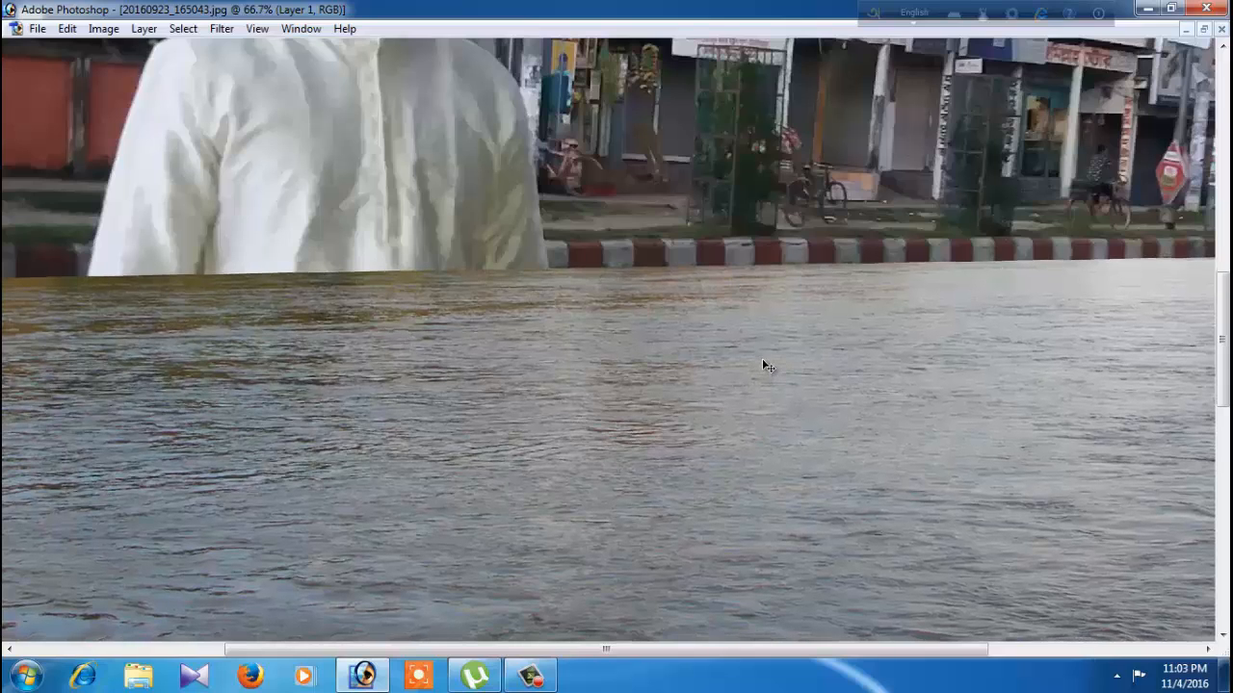
{"action": "left_click_drag", "start_coordinate": [762, 359], "coordinate": [762, 362]}
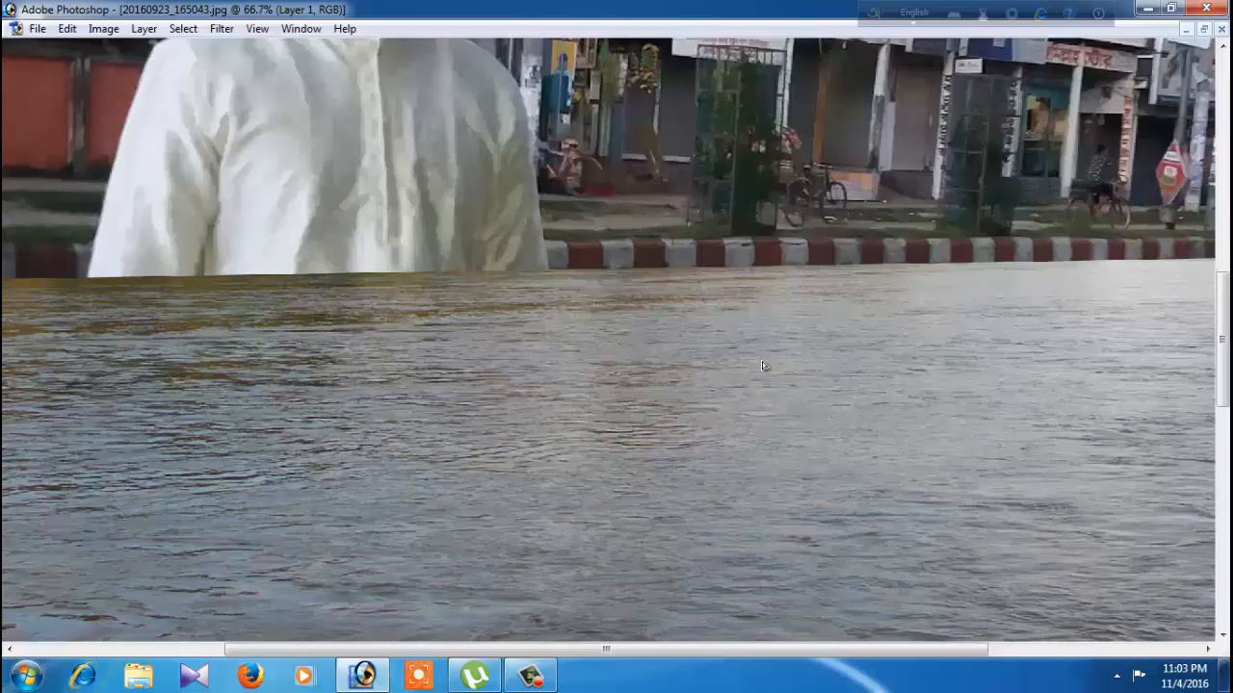
Distort the water layer by pulling its lower-left corner down to the pavement edge and raising its upper-left corner slightly
{"action": "key", "text": "ctrl+minus"}
{"action": "key", "text": "ctrl+minus"}
{"action": "key", "text": "ctrl+minus"}
{"action": "key", "text": "ctrl+minus"}
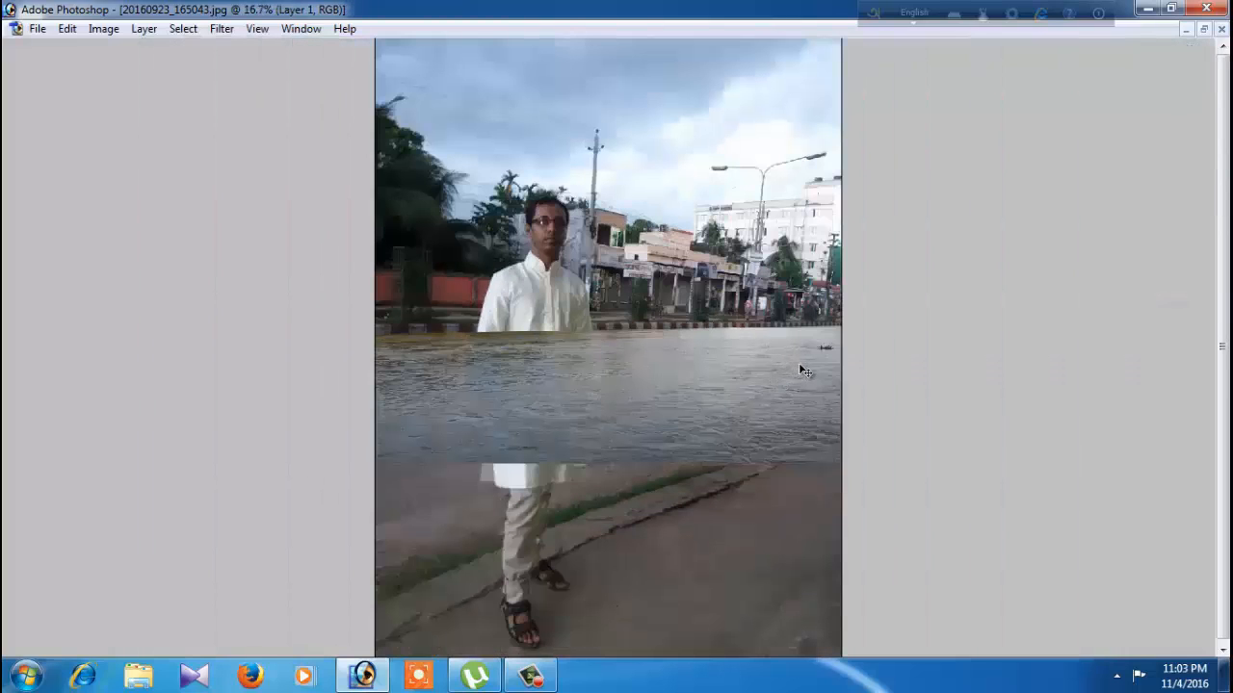
{"action": "key", "text": "ctrl+minus"}
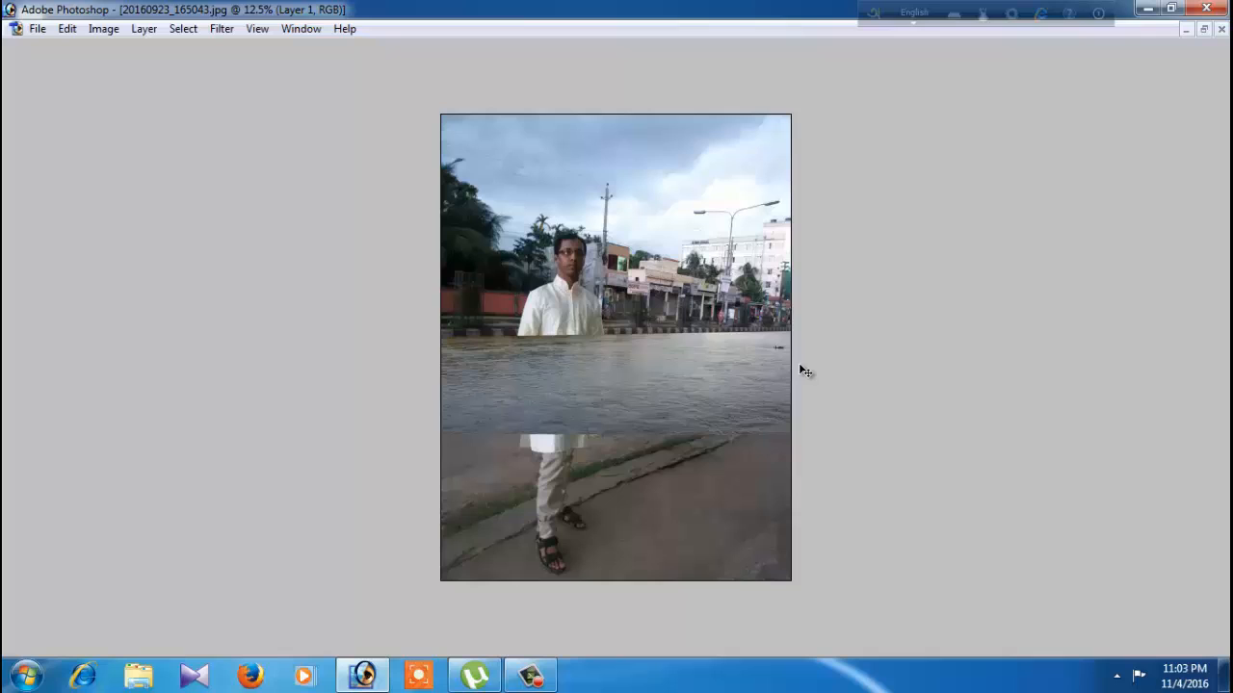
{"action": "right_click", "coordinate": [535, 387]}
{"action": "left_click", "coordinate": [570, 399]}
{"action": "key", "text": "ctrl+t"}
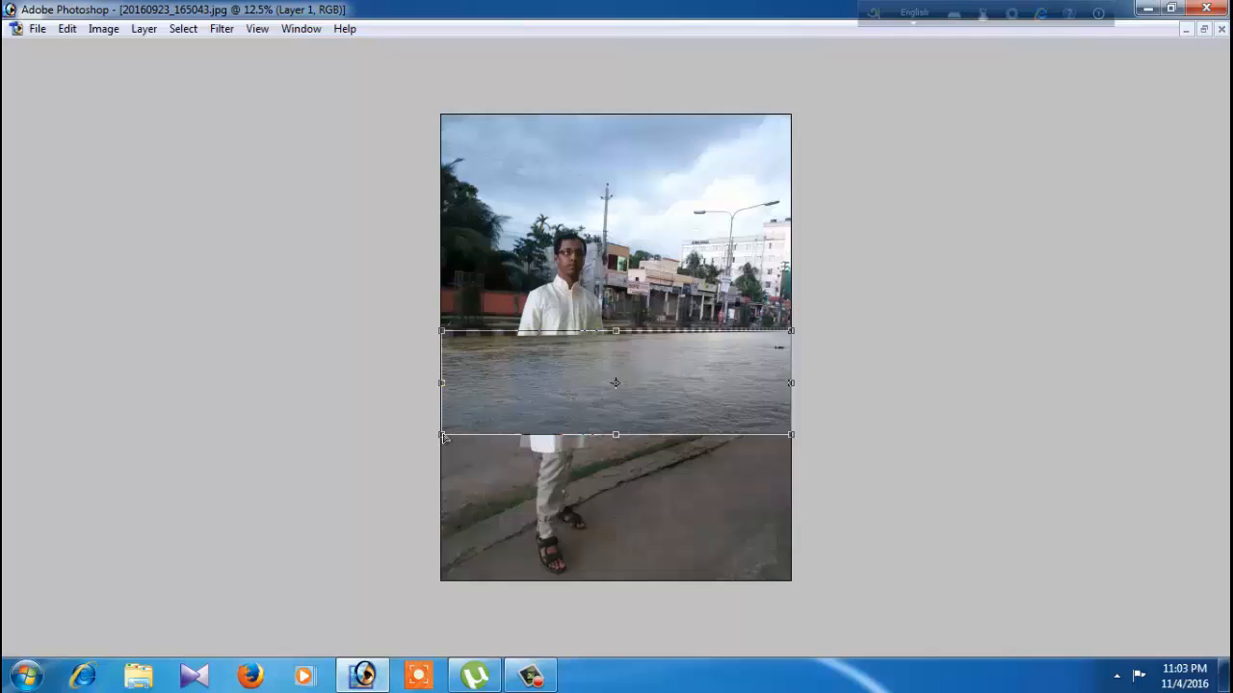
{"action": "left_click_drag", "start_coordinate": [443, 437], "coordinate": [434, 558]}
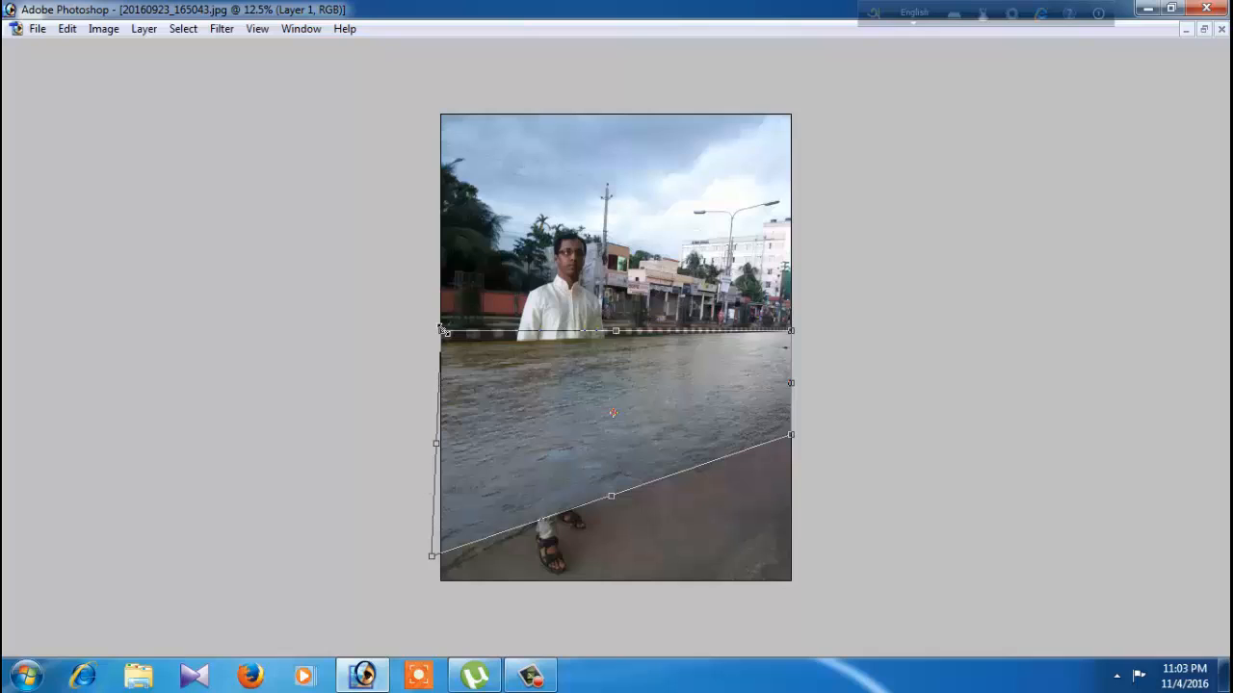
{"action": "left_click_drag", "start_coordinate": [441, 333], "coordinate": [444, 328]}
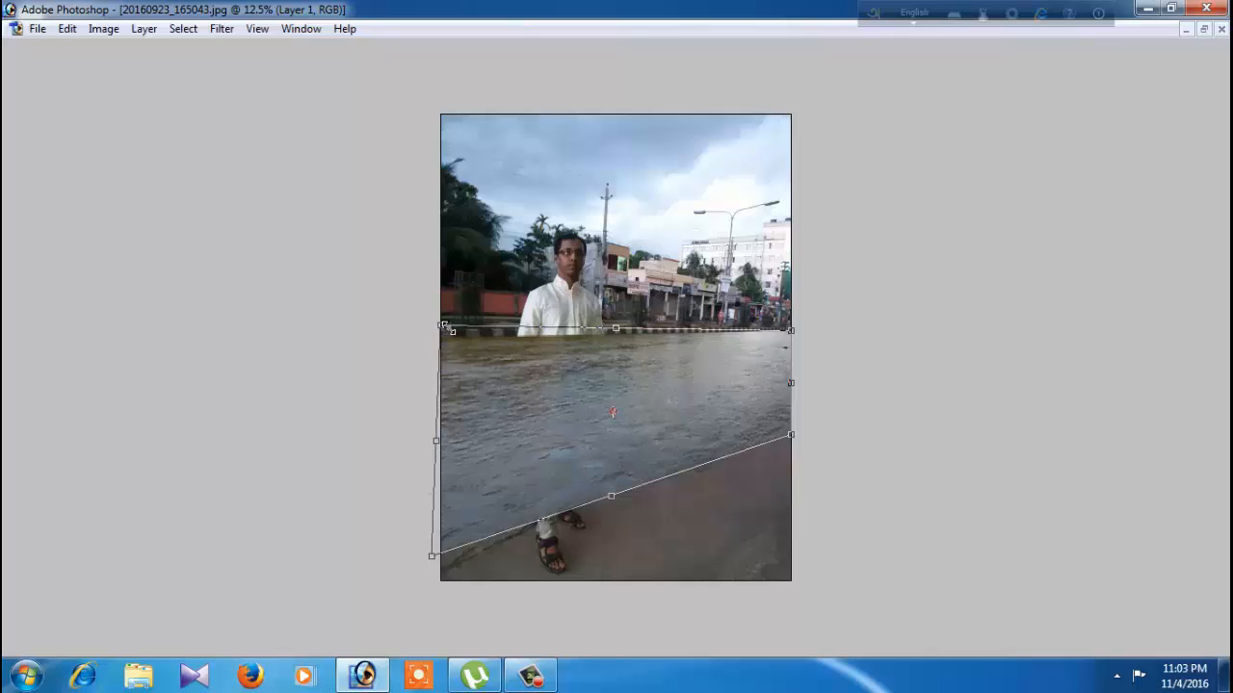
{"action": "key", "text": "Return"}
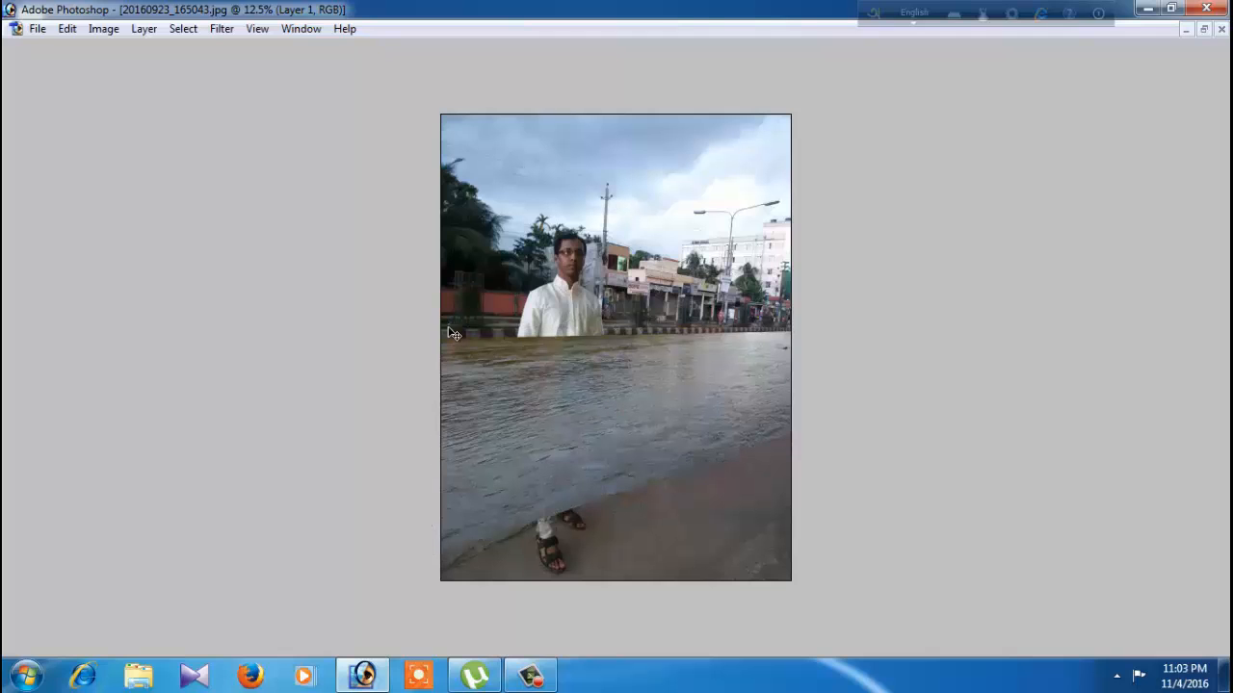
Nudge the water layer up so its upper edge overlaps the base of the striped roadside curb
{"action": "key", "text": "ctrl+plus"}
{"action": "key", "text": "ctrl+plus"}
{"action": "key", "text": "ctrl+plus"}
{"action": "key", "text": "ctrl+plus"}
{"action": "key", "text": "ctrl+plus"}
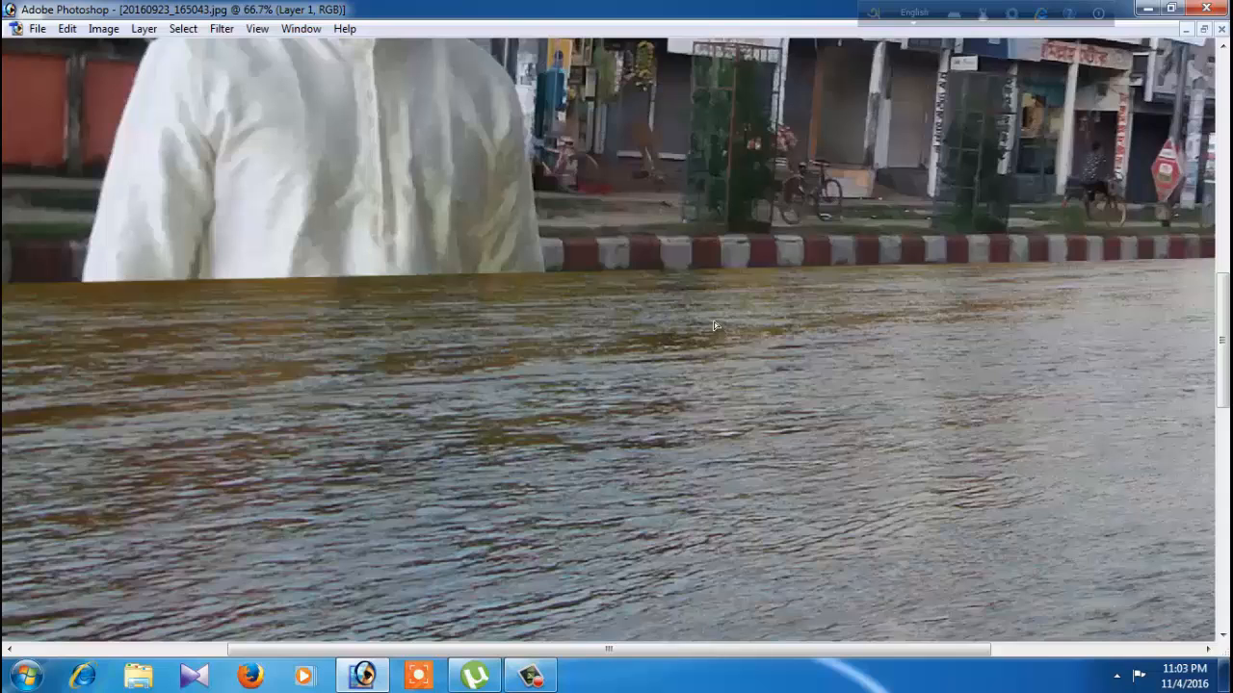
{"action": "key", "text": "shift+Up"}
{"action": "key", "text": "shift+Up"}
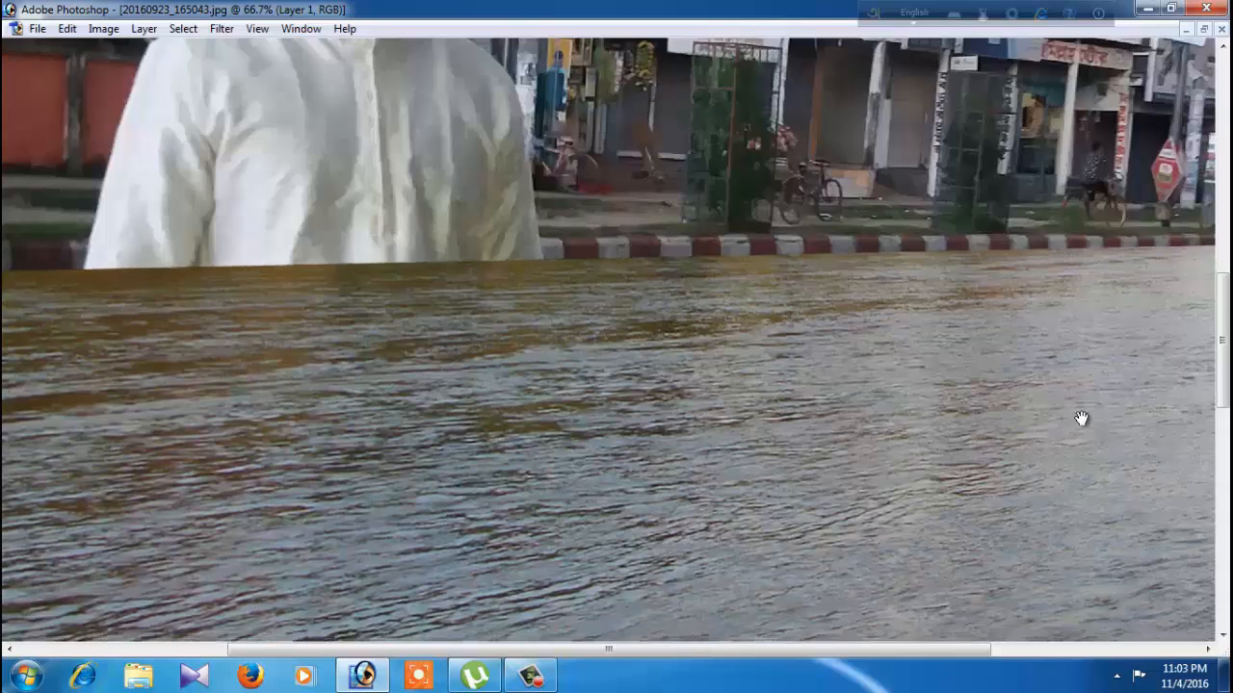
Examine the water's upper edge along the curb and its lower edge around the man's feet
{"action": "left_click_drag", "start_coordinate": [1081, 418], "coordinate": [430, 413]}
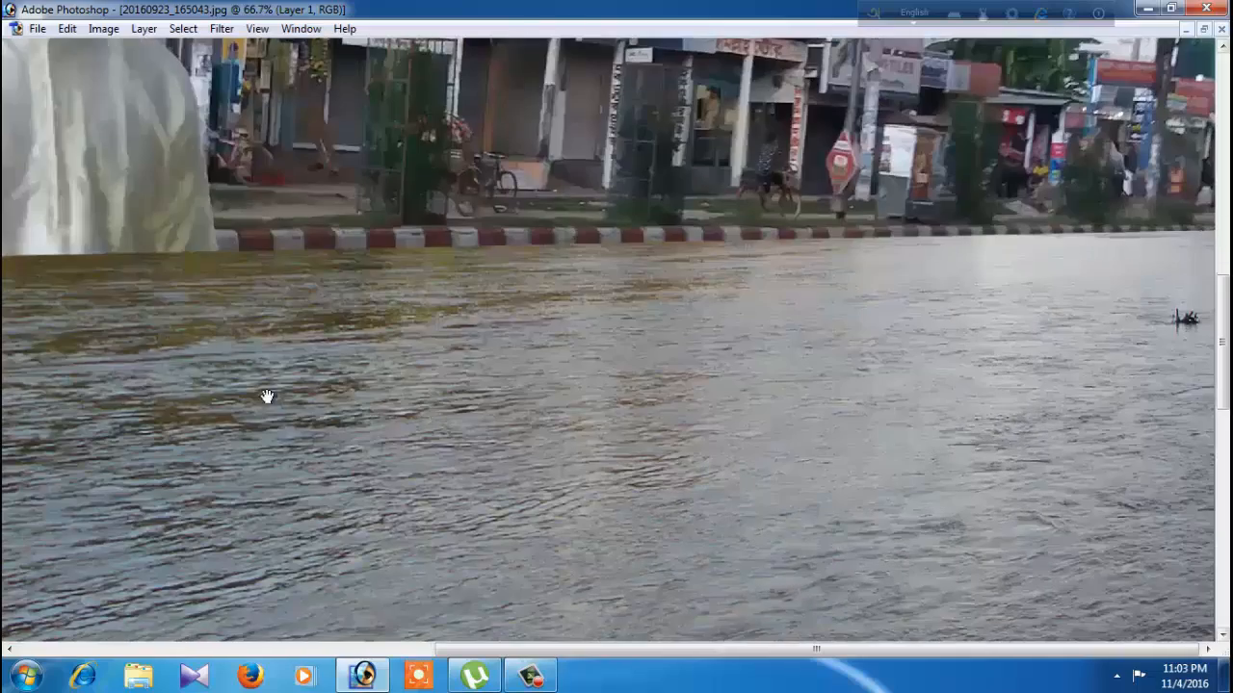
{"action": "left_click_drag", "start_coordinate": [267, 397], "coordinate": [434, 394]}
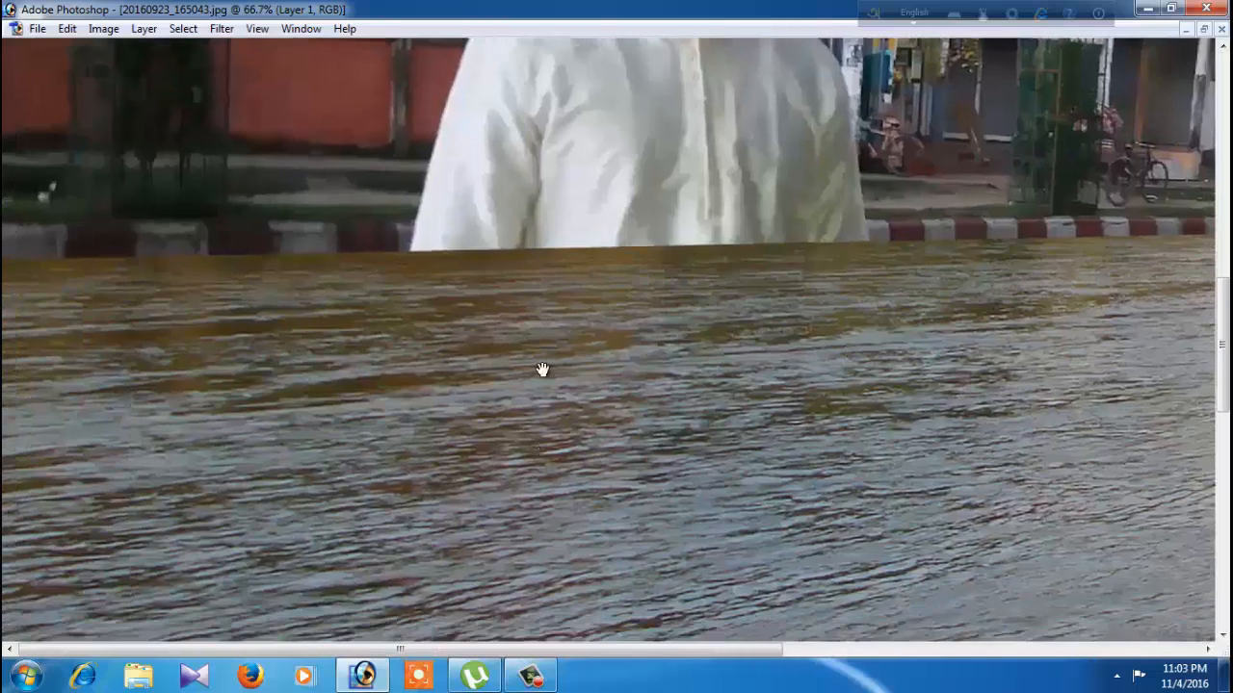
{"action": "left_click_drag", "start_coordinate": [542, 369], "coordinate": [663, 36]}
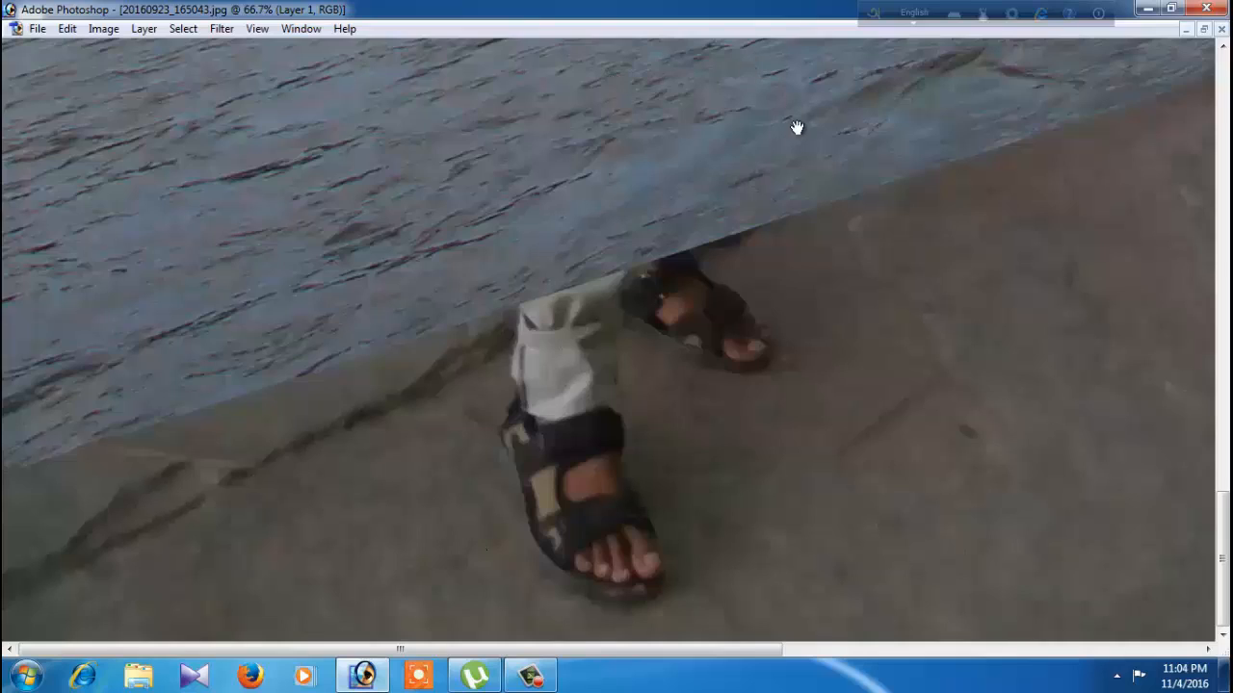
{"action": "left_click_drag", "start_coordinate": [797, 128], "coordinate": [355, 199]}
{"action": "key", "text": "ctrl+minus"}
{"action": "key", "text": "ctrl+minus"}
{"action": "key", "text": "ctrl+minus"}
{"action": "key", "text": "ctrl+minus"}
{"action": "key", "text": "ctrl+minus"}
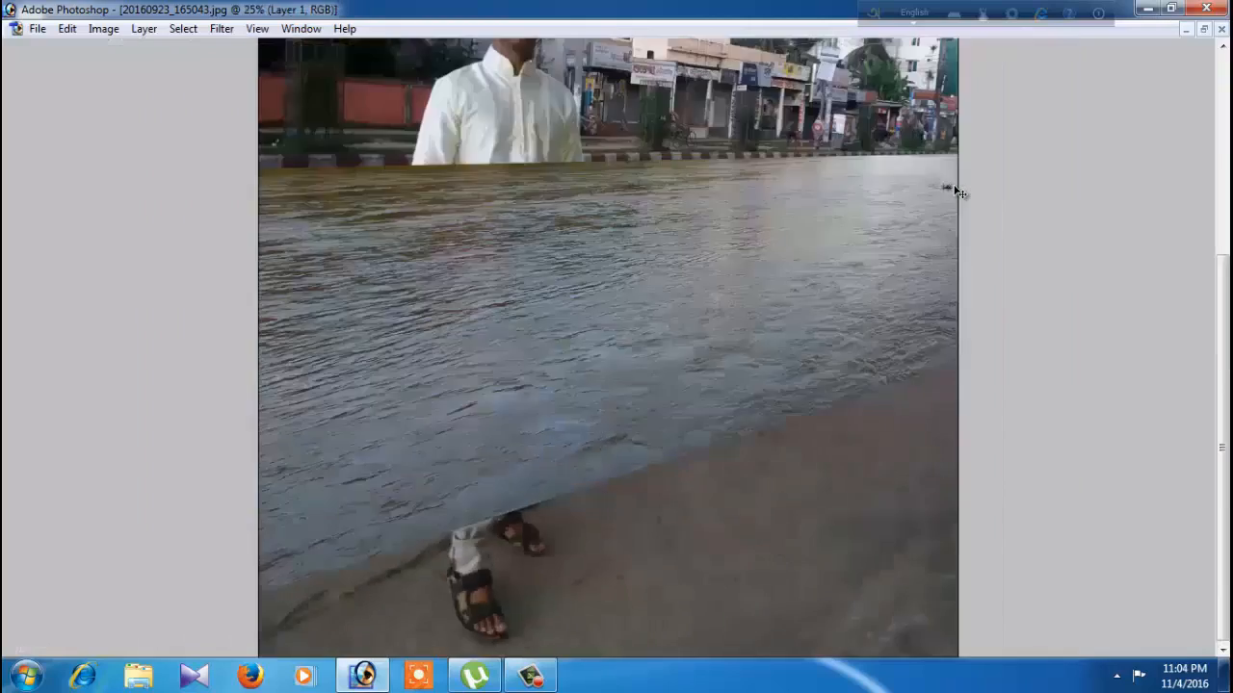
{"action": "key", "text": "ctrl+plus"}
{"action": "key", "text": "ctrl+plus"}
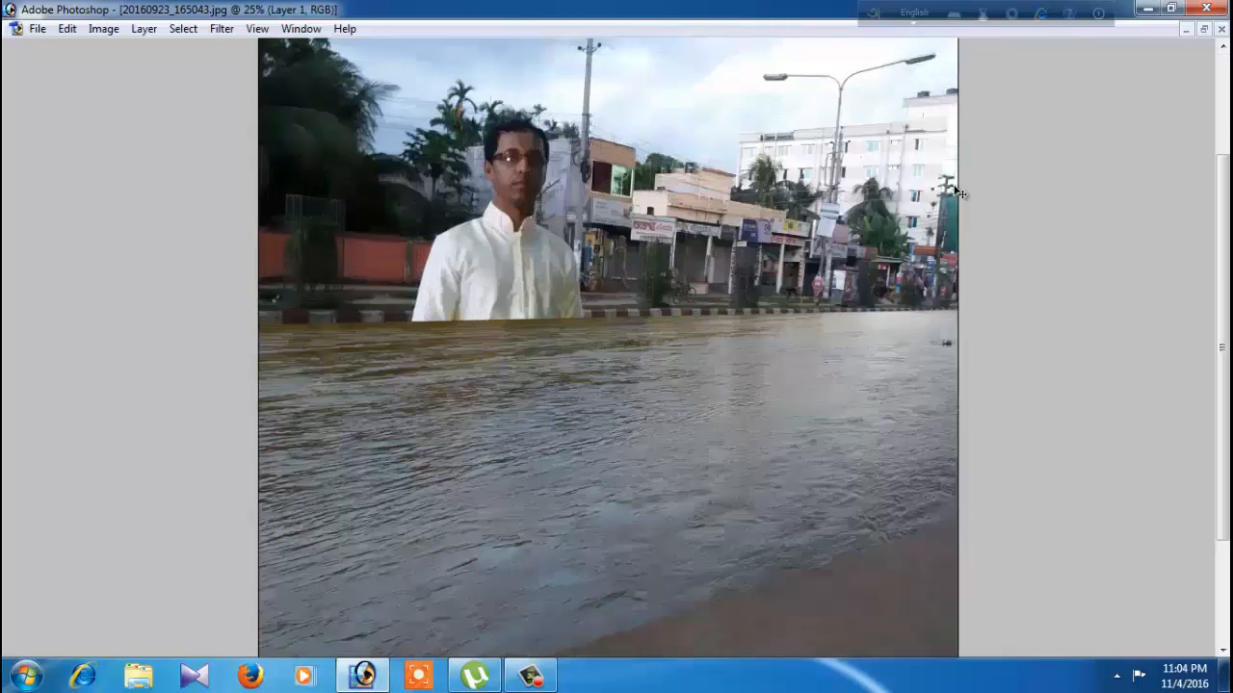
{"action": "left_click_drag", "start_coordinate": [826, 373], "coordinate": [839, 482]}
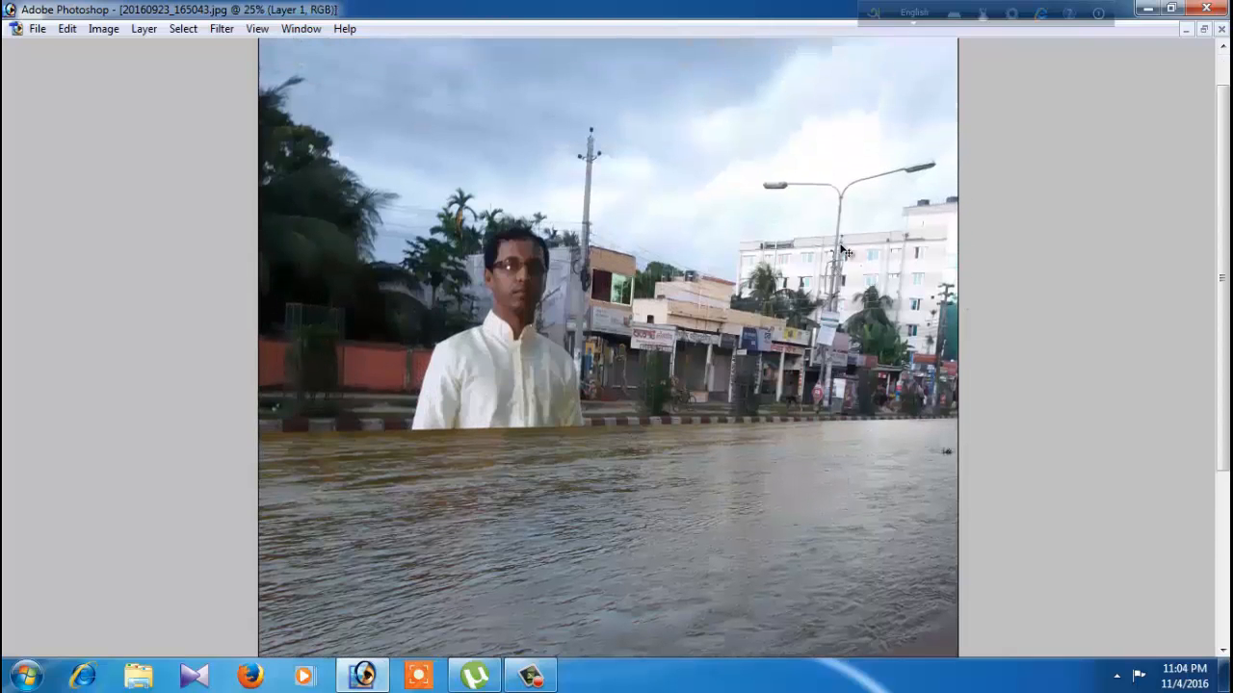
Select the empty area above the water on Layer 1 with the Magic Wand at tolerance 32
{"action": "key", "text": "Tab"}
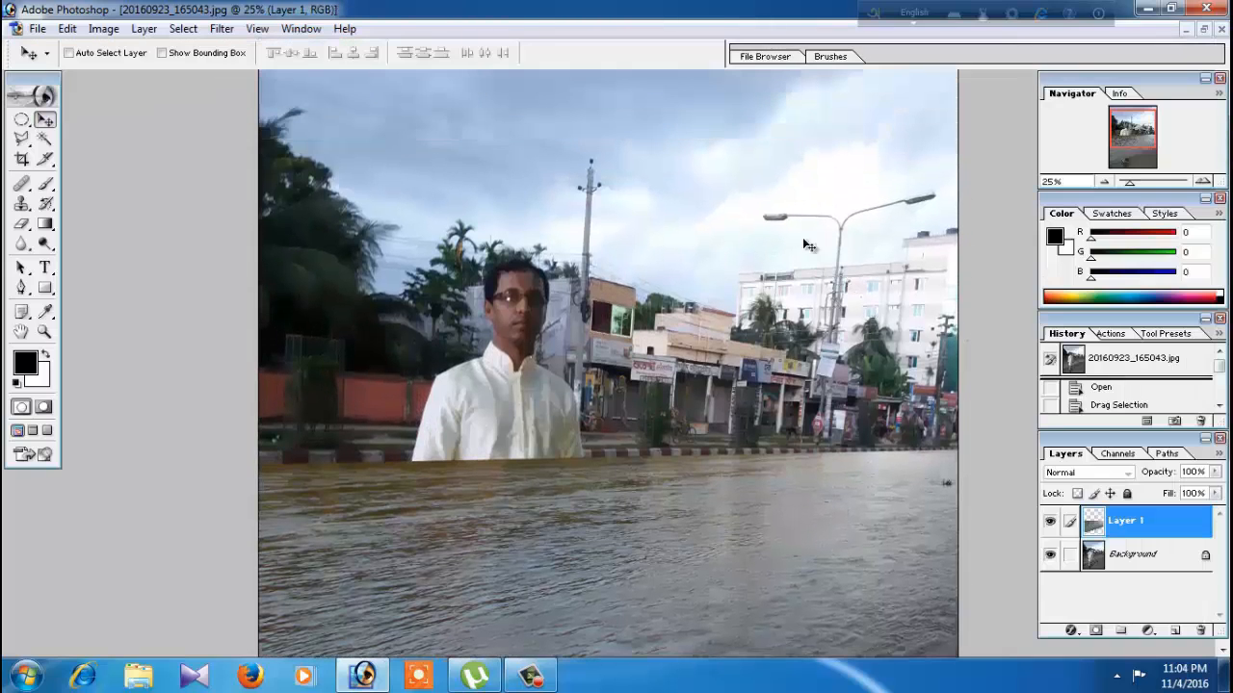
{"action": "left_click", "coordinate": [46, 140]}
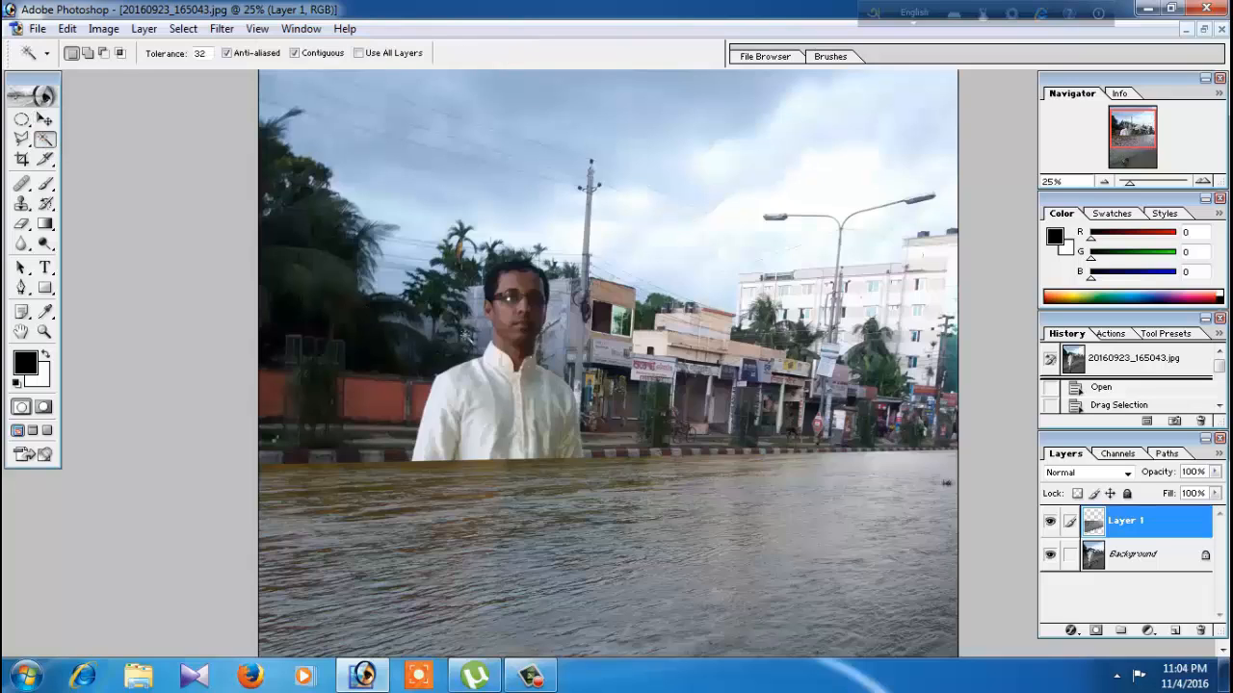
{"action": "left_click", "coordinate": [469, 332]}
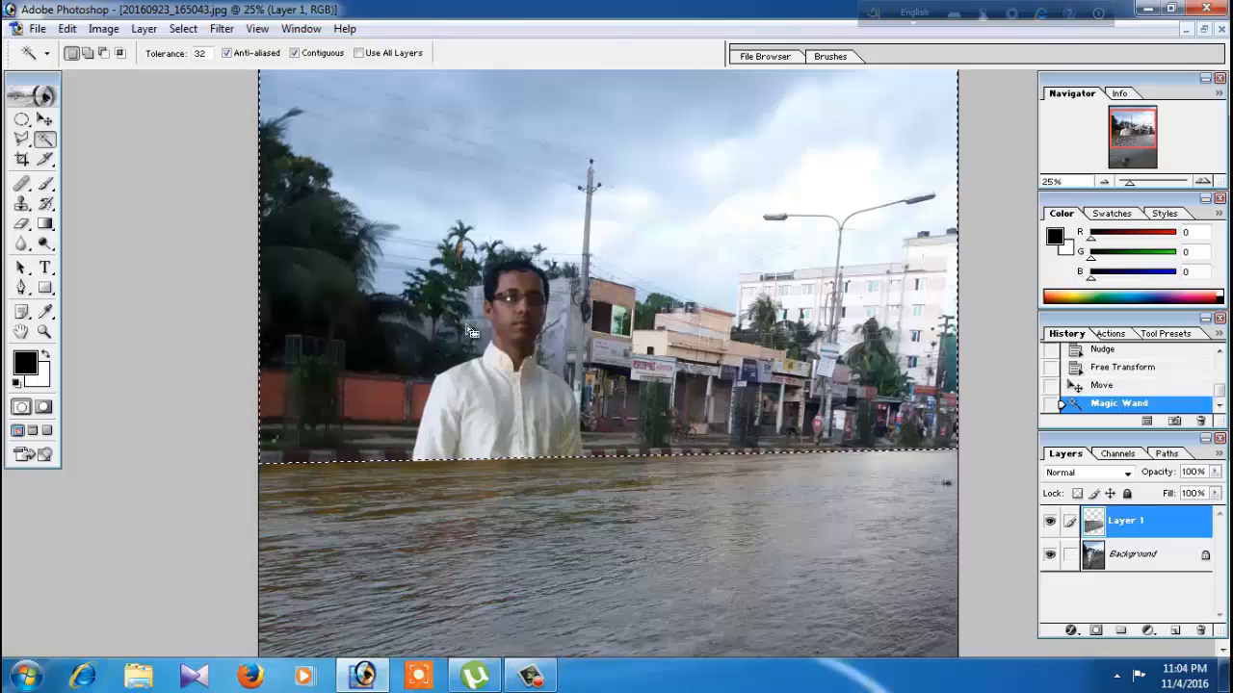
{"action": "right_click", "coordinate": [531, 166]}
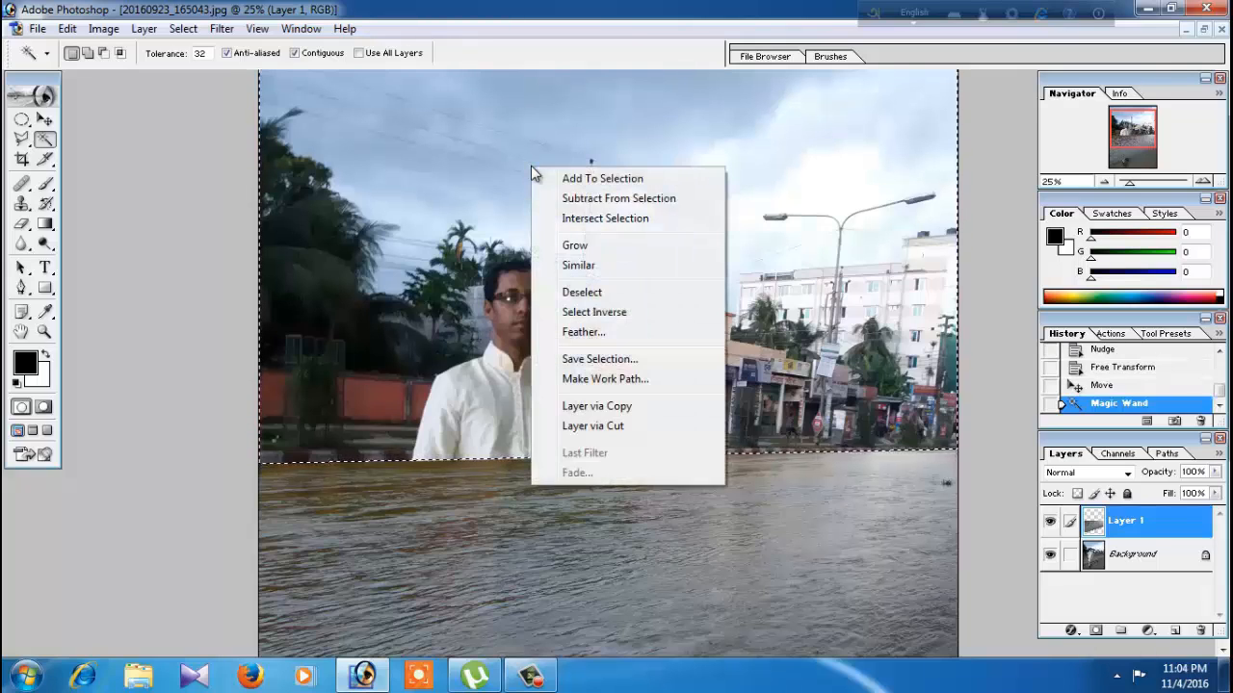
{"action": "left_click", "coordinate": [584, 332]}
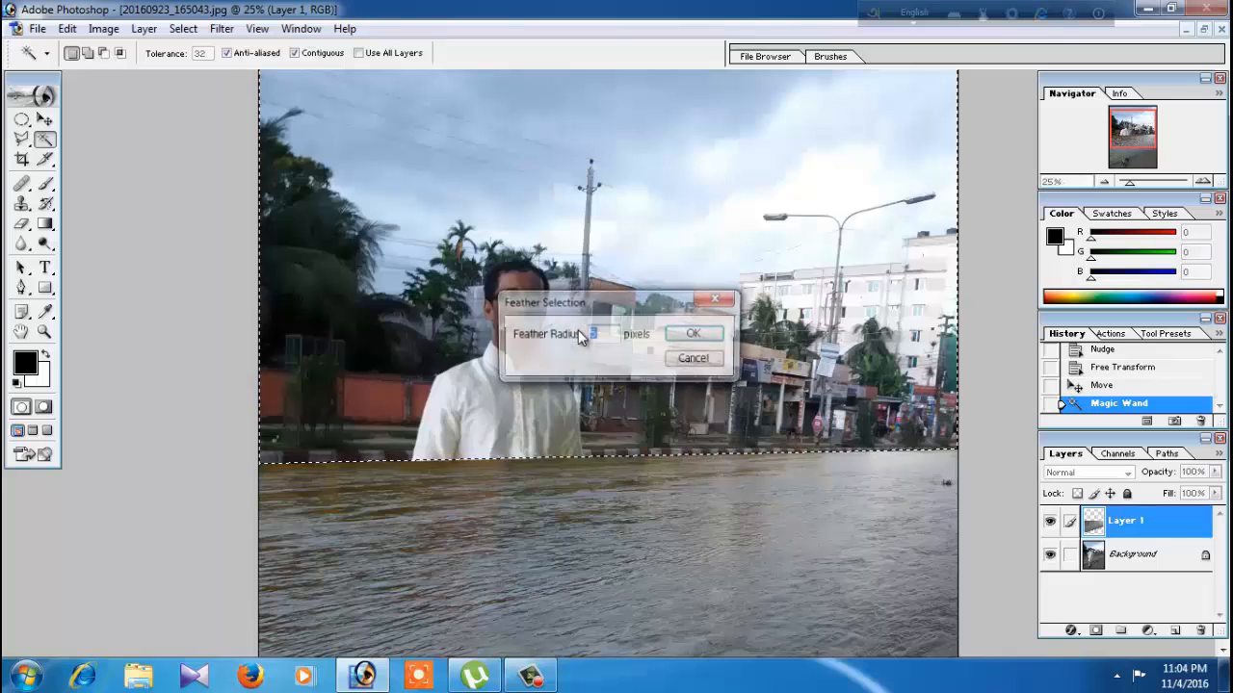
{"action": "left_click", "coordinate": [697, 362]}
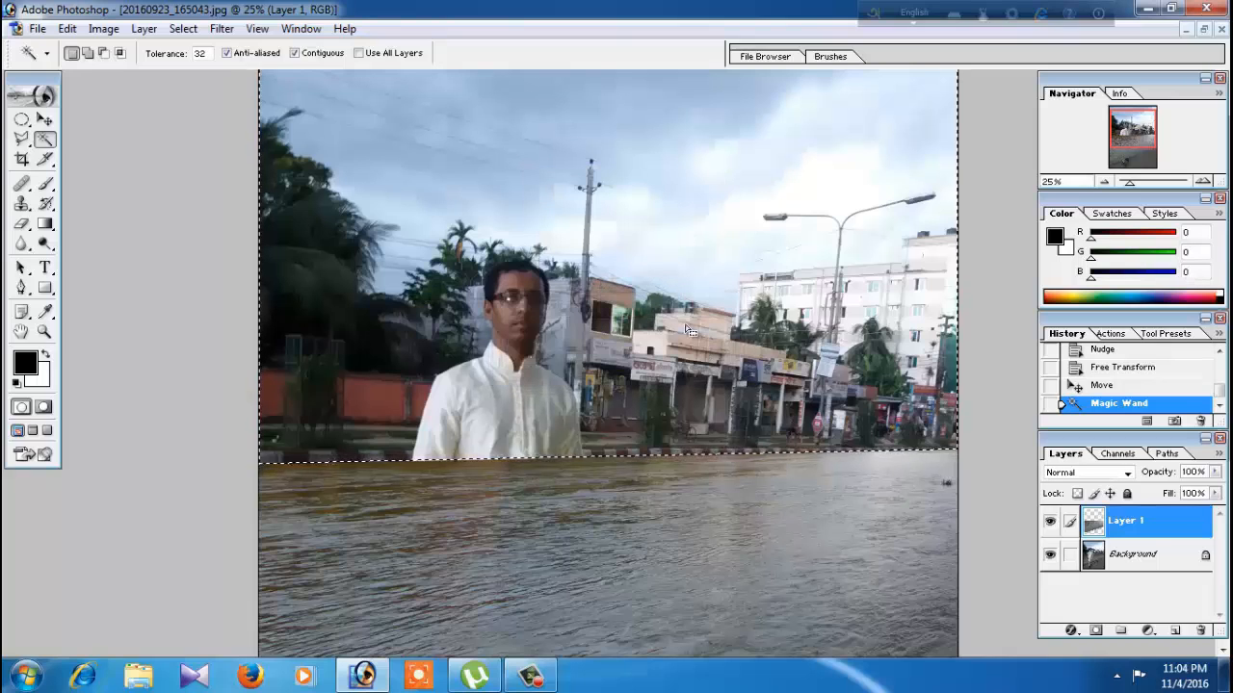
Feather the selection by 5 pixels, clear it three times to soften the water's upper edge, and deselect
{"action": "key", "text": "ctrl+alt+d"}
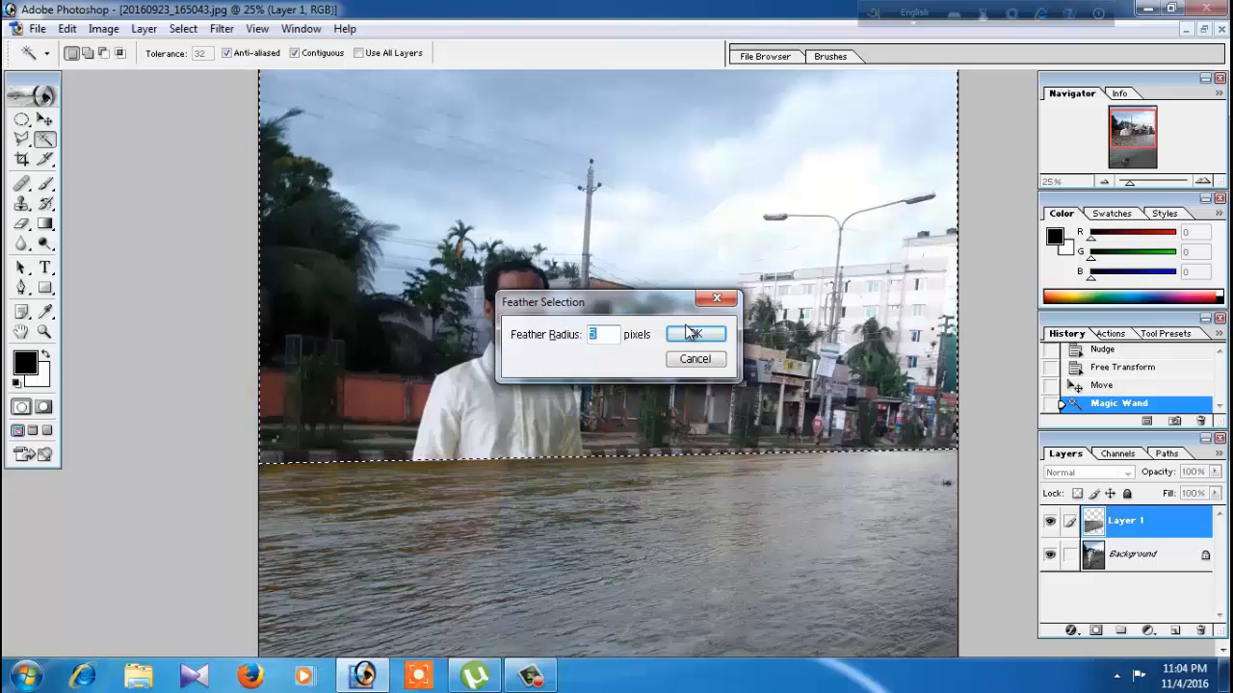
{"action": "left_click", "coordinate": [691, 334]}
{"action": "key", "text": "Delete"}
{"action": "key", "text": "Delete"}
{"action": "key", "text": "Delete"}
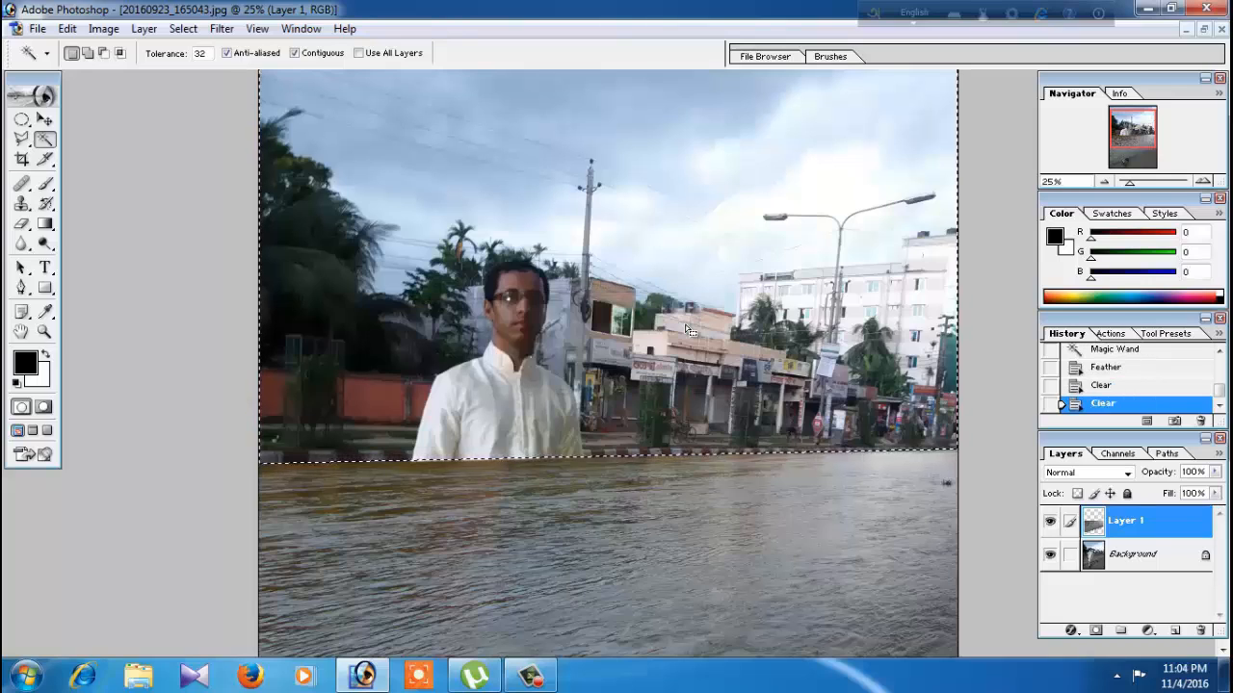
{"action": "key", "text": "ctrl+d"}
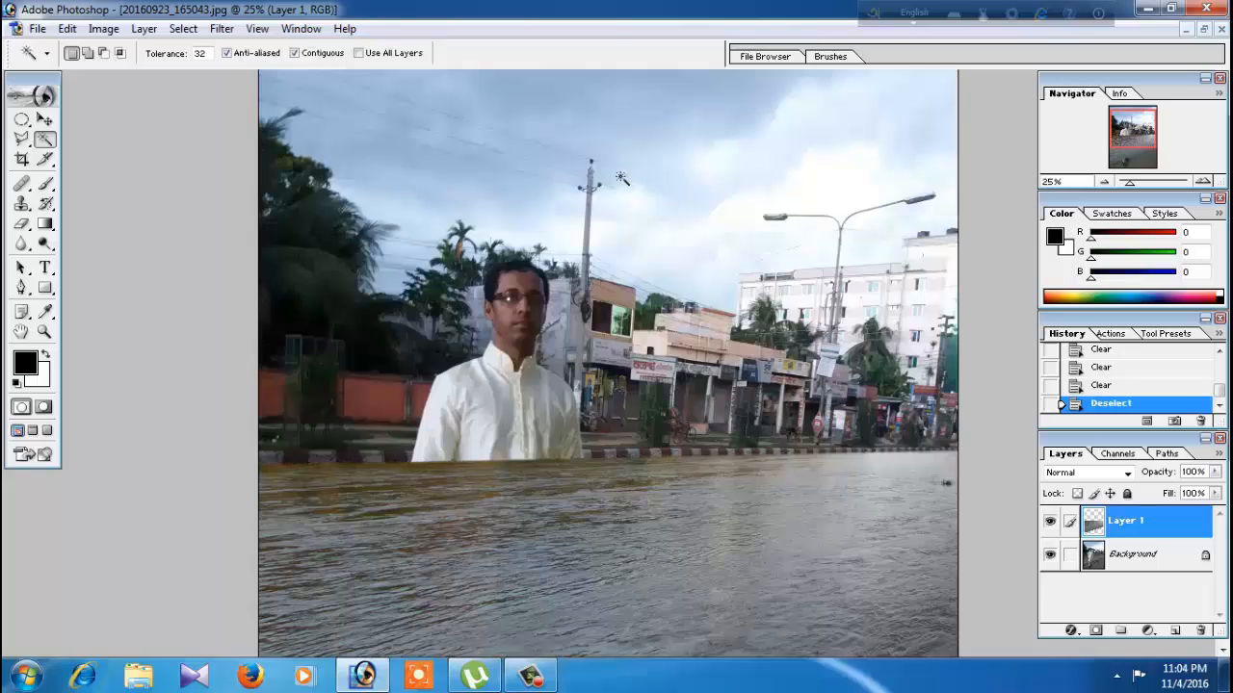
Examine the softened water edge against the man's shirt and the roadside curb
{"action": "key", "text": "ctrl+plus"}
{"action": "key", "text": "ctrl+plus"}
{"action": "key", "text": "ctrl+plus"}
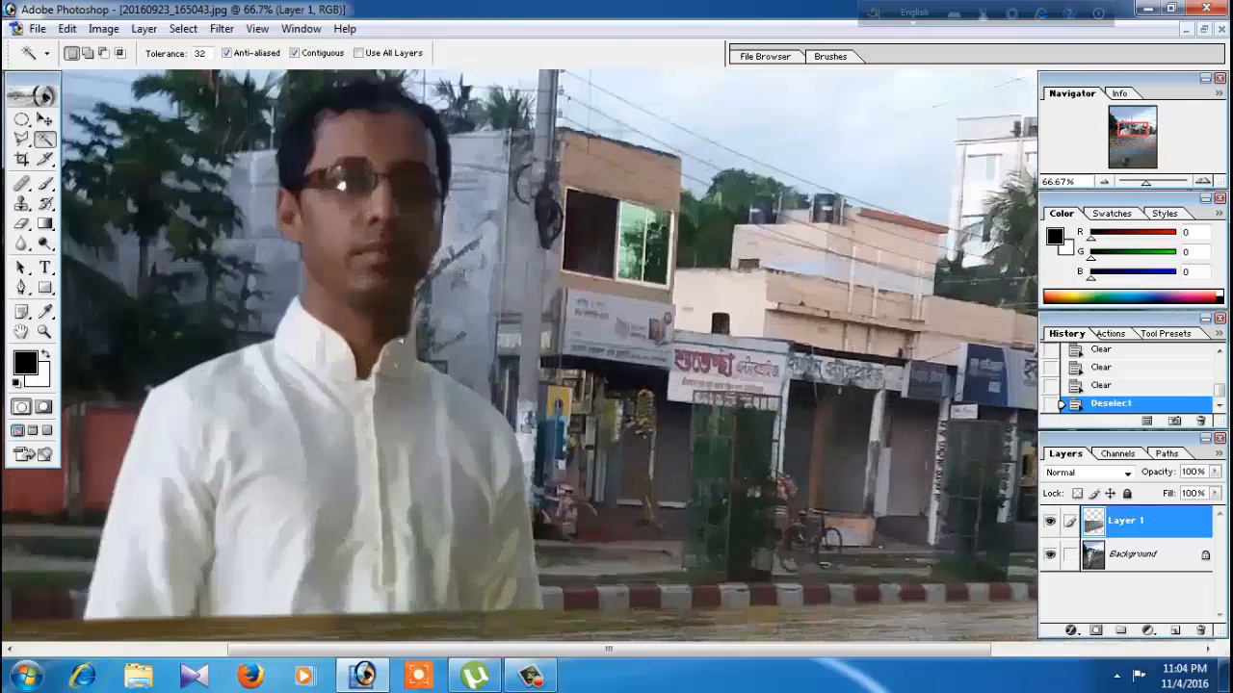
{"action": "key", "text": "Tab"}
{"action": "scroll", "coordinate": [616, 339], "scroll_direction": "down", "scroll_amount": 4}
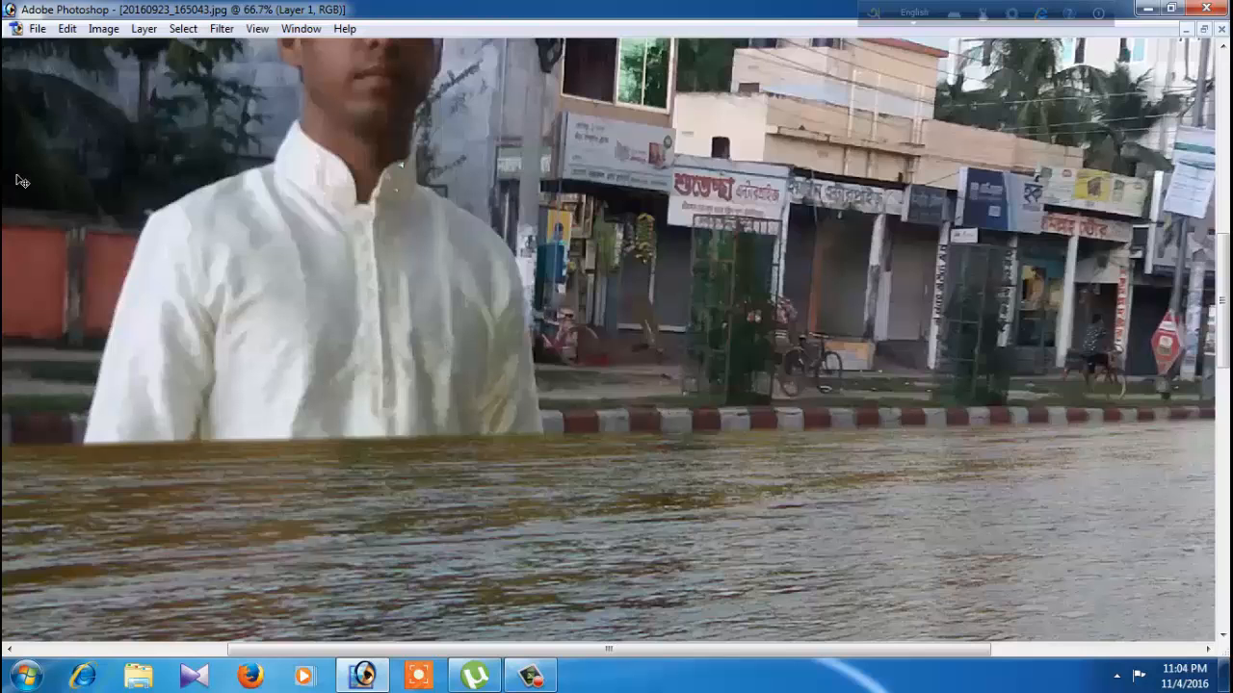
{"action": "key", "text": "ctrl+minus"}
{"action": "key", "text": "ctrl+minus"}
{"action": "key", "text": "ctrl+minus"}
{"action": "key", "text": "ctrl+minus"}
{"action": "key", "text": "Tab"}
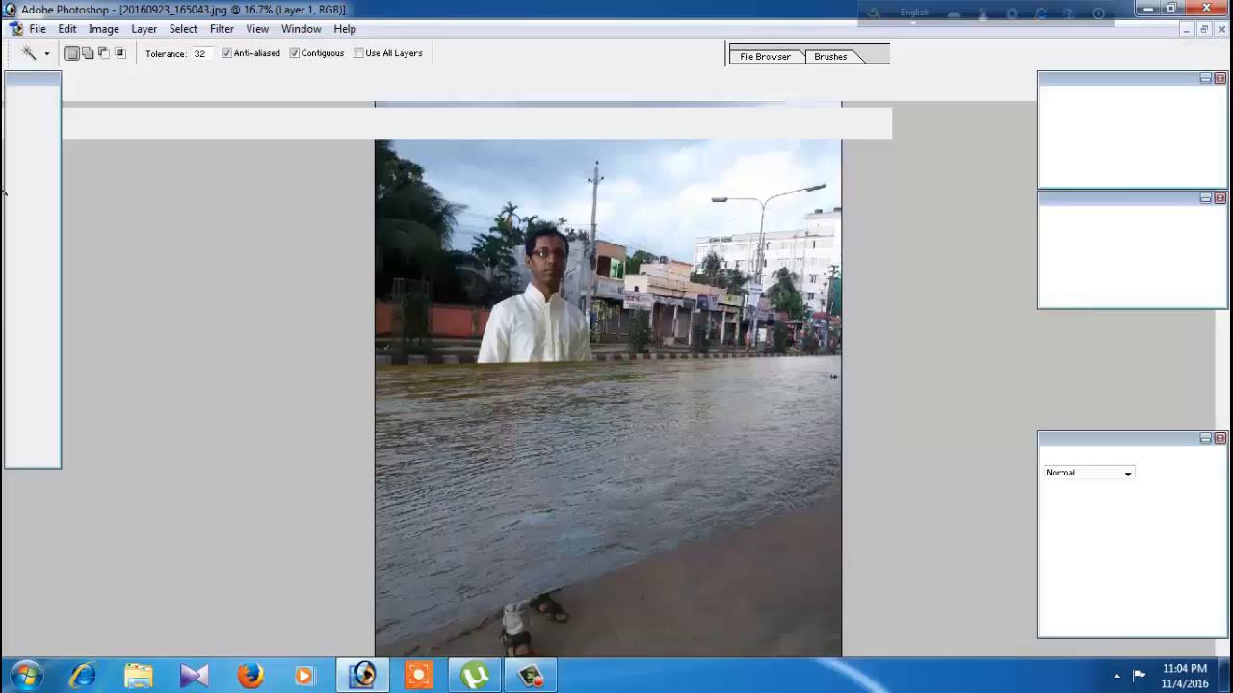
{"action": "key", "text": "Tab"}
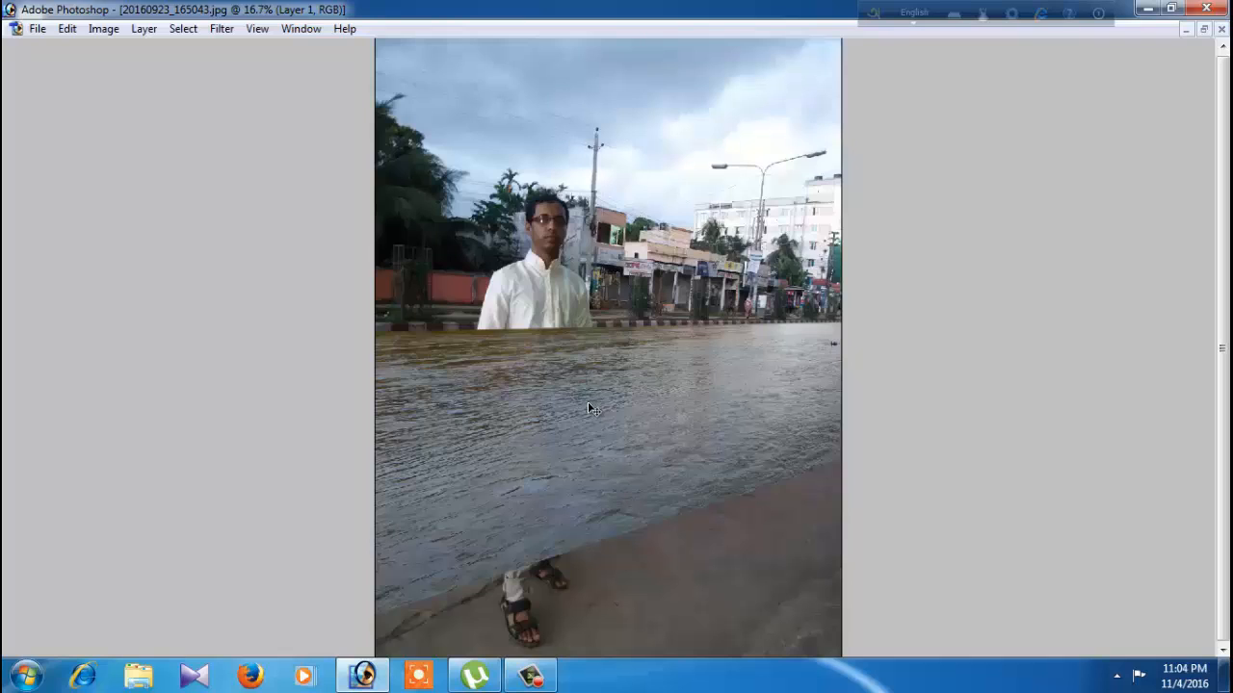
Lower the water layer's opacity to 30% to reveal the man's body and the pavement edge beneath it
{"action": "key", "text": "5"}
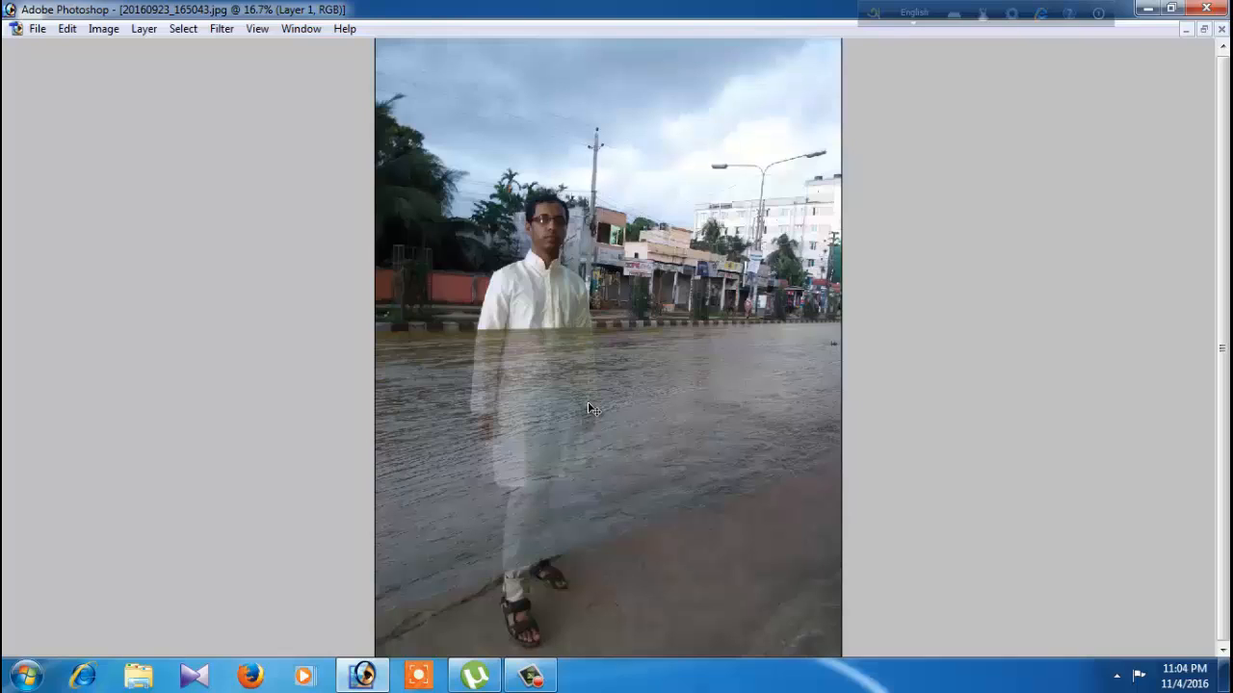
{"action": "key", "text": "2"}
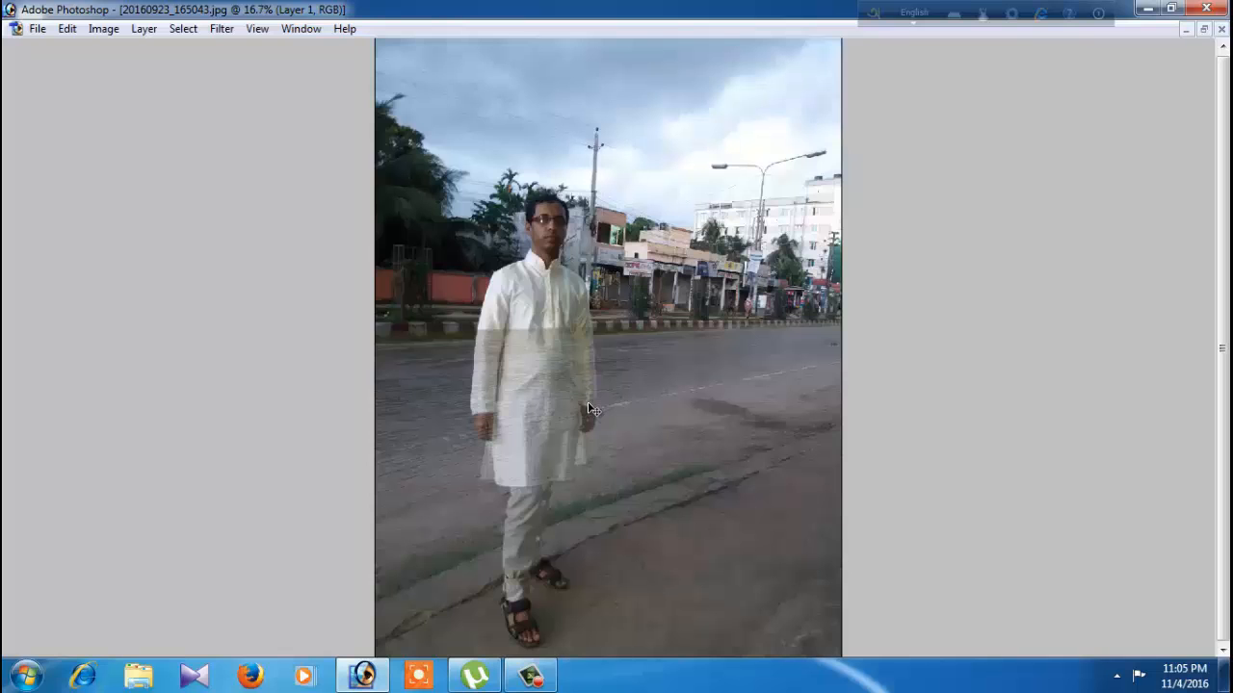
{"action": "scroll", "coordinate": [590, 407], "scroll_direction": "up", "scroll_amount": 4}
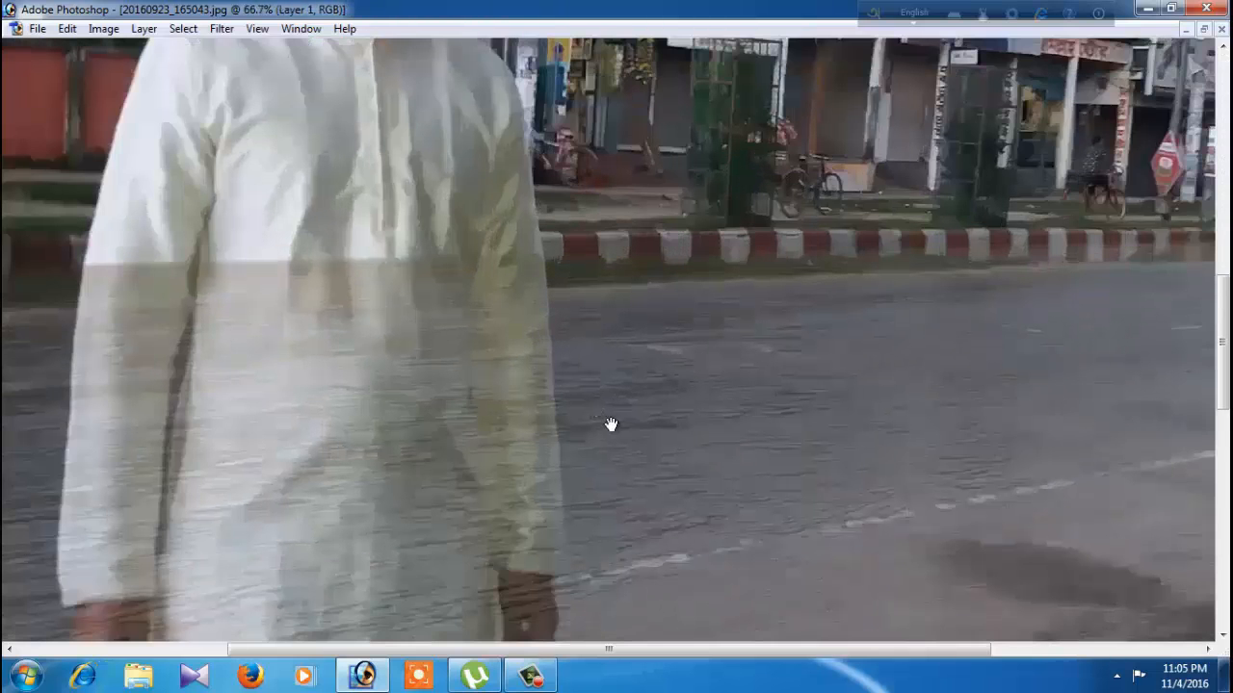
{"action": "left_click_drag", "start_coordinate": [608, 426], "coordinate": [790, 51]}
{"action": "scroll", "coordinate": [421, 300], "scroll_direction": "down", "scroll_amount": 5}
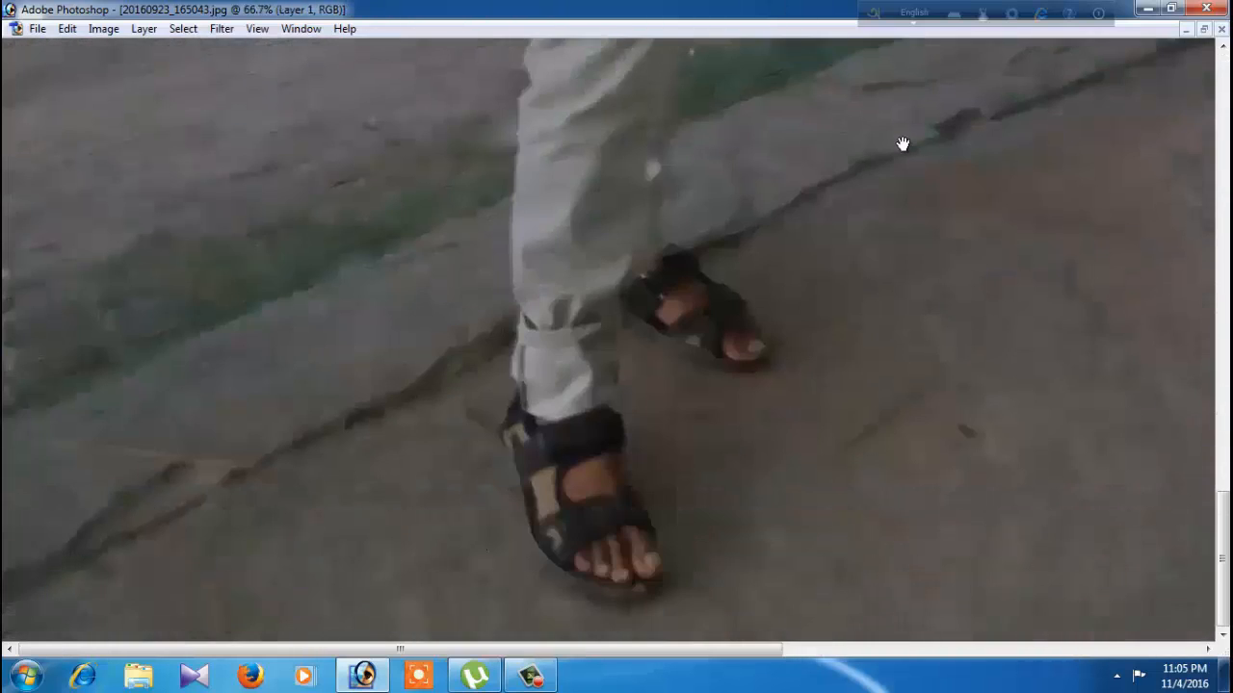
{"action": "scroll", "coordinate": [494, 297], "scroll_direction": "down", "scroll_amount": 4}
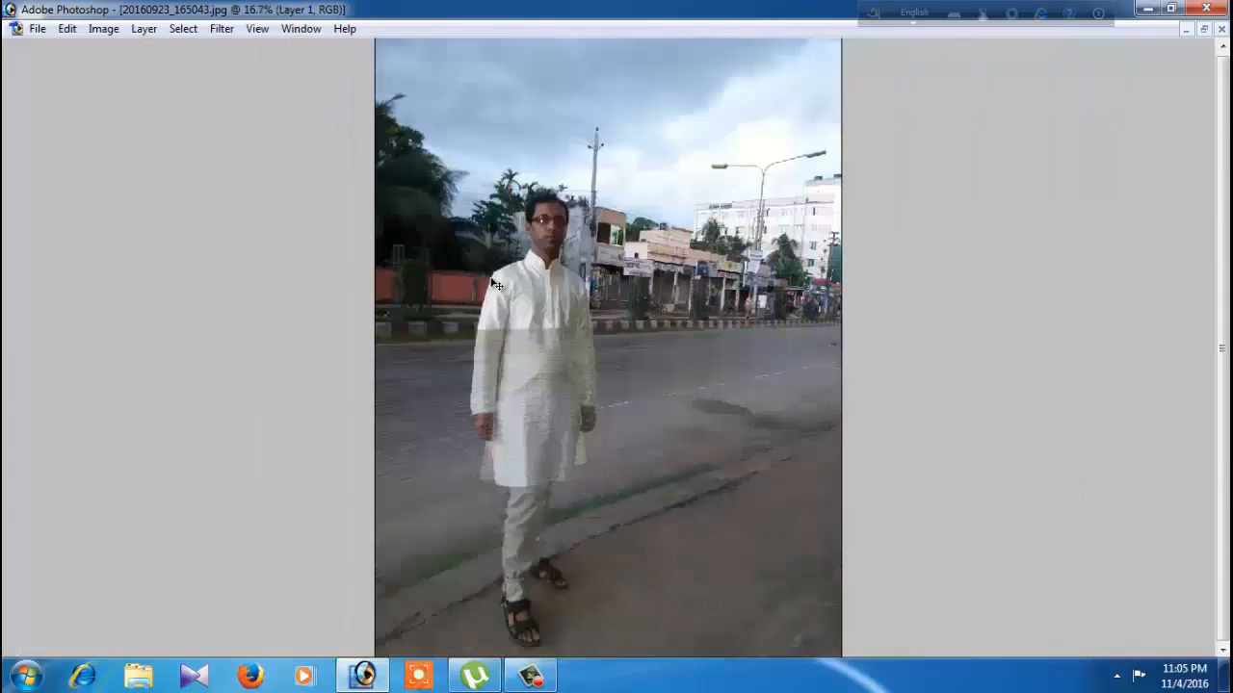
Start a Pen path along the lower edge of the grass strip, from the photo's left border past the man's legs
{"action": "key", "text": "Tab"}
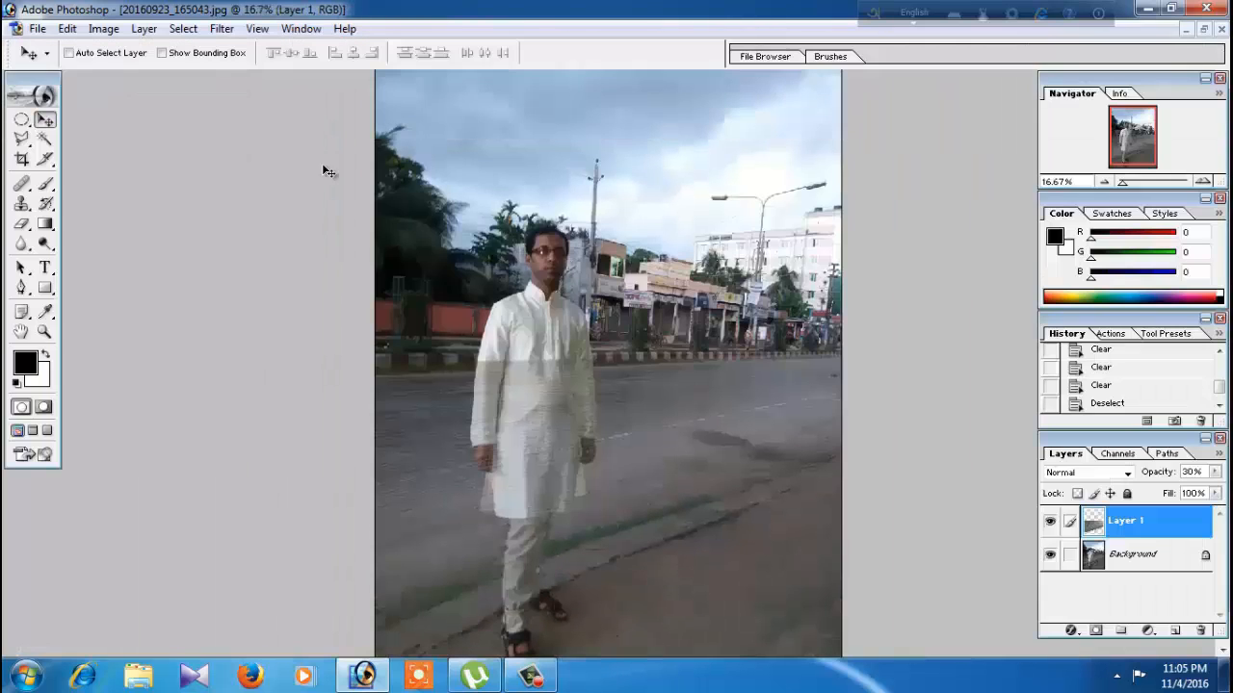
{"action": "left_click", "coordinate": [21, 287]}
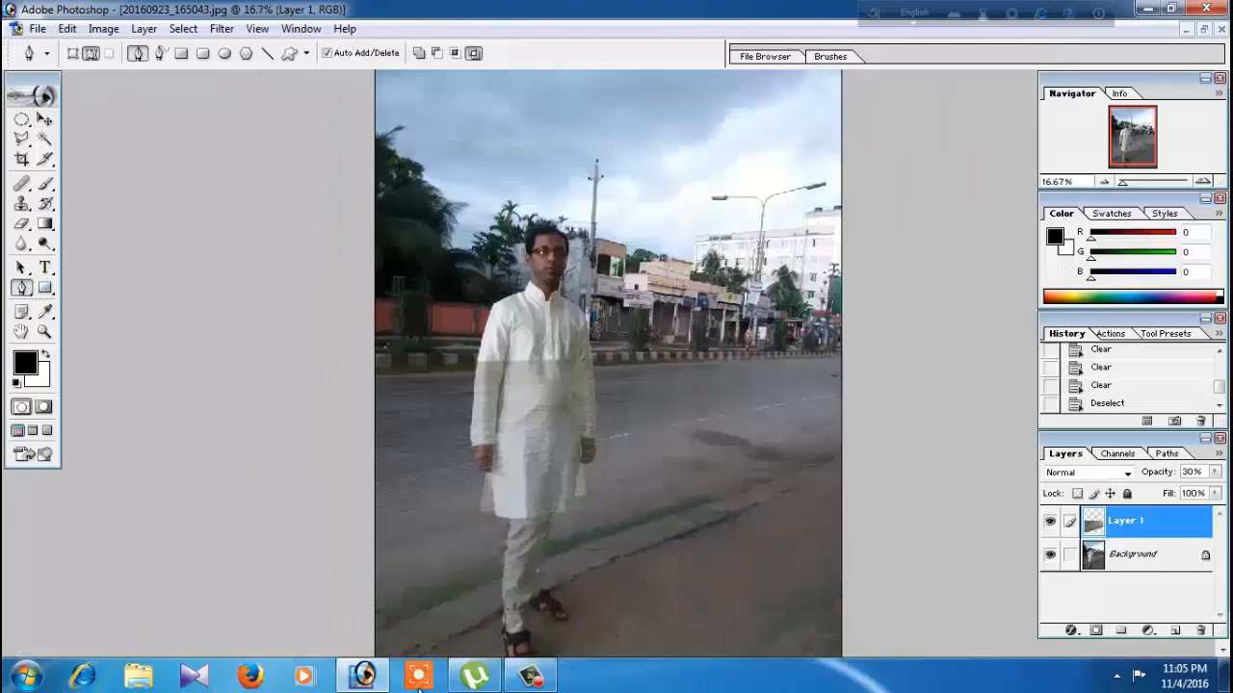
{"action": "left_click", "coordinate": [371, 637]}
{"action": "scroll", "coordinate": [371, 638], "scroll_direction": "up", "scroll_amount": 3}
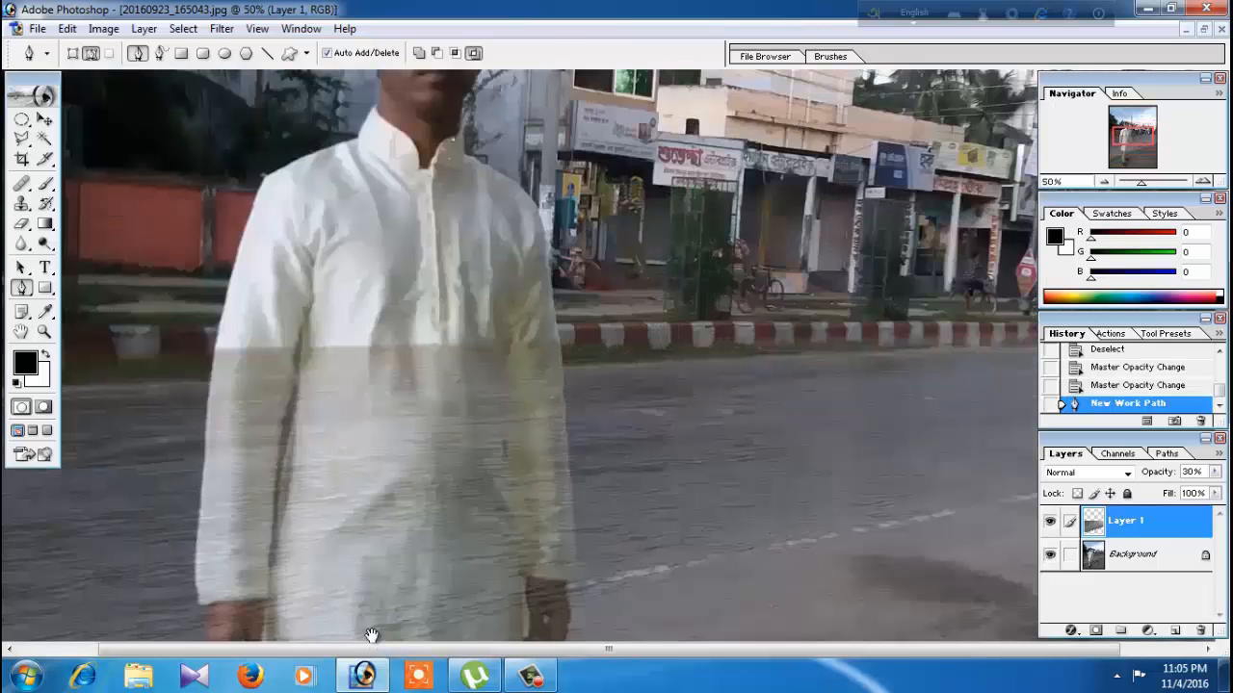
{"action": "left_click_drag", "start_coordinate": [302, 517], "coordinate": [306, 352]}
{"action": "scroll", "coordinate": [306, 352], "scroll_direction": "down", "scroll_amount": 3}
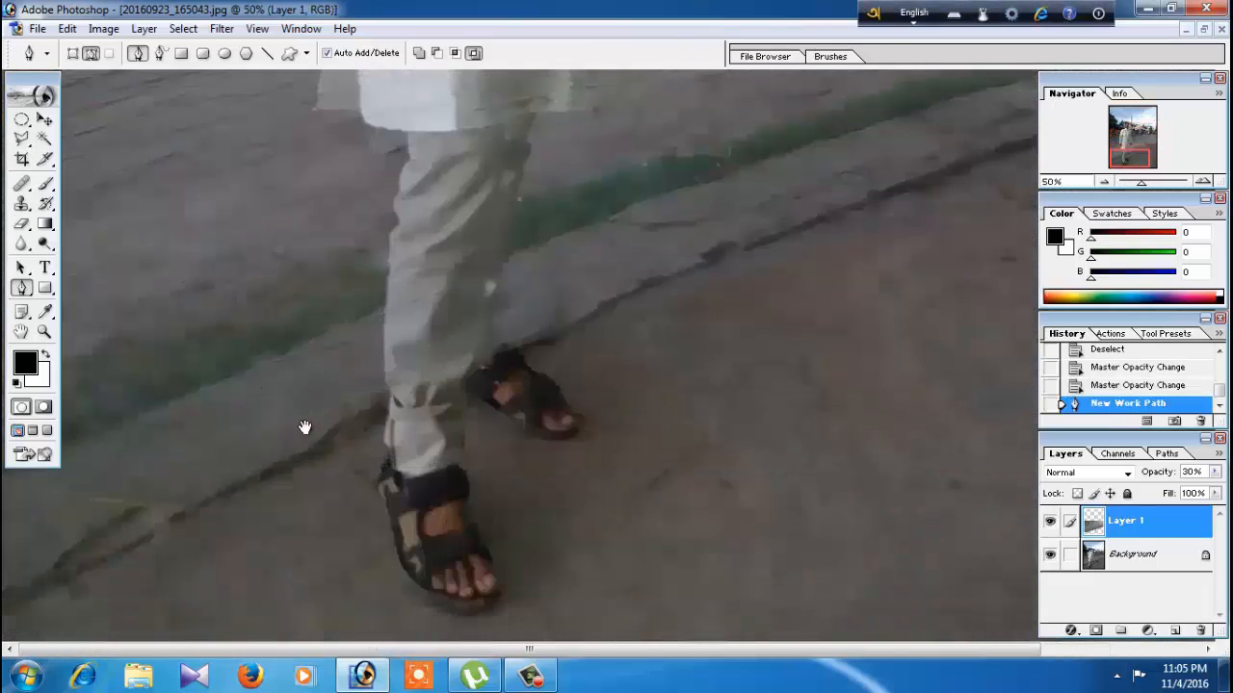
{"action": "scroll", "coordinate": [306, 426], "scroll_direction": "up", "scroll_amount": 1}
{"action": "left_click", "coordinate": [44, 529]}
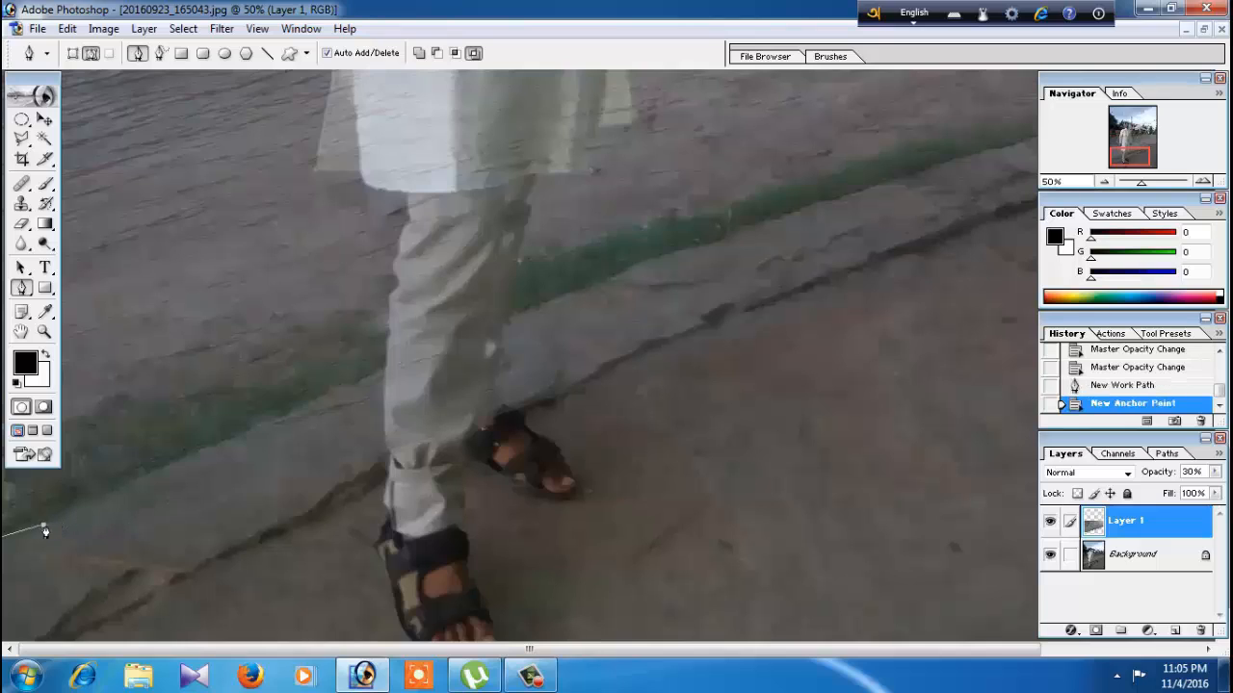
{"action": "left_click", "coordinate": [106, 507]}
{"action": "left_click", "coordinate": [206, 454]}
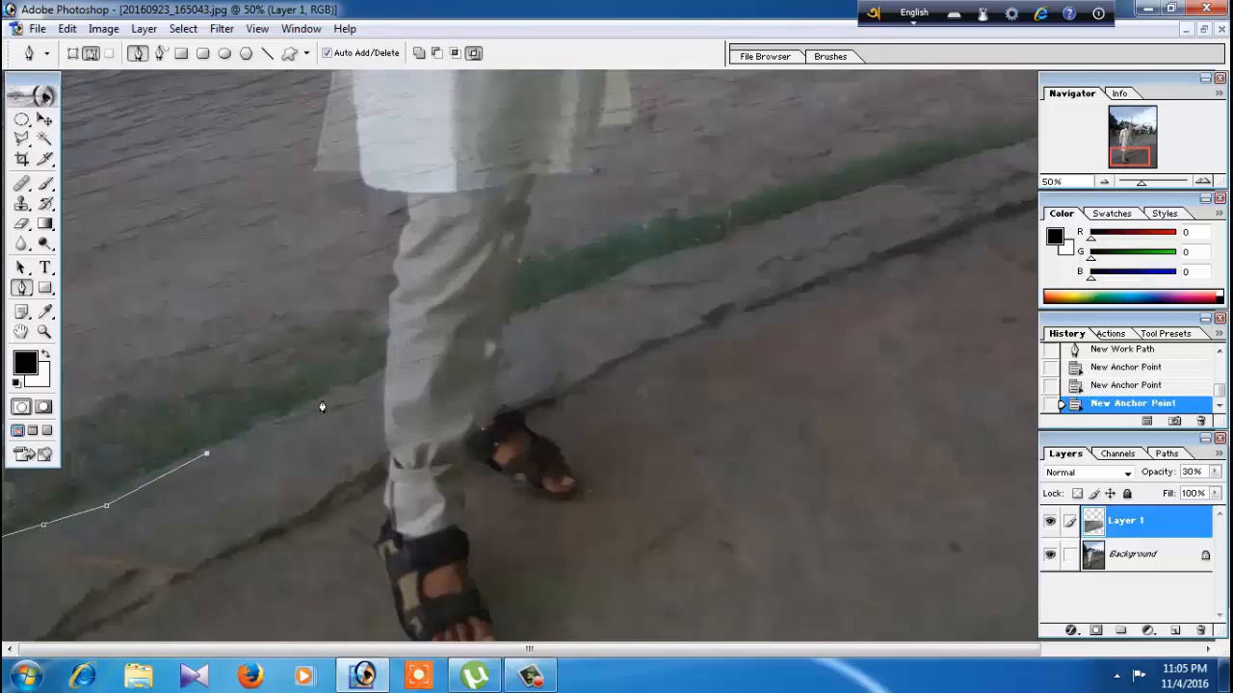
{"action": "left_click", "coordinate": [323, 398]}
{"action": "left_click", "coordinate": [387, 374]}
{"action": "left_click", "coordinate": [530, 310]}
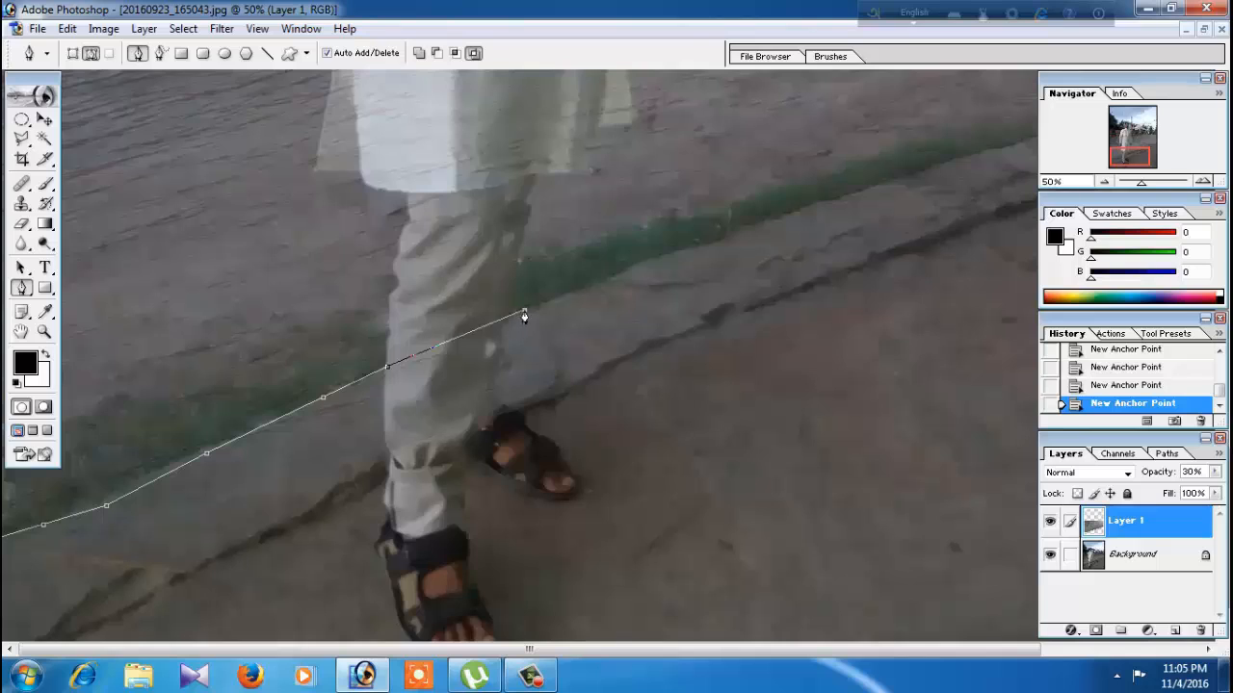
Continue the path along the curb's road-side edge from the man's legs to the far end of the green strip
{"action": "left_click_drag", "start_coordinate": [529, 310], "coordinate": [357, 523]}
{"action": "left_click", "coordinate": [434, 513]}
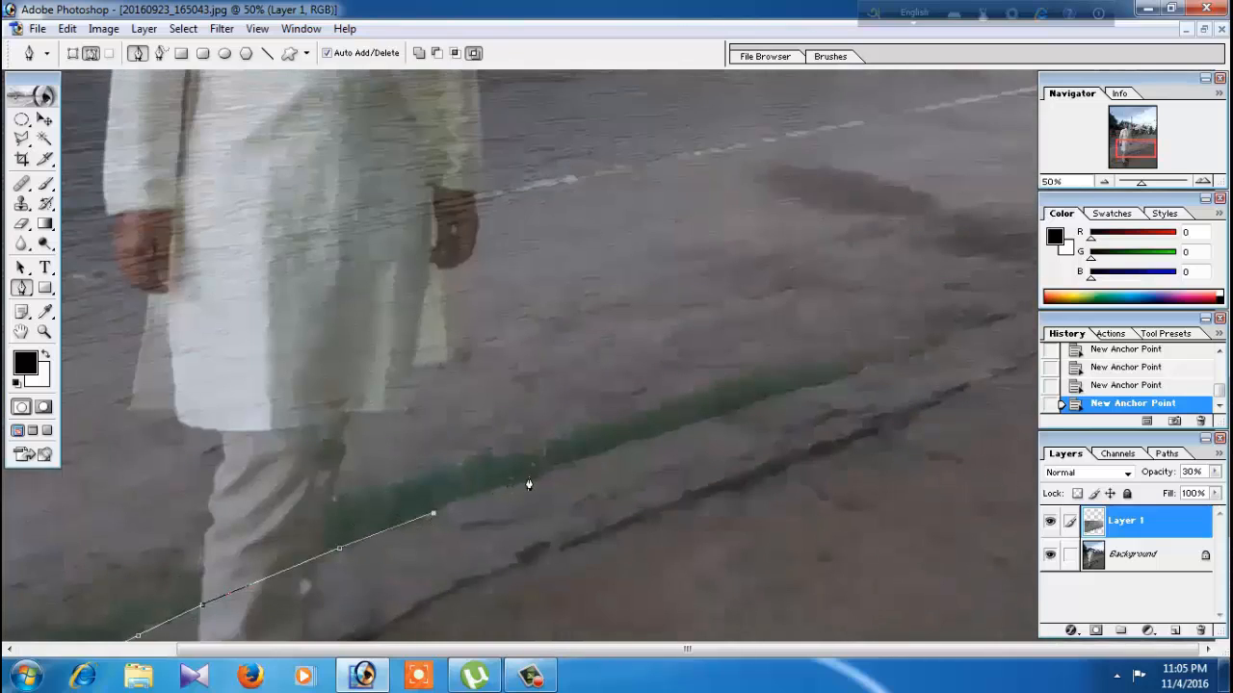
{"action": "left_click", "coordinate": [531, 474]}
{"action": "left_click", "coordinate": [660, 433]}
{"action": "left_click", "coordinate": [706, 421]}
{"action": "left_click", "coordinate": [781, 393]}
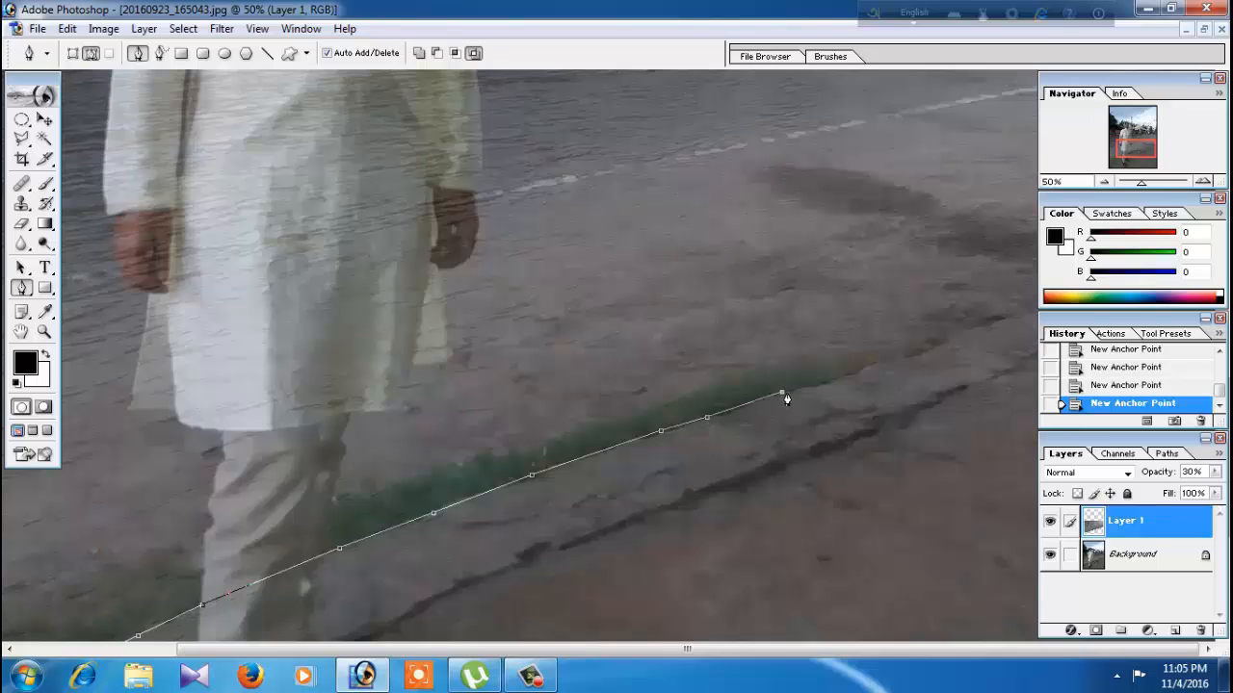
{"action": "left_click", "coordinate": [843, 376]}
{"action": "left_click", "coordinate": [894, 361]}
Extend the path to the photo's right border, loop it outside the canvas around the pavement, and convert it to a selection
{"action": "key", "text": "ctrl+minus"}
{"action": "key", "text": "ctrl+minus"}
{"action": "key", "text": "ctrl+minus"}
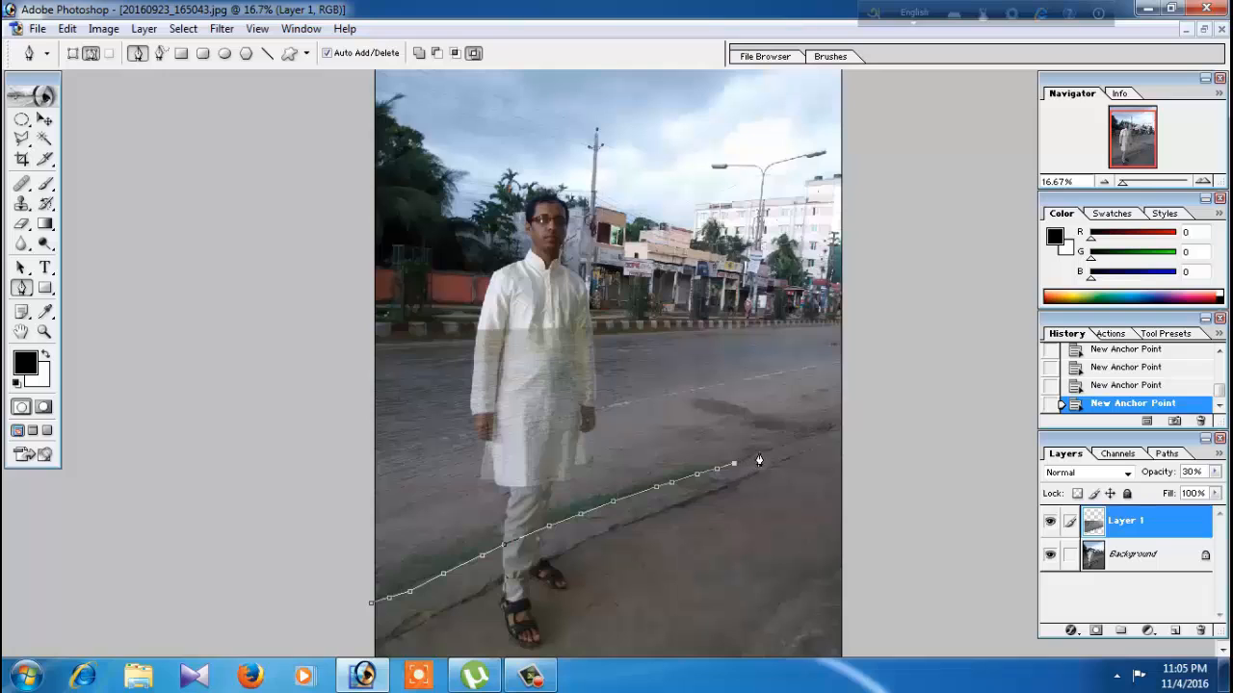
{"action": "left_click", "coordinate": [759, 455]}
{"action": "left_click", "coordinate": [791, 441]}
{"action": "key", "text": "ctrl+minus"}
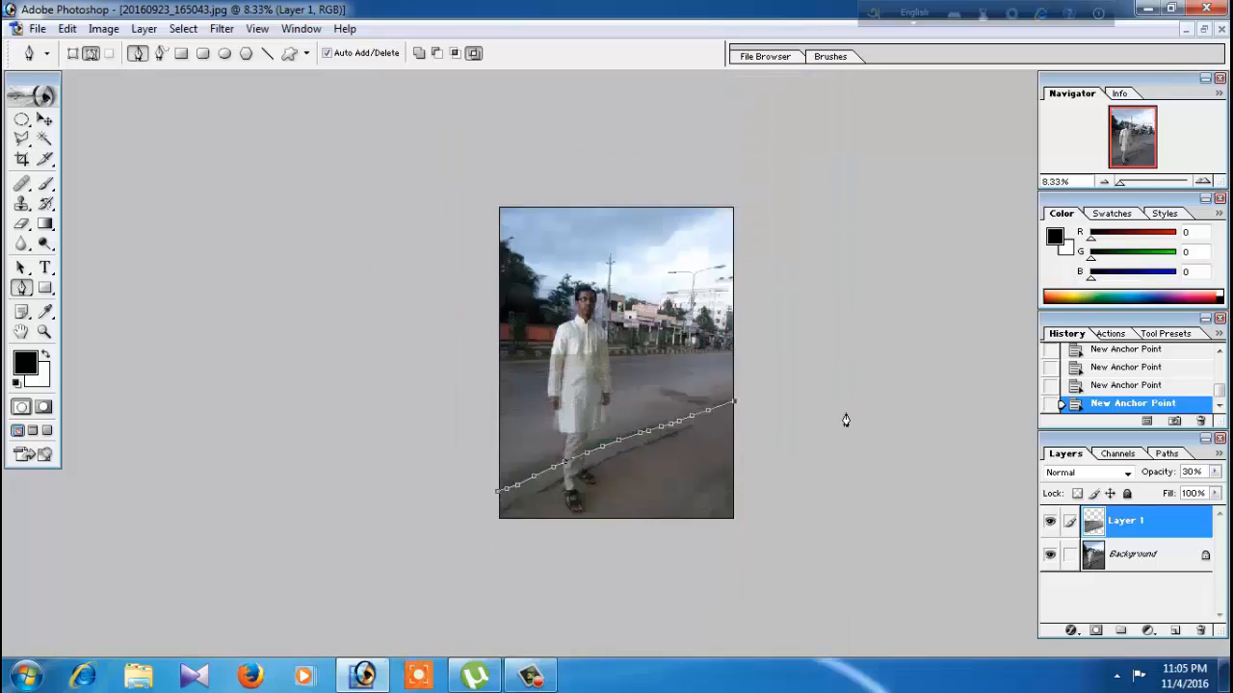
{"action": "left_click_drag", "start_coordinate": [866, 412], "coordinate": [761, 583]}
{"action": "left_click_drag", "start_coordinate": [540, 595], "coordinate": [476, 596]}
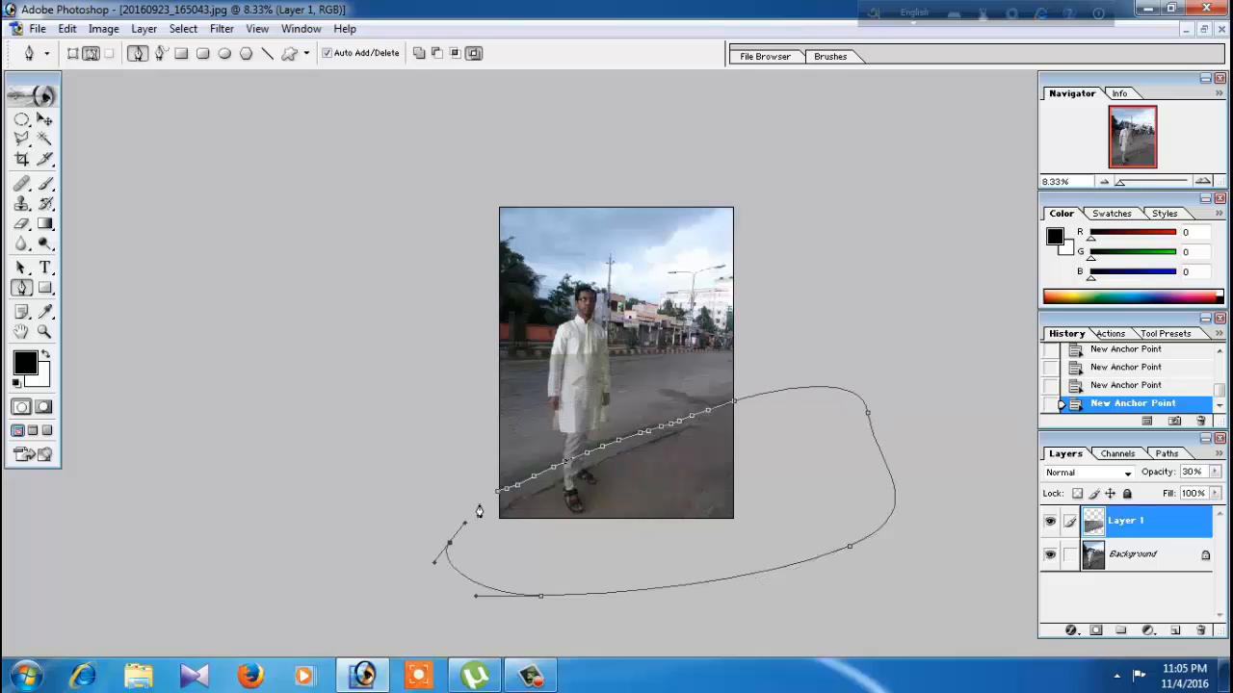
{"action": "key", "text": "ctrl+Return"}
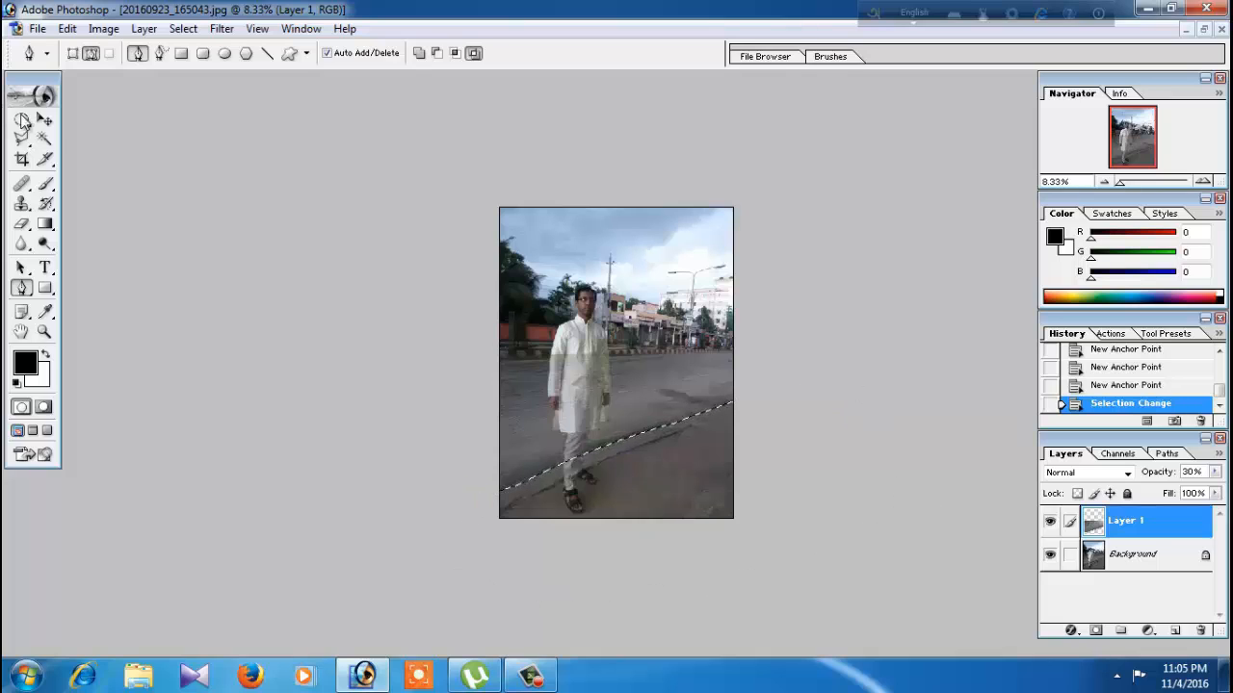
Feather the pavement selection, clear the water inside it twice on Layer 1, and deselect
{"action": "left_click", "coordinate": [44, 120]}
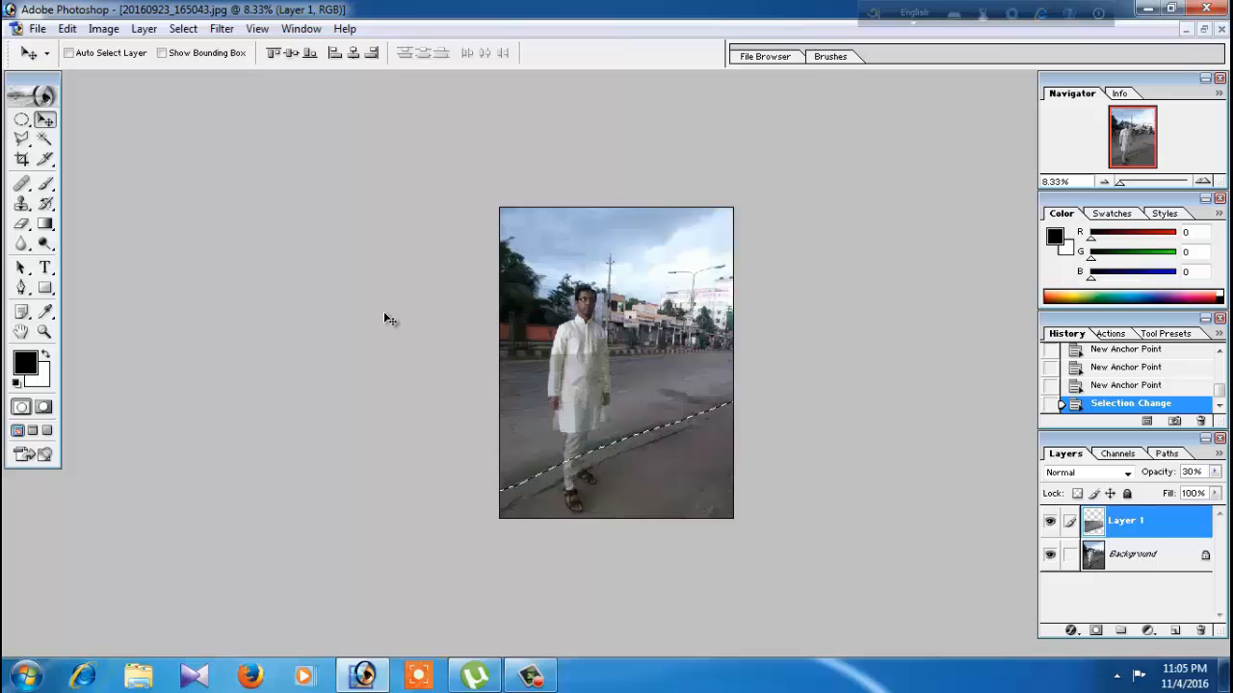
{"action": "right_click", "coordinate": [706, 464]}
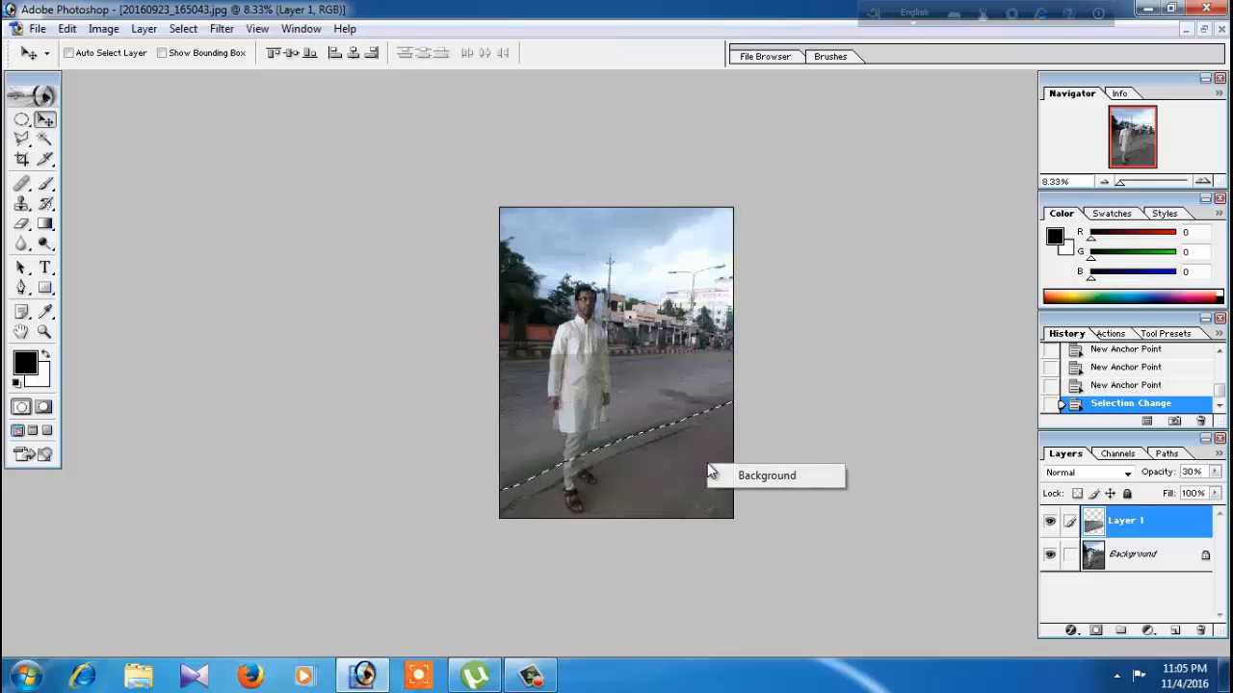
{"action": "left_click", "coordinate": [481, 369]}
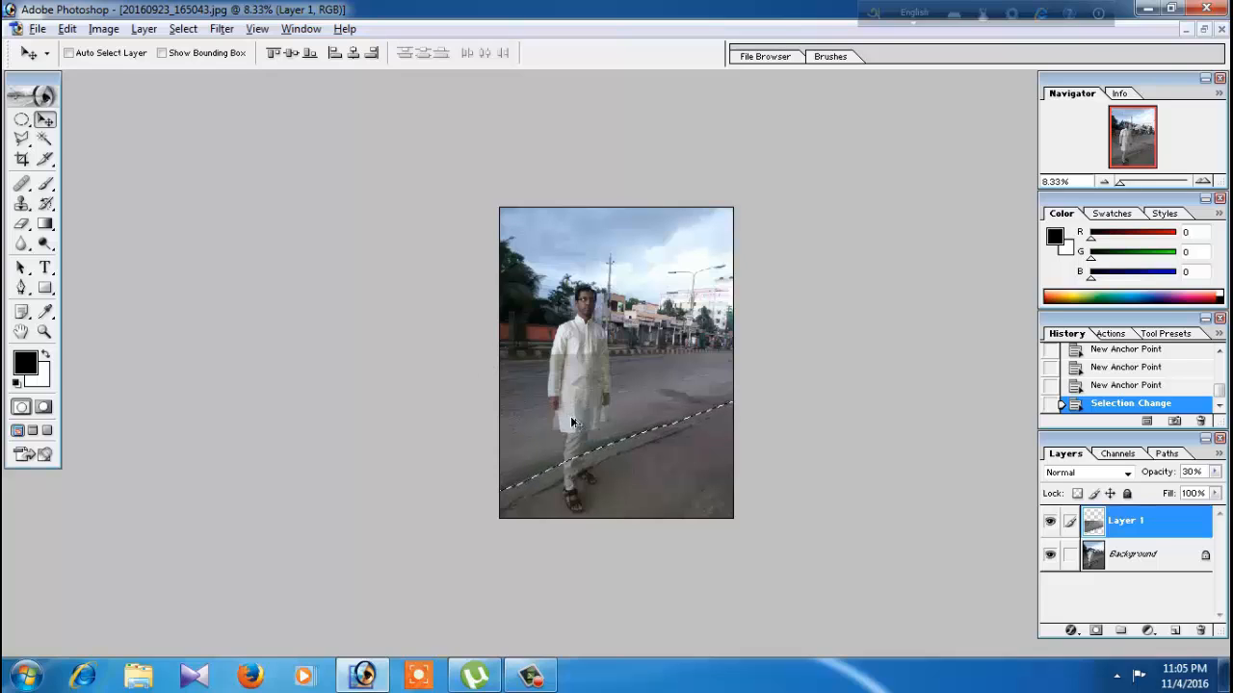
{"action": "key", "text": "ctrl+alt+d"}
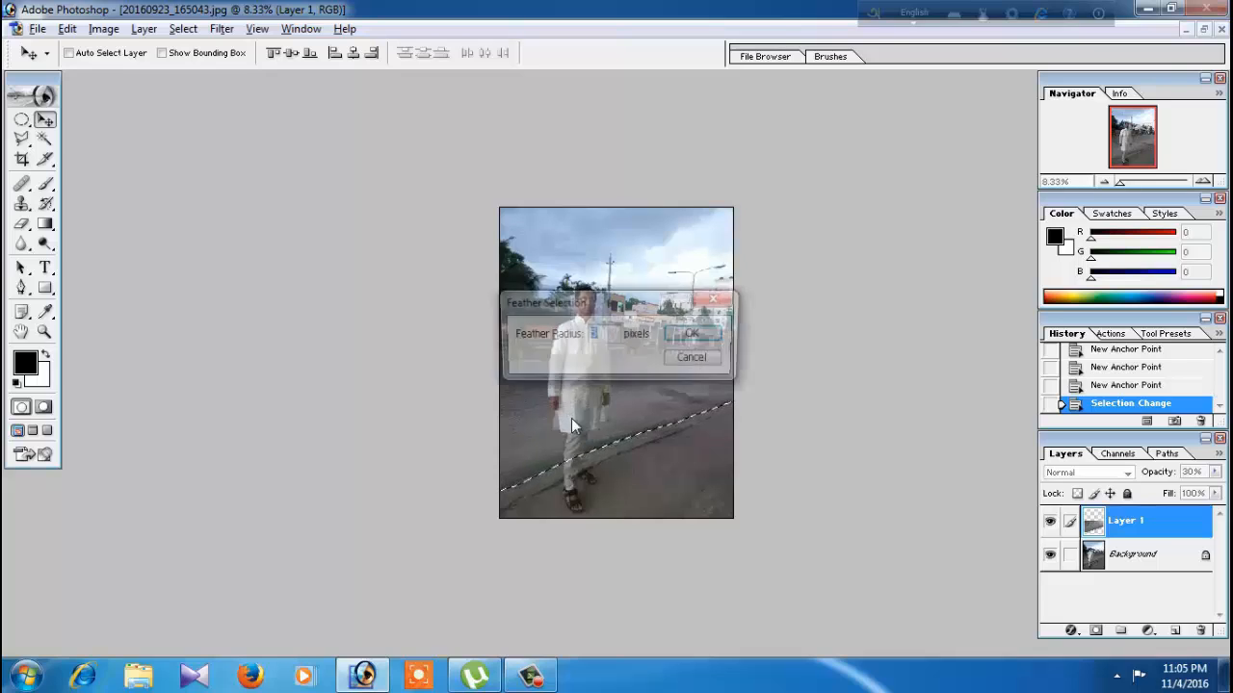
{"action": "key", "text": "Return"}
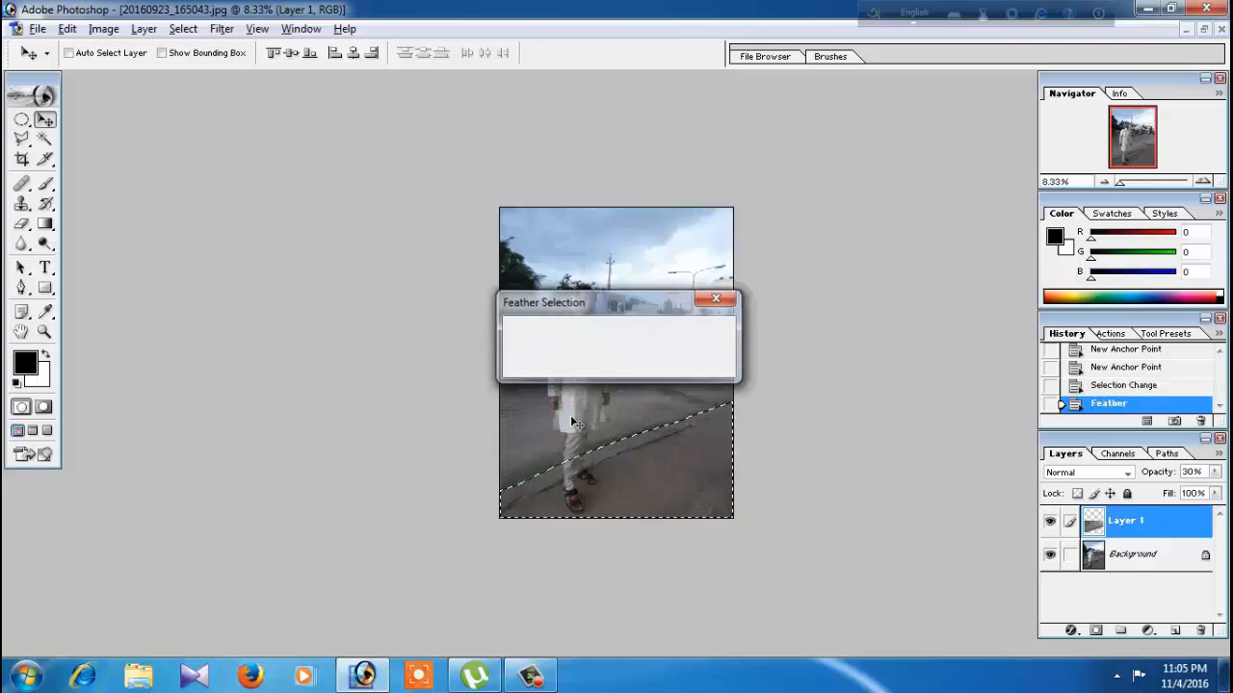
{"action": "key", "text": "Delete"}
{"action": "key", "text": "Delete"}
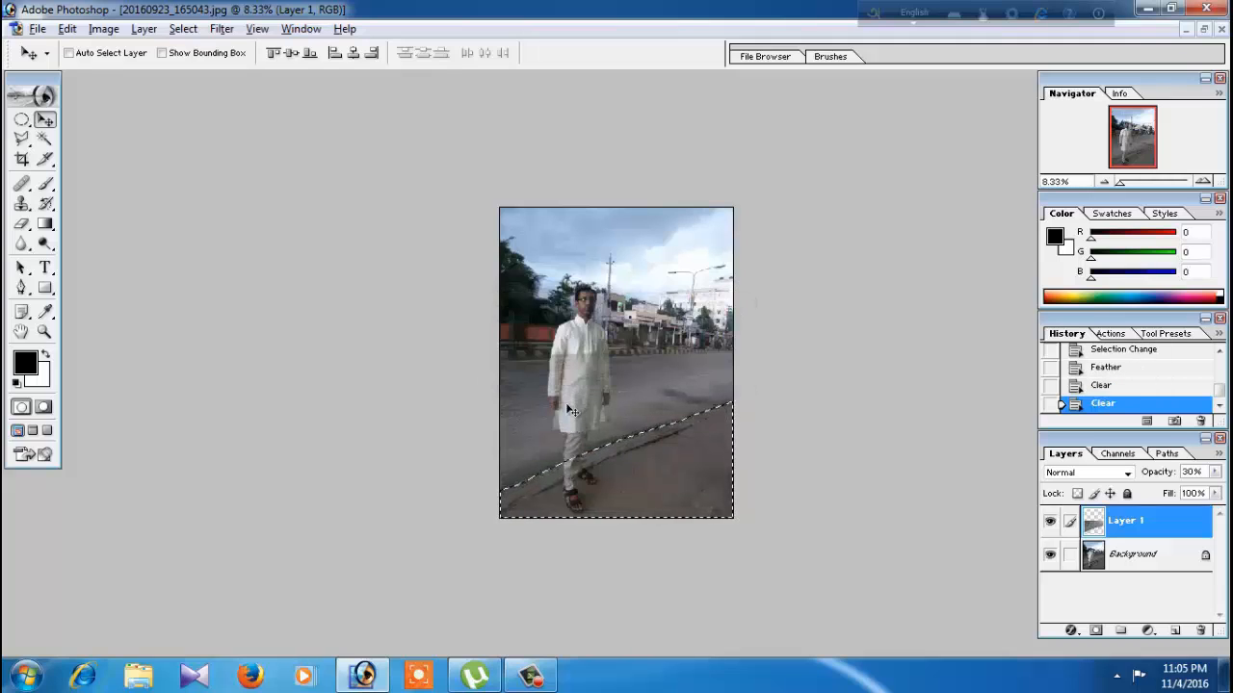
{"action": "key", "text": "ctrl+d"}
Restore the water layer's opacity to 100% and examine the trimmed water edge along the curb
{"action": "key", "text": "0"}
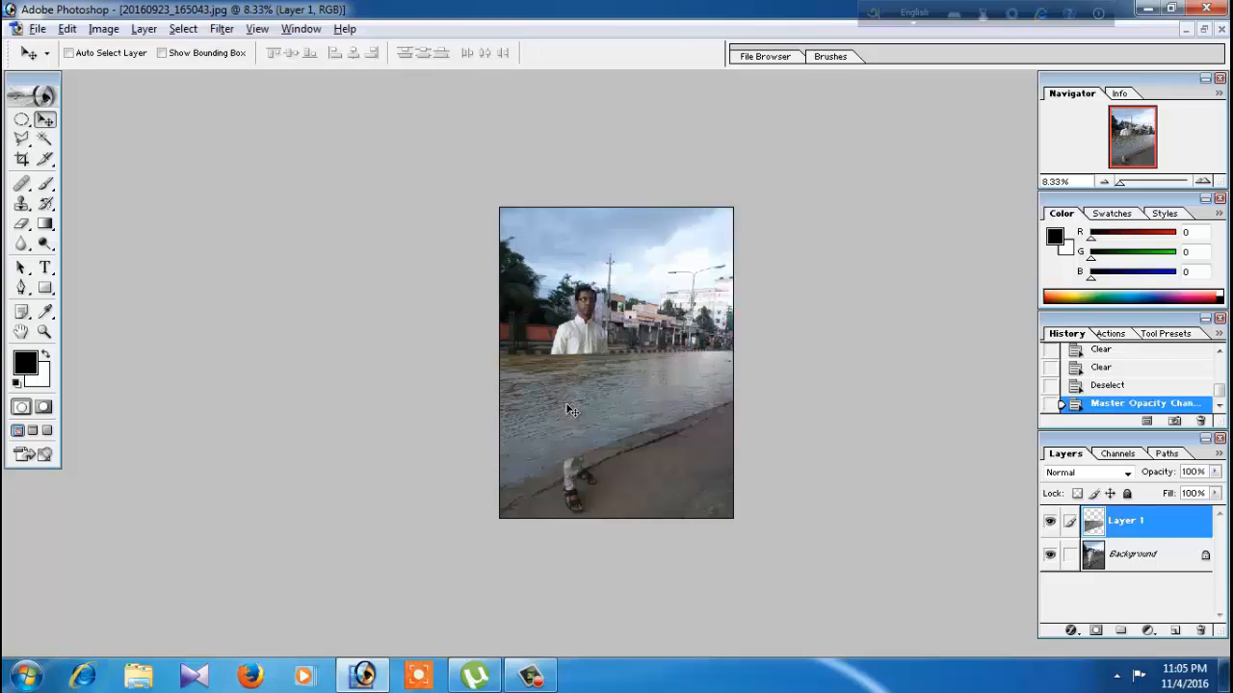
{"action": "key", "text": "ctrl+plus"}
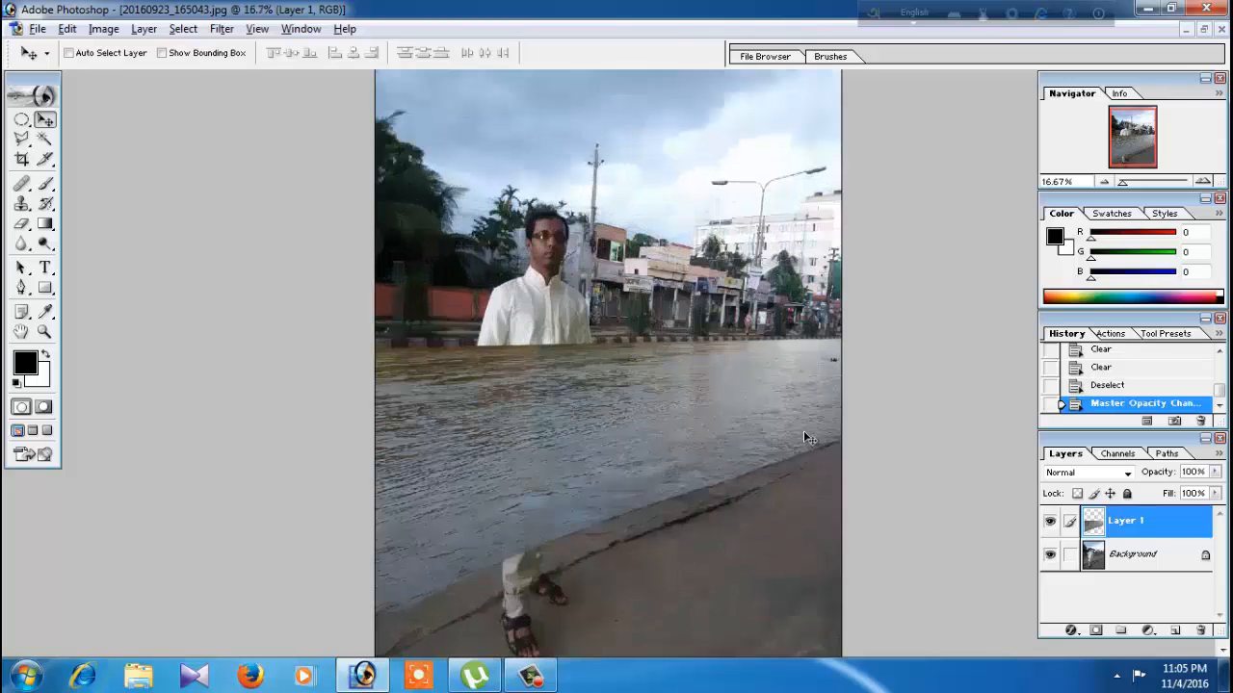
{"action": "scroll", "coordinate": [805, 436], "scroll_direction": "down", "scroll_amount": 1}
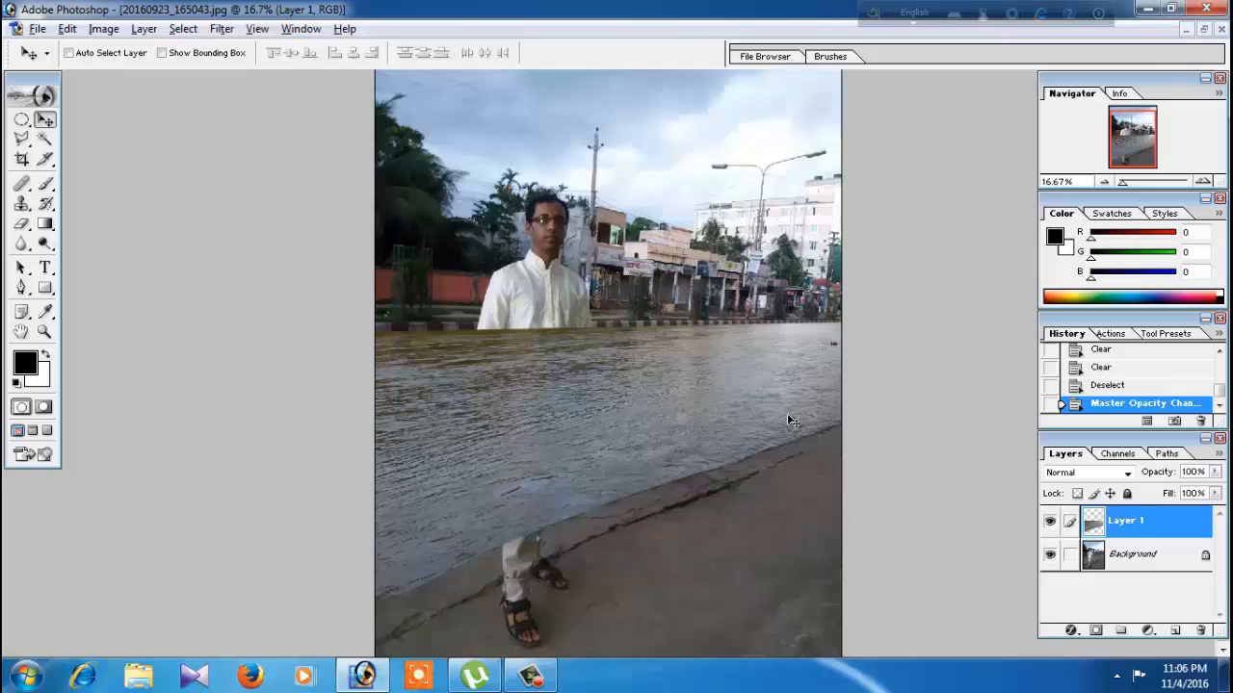
{"action": "key", "text": "ctrl+minus"}
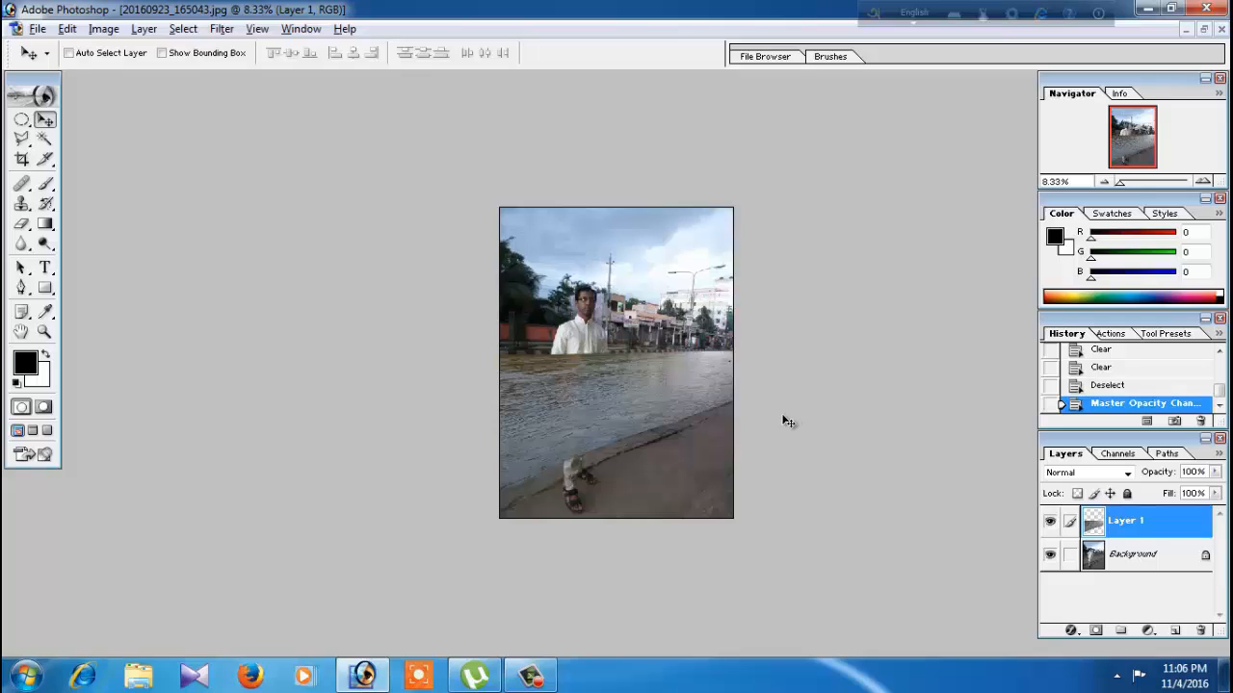
{"action": "key", "text": "ctrl+plus"}
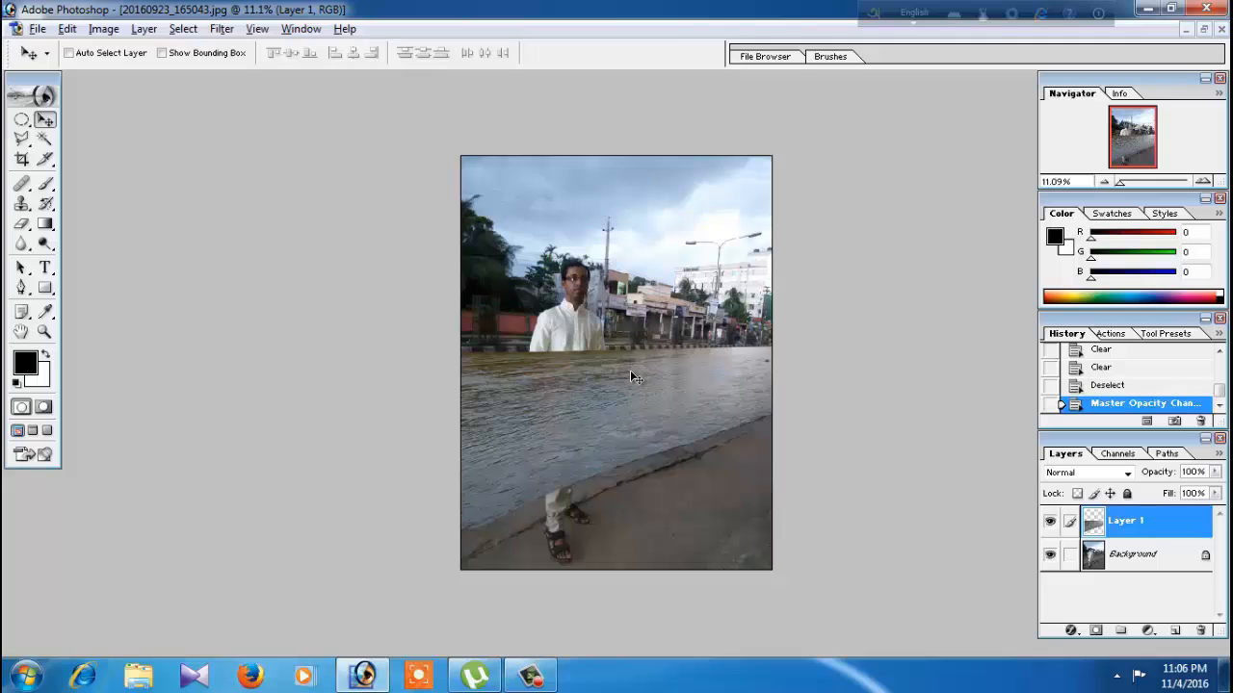
Lower the water layer's opacity to 20% to reveal the man's body and legs beneath it
{"action": "key", "text": "2"}
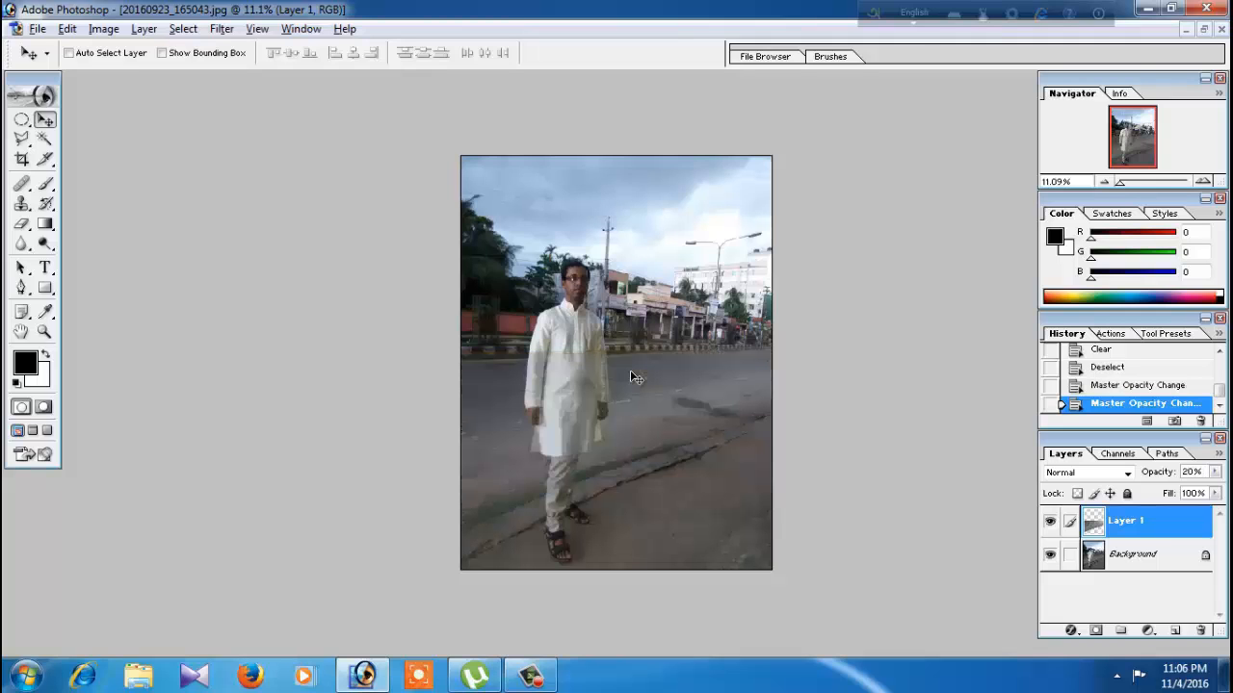
{"action": "key", "text": "ctrl+plus"}
{"action": "key", "text": "ctrl+plus"}
{"action": "key", "text": "ctrl+plus"}
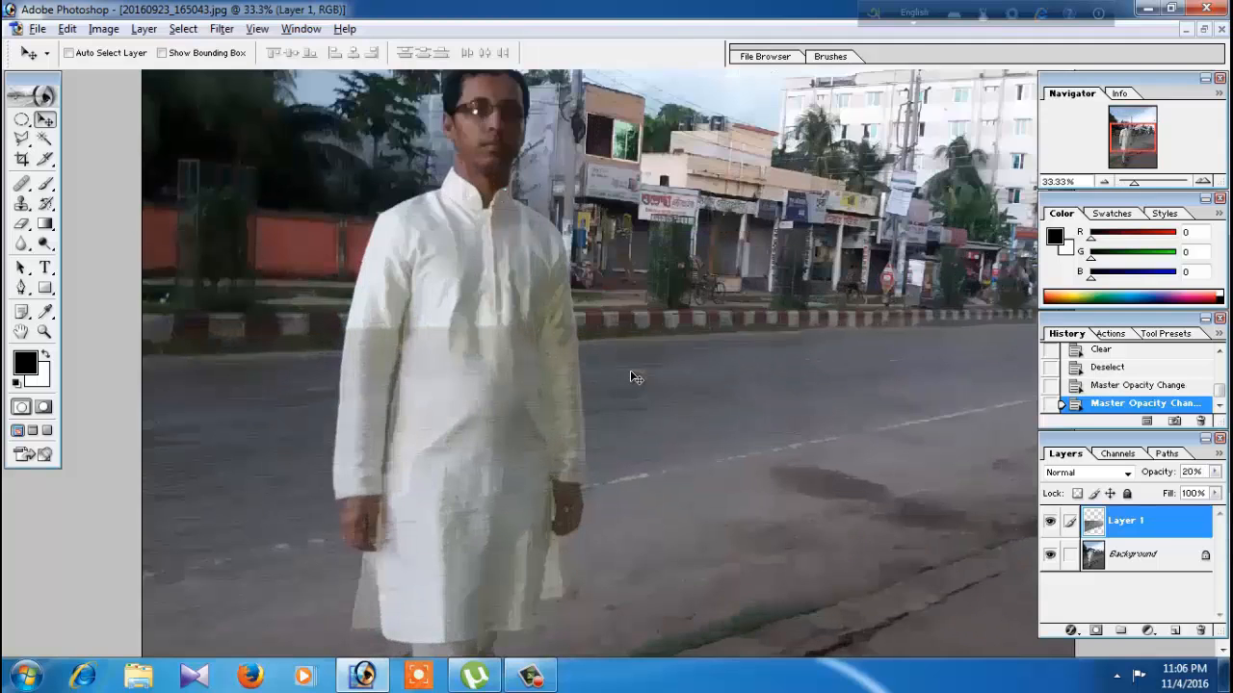
{"action": "left_click_drag", "start_coordinate": [631, 377], "coordinate": [633, 185]}
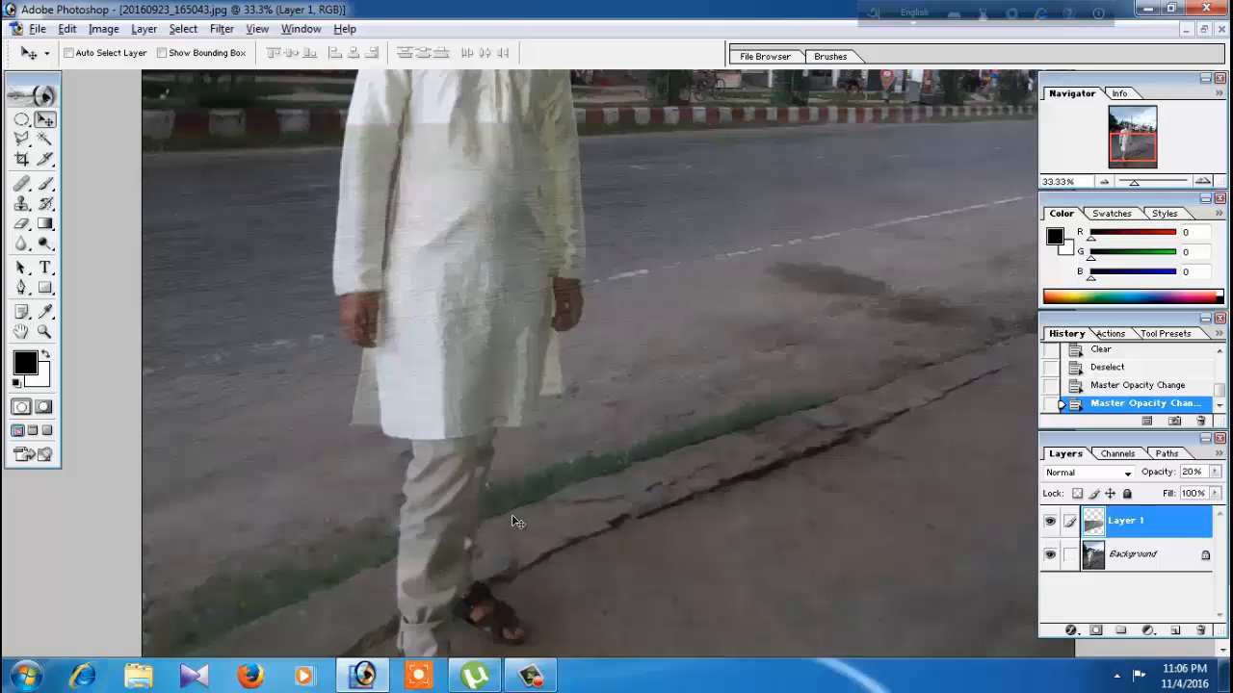
Start a Pen path up the left edge of the man's front trouser leg, beginning just below the grass strip
{"action": "key", "text": "ctrl+plus"}
{"action": "key", "text": "ctrl+plus"}
{"action": "left_click_drag", "start_coordinate": [357, 463], "coordinate": [761, 209]}
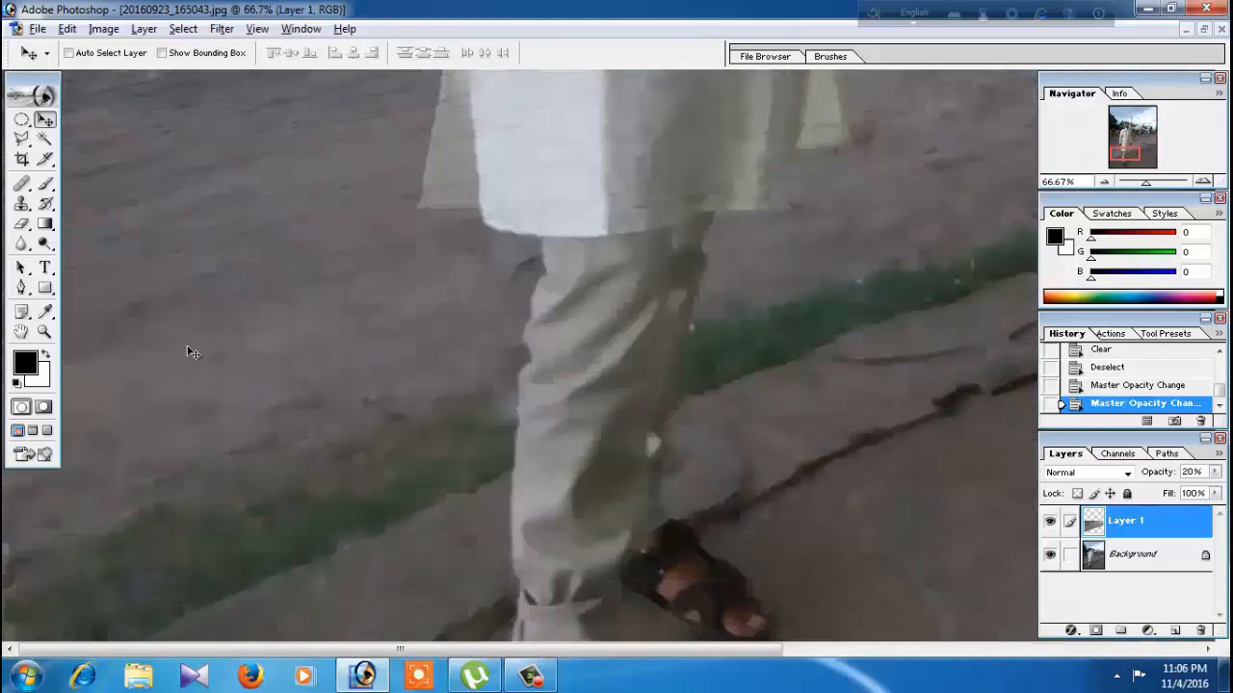
{"action": "left_click", "coordinate": [21, 287]}
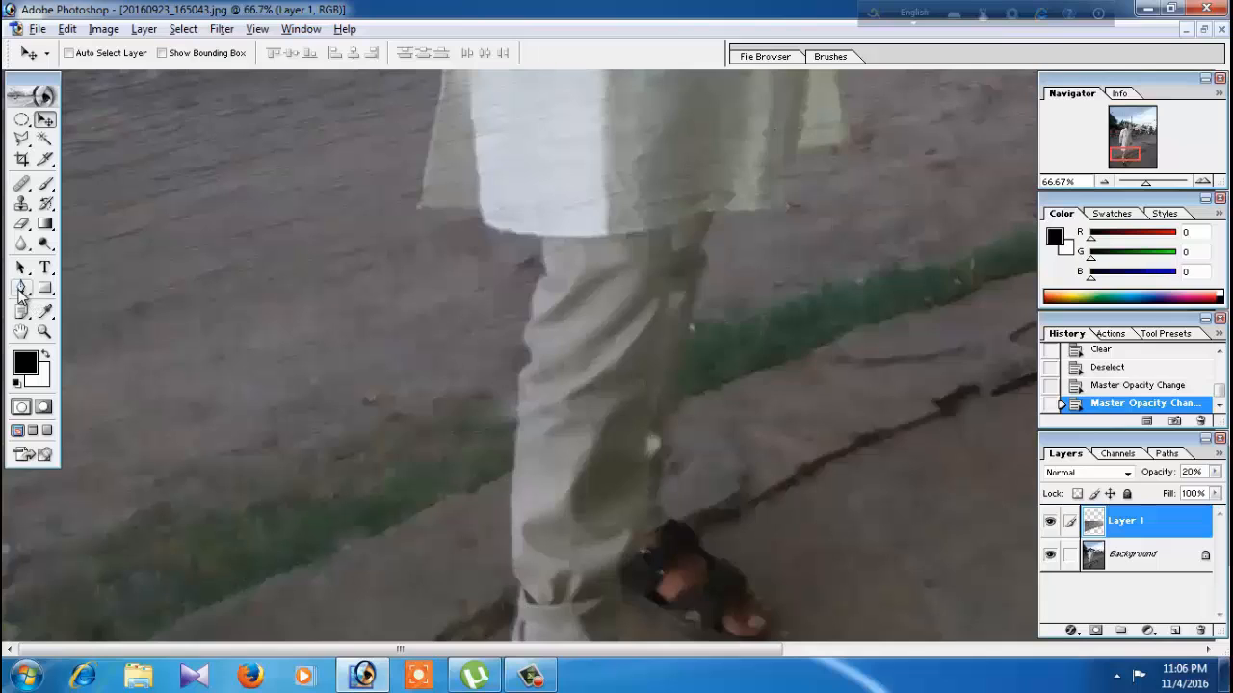
{"action": "left_click", "coordinate": [510, 492]}
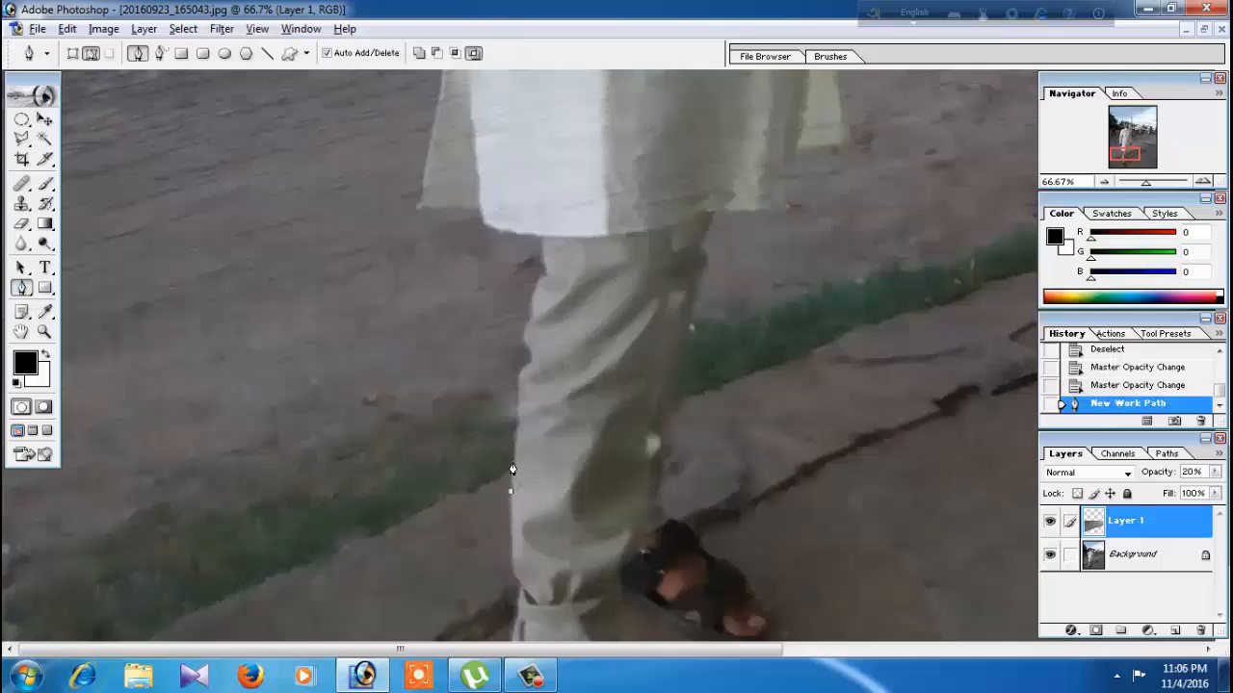
{"action": "left_click", "coordinate": [512, 467]}
{"action": "left_click", "coordinate": [513, 453]}
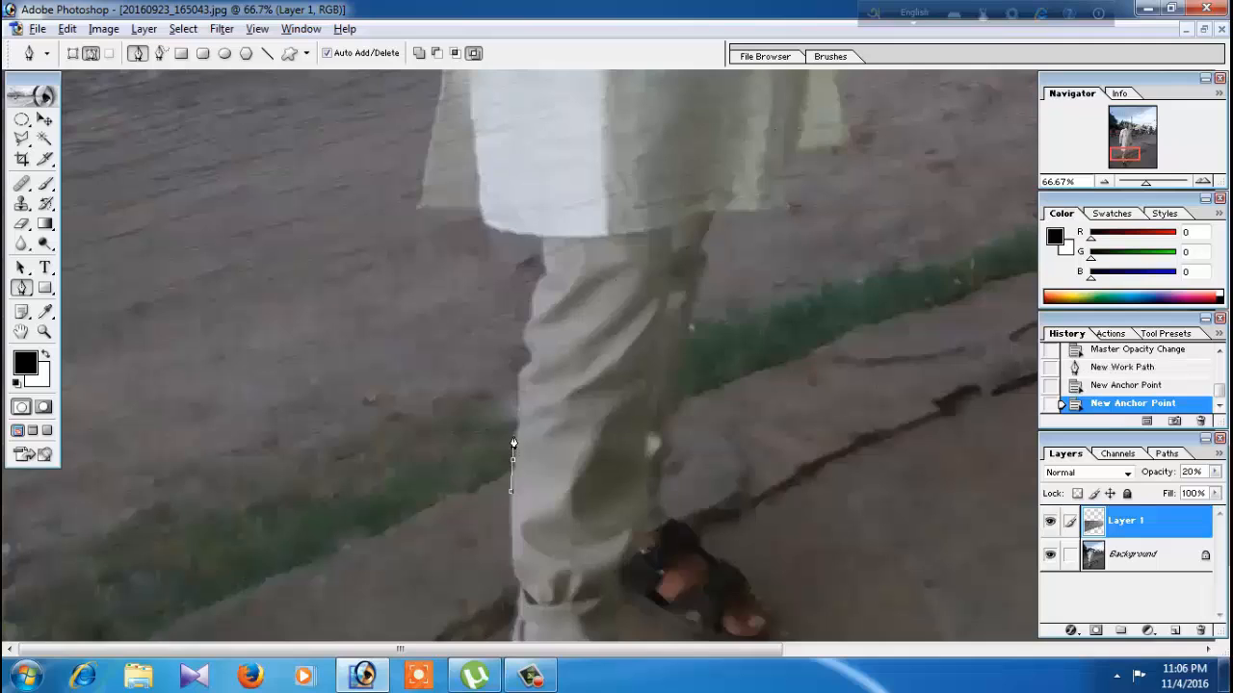
{"action": "left_click", "coordinate": [515, 439]}
{"action": "left_click_drag", "start_coordinate": [519, 420], "coordinate": [518, 395]}
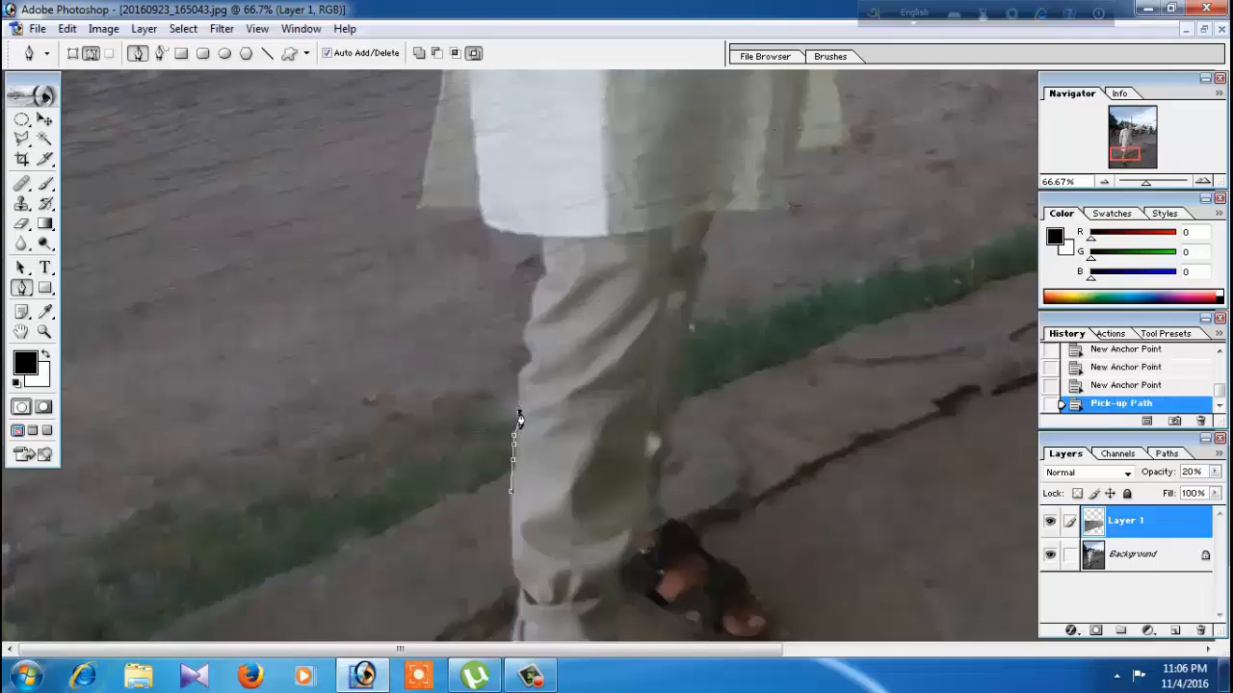
Continue the Pen path up the front trouser leg's left edge, curving into the first fold notch
{"action": "key", "text": "ctrl+plus"}
{"action": "key", "text": "ctrl+plus"}
{"action": "key", "text": "ctrl+plus"}
{"action": "left_click_drag", "start_coordinate": [312, 487], "coordinate": [478, 375]}
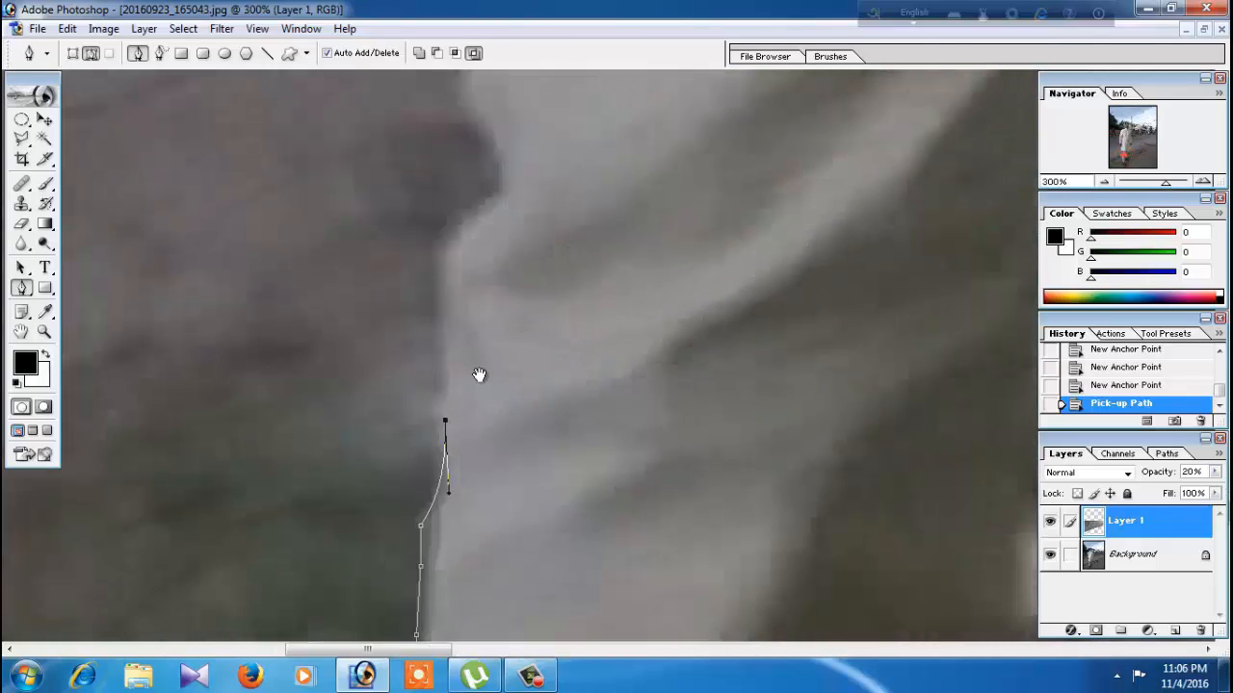
{"action": "left_click", "coordinate": [446, 389]}
{"action": "left_click", "coordinate": [445, 333]}
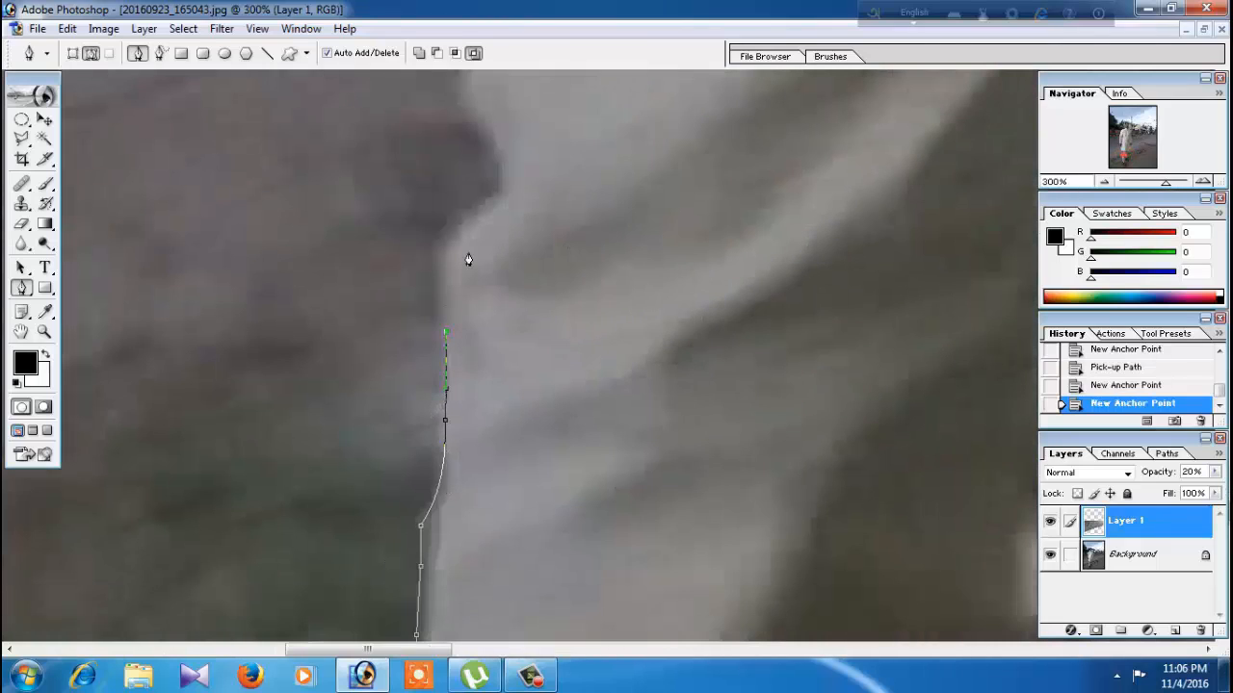
{"action": "left_click_drag", "start_coordinate": [492, 205], "coordinate": [549, 160]}
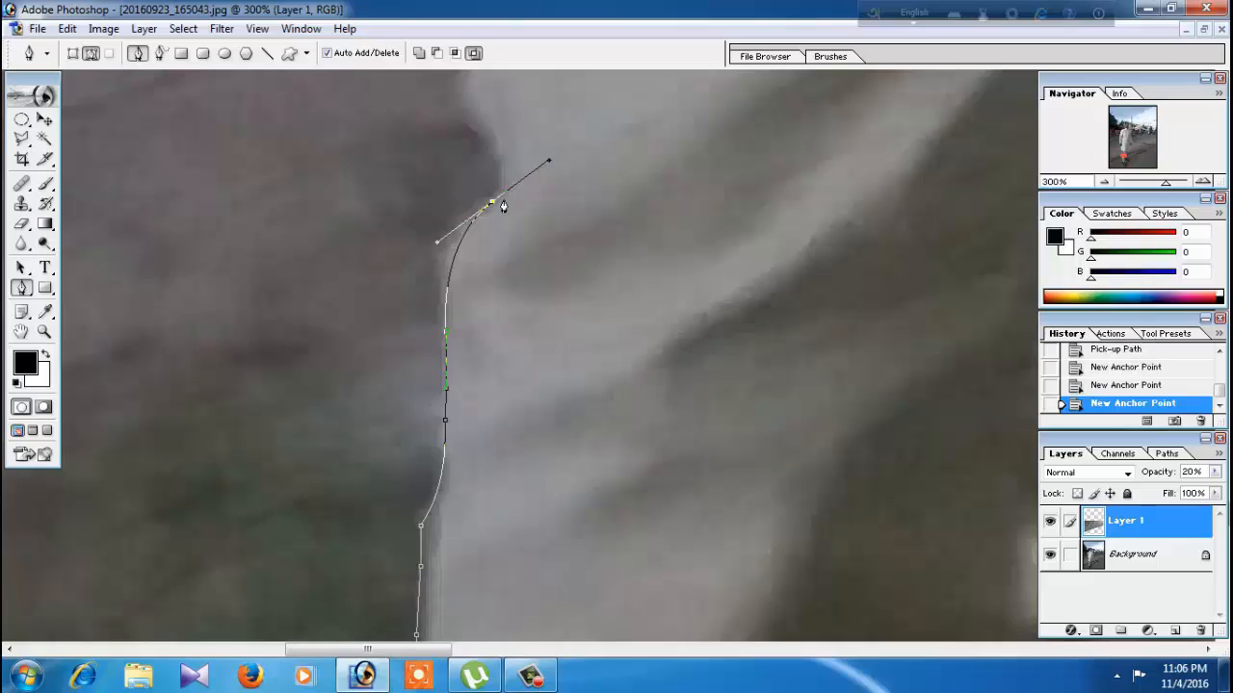
{"action": "left_click", "coordinate": [490, 205]}
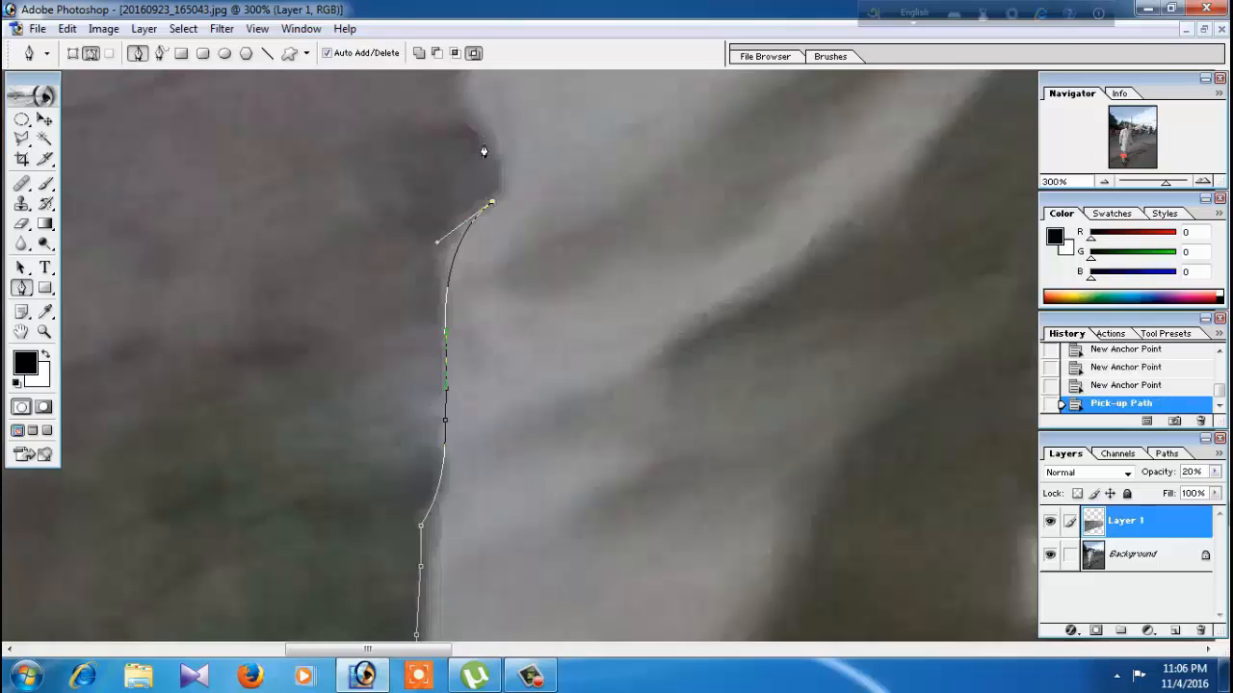
Extend the path around the upper trouser folds to the notch just below the long shirt's hem
{"action": "left_click_drag", "start_coordinate": [597, 200], "coordinate": [585, 550]}
{"action": "left_click_drag", "start_coordinate": [475, 460], "coordinate": [433, 417]}
{"action": "left_click", "coordinate": [474, 459]}
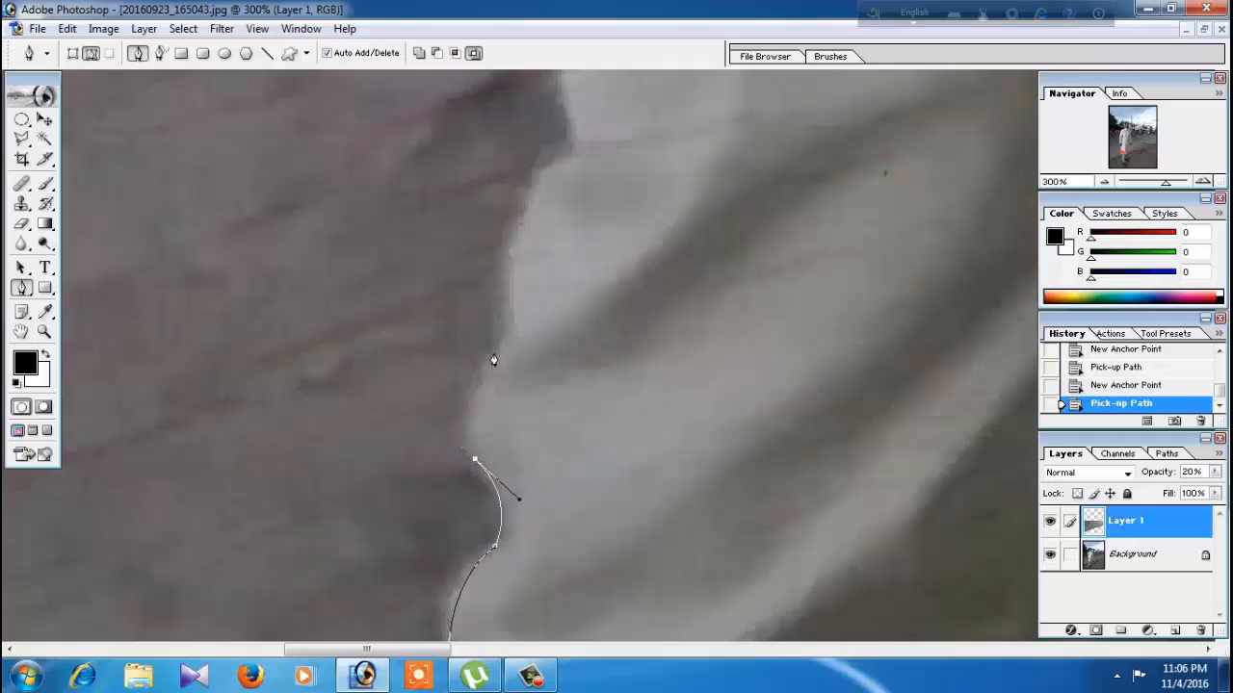
{"action": "left_click_drag", "start_coordinate": [493, 354], "coordinate": [454, 357]}
{"action": "left_click", "coordinate": [493, 354]}
{"action": "left_click_drag", "start_coordinate": [489, 285], "coordinate": [507, 270]}
{"action": "left_click", "coordinate": [519, 256]}
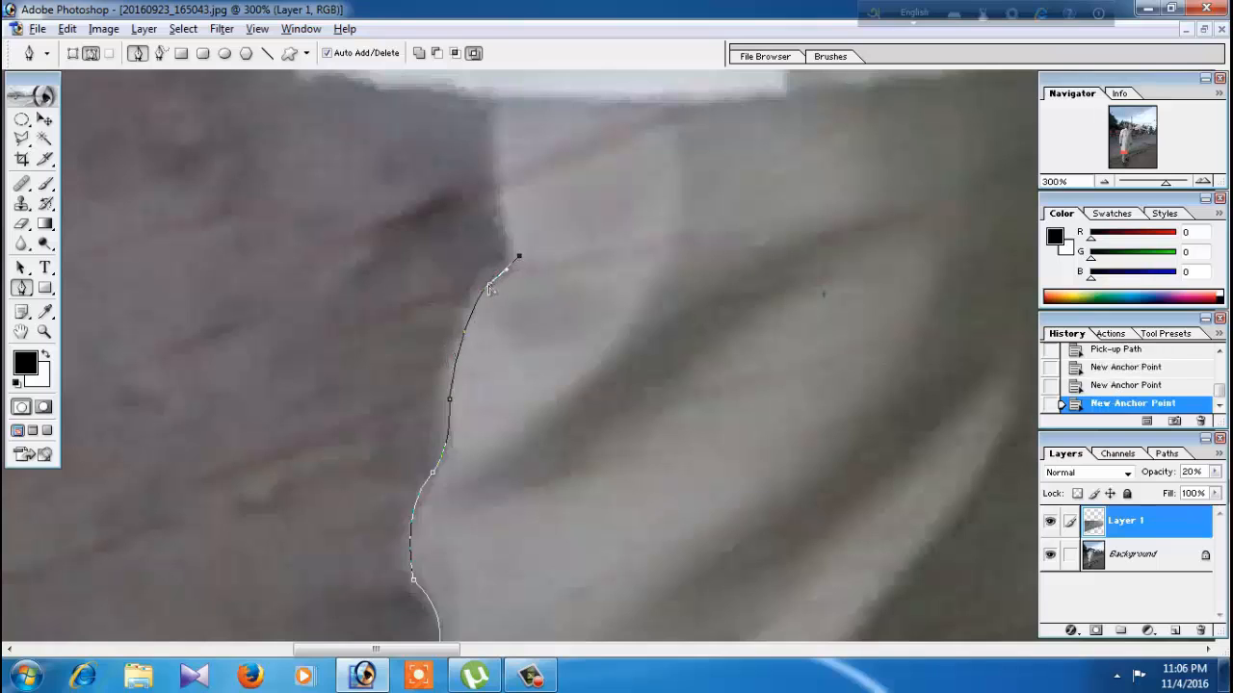
{"action": "left_click", "coordinate": [489, 285], "text": "alt"}
{"action": "key", "text": "ctrl+z"}
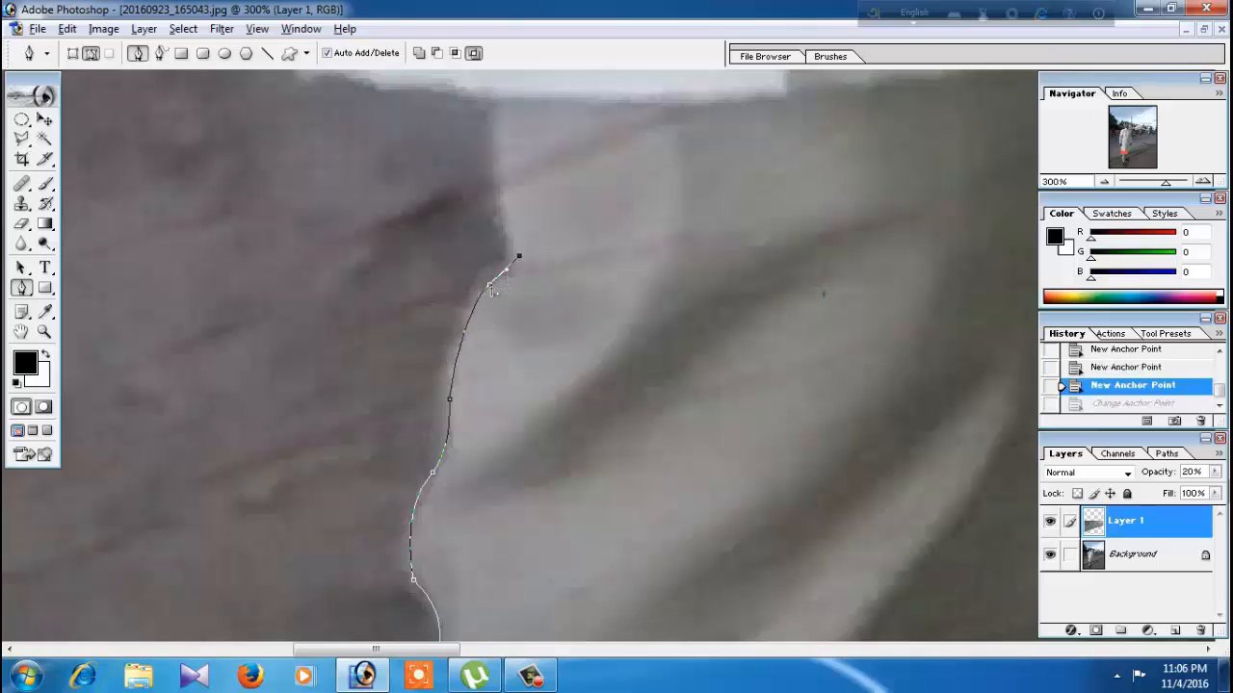
{"action": "left_click", "coordinate": [491, 286]}
{"action": "key", "text": "ctrl+alt+z"}
{"action": "key", "text": "ctrl+alt+z"}
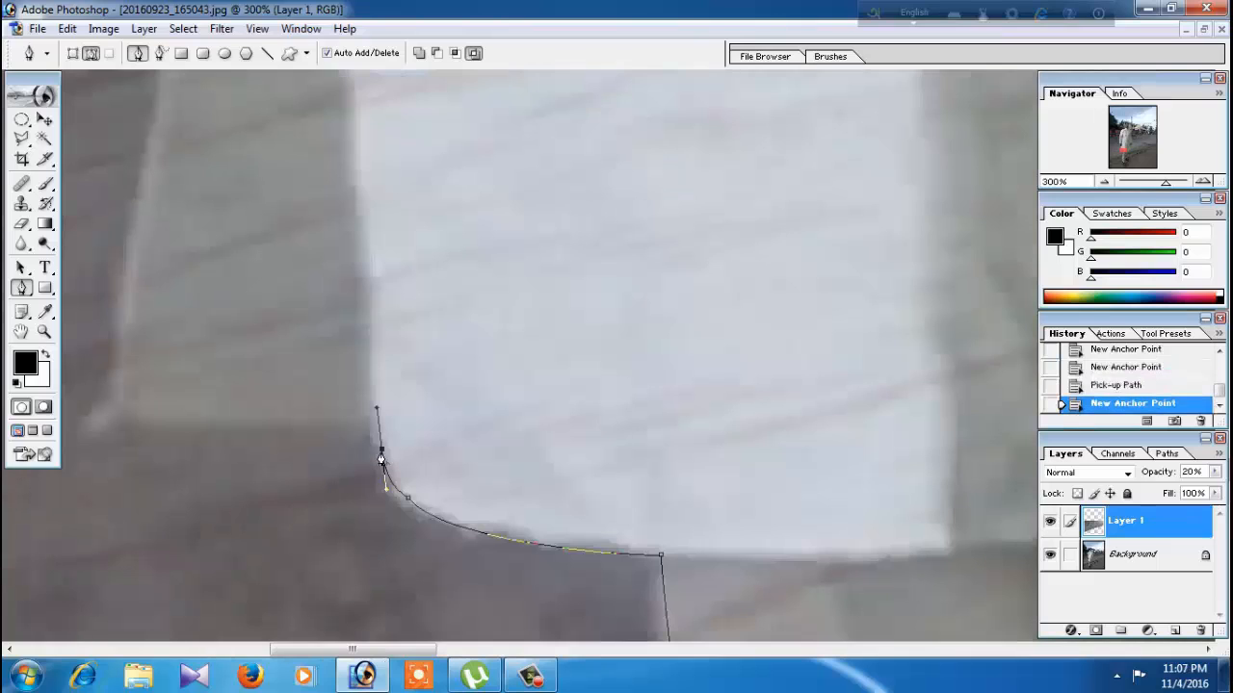
Run the path along the bottom edge of the shirt's left side flap to near its outer corner
{"action": "left_click", "coordinate": [353, 440]}
{"action": "left_click", "coordinate": [248, 426]}
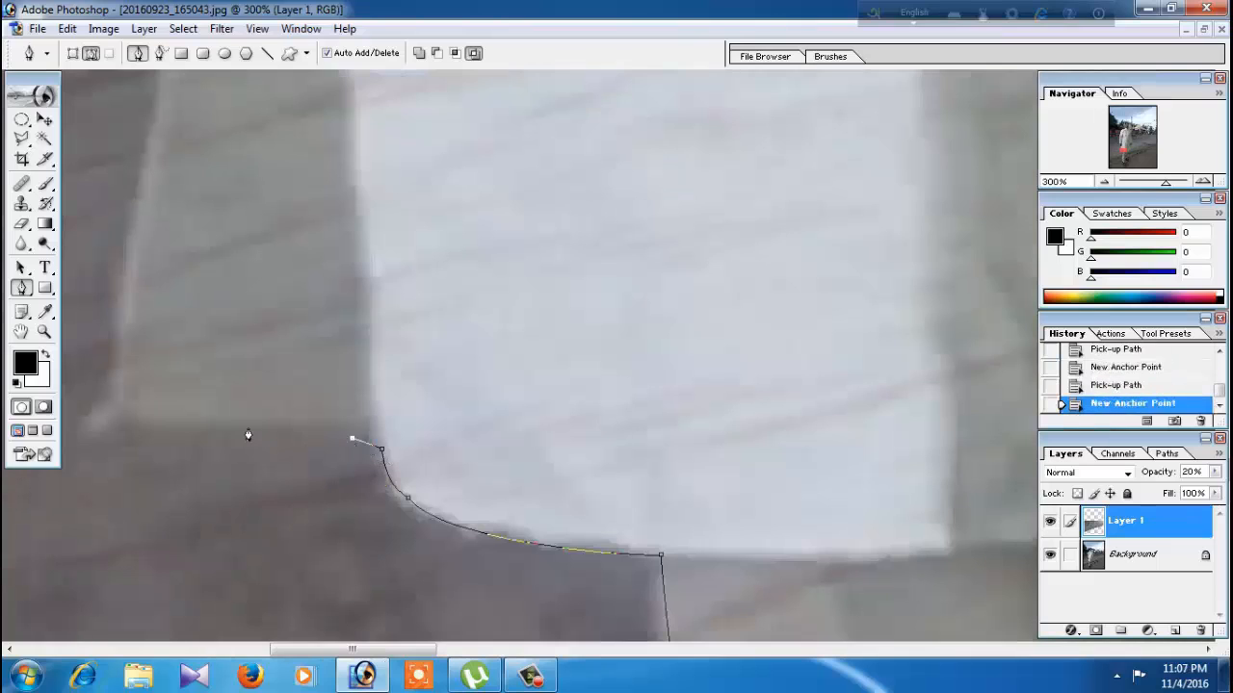
{"action": "left_click", "coordinate": [124, 426]}
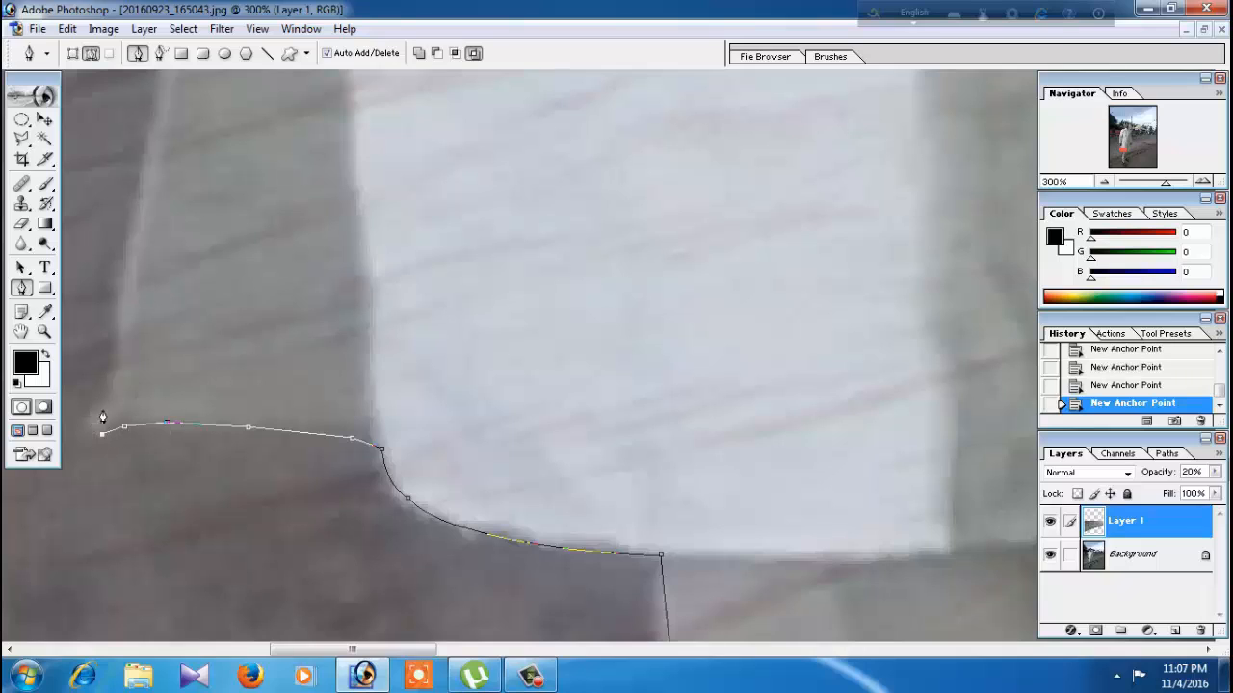
Trace the path up the outer edge of the shirt's left side flap until it meets the hand
{"action": "left_click_drag", "start_coordinate": [103, 416], "coordinate": [115, 355]}
{"action": "left_click", "coordinate": [117, 318]}
{"action": "left_click_drag", "start_coordinate": [151, 215], "coordinate": [187, 468]}
{"action": "left_click", "coordinate": [185, 425]}
{"action": "left_click", "coordinate": [223, 243]}
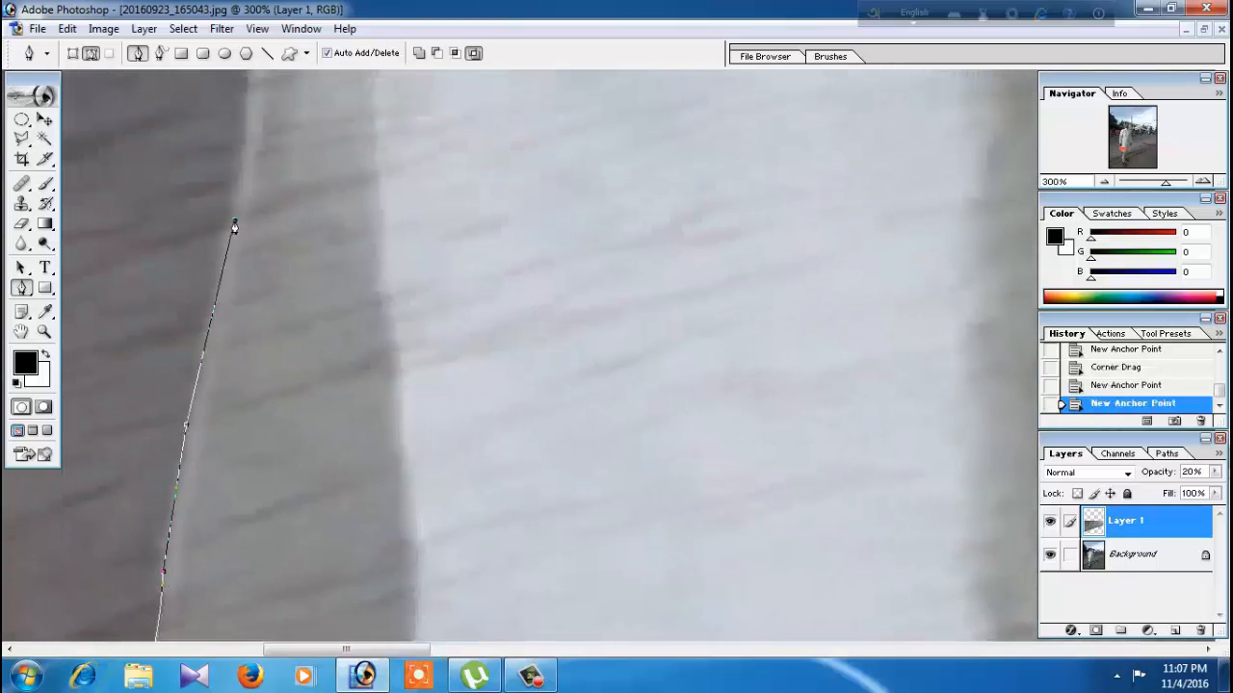
{"action": "left_click_drag", "start_coordinate": [231, 226], "coordinate": [210, 551]}
{"action": "left_click", "coordinate": [228, 345]}
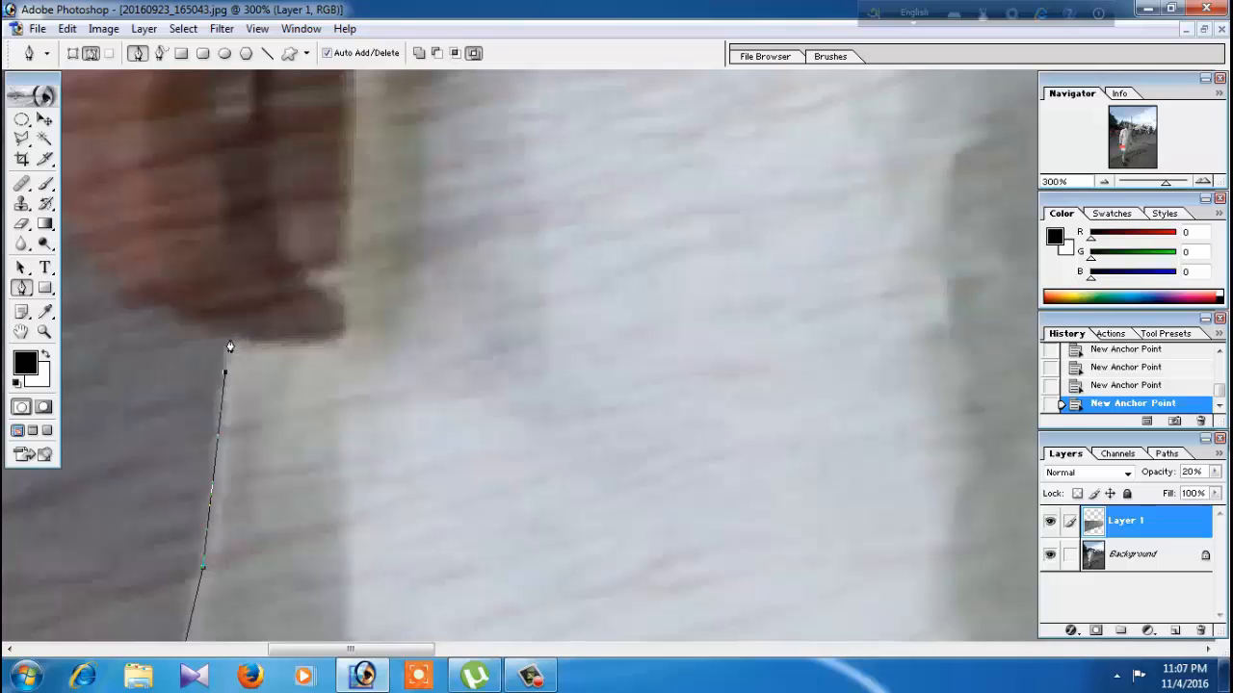
Curve the path around the fingertips and outer edge of the hand on the left, turning smooth anchors into corners
{"action": "left_click_drag", "start_coordinate": [174, 330], "coordinate": [351, 445]}
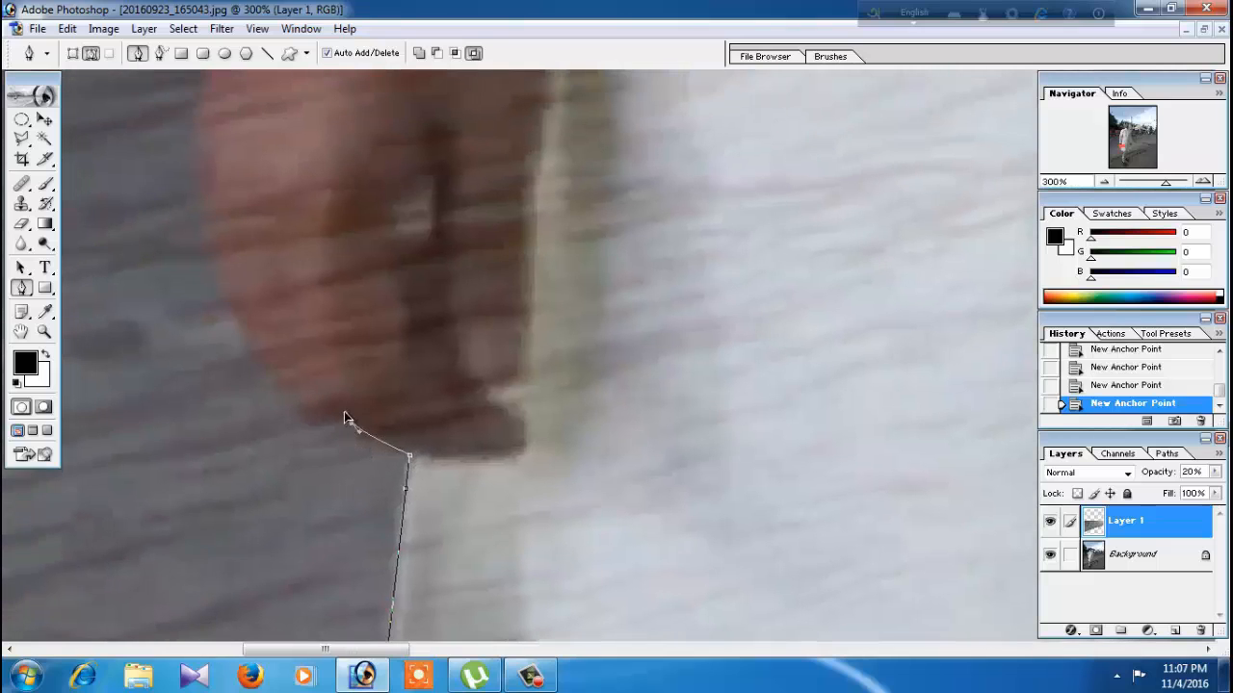
{"action": "left_click", "coordinate": [350, 425]}
{"action": "left_click_drag", "start_coordinate": [278, 383], "coordinate": [271, 459]}
{"action": "left_click", "coordinate": [277, 376], "text": "alt"}
{"action": "left_click", "coordinate": [272, 459], "text": "alt"}
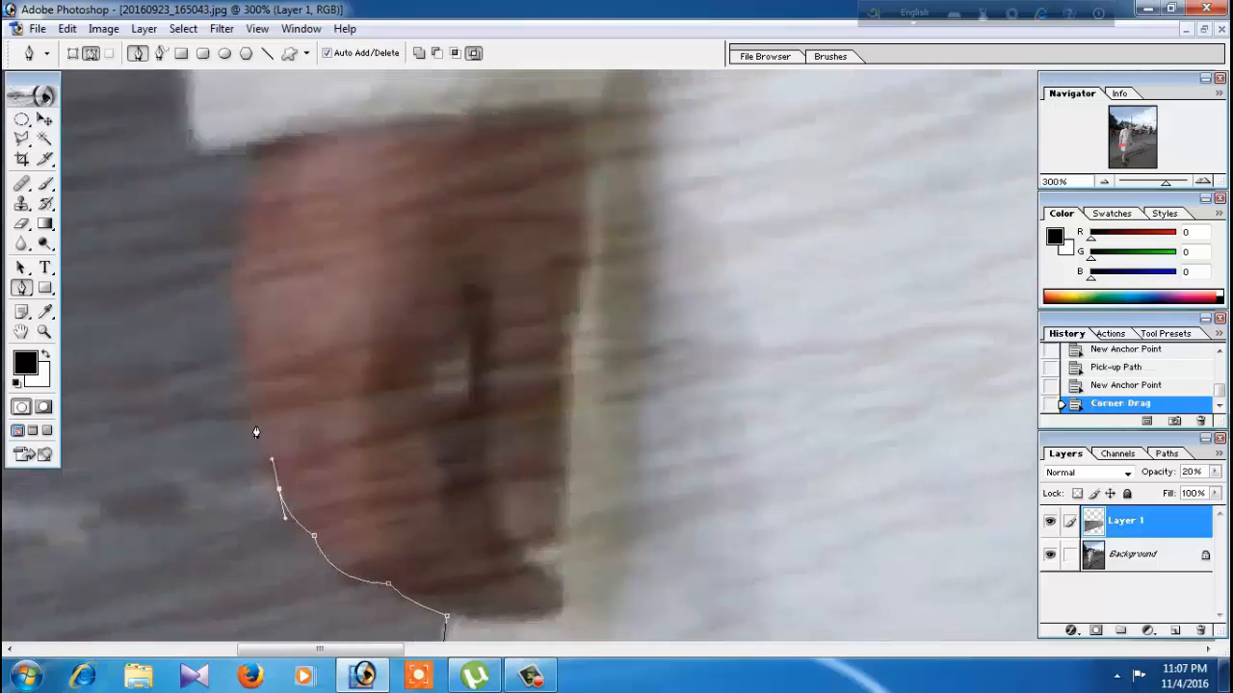
{"action": "left_click", "coordinate": [279, 490], "text": "alt"}
{"action": "left_click_drag", "start_coordinate": [255, 416], "coordinate": [254, 381]}
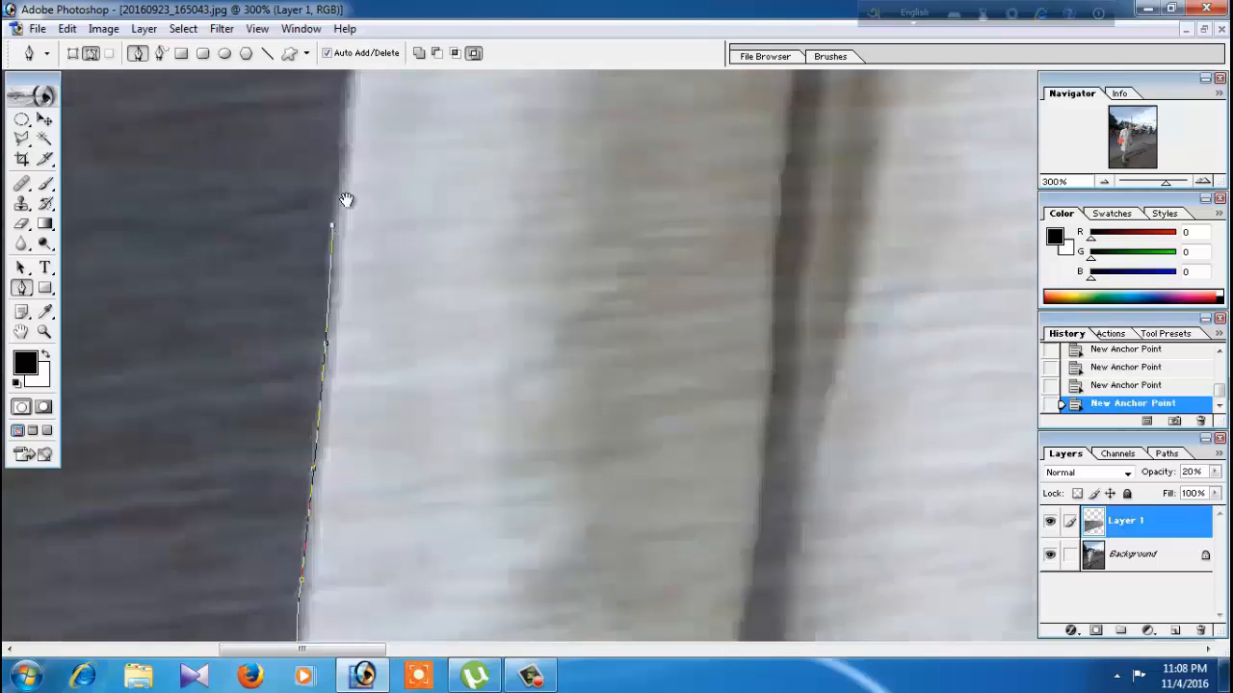
Trace the path up the left sleeve's outer edge to a point above the water's upper boundary
{"action": "scroll", "coordinate": [276, 405], "scroll_direction": "up", "scroll_amount": 2}
{"action": "left_click", "coordinate": [279, 391]}
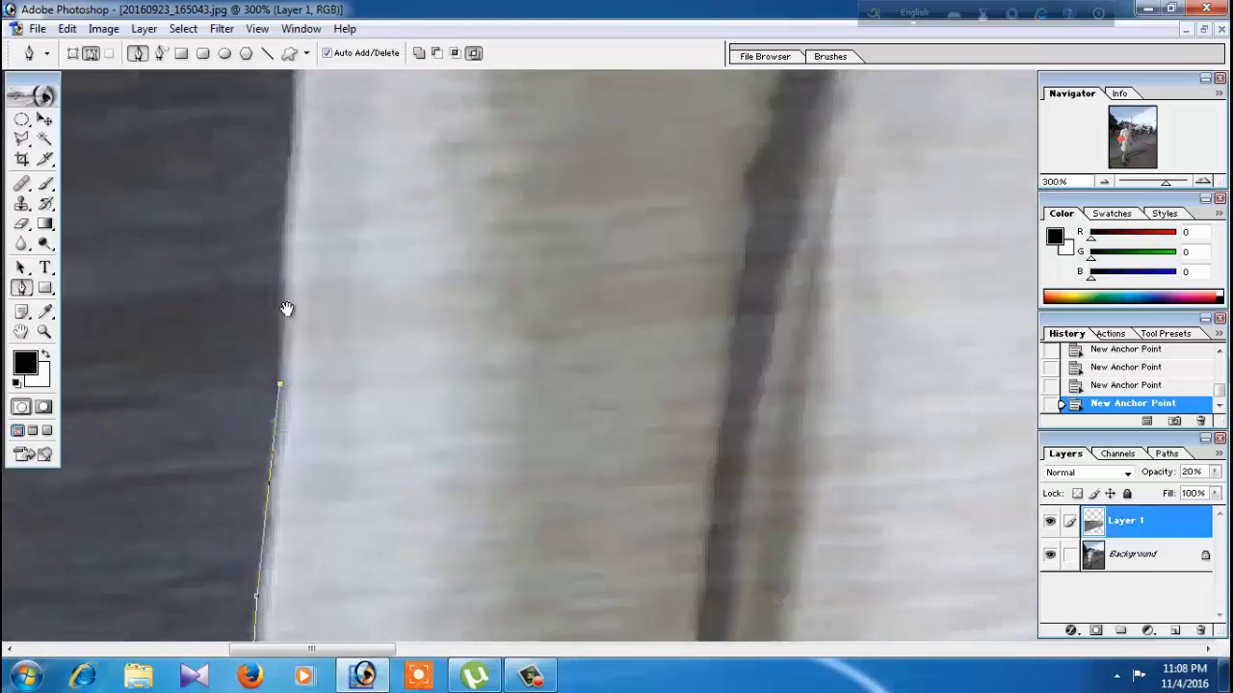
{"action": "left_click_drag", "start_coordinate": [286, 310], "coordinate": [295, 543]}
{"action": "left_click", "coordinate": [290, 365]}
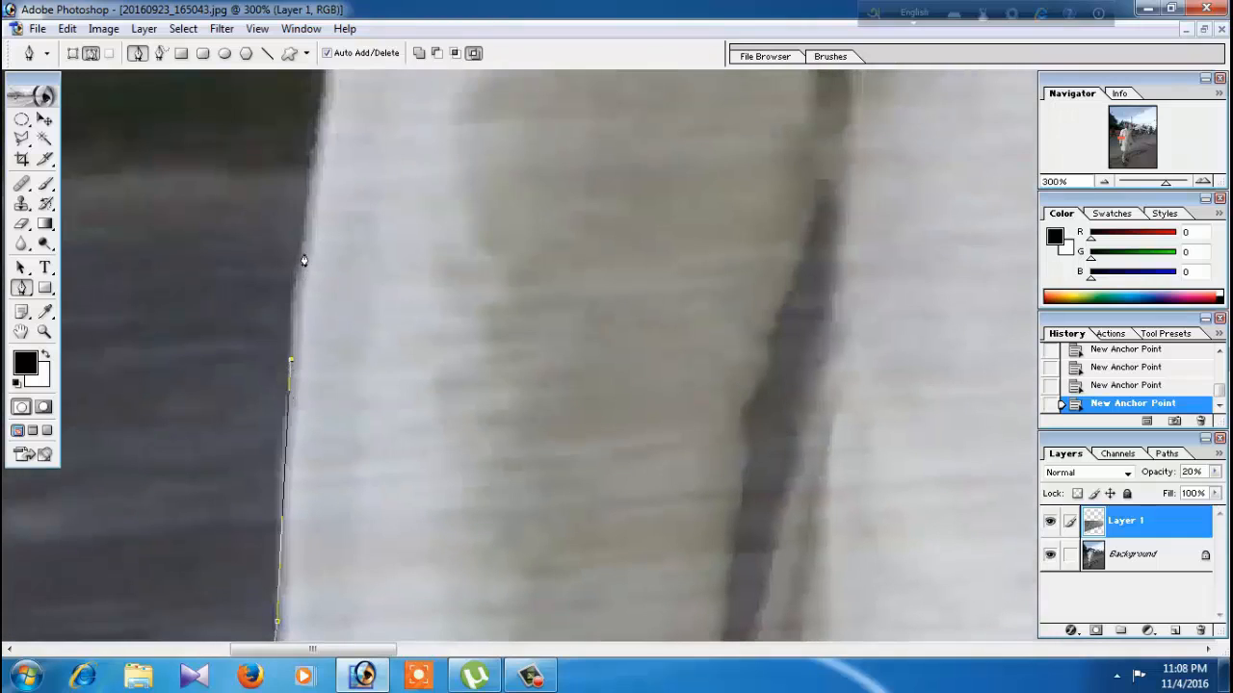
{"action": "left_click", "coordinate": [302, 252]}
{"action": "left_click_drag", "start_coordinate": [418, 178], "coordinate": [400, 479]}
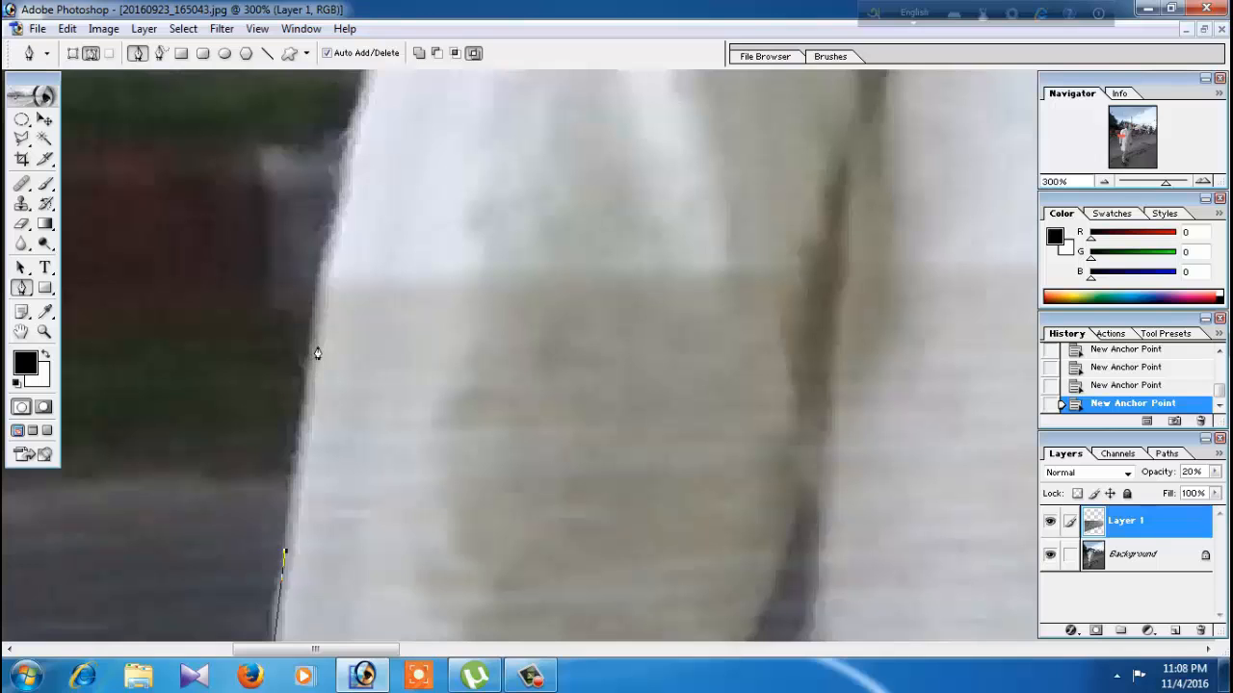
{"action": "left_click", "coordinate": [313, 343]}
{"action": "left_click", "coordinate": [326, 262]}
Carry the path straight across the chest to the right sleeve's outer edge, above the water's upper boundary
{"action": "key", "text": "ctrl+minus"}
{"action": "key", "text": "ctrl+minus"}
{"action": "key", "text": "ctrl+minus"}
{"action": "key", "text": "ctrl+minus"}
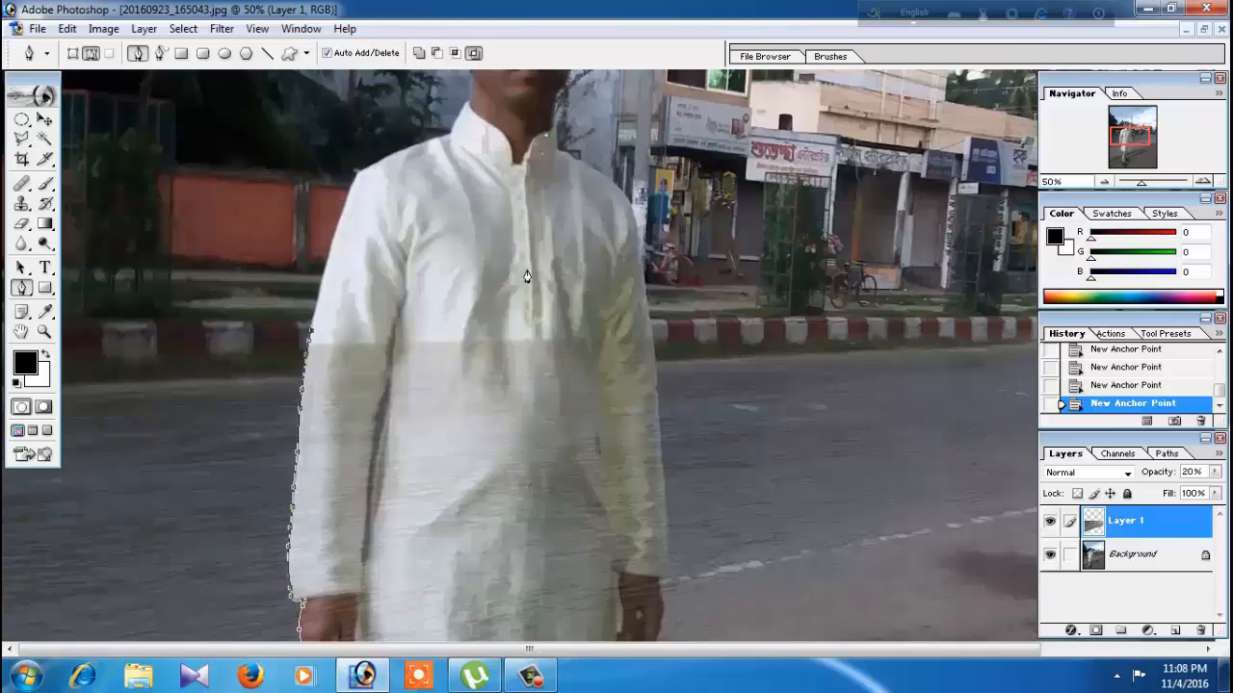
{"action": "left_click", "coordinate": [649, 307]}
Trace the path down the right sleeve's outer edge to just above the cuff
{"action": "key", "text": "ctrl+plus"}
{"action": "key", "text": "ctrl+plus"}
{"action": "left_click_drag", "start_coordinate": [694, 311], "coordinate": [495, 347]}
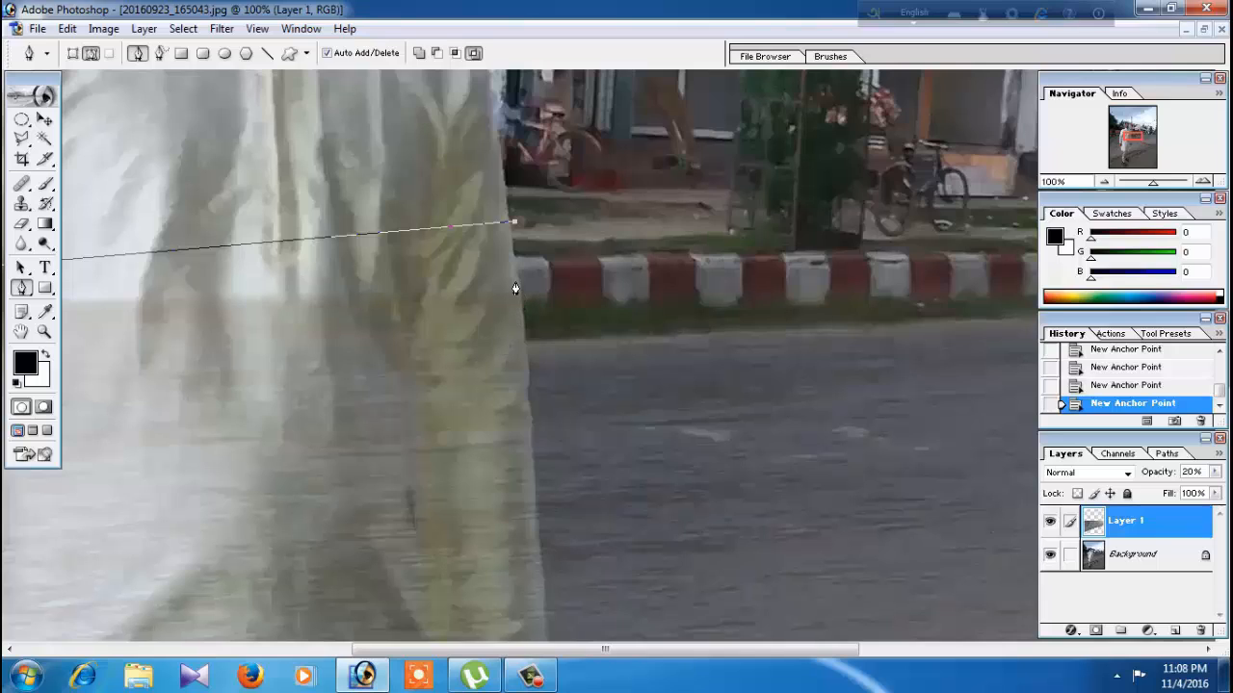
{"action": "left_click", "coordinate": [531, 378]}
{"action": "left_click", "coordinate": [532, 414]}
{"action": "left_click", "coordinate": [534, 482]}
{"action": "left_click", "coordinate": [539, 553]}
{"action": "left_click_drag", "start_coordinate": [539, 577], "coordinate": [523, 273]}
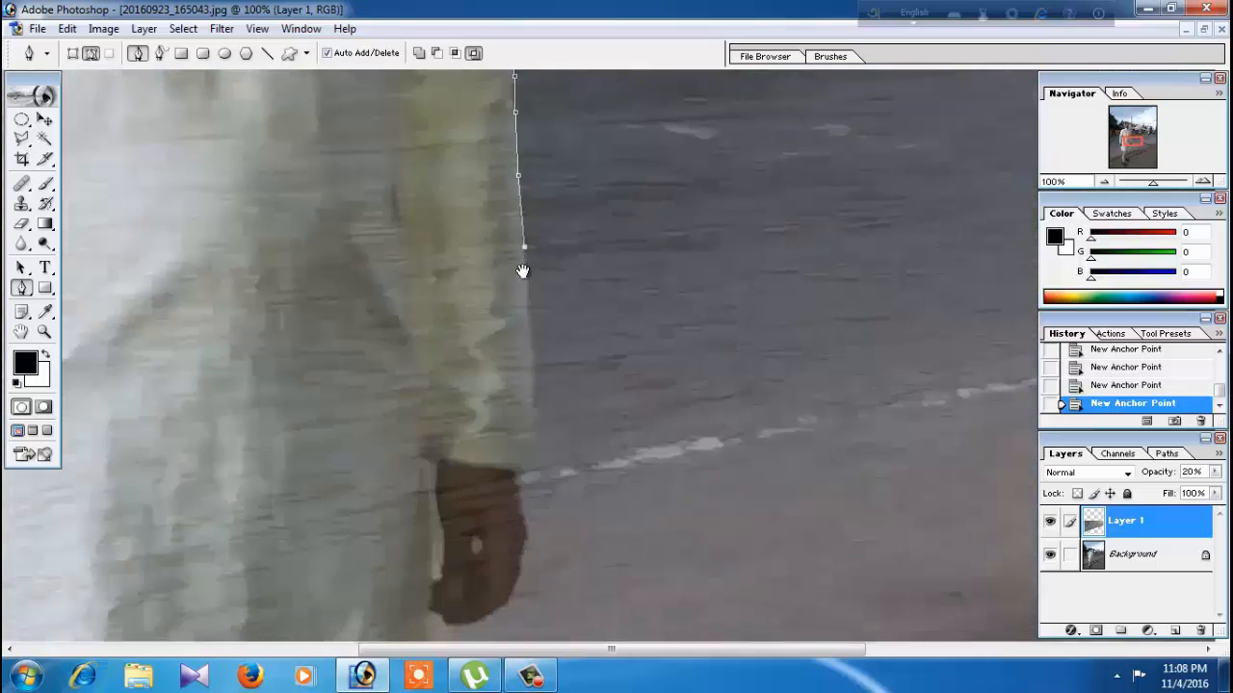
{"action": "left_click", "coordinate": [533, 340]}
{"action": "left_click", "coordinate": [534, 407]}
Outline the right sleeve's cuff corner and bring the path in to the wrist
{"action": "key", "text": "ctrl+plus"}
{"action": "key", "text": "ctrl+plus"}
{"action": "left_click_drag", "start_coordinate": [476, 465], "coordinate": [556, 264]}
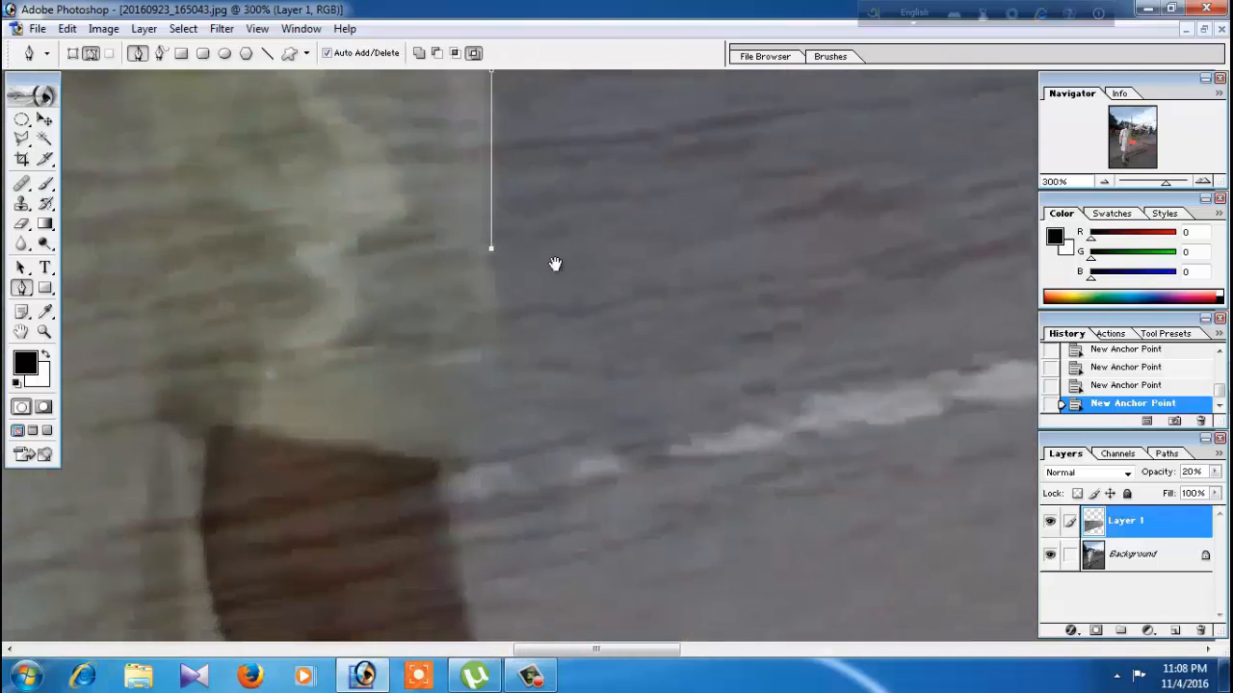
{"action": "left_click", "coordinate": [491, 303]}
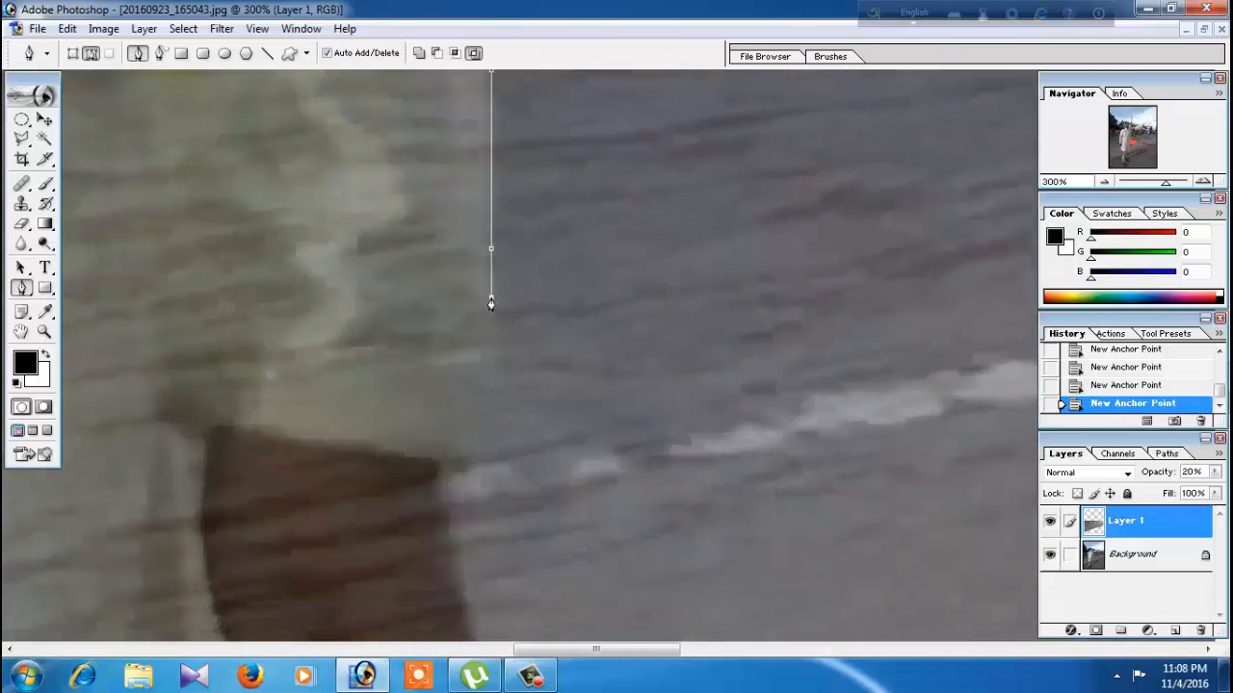
{"action": "left_click", "coordinate": [494, 362]}
{"action": "left_click", "coordinate": [503, 441]}
{"action": "left_click_drag", "start_coordinate": [443, 460], "coordinate": [399, 225]}
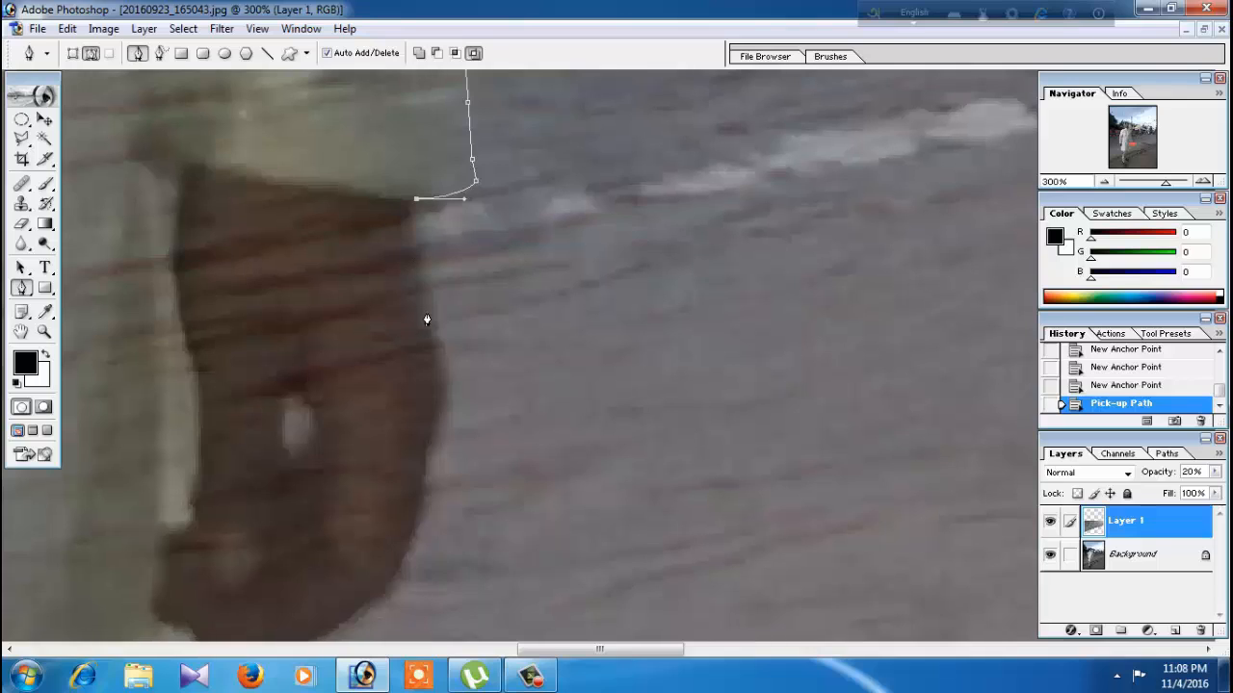
Curve the path down the outer edge of the right hand and around its fingertips
{"action": "left_click_drag", "start_coordinate": [427, 291], "coordinate": [436, 321]}
{"action": "left_click_drag", "start_coordinate": [438, 417], "coordinate": [428, 447]}
{"action": "left_click", "coordinate": [429, 448]}
{"action": "left_click", "coordinate": [422, 497]}
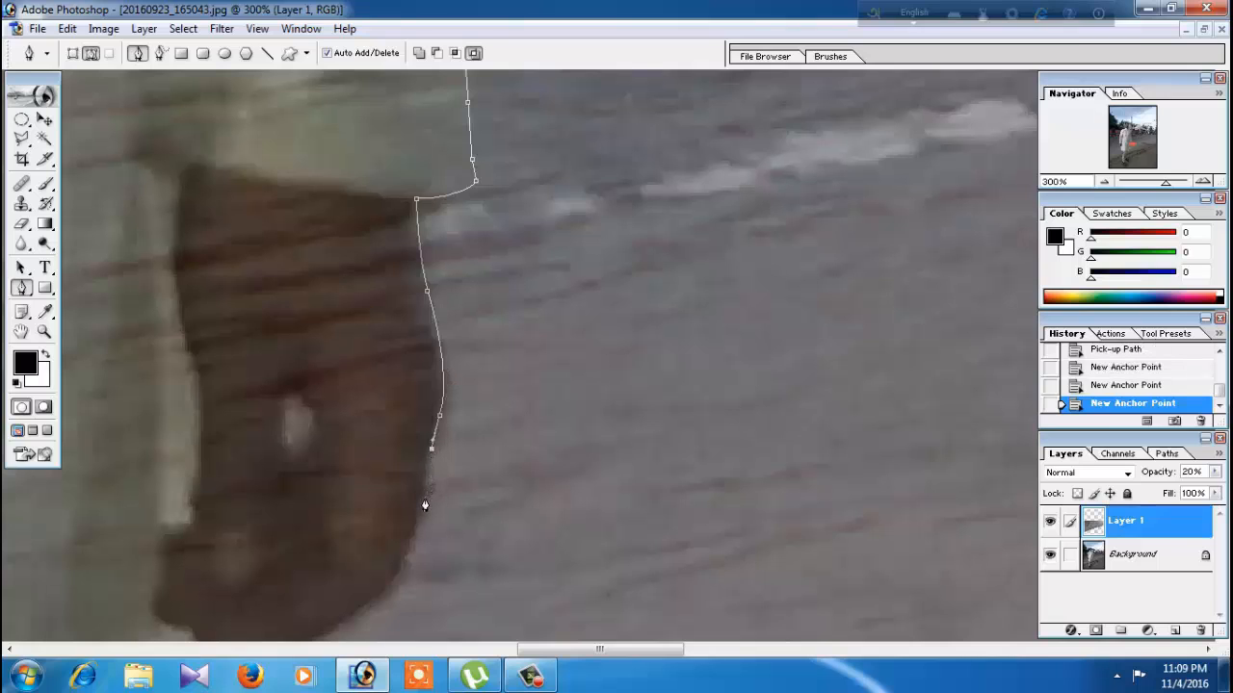
{"action": "left_click_drag", "start_coordinate": [399, 519], "coordinate": [518, 214]}
{"action": "left_click_drag", "start_coordinate": [405, 348], "coordinate": [287, 383]}
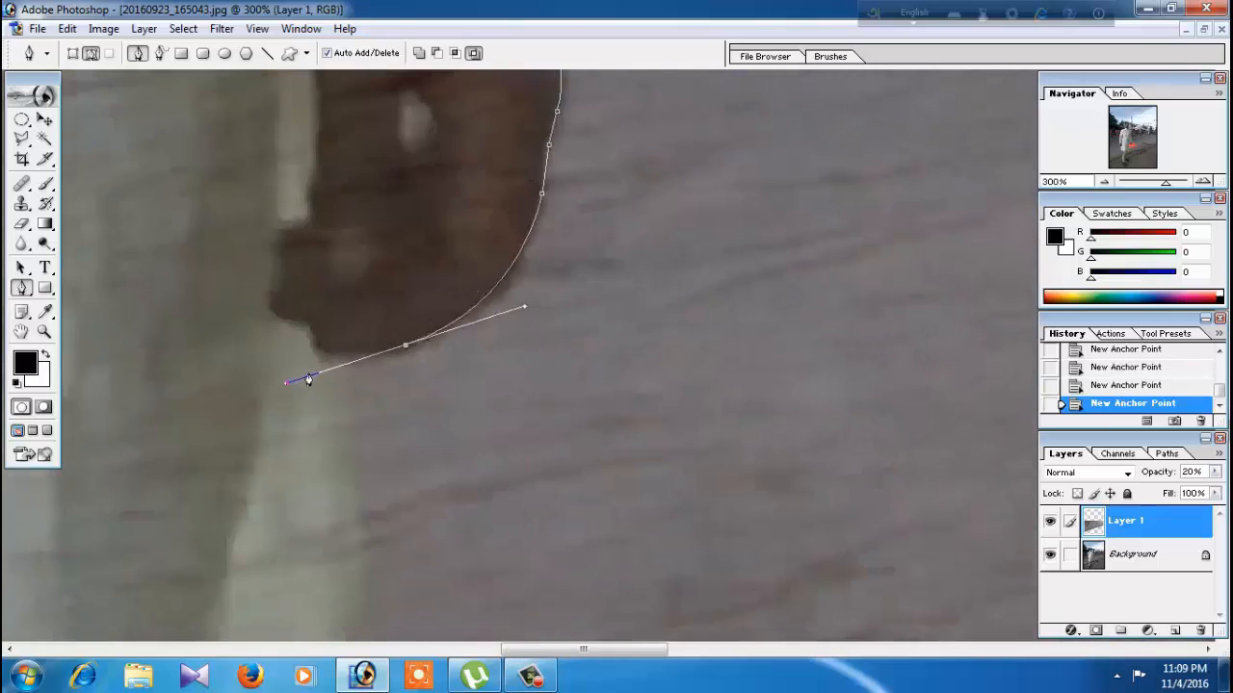
{"action": "left_click", "coordinate": [405, 345], "text": "alt"}
{"action": "left_click", "coordinate": [346, 350]}
Trace the path from the right hand's fingertips down the outer edge of the shirt's right side flap
{"action": "left_click_drag", "start_coordinate": [346, 353], "coordinate": [400, 97]}
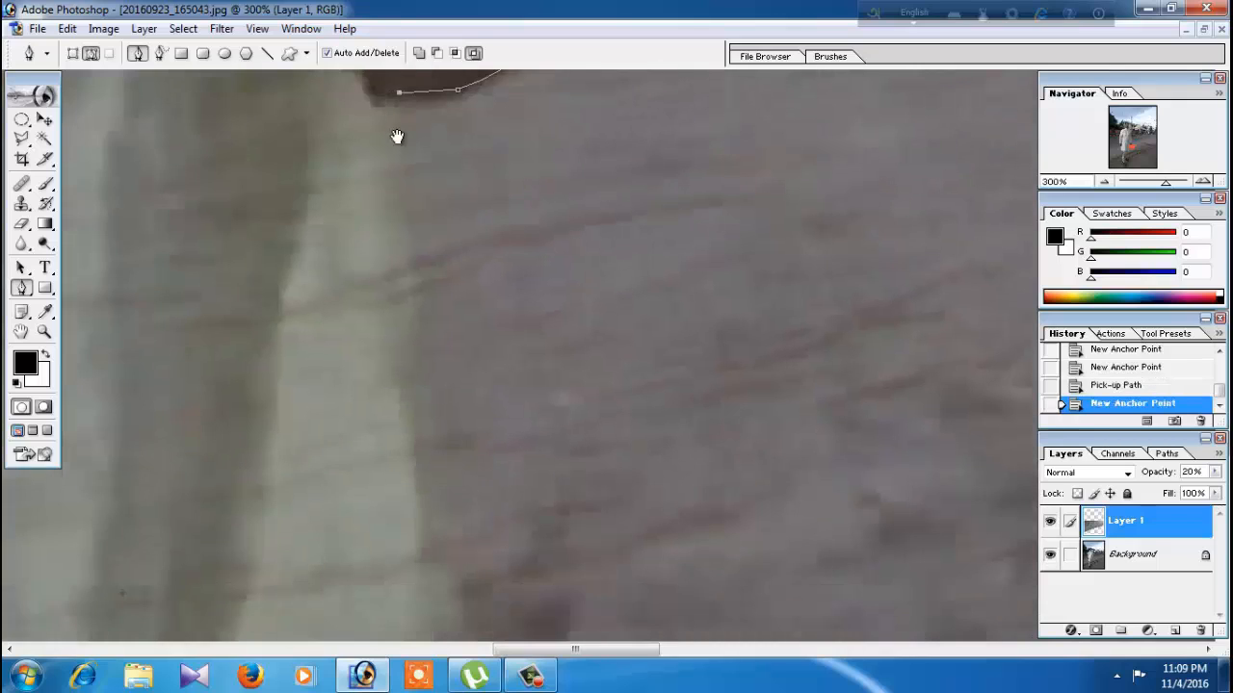
{"action": "left_click", "coordinate": [395, 203]}
{"action": "left_click", "coordinate": [410, 296]}
{"action": "left_click", "coordinate": [411, 327]}
{"action": "left_click", "coordinate": [413, 402]}
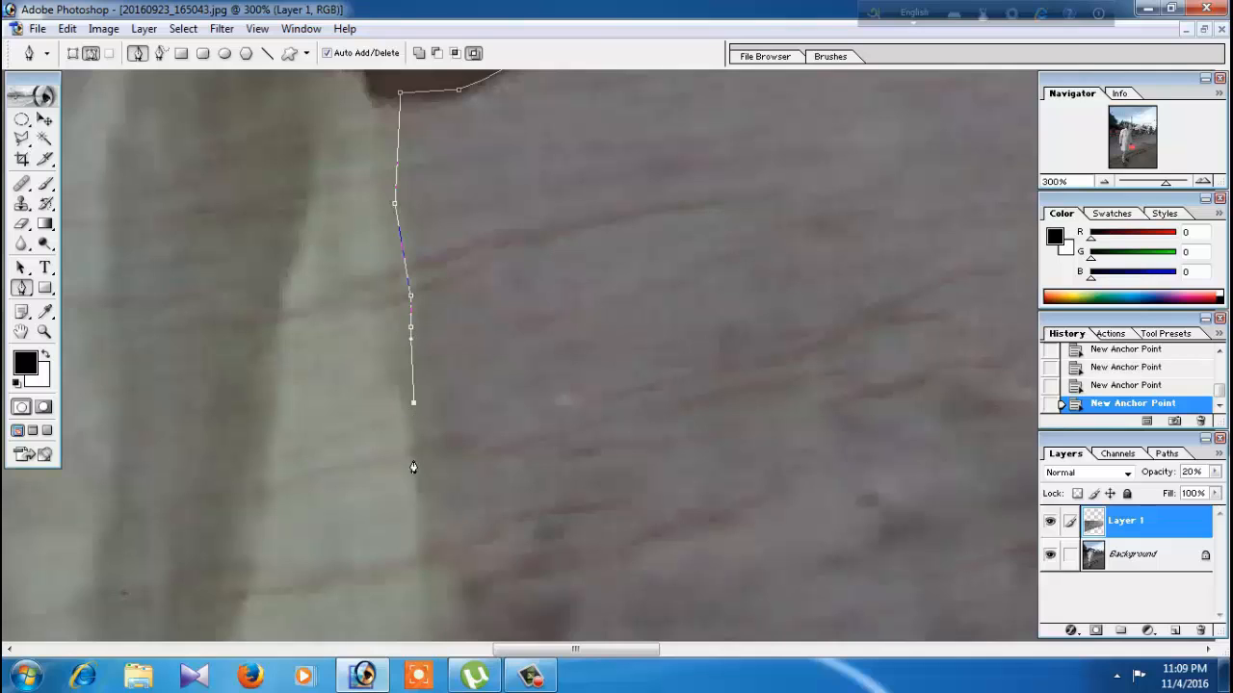
{"action": "left_click_drag", "start_coordinate": [424, 493], "coordinate": [471, 283]}
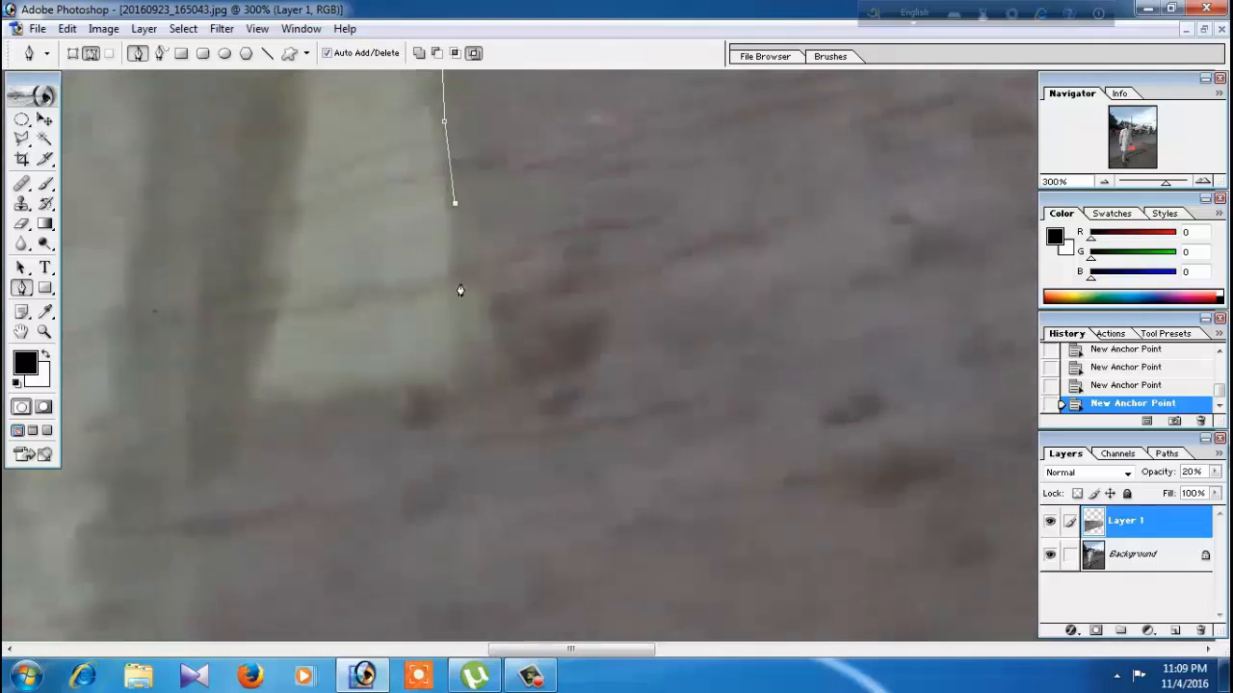
Take the path around the right side flap's lower corner and back along its bottom edge
{"action": "left_click", "coordinate": [460, 283]}
{"action": "left_click", "coordinate": [472, 344]}
{"action": "left_click", "coordinate": [485, 377]}
{"action": "left_click", "coordinate": [437, 390]}
{"action": "left_click_drag", "start_coordinate": [356, 390], "coordinate": [364, 388]}
{"action": "left_click", "coordinate": [252, 397]}
{"action": "left_click_drag", "start_coordinate": [211, 352], "coordinate": [446, 138]}
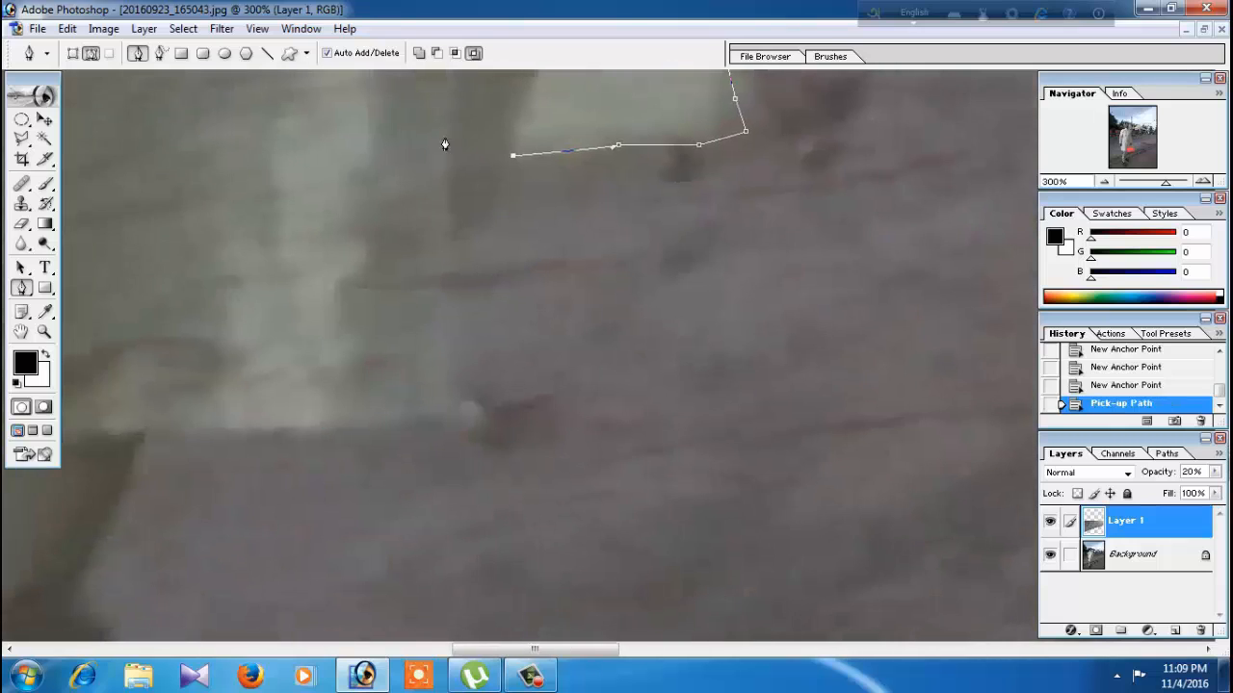
Extend the path down the step between the shirt flaps and along the hem to the rear trouser leg
{"action": "key", "text": "ctrl+minus"}
{"action": "key", "text": "ctrl+minus"}
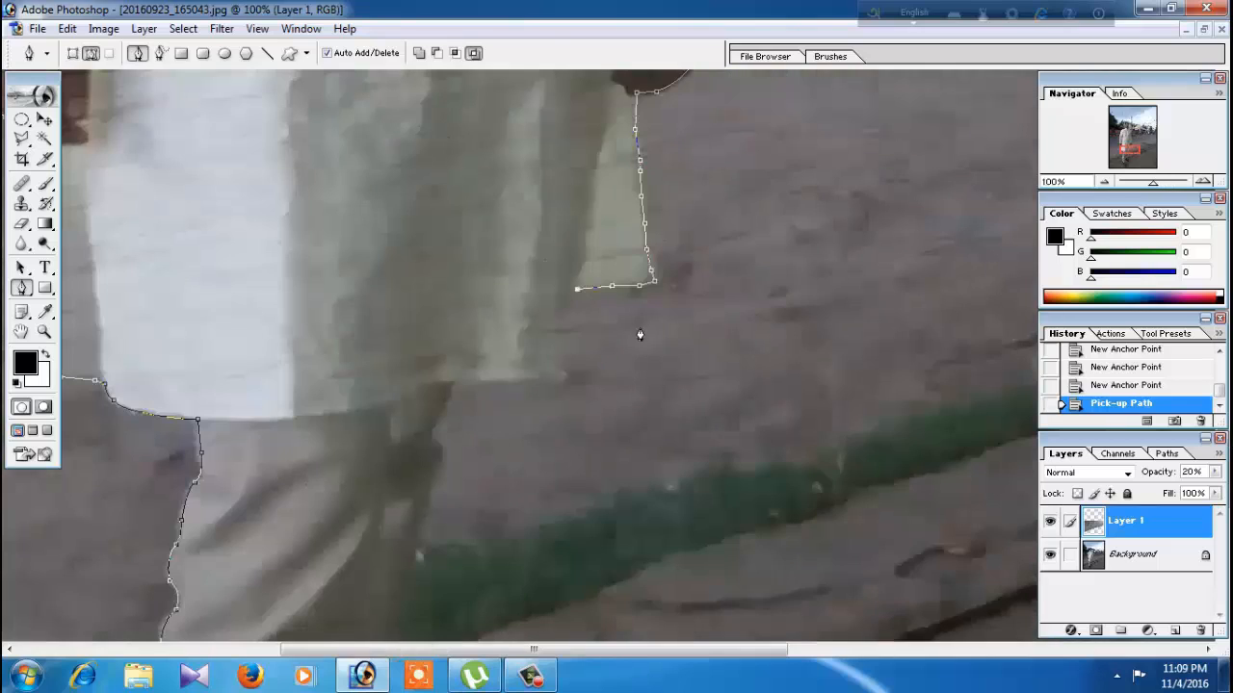
{"action": "left_click", "coordinate": [566, 293]}
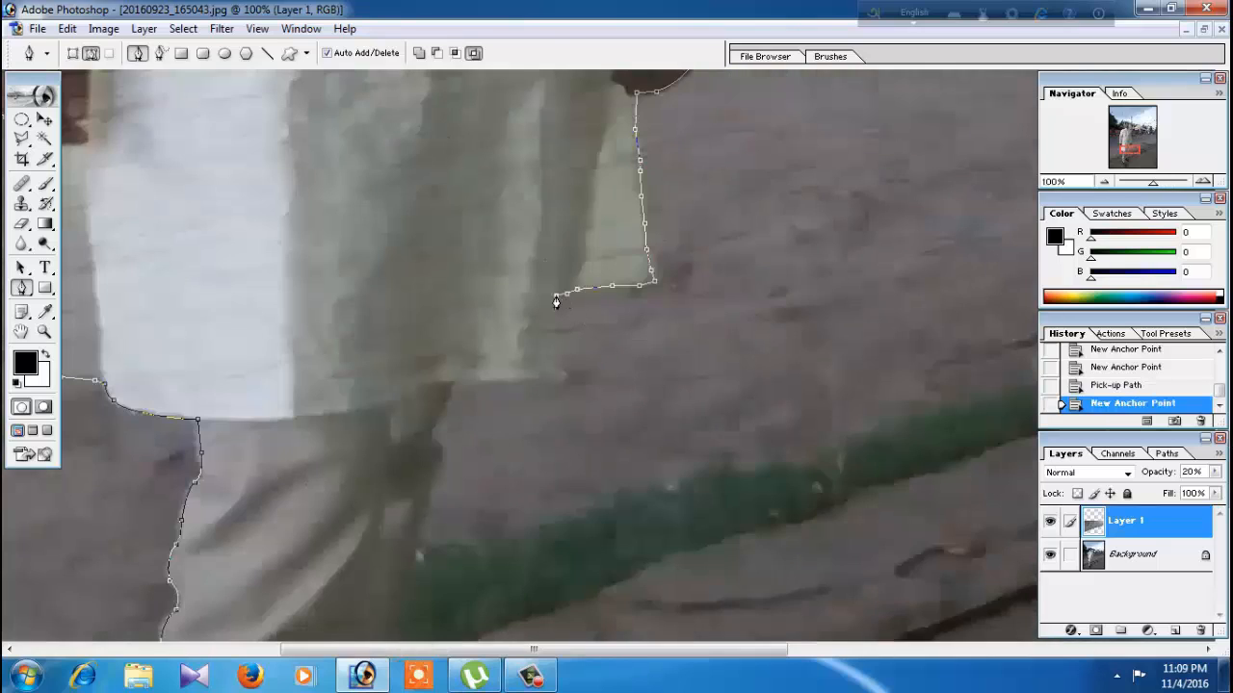
{"action": "left_click", "coordinate": [555, 297]}
{"action": "left_click", "coordinate": [558, 351]}
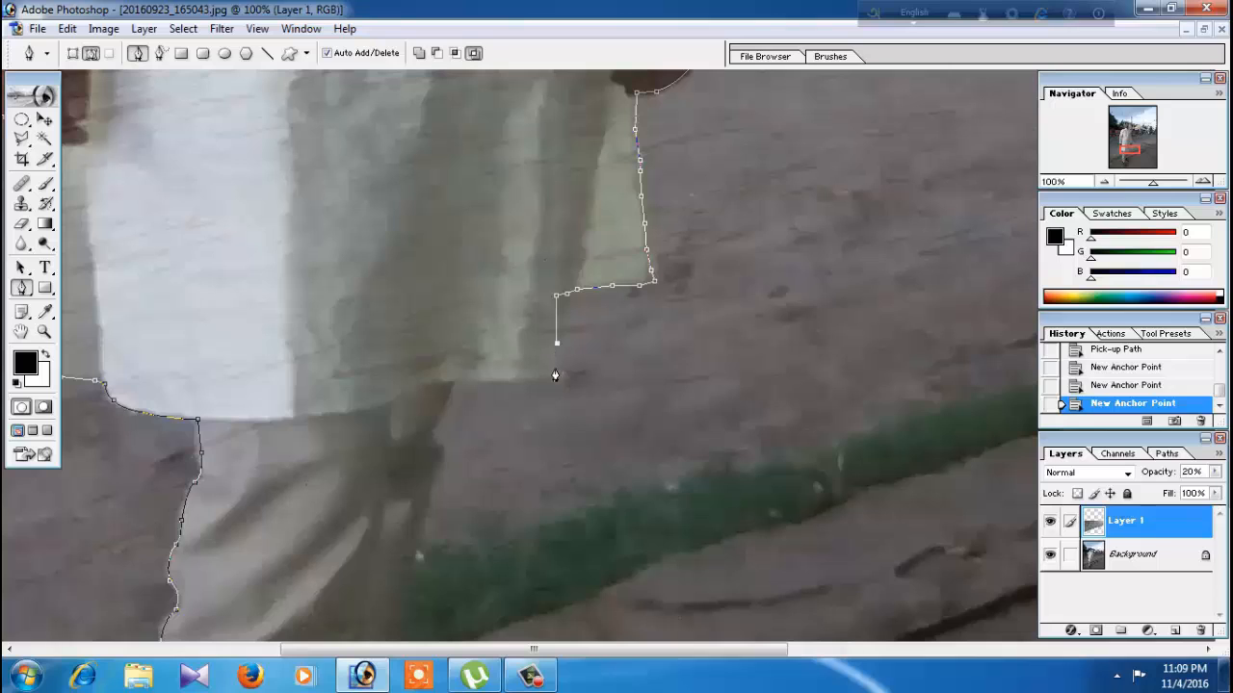
{"action": "left_click", "coordinate": [557, 375]}
{"action": "left_click", "coordinate": [556, 375]}
{"action": "left_click", "coordinate": [534, 380]}
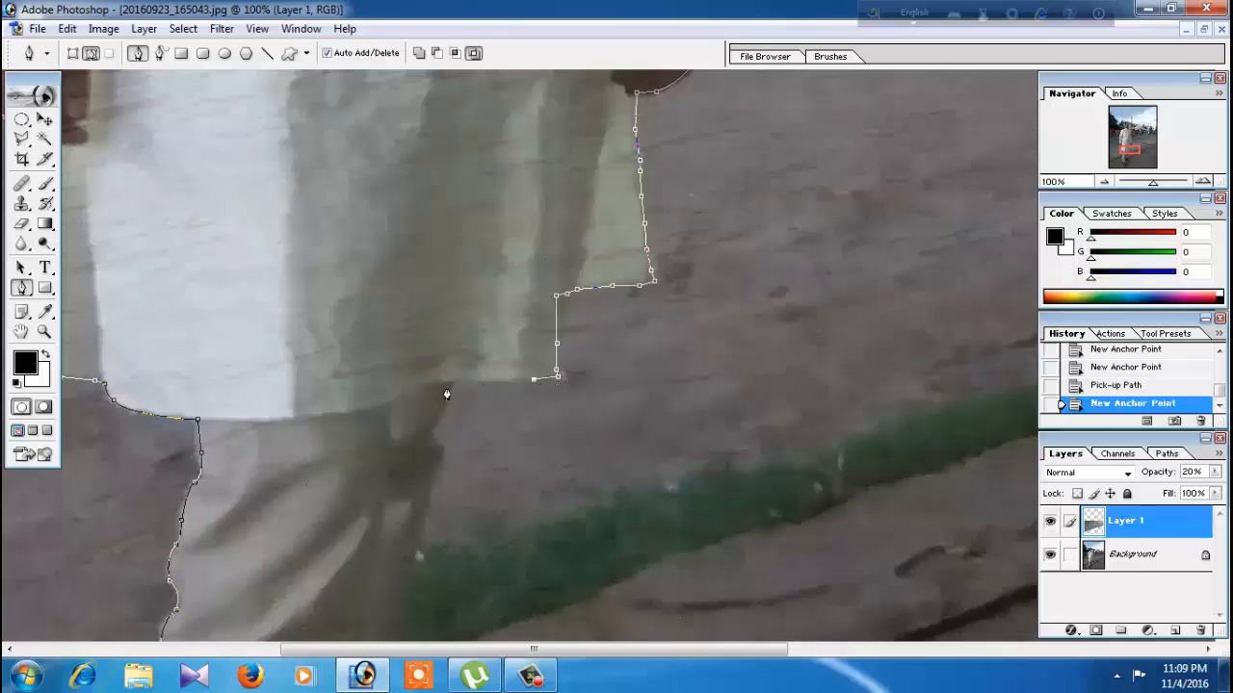
{"action": "left_click", "coordinate": [457, 386]}
{"action": "scroll", "coordinate": [462, 337], "scroll_direction": "down", "scroll_amount": 3}
{"action": "scroll", "coordinate": [463, 337], "scroll_direction": "left", "scroll_amount": 1}
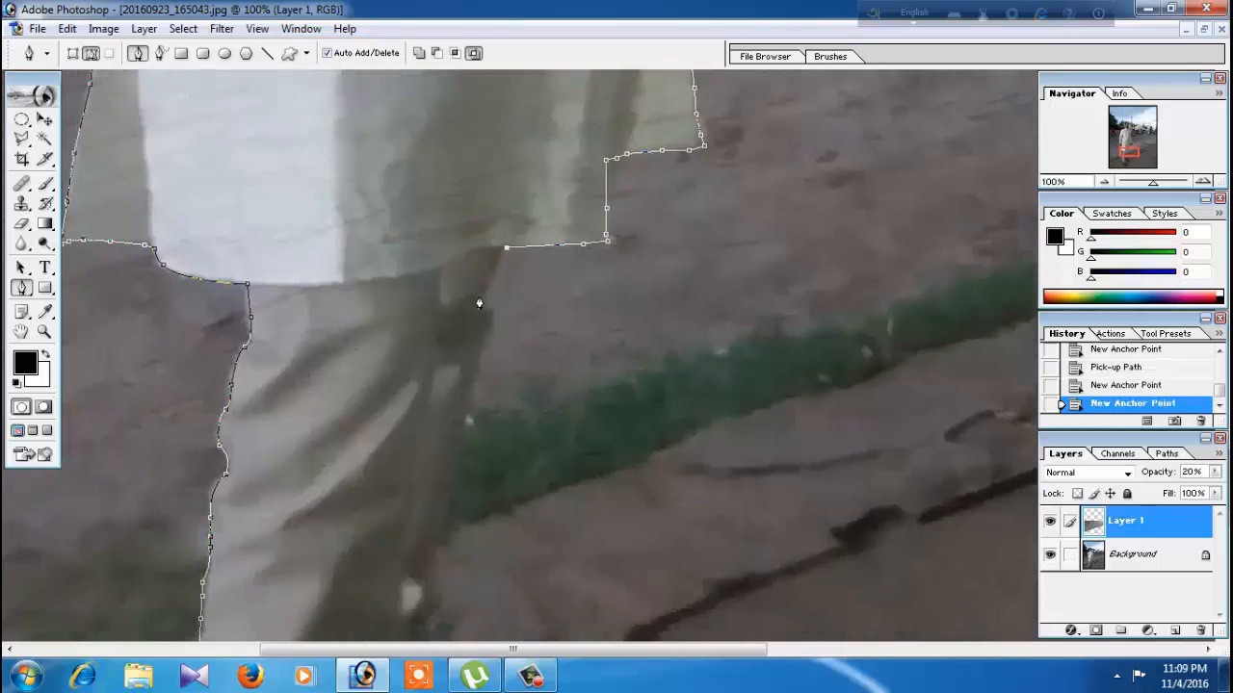
Trace the path from the shirt hem down the upper part of the rear trouser leg's outer edge
{"action": "left_click", "coordinate": [483, 289]}
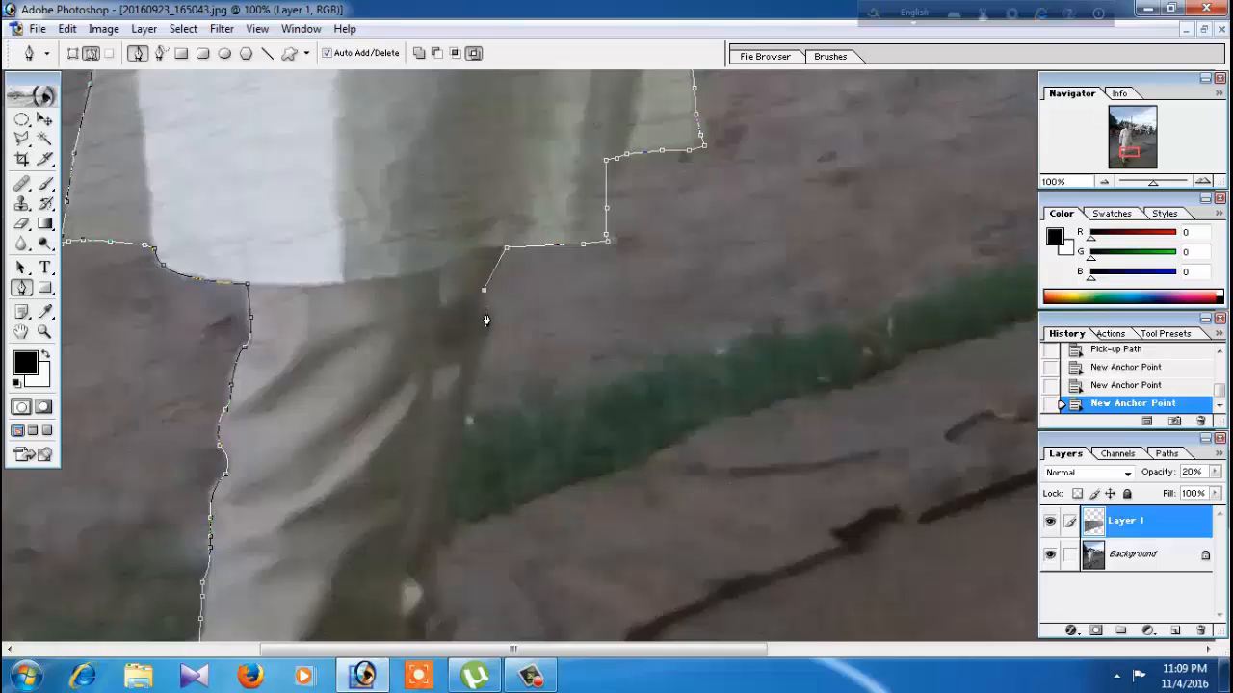
{"action": "left_click", "coordinate": [481, 310]}
{"action": "left_click", "coordinate": [489, 339]}
{"action": "left_click", "coordinate": [472, 380]}
{"action": "scroll", "coordinate": [468, 405], "scroll_direction": "down", "scroll_amount": 3}
{"action": "scroll", "coordinate": [468, 405], "scroll_direction": "left", "scroll_amount": 1}
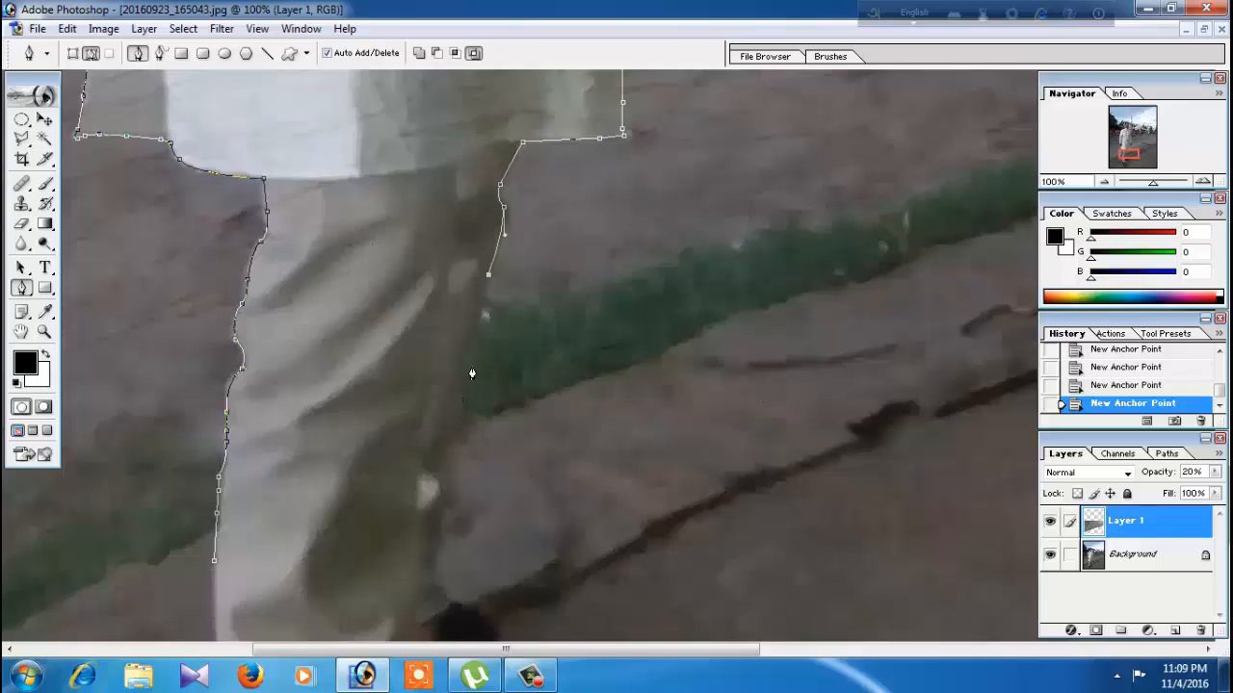
Continue the path down the rear trouser leg to above the ankle and convert it to a selection
{"action": "left_click", "coordinate": [475, 358]}
{"action": "left_click", "coordinate": [451, 438]}
{"action": "left_click", "coordinate": [446, 471]}
{"action": "key", "text": "ctrl+minus"}
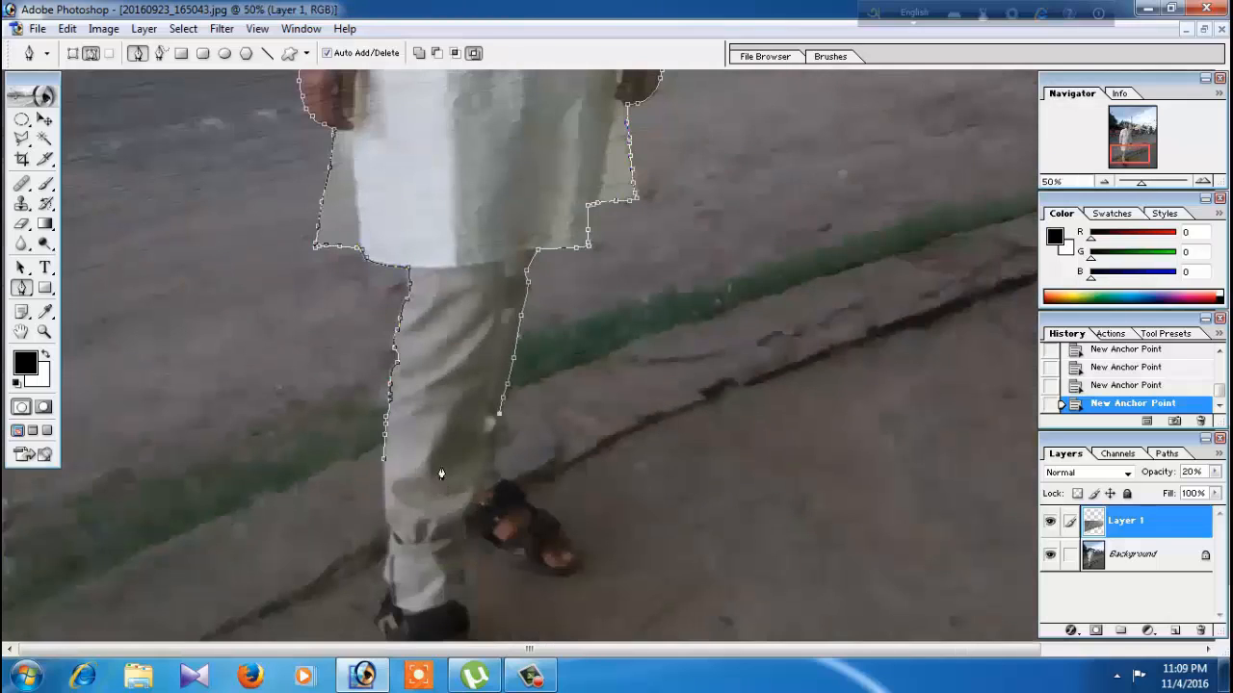
{"action": "left_click", "coordinate": [494, 451]}
{"action": "key", "text": "ctrl+minus"}
{"action": "key", "text": "ctrl+minus"}
{"action": "key", "text": "ctrl+minus"}
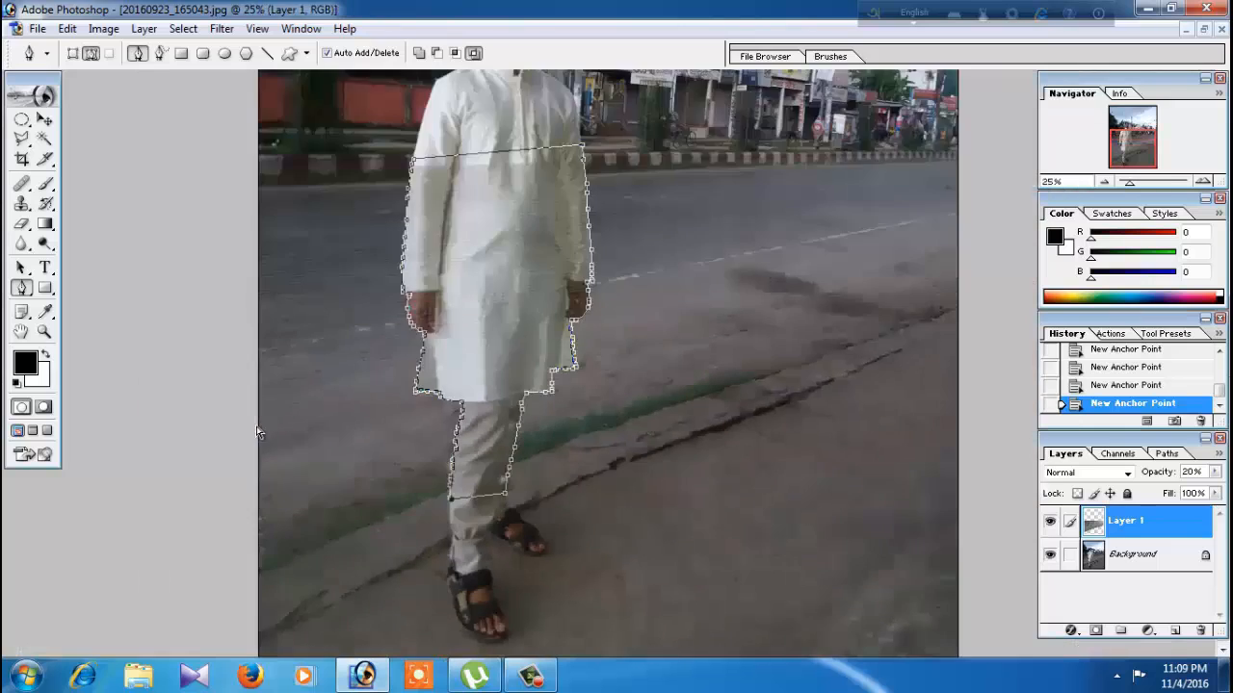
{"action": "key", "text": "ctrl+Return"}
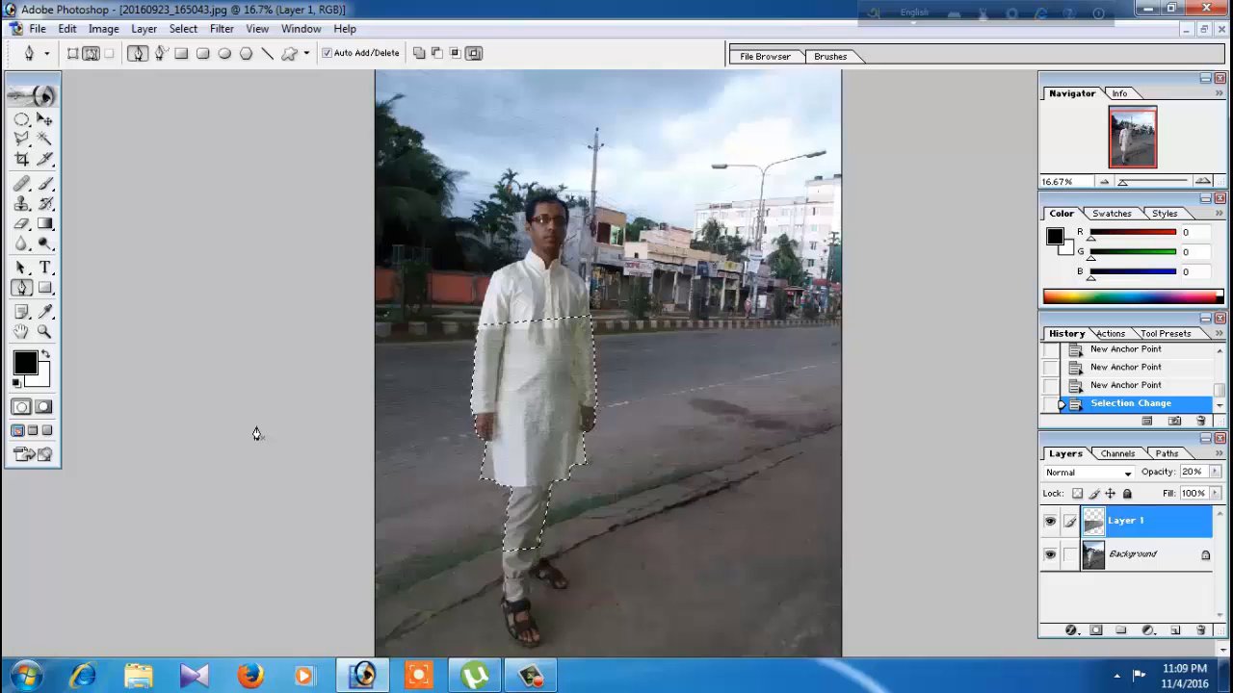
Feather the selection by 2 pixels and clear the water on Layer 1 inside it twice
{"action": "left_click", "coordinate": [45, 119]}
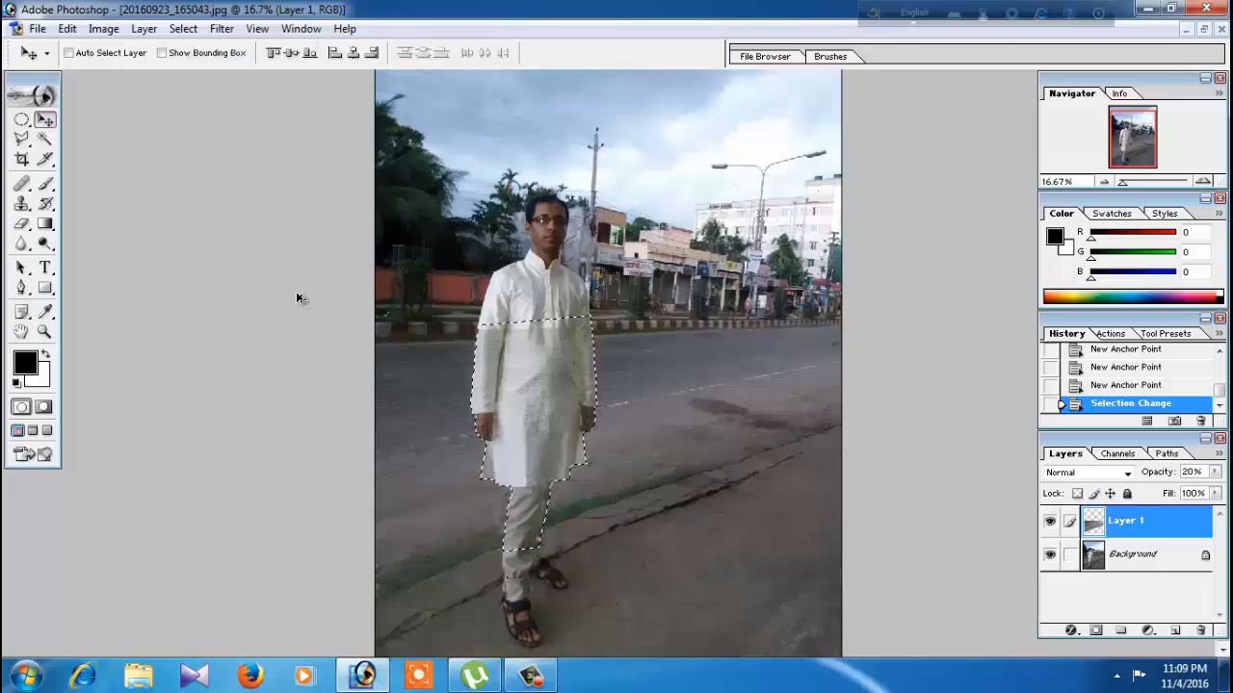
{"action": "key", "text": "ctrl+alt+d"}
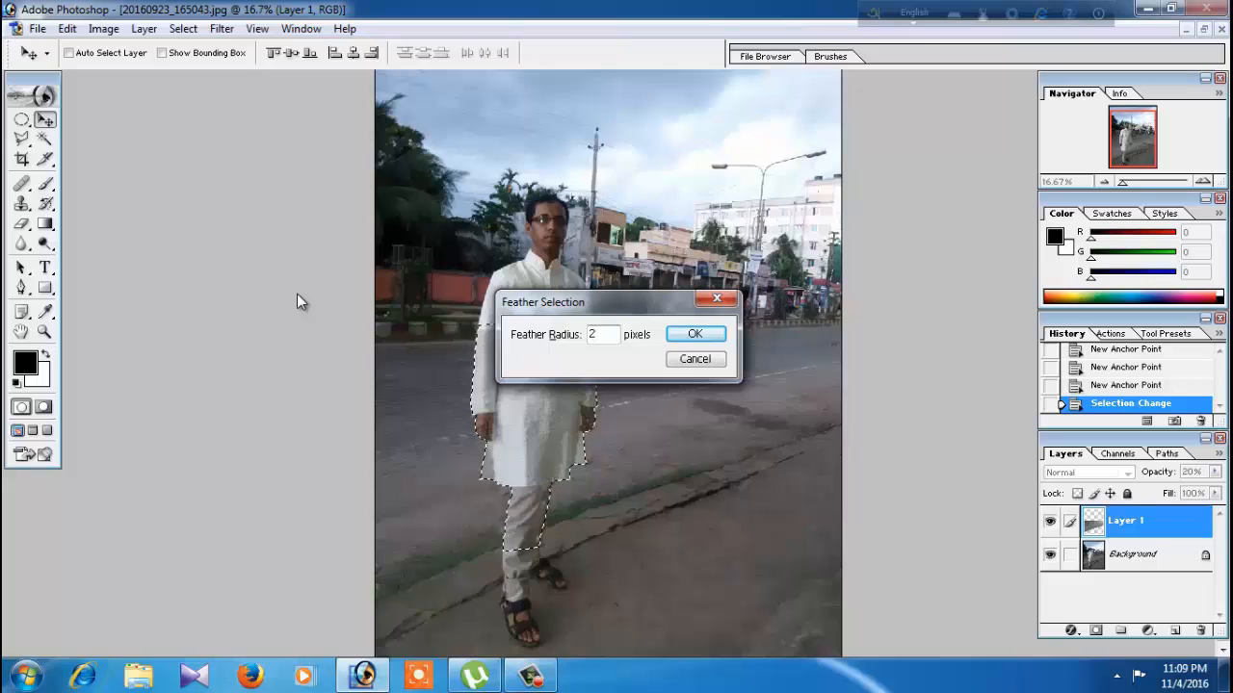
{"action": "key", "text": "Return"}
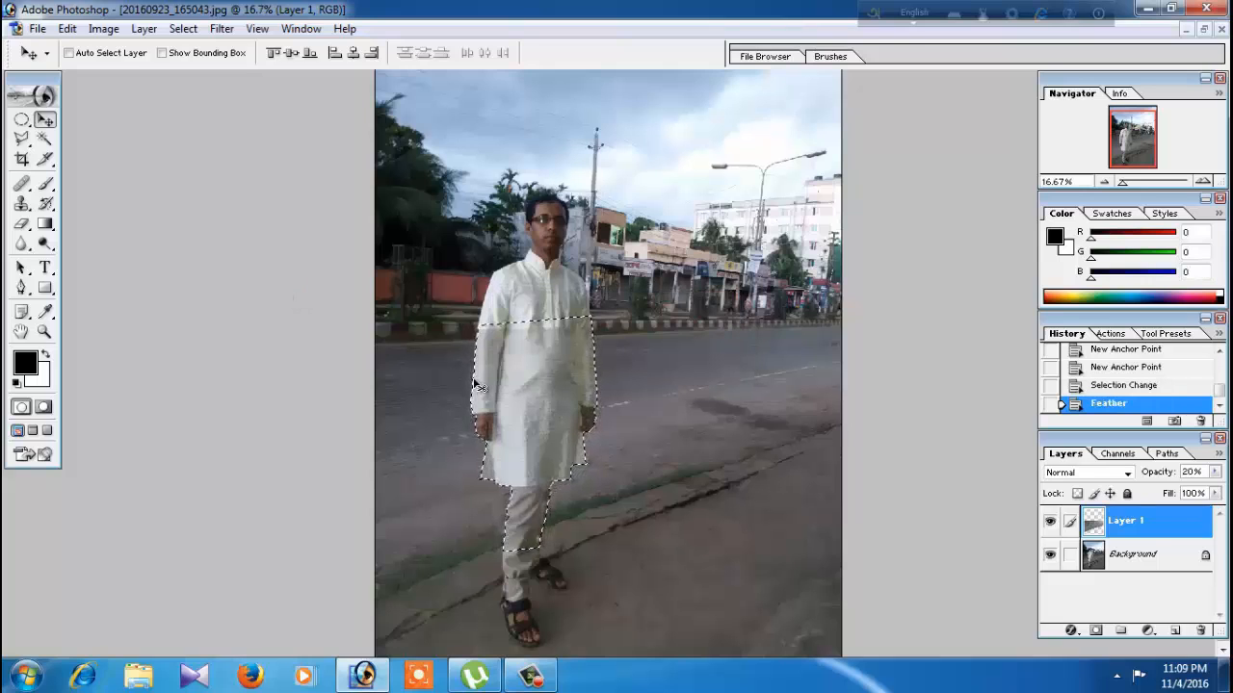
{"action": "key", "text": "Delete"}
{"action": "key", "text": "Delete"}
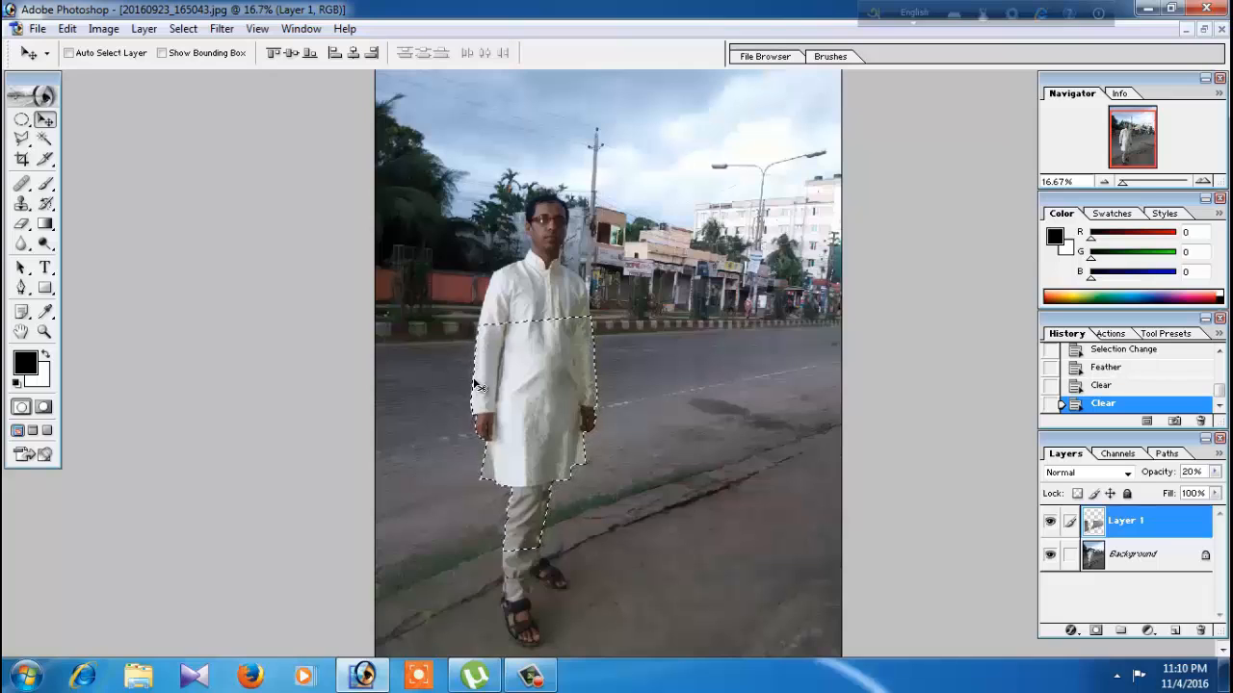
Deselect the man's outline and set Layer 1's opacity to 100%
{"action": "key", "text": "ctrl+d"}
{"action": "key", "text": "0"}
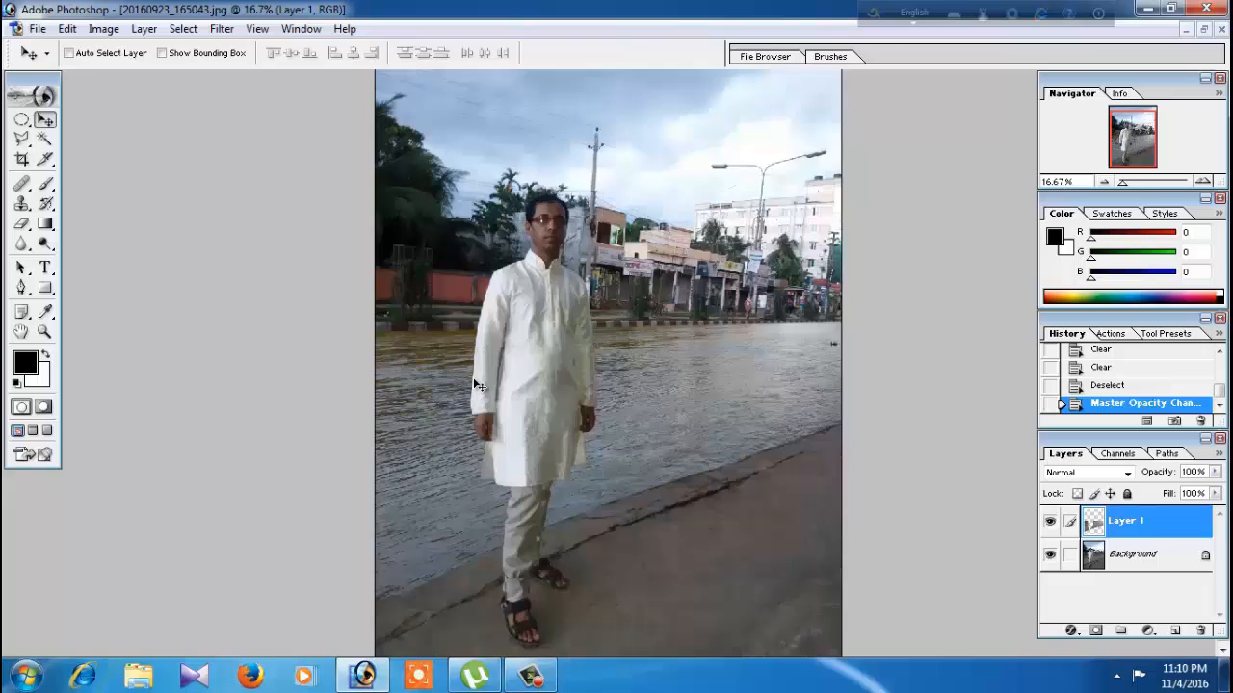
{"action": "key", "text": "ctrl+minus"}
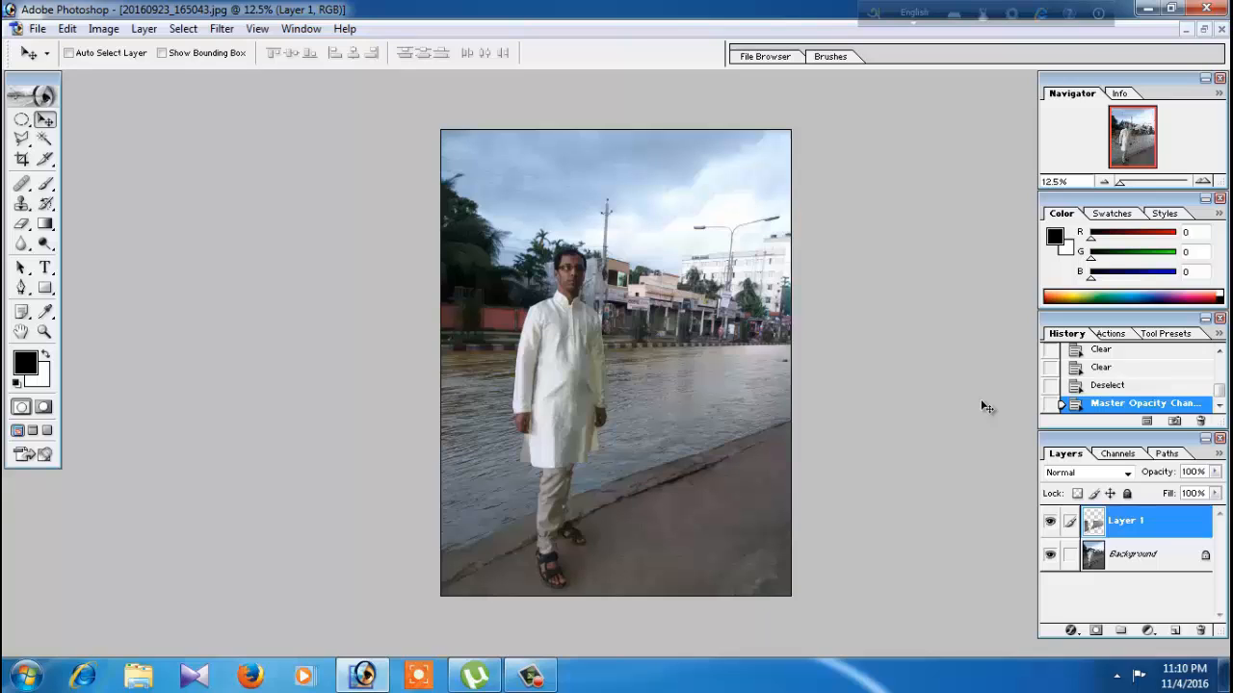
{"action": "key", "text": "ctrl+minus"}
{"action": "key", "text": "ctrl+minus"}
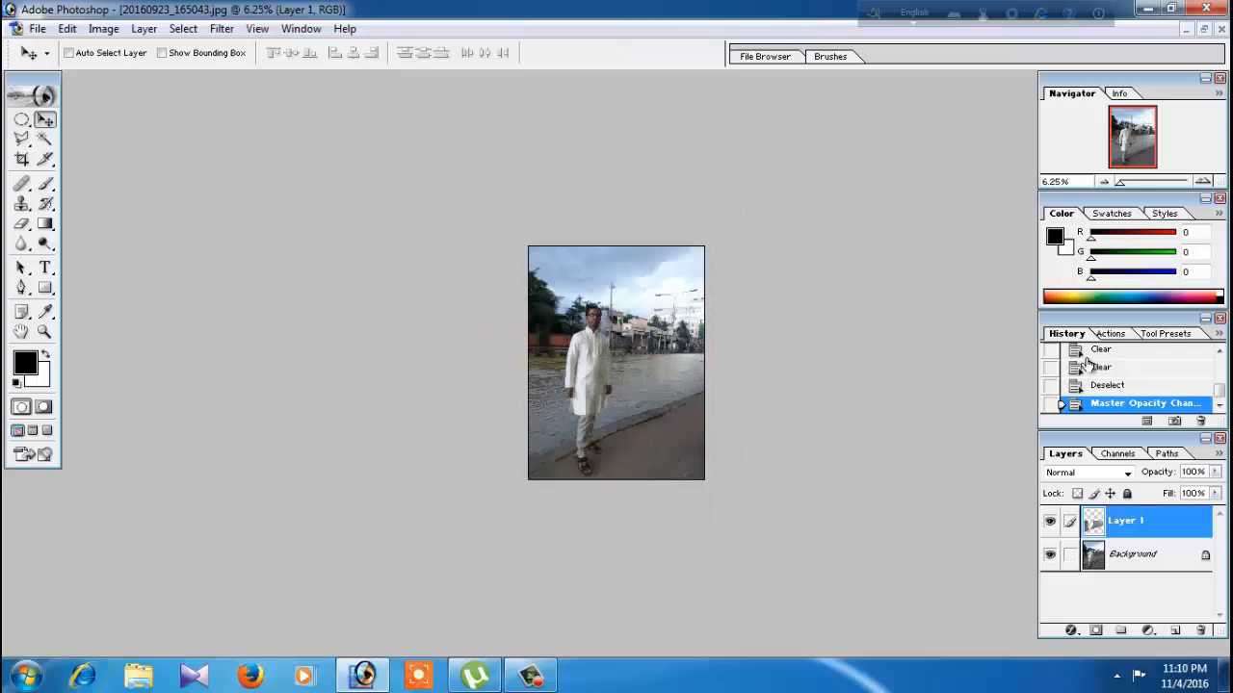
{"action": "key", "text": "ctrl+0"}
Return the portrait to a floating window and close the Catawba_River_Rock_Hill.JPG image
{"action": "left_click", "coordinate": [1203, 29]}
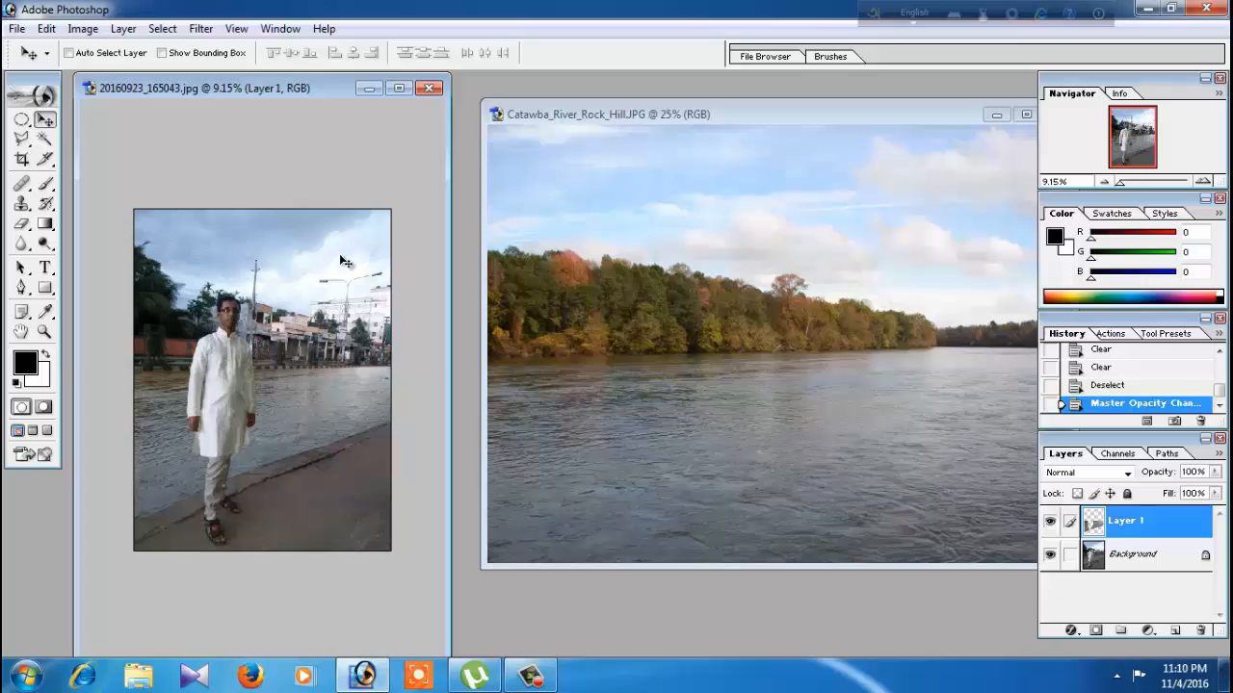
{"action": "left_click", "coordinate": [830, 110]}
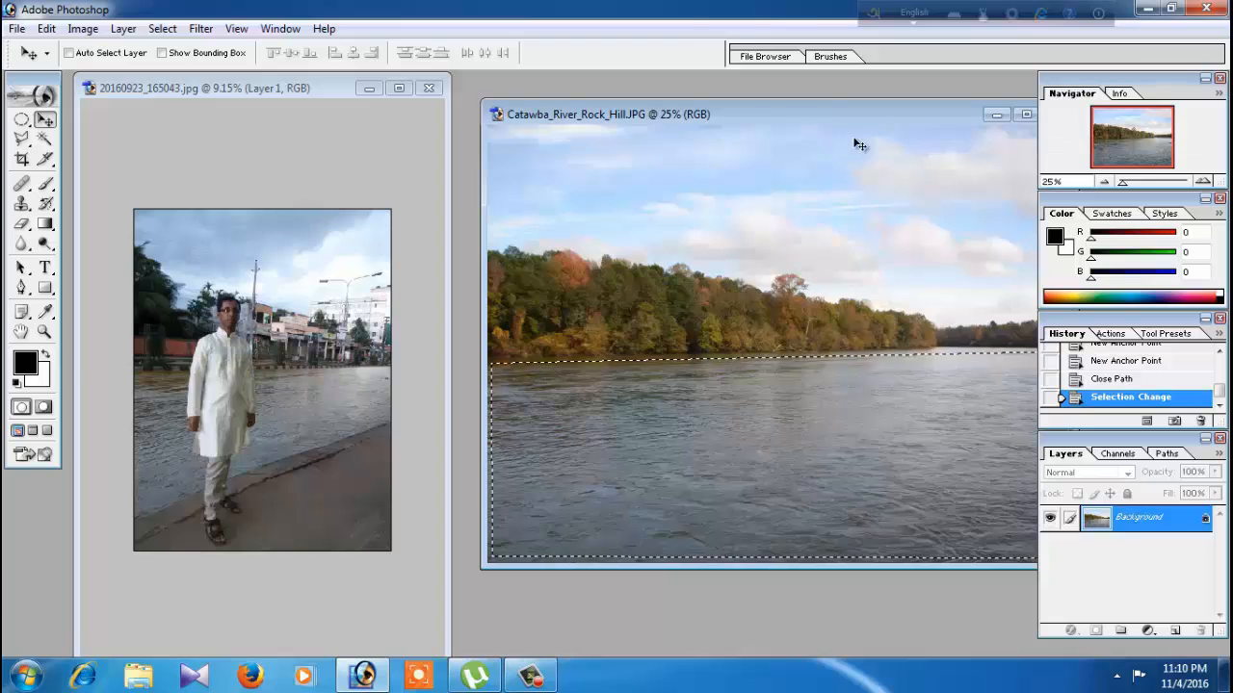
{"action": "left_click_drag", "start_coordinate": [966, 113], "coordinate": [641, 245]}
{"action": "left_click", "coordinate": [732, 245]}
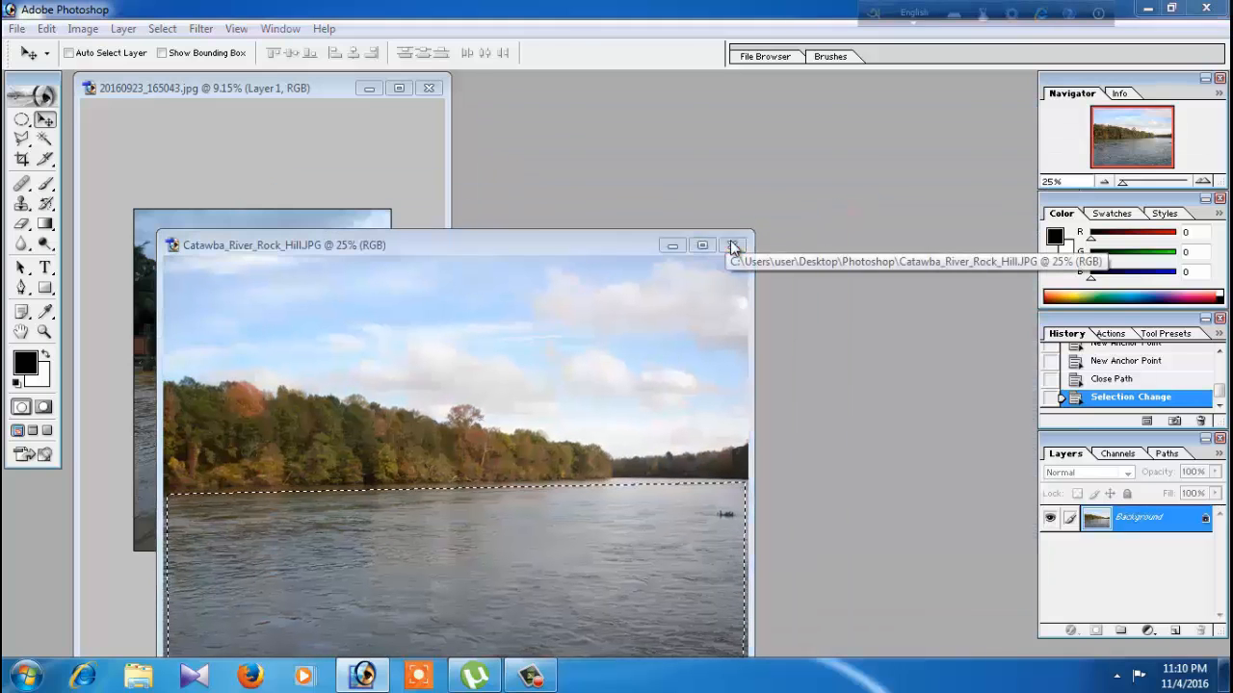
{"action": "left_click", "coordinate": [617, 270]}
Open 026191836_prevstill.jpeg from the Photoshop folder and shift its window lower in the workspace
{"action": "double_click", "coordinate": [701, 251]}
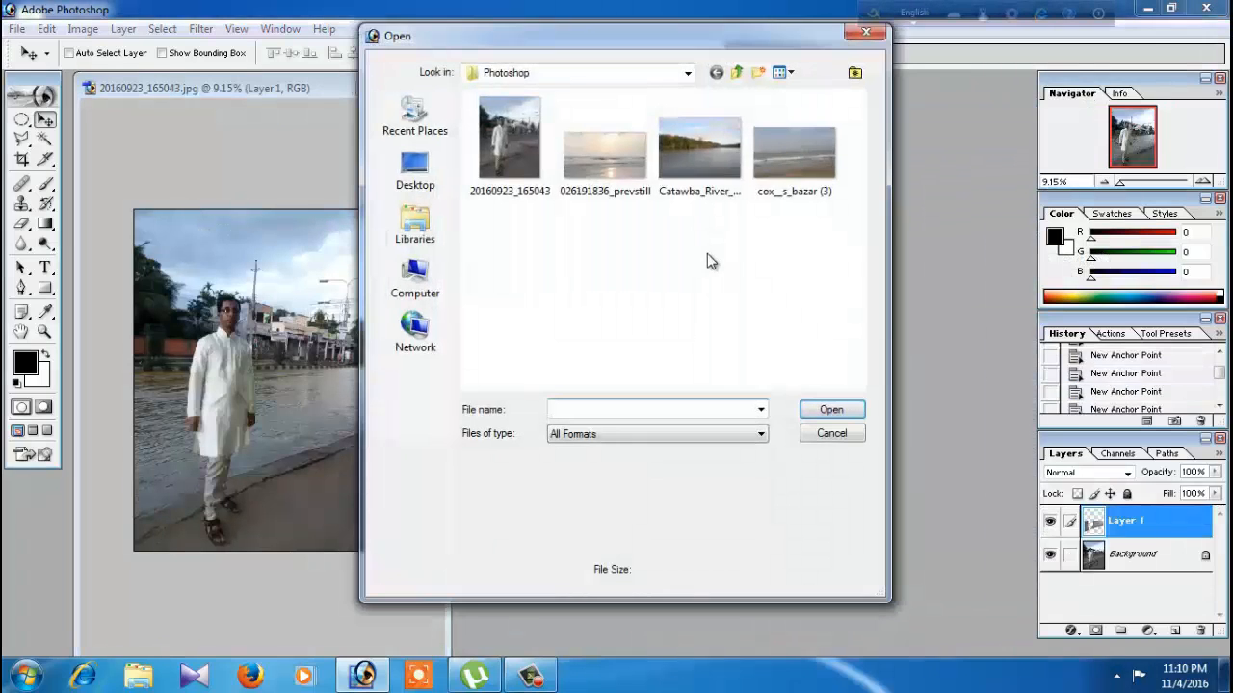
{"action": "left_click", "coordinate": [605, 154]}
{"action": "left_click", "coordinate": [832, 411]}
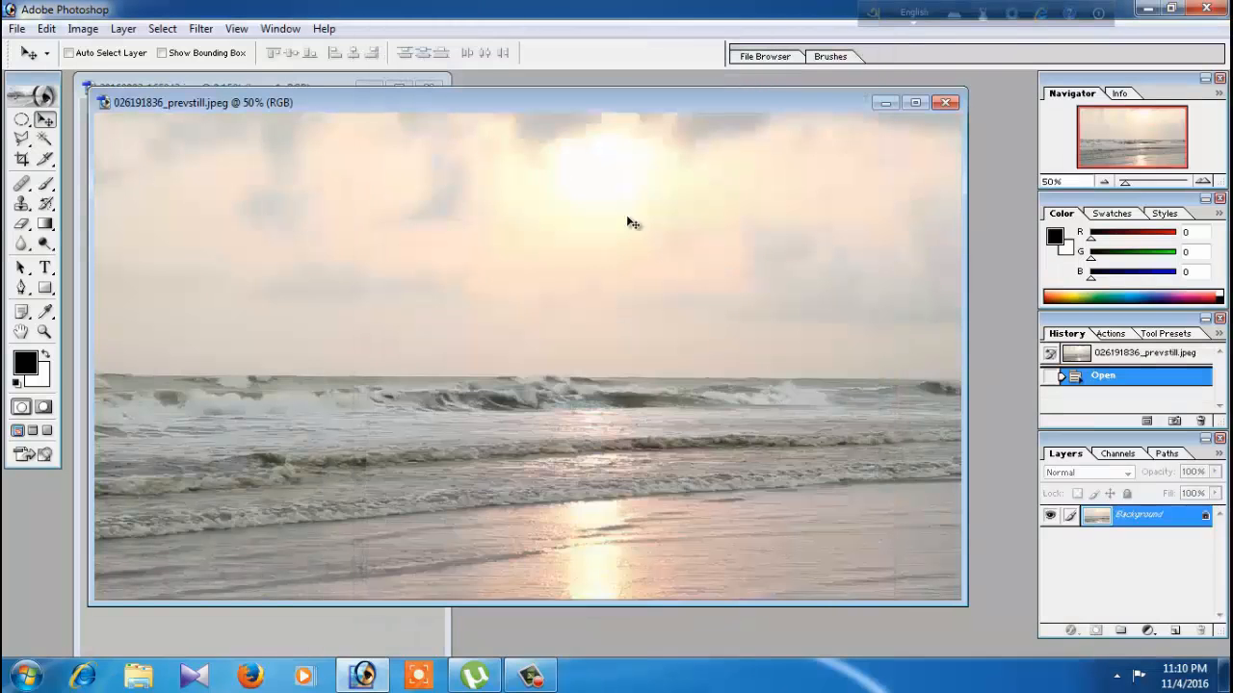
{"action": "left_click_drag", "start_coordinate": [552, 105], "coordinate": [547, 183]}
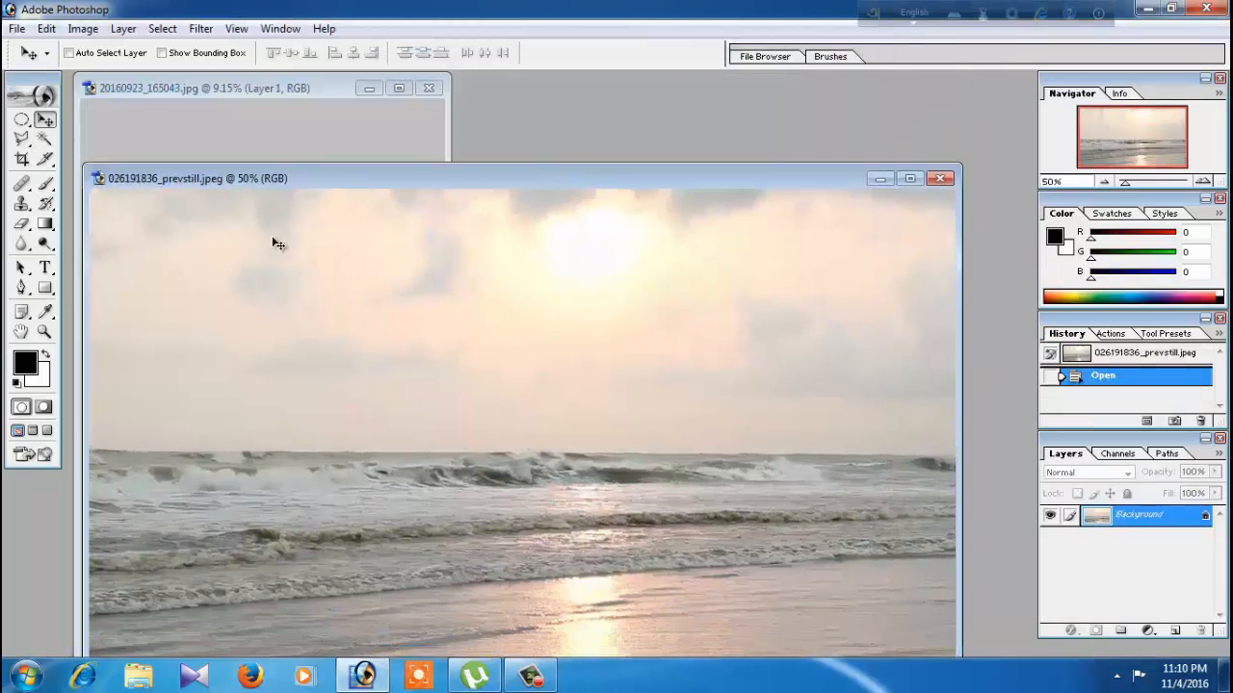
Outline the sky above the sea horizon with a closed Pen path and convert it to a selection
{"action": "left_click", "coordinate": [21, 287]}
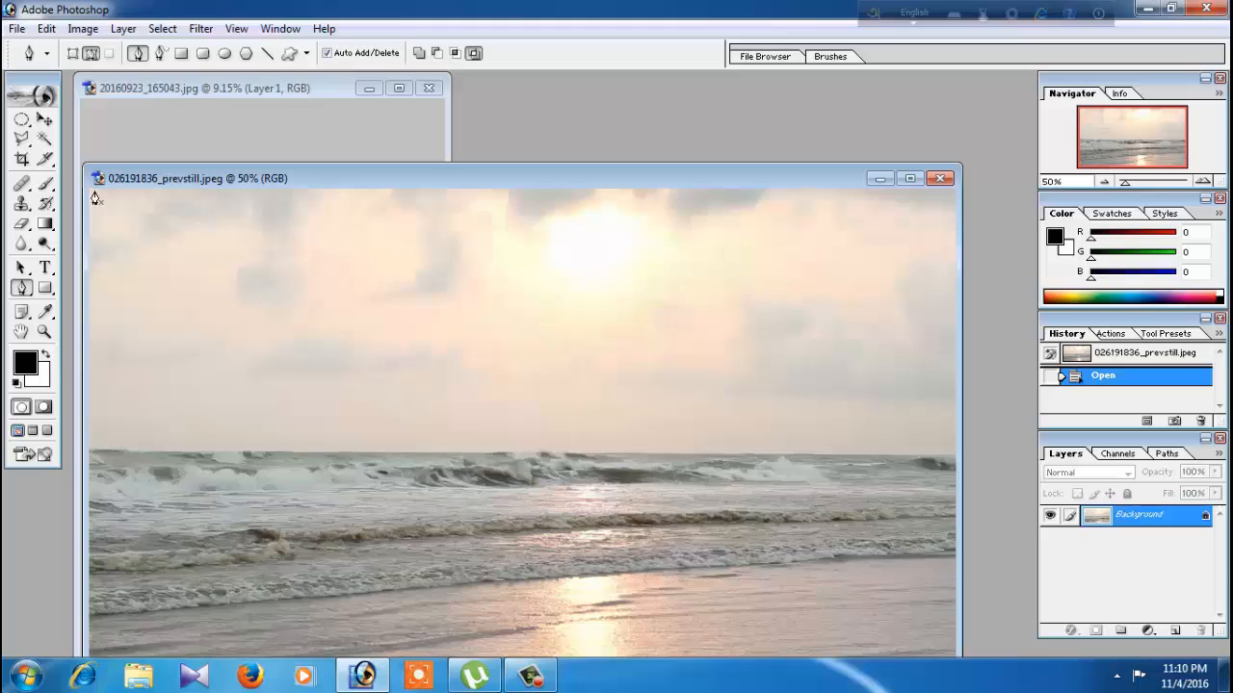
{"action": "left_click", "coordinate": [94, 191]}
{"action": "left_click", "coordinate": [952, 196]}
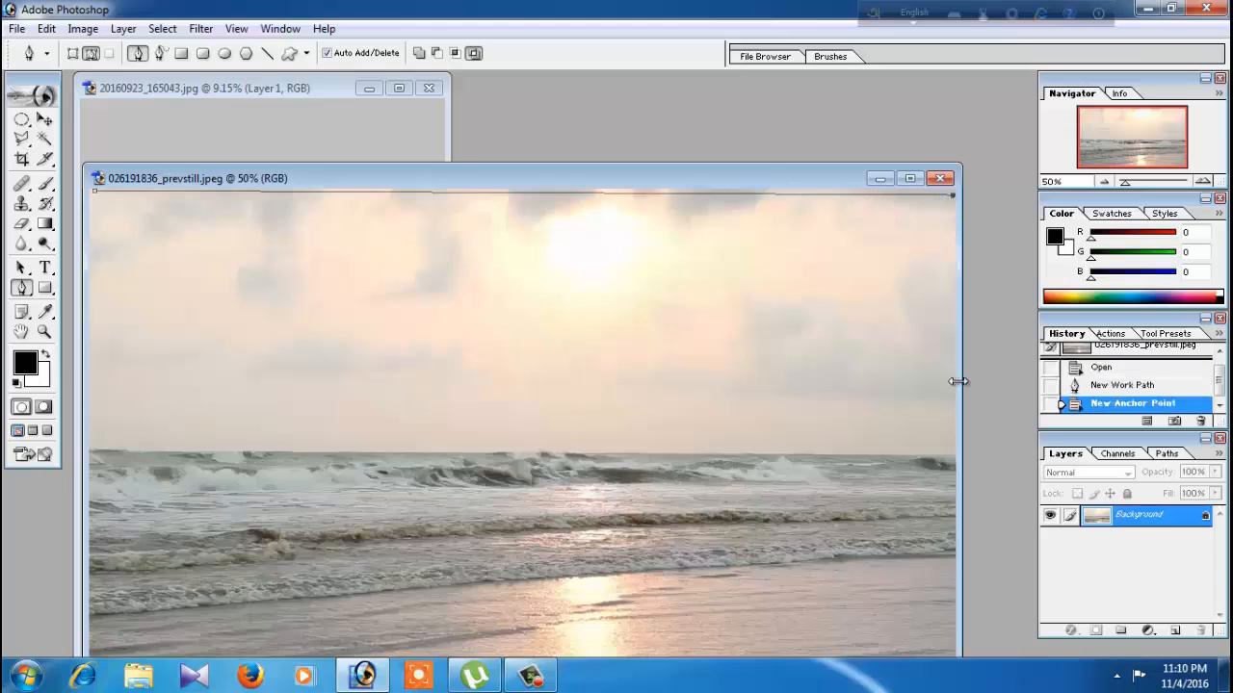
{"action": "left_click", "coordinate": [948, 451]}
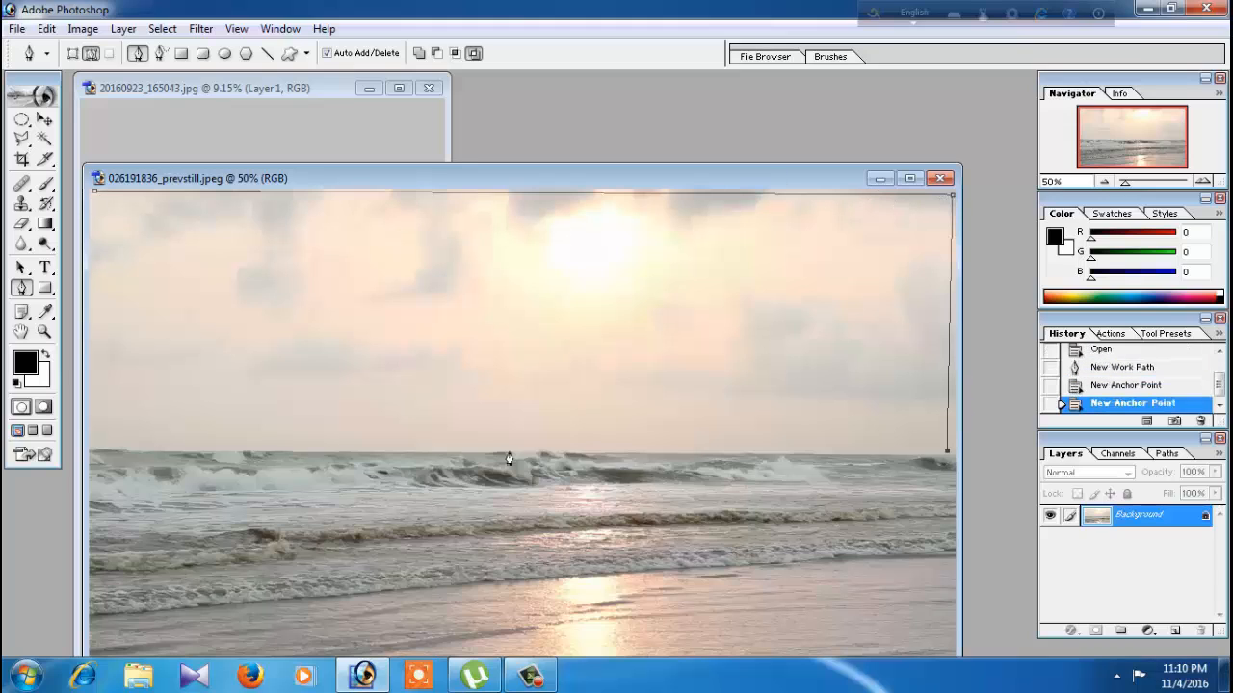
{"action": "left_click", "coordinate": [98, 447]}
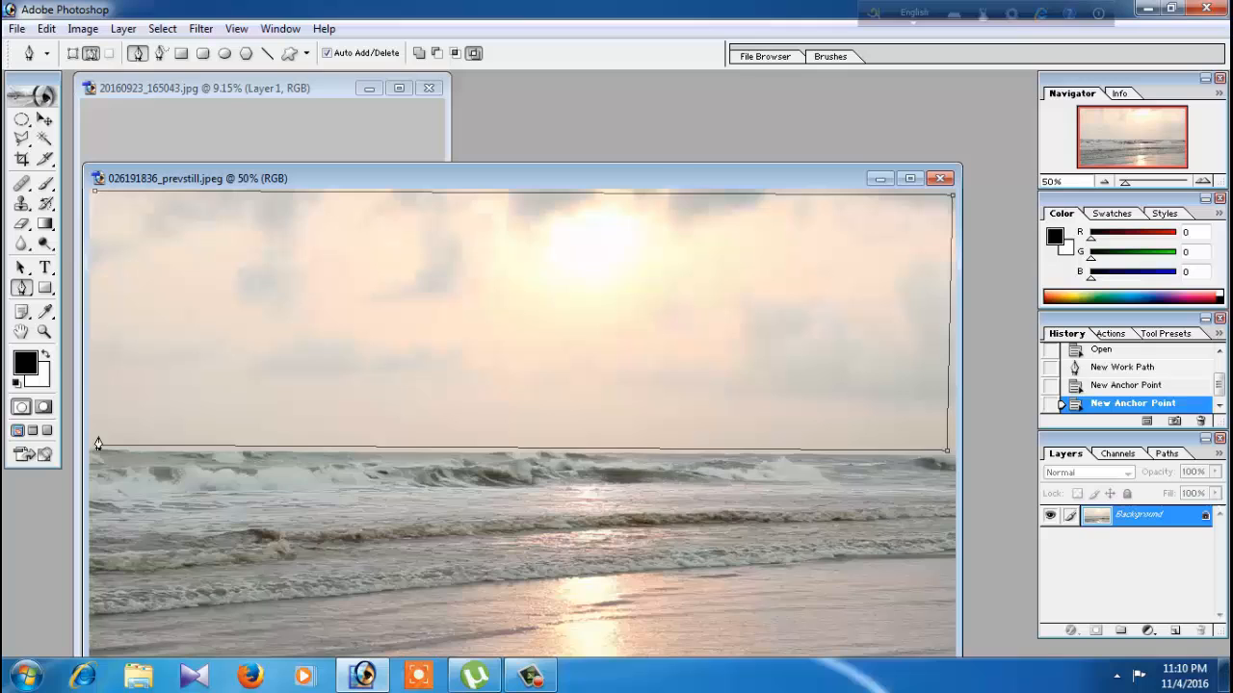
{"action": "left_click", "coordinate": [94, 192]}
{"action": "key", "text": "ctrl+Return"}
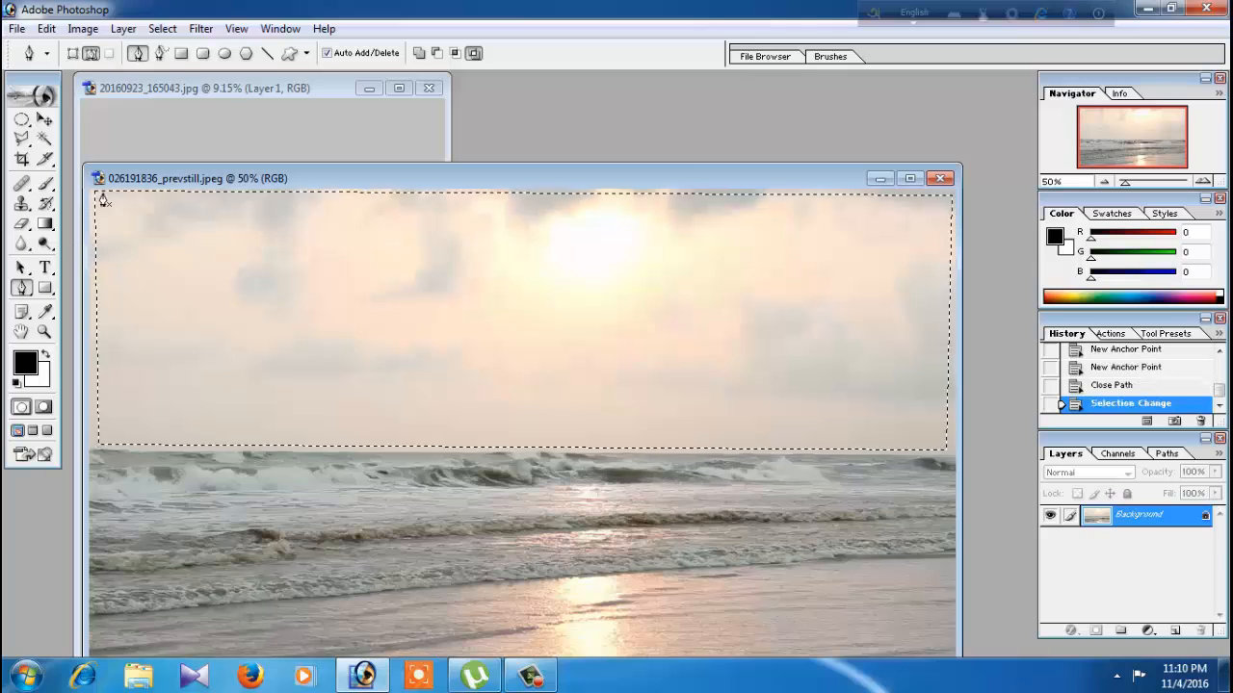
Copy the selected sunset sky into the 20160923_165043.jpg portrait as a new layer and maximize the portrait's window
{"action": "left_click", "coordinate": [45, 120]}
{"action": "left_click_drag", "start_coordinate": [308, 183], "coordinate": [730, 159]}
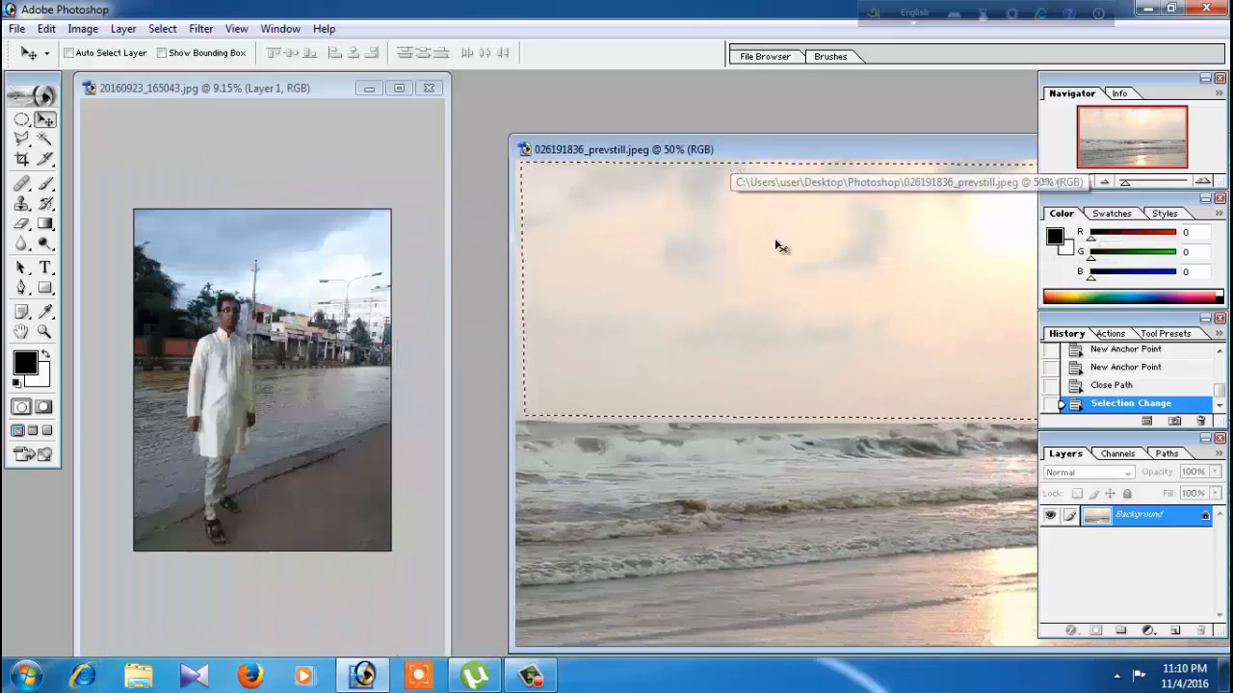
{"action": "left_click_drag", "start_coordinate": [817, 254], "coordinate": [318, 300]}
{"action": "left_click", "coordinate": [399, 89]}
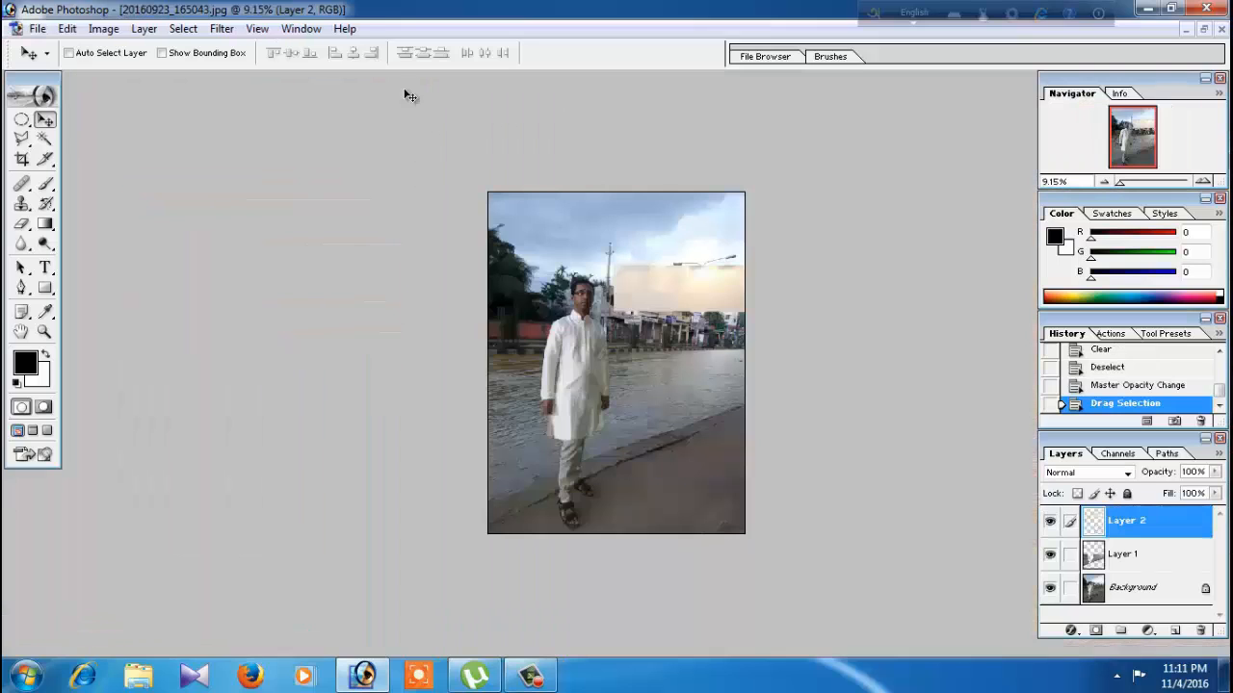
{"action": "key", "text": "ctrl+0"}
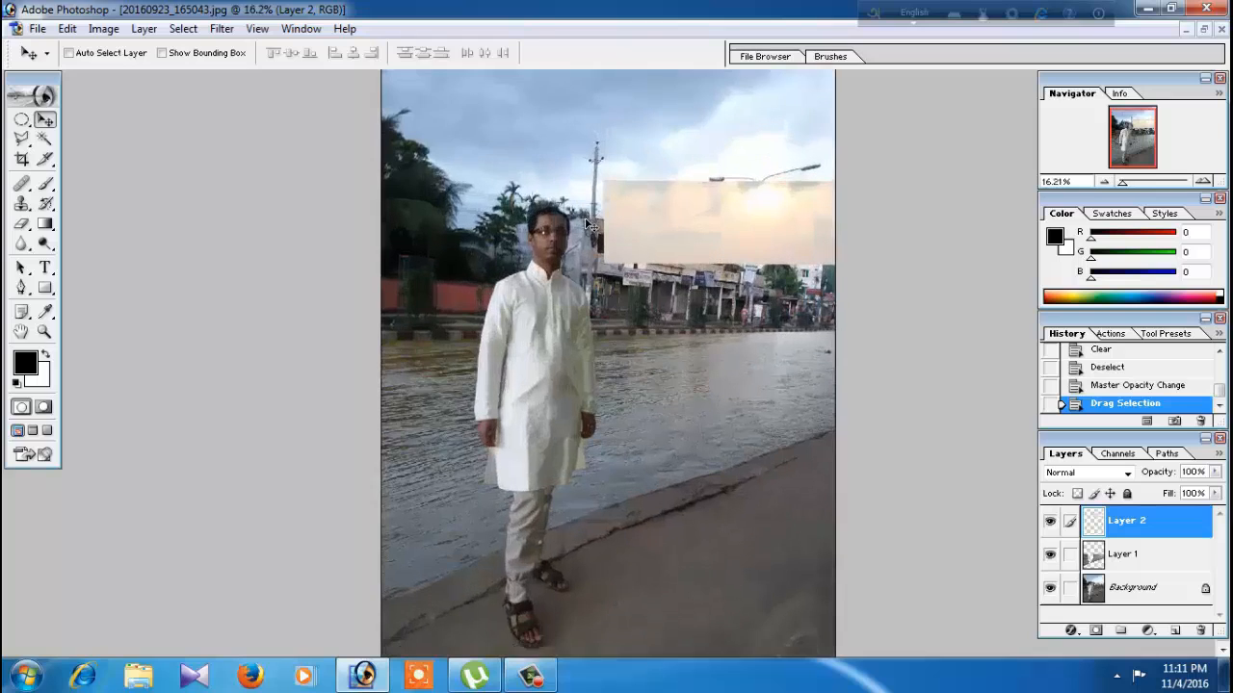
{"action": "key", "text": "ctrl+minus"}
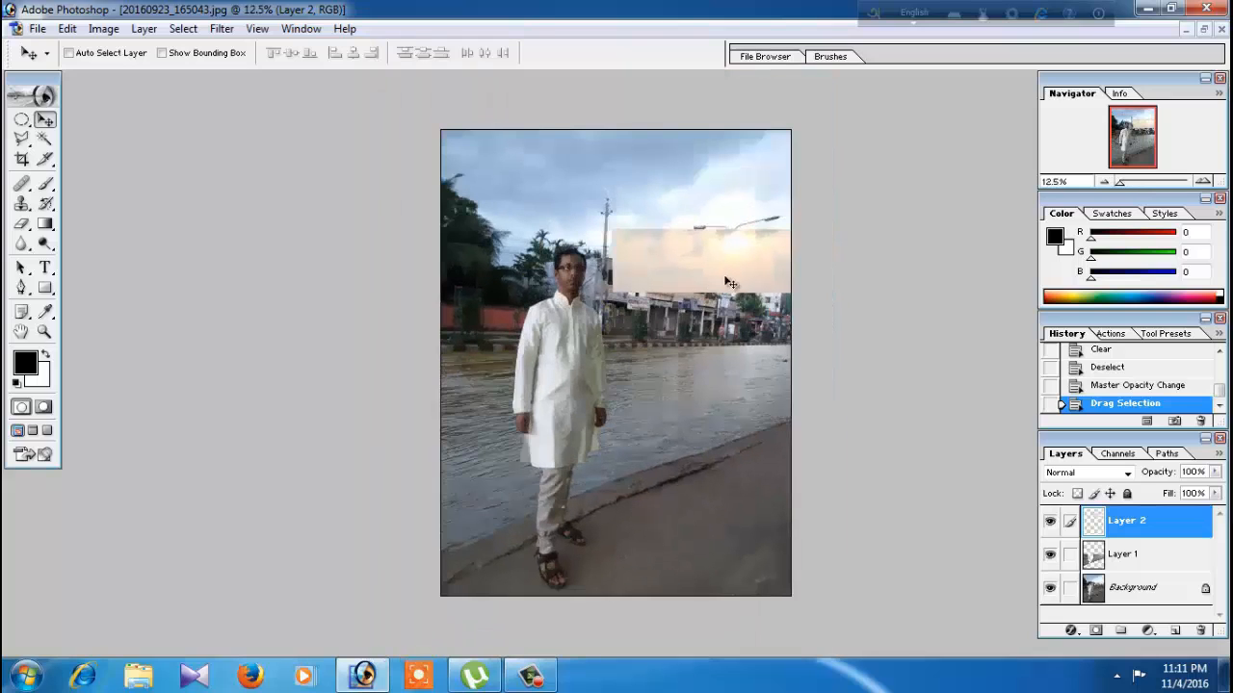
Move the sunset sky layer to the photo's upper-right corner and scale it to 121.5% with Free Transform
{"action": "left_click_drag", "start_coordinate": [723, 277], "coordinate": [727, 169]}
{"action": "key", "text": "ctrl+t"}
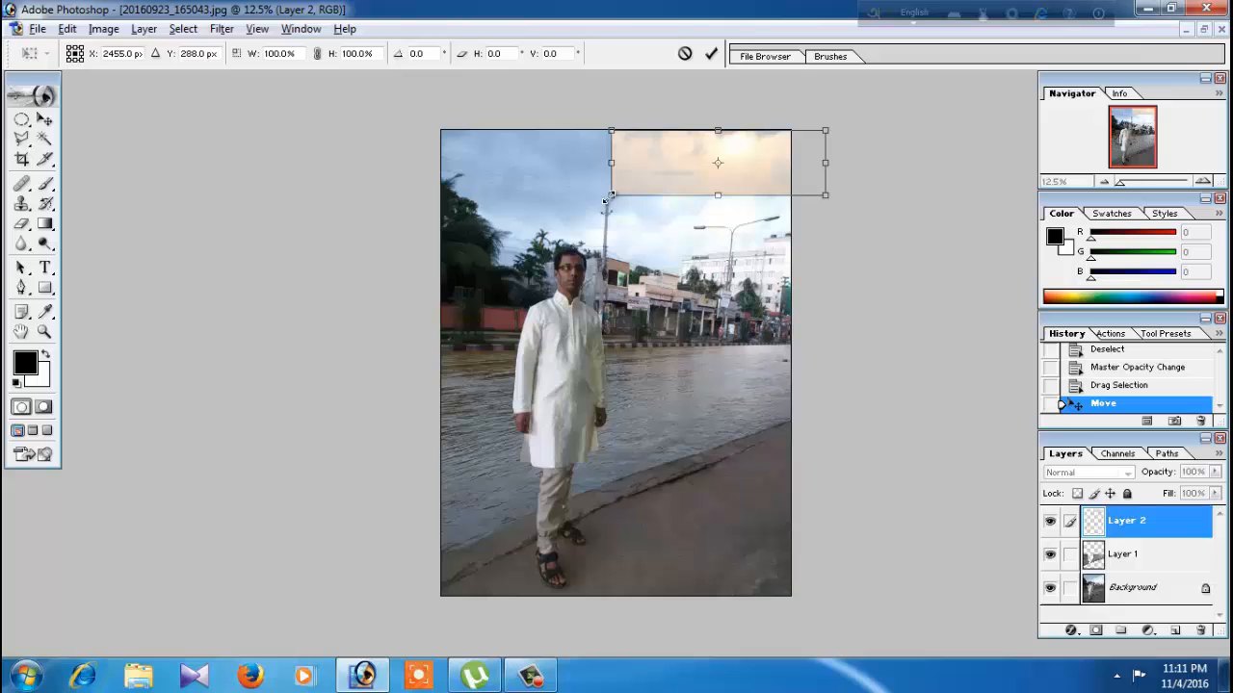
{"action": "left_click_drag", "start_coordinate": [607, 198], "coordinate": [584, 203]}
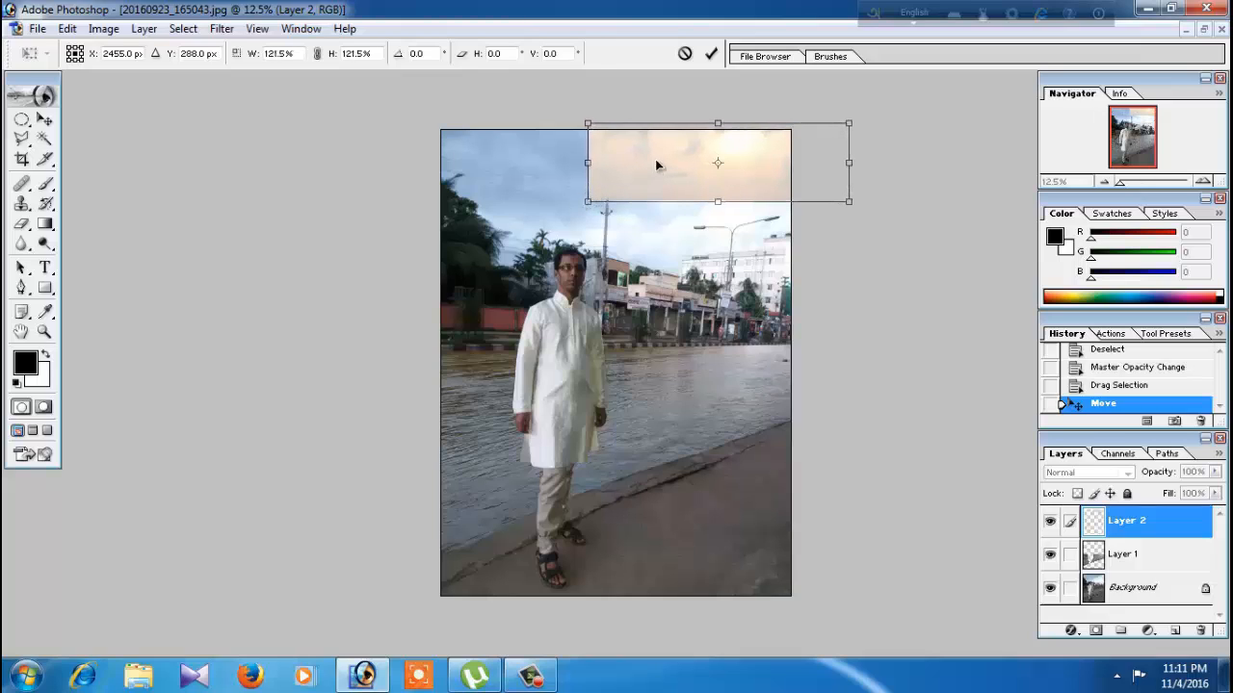
{"action": "left_click_drag", "start_coordinate": [656, 160], "coordinate": [664, 174]}
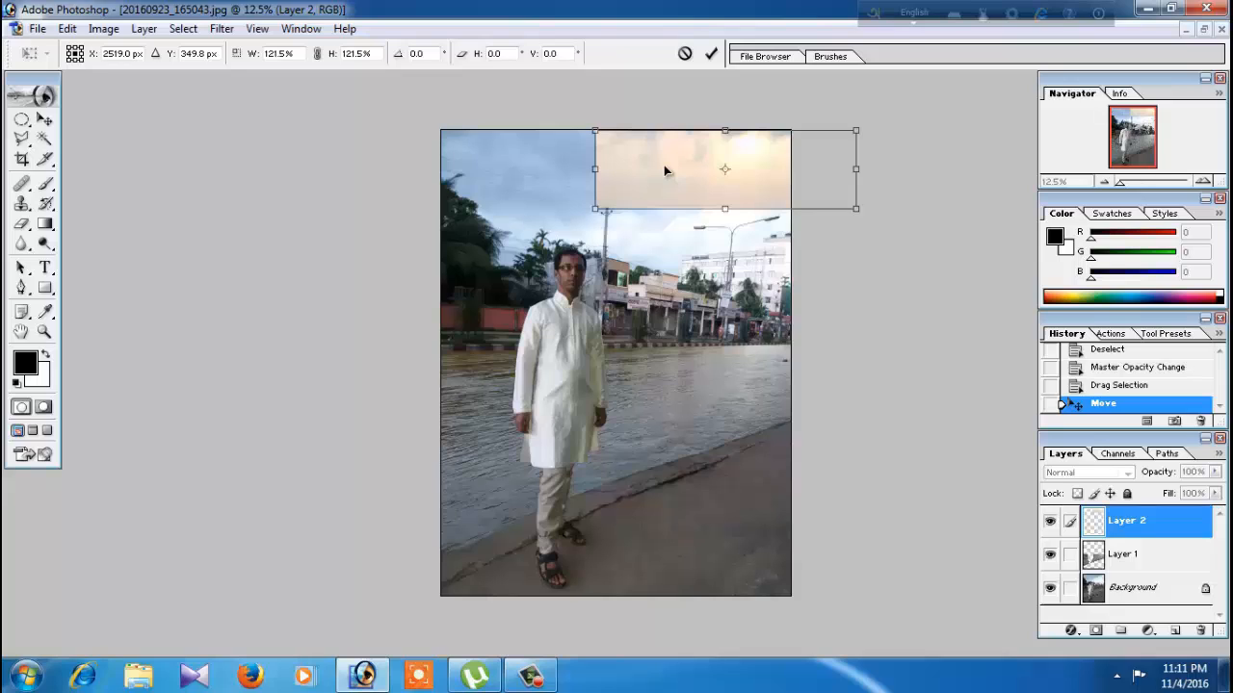
{"action": "key", "text": "Return"}
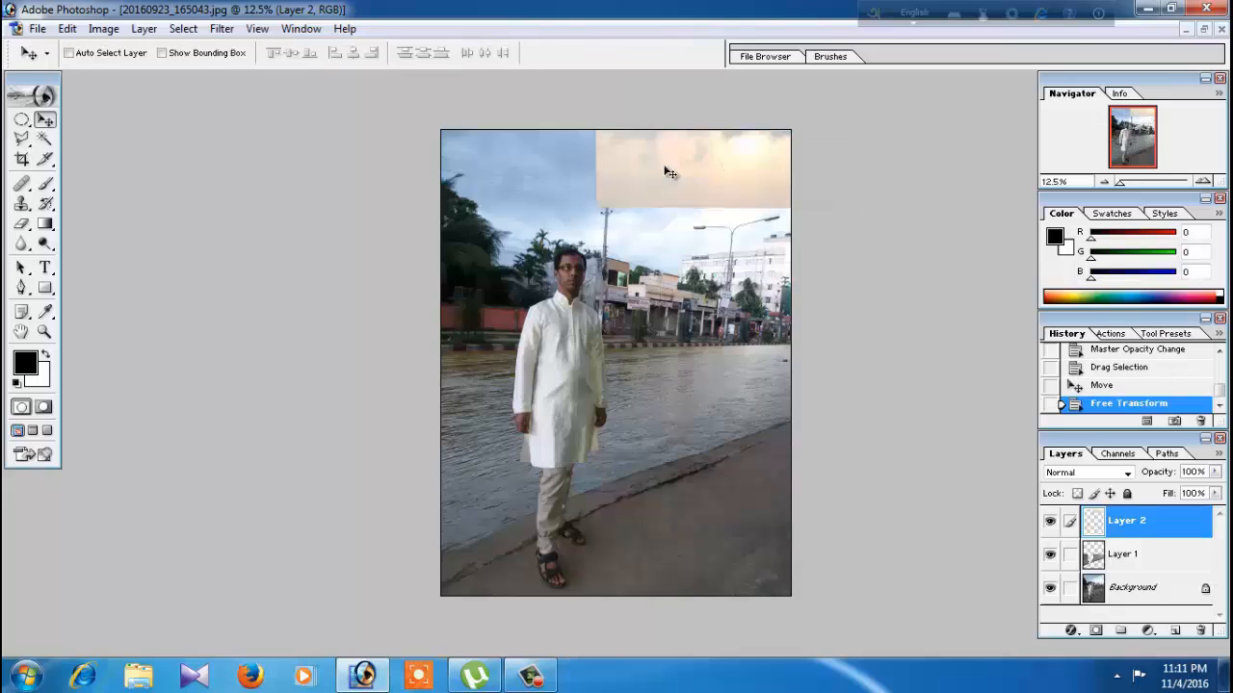
Shift the enlarged sunset sky slightly to the right along the photo's upper edge
{"action": "right_click", "coordinate": [674, 168]}
{"action": "left_click", "coordinate": [718, 177]}
{"action": "left_click_drag", "start_coordinate": [696, 179], "coordinate": [703, 179]}
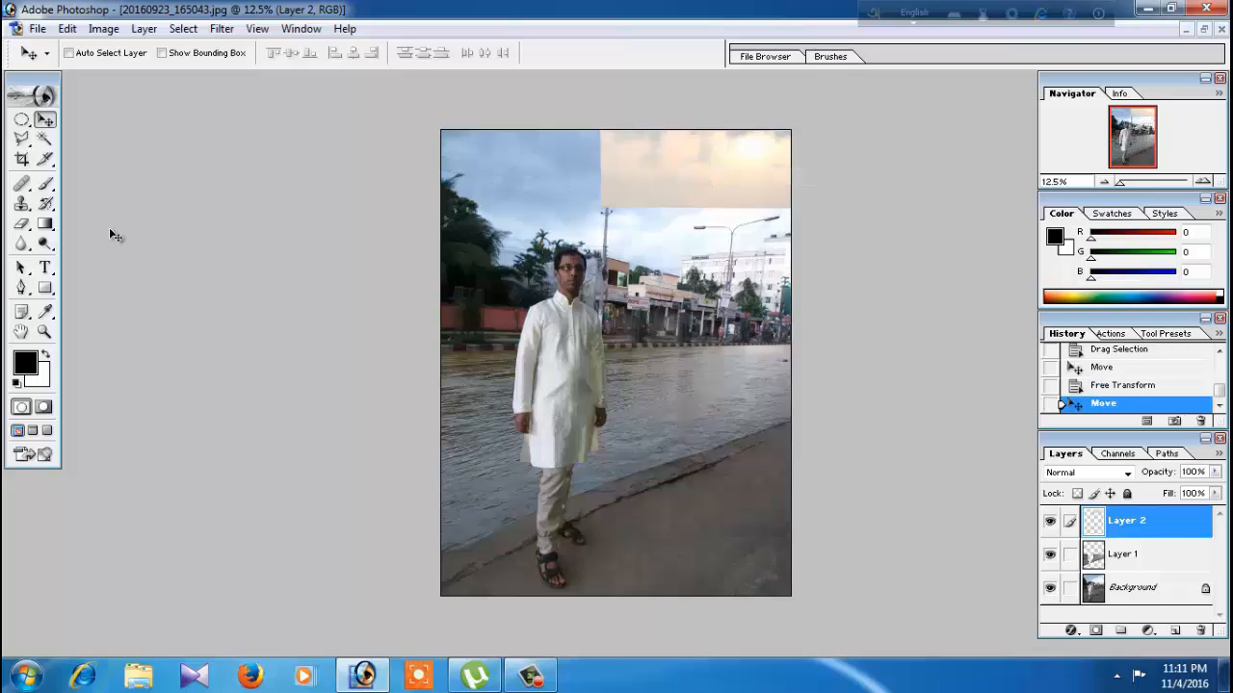
Set up the Eraser with a soft round brush and a master diameter of 771 px
{"action": "left_click", "coordinate": [22, 225]}
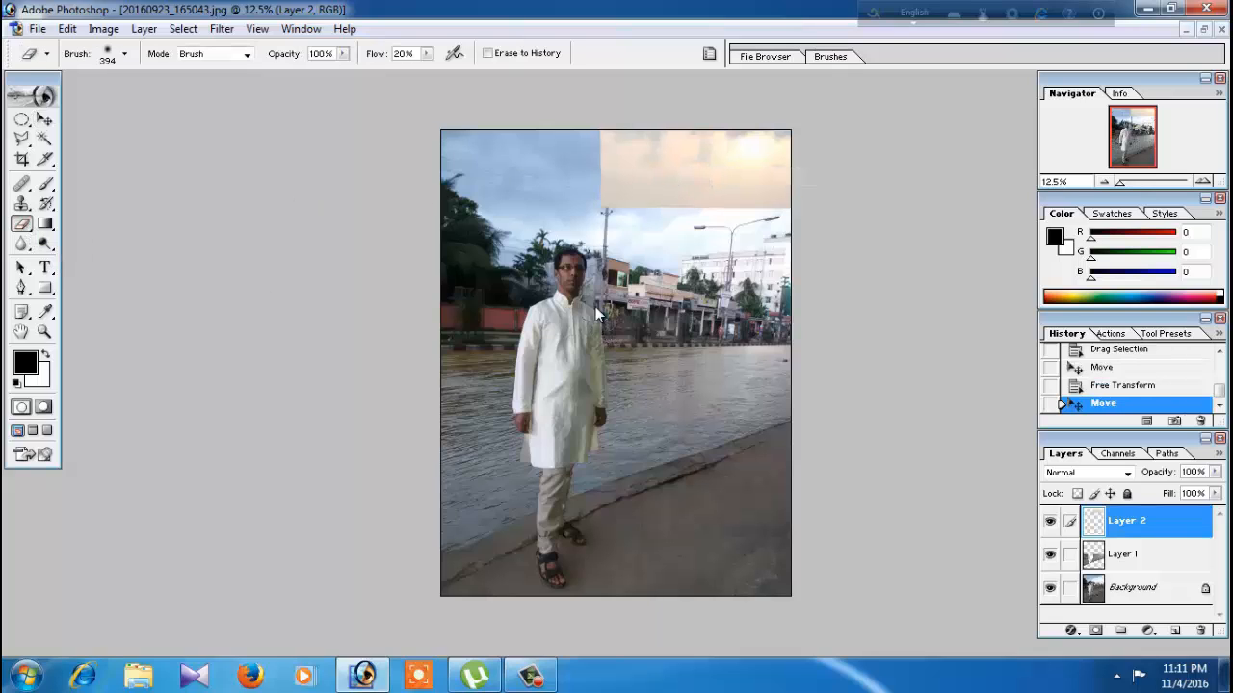
{"action": "right_click", "coordinate": [597, 306]}
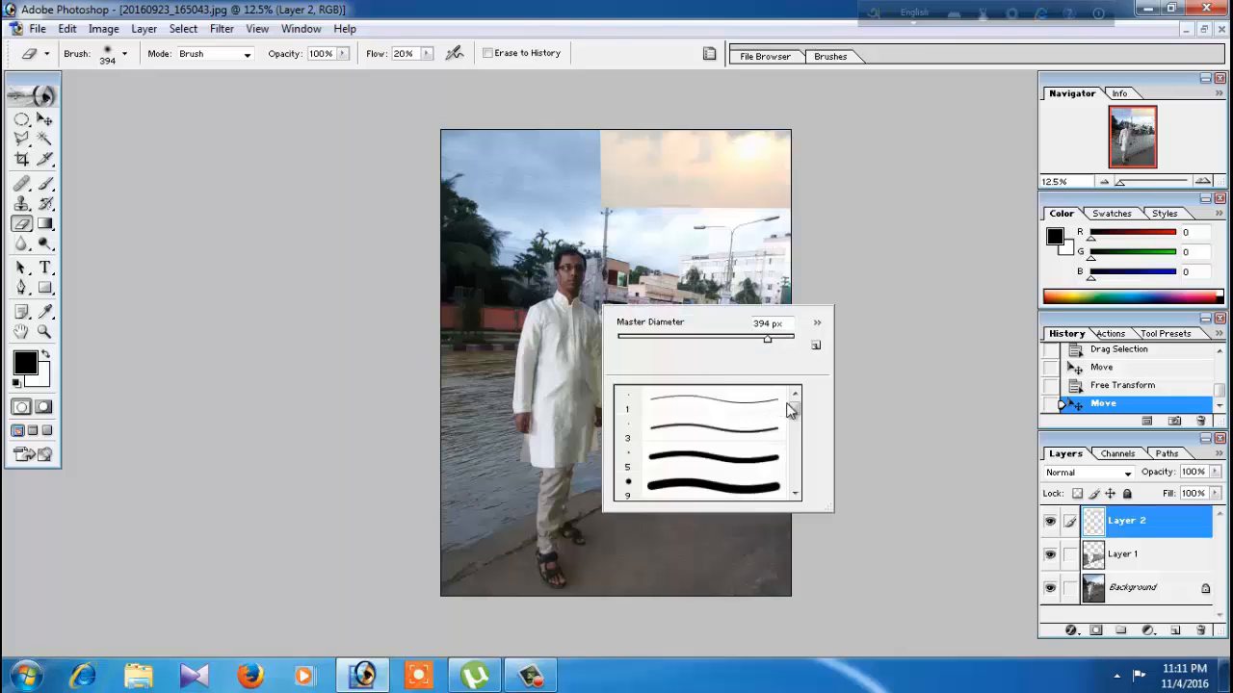
{"action": "left_click", "coordinate": [796, 421]}
{"action": "left_click", "coordinate": [704, 410]}
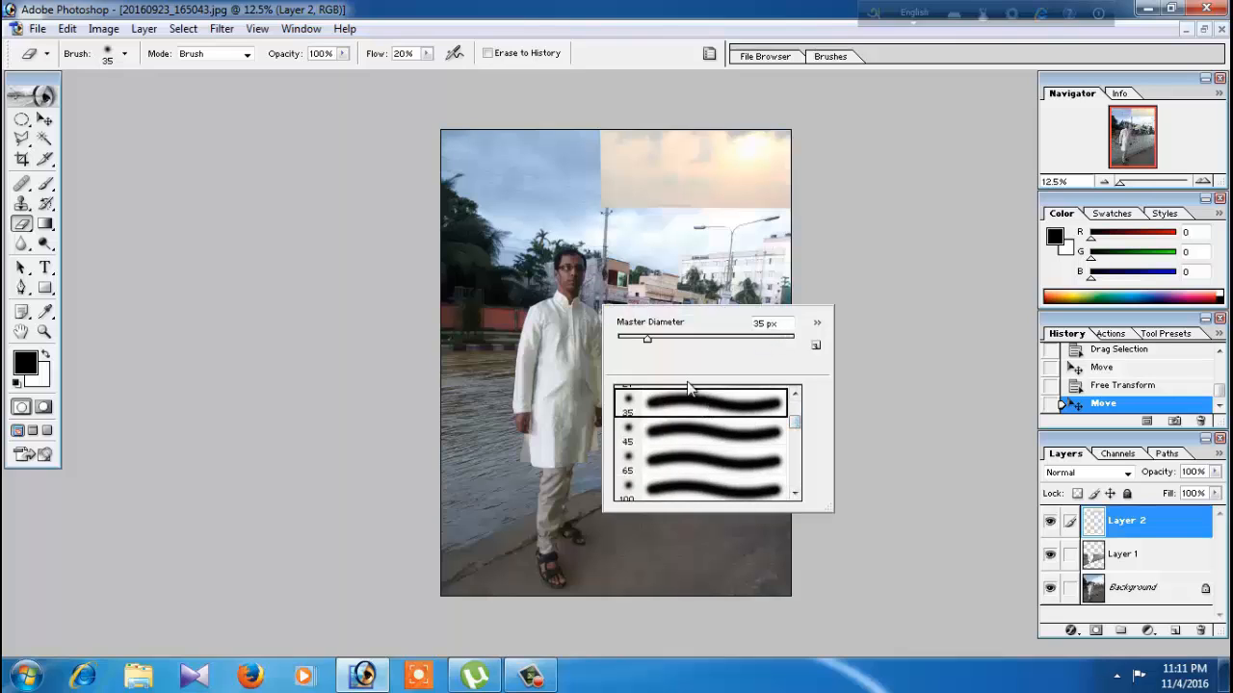
{"action": "left_click_drag", "start_coordinate": [650, 342], "coordinate": [682, 337]}
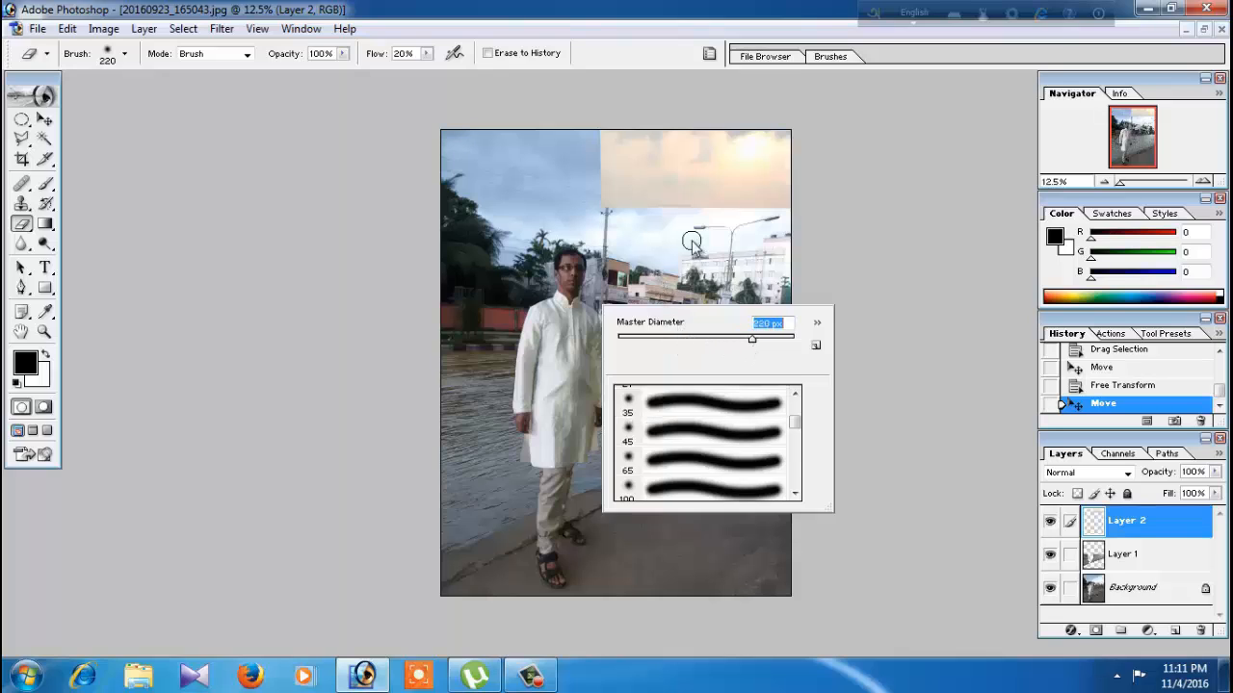
{"action": "left_click_drag", "start_coordinate": [757, 339], "coordinate": [782, 341]}
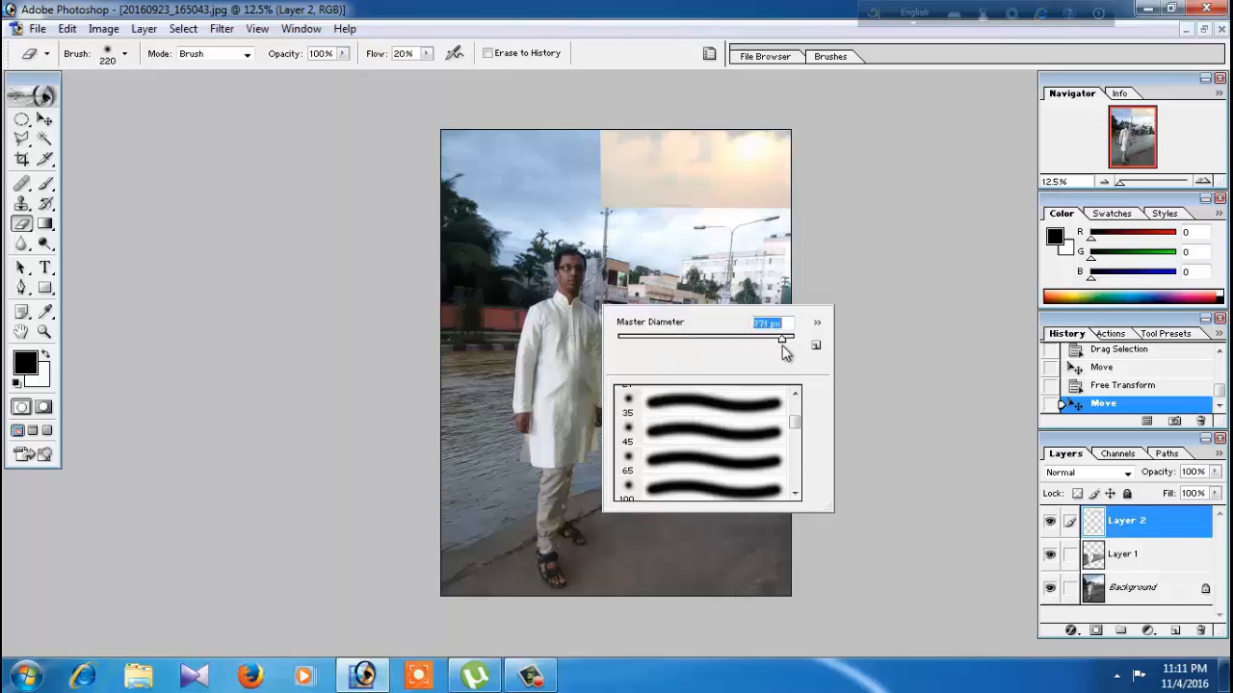
Set the Eraser flow to 23% and fade the sunset sky layer's left and lower edges into the portrait's sky
{"action": "left_click", "coordinate": [607, 203]}
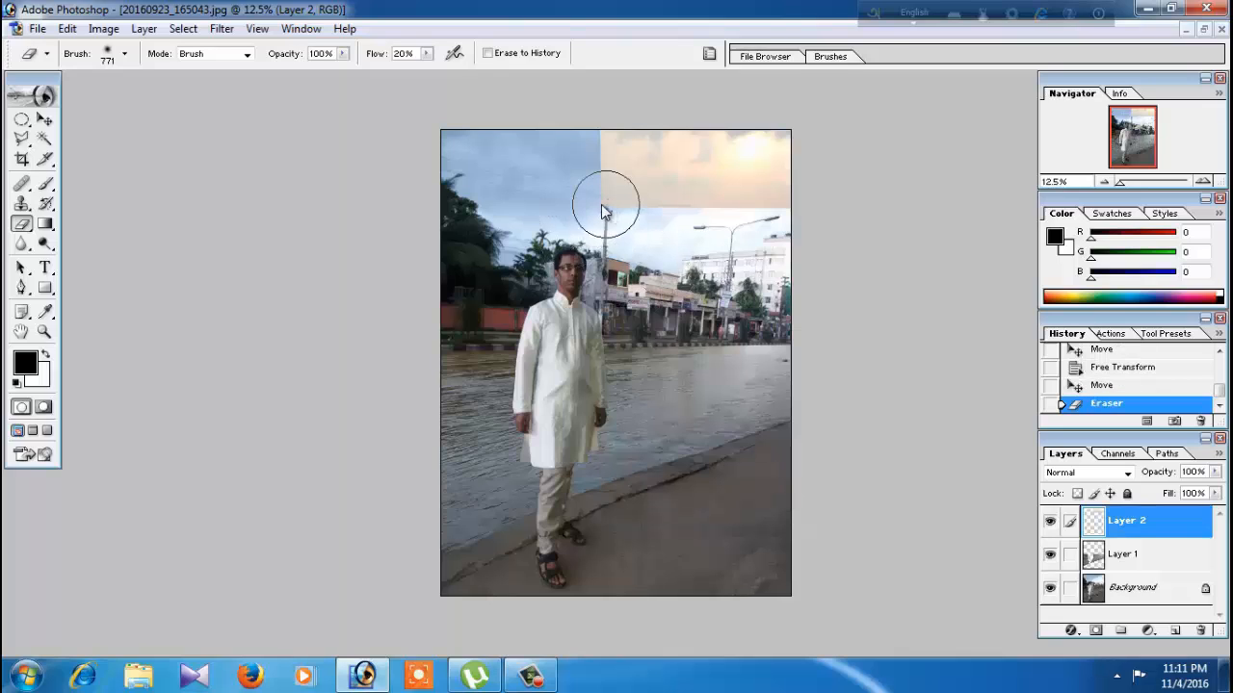
{"action": "left_click", "coordinate": [427, 53]}
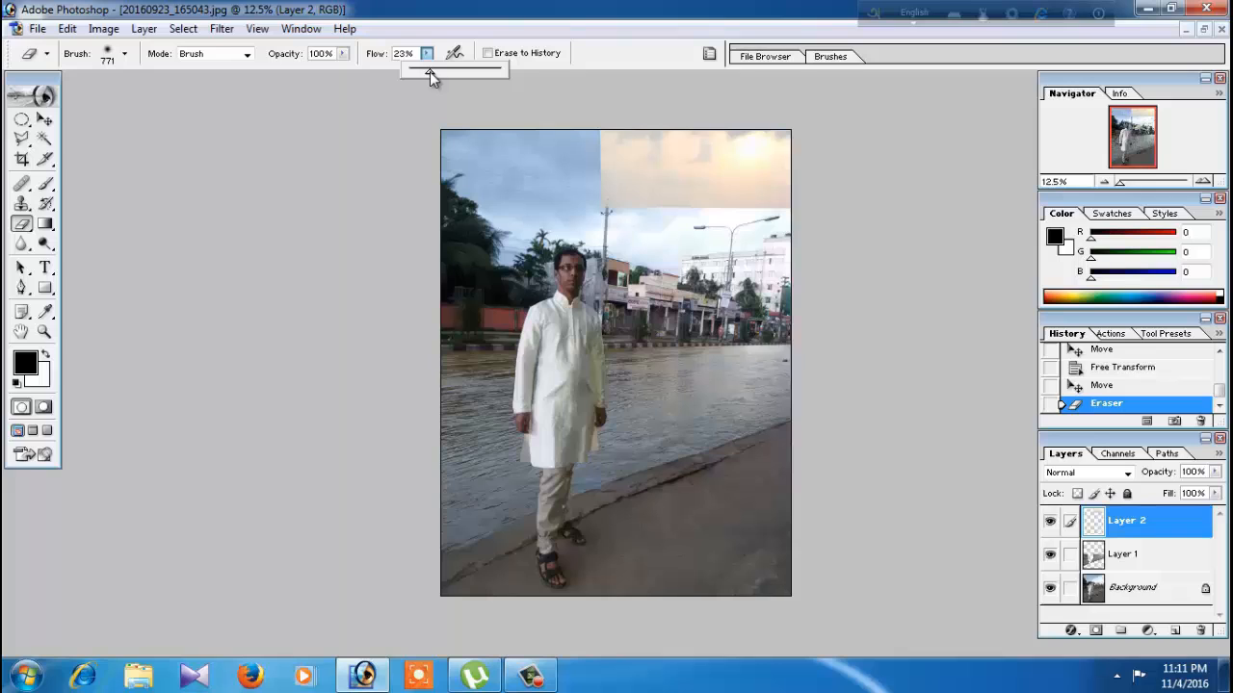
{"action": "mouse_move", "coordinate": [636, 216]}
{"action": "left_mouse_down"}
{"action": "mouse_move", "coordinate": [622, 137]}
{"action": "mouse_move", "coordinate": [590, 185]}
{"action": "mouse_move", "coordinate": [613, 153]}
{"action": "mouse_move", "coordinate": [629, 169]}
{"action": "mouse_move", "coordinate": [605, 166]}
{"action": "mouse_move", "coordinate": [608, 207]}
{"action": "mouse_move", "coordinate": [616, 193]}
{"action": "mouse_move", "coordinate": [661, 229]}
{"action": "mouse_move", "coordinate": [686, 214]}
{"action": "mouse_move", "coordinate": [638, 202]}
{"action": "mouse_move", "coordinate": [779, 211]}
{"action": "mouse_move", "coordinate": [718, 221]}
{"action": "mouse_move", "coordinate": [781, 222]}
{"action": "mouse_move", "coordinate": [625, 234]}
{"action": "left_mouse_up"}
{"action": "left_click", "coordinate": [621, 136]}
{"action": "left_click", "coordinate": [615, 154]}
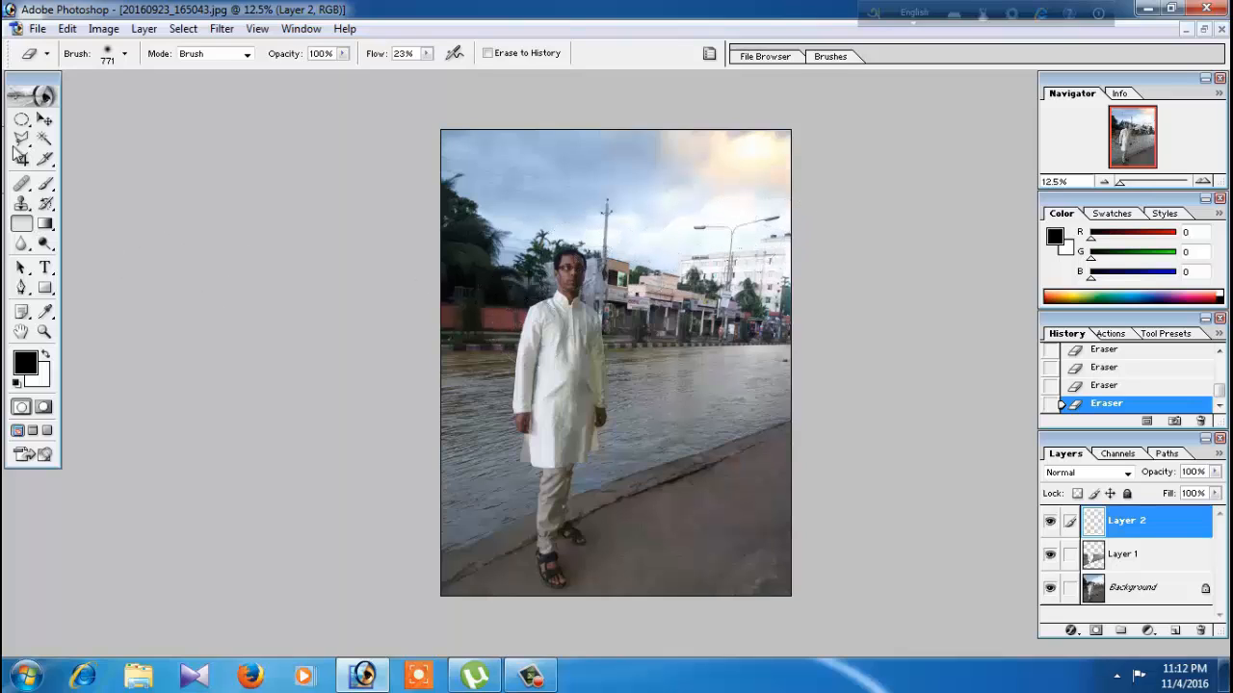
Bring the 026191836_prevstill.jpeg beach photo to the front of the workspace and deselect its sky
{"action": "left_click", "coordinate": [45, 122]}
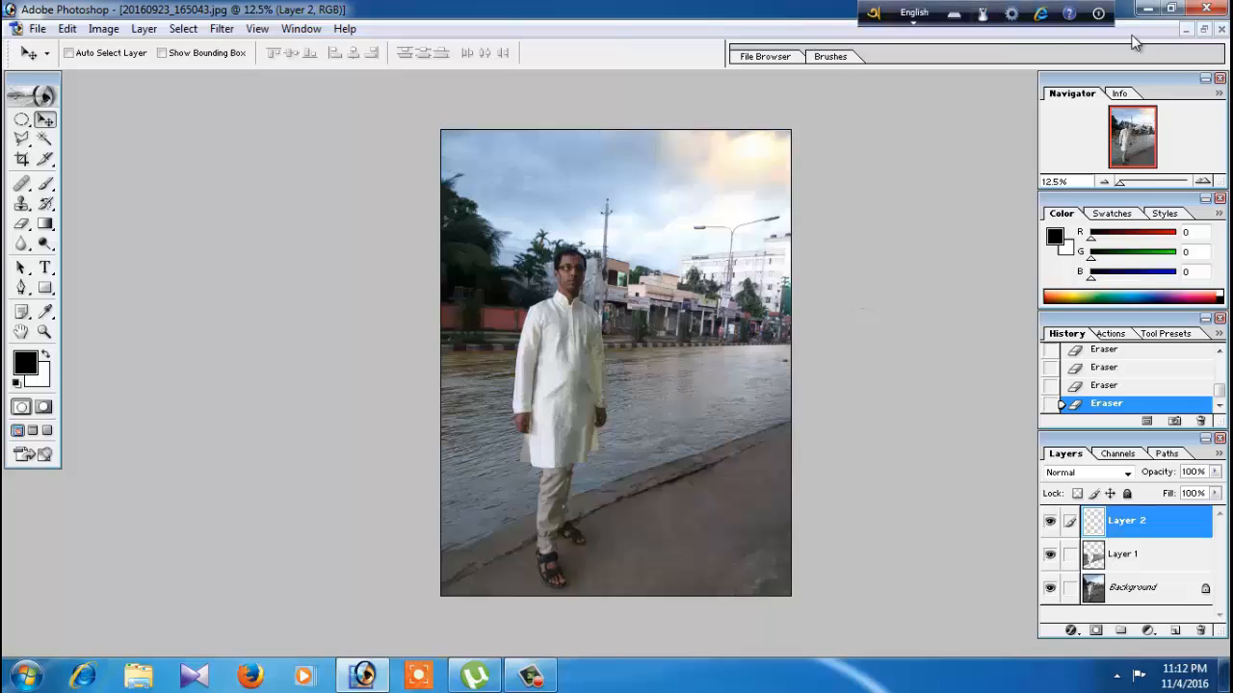
{"action": "left_click", "coordinate": [1204, 32]}
{"action": "left_click", "coordinate": [775, 310]}
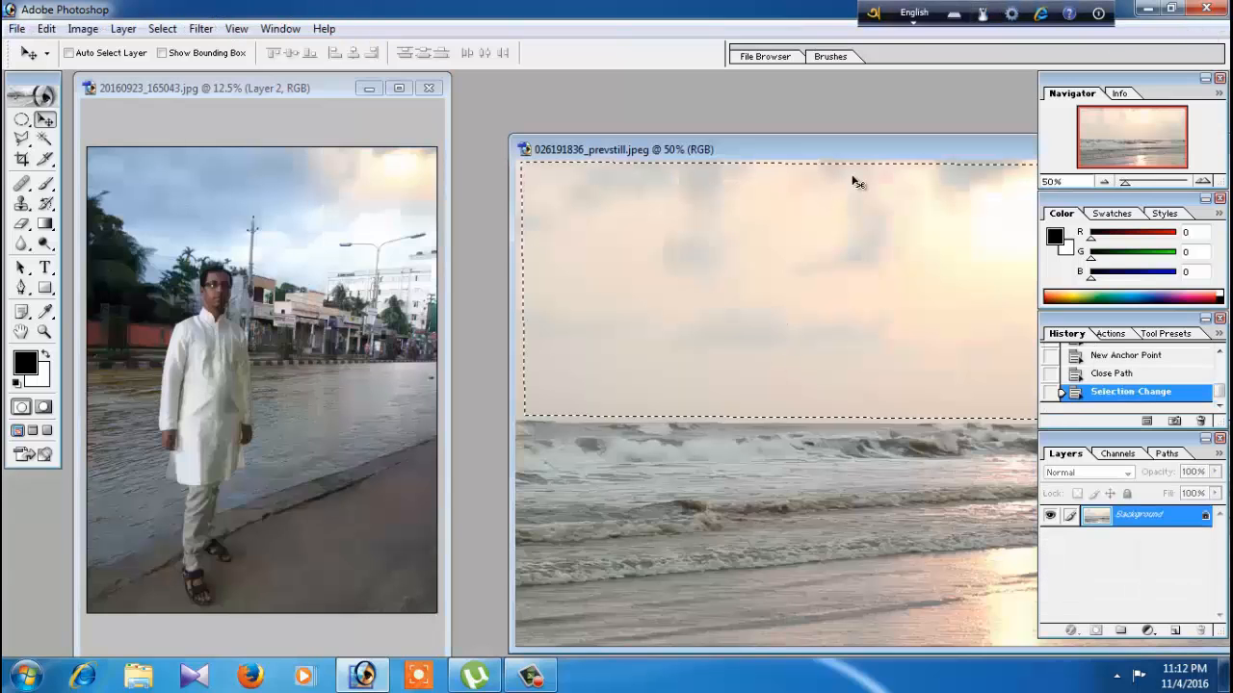
{"action": "left_click_drag", "start_coordinate": [872, 157], "coordinate": [492, 107]}
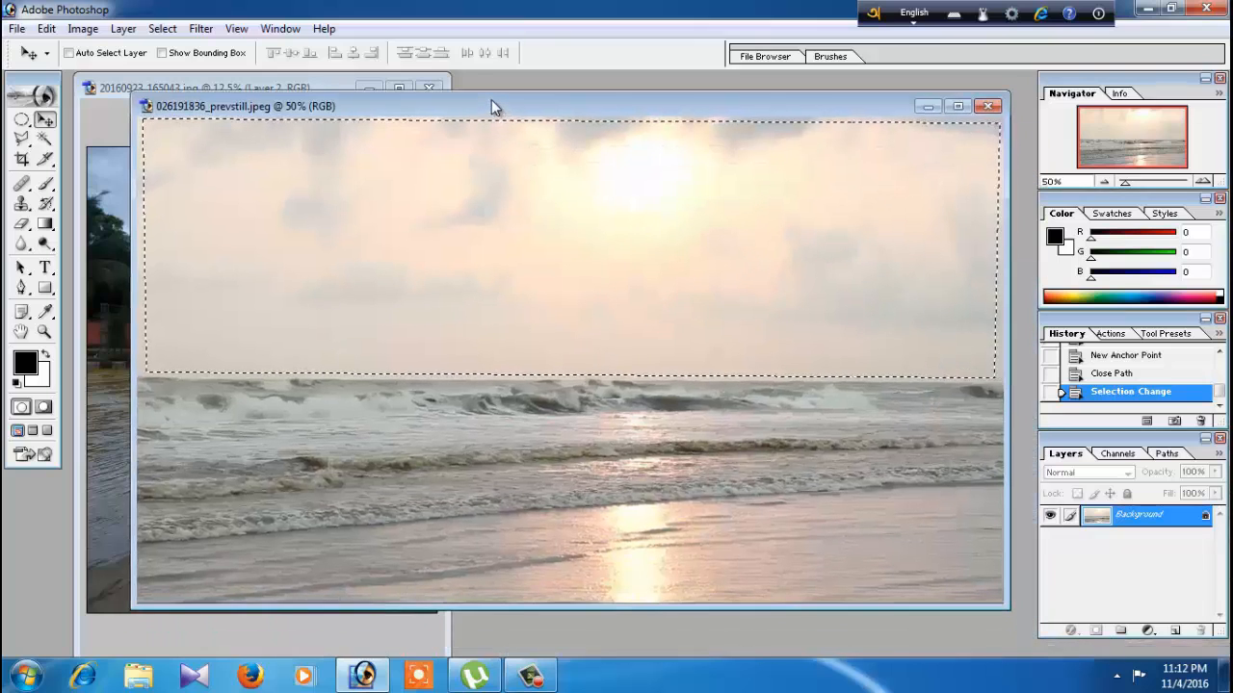
{"action": "key", "text": "ctrl+minus"}
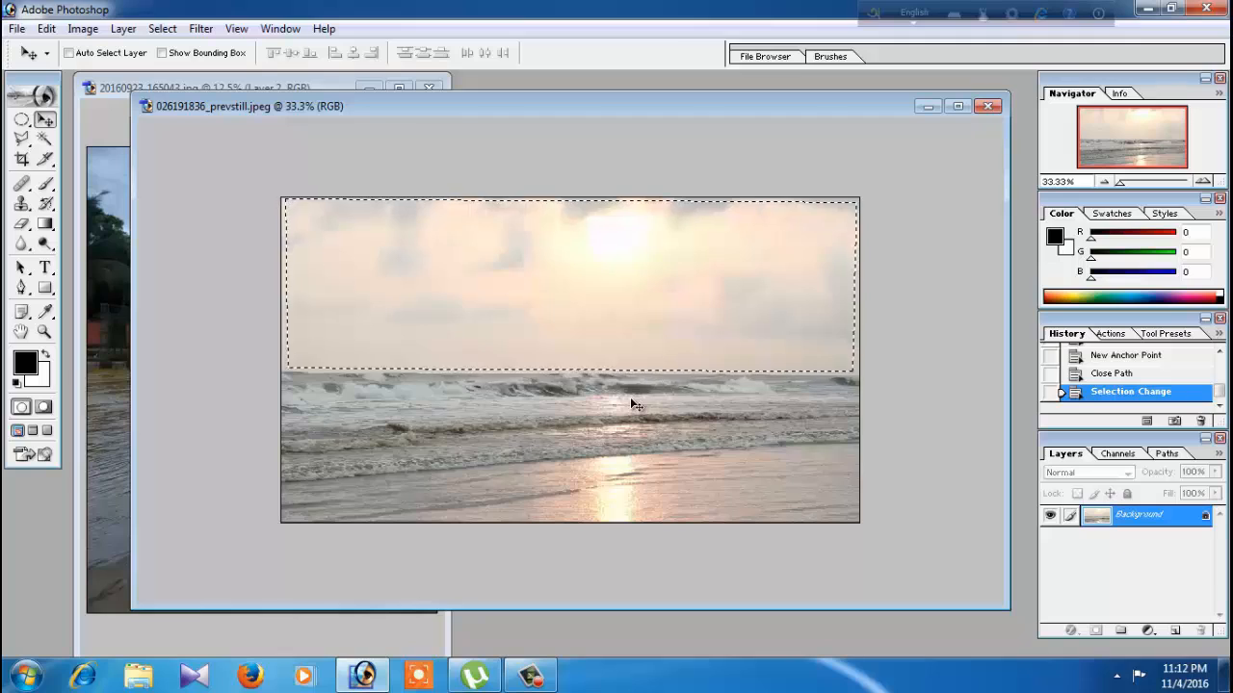
{"action": "key", "text": "ctrl+d"}
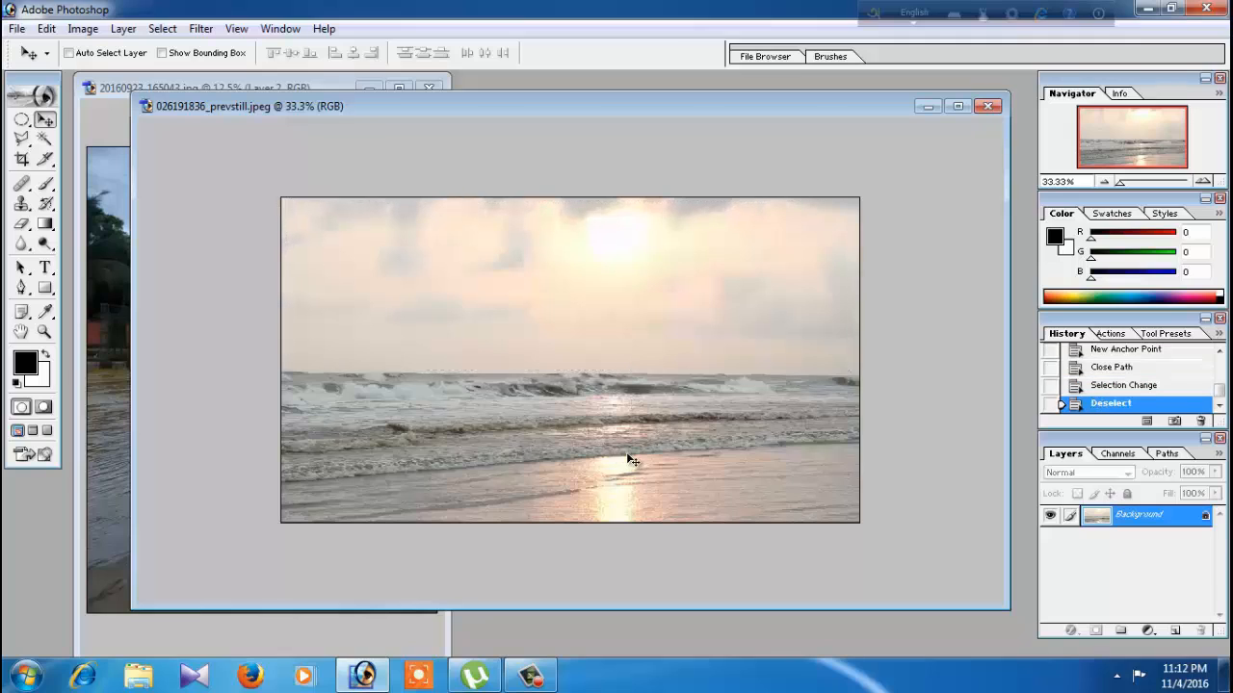
Outline the sunlit wet sand and shallow waves below the sun with a closed Pen path and convert it to a selection
{"action": "left_click", "coordinate": [21, 287]}
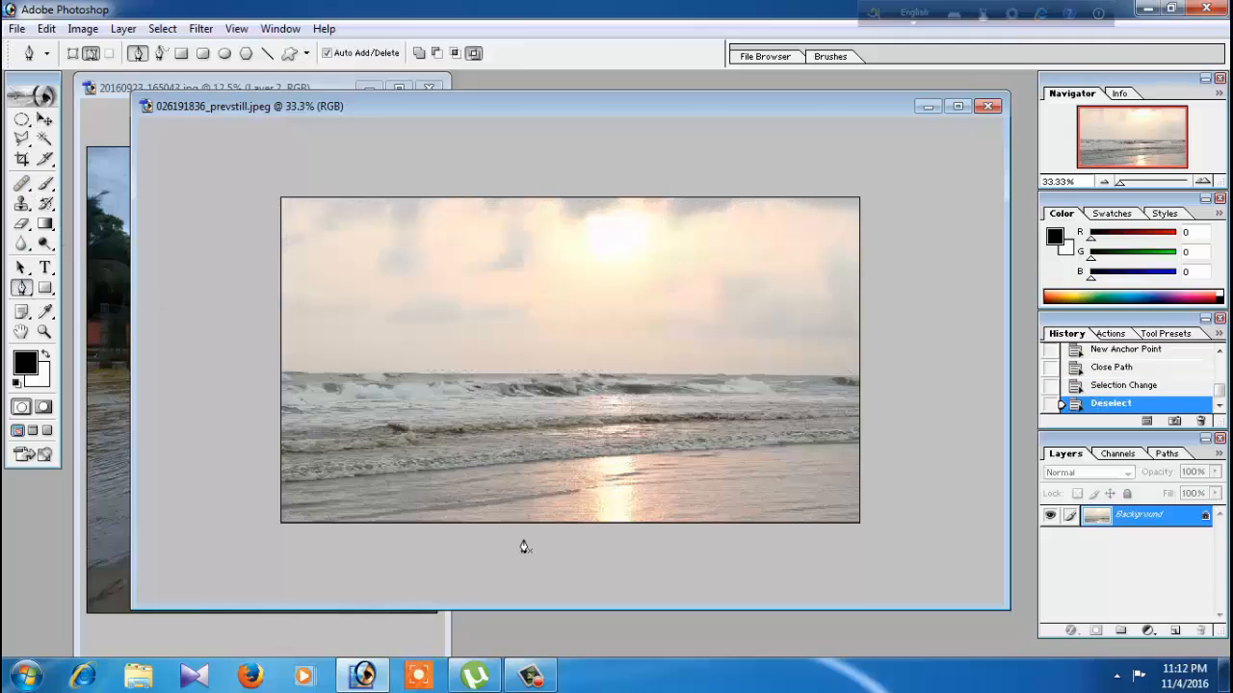
{"action": "left_click", "coordinate": [403, 520]}
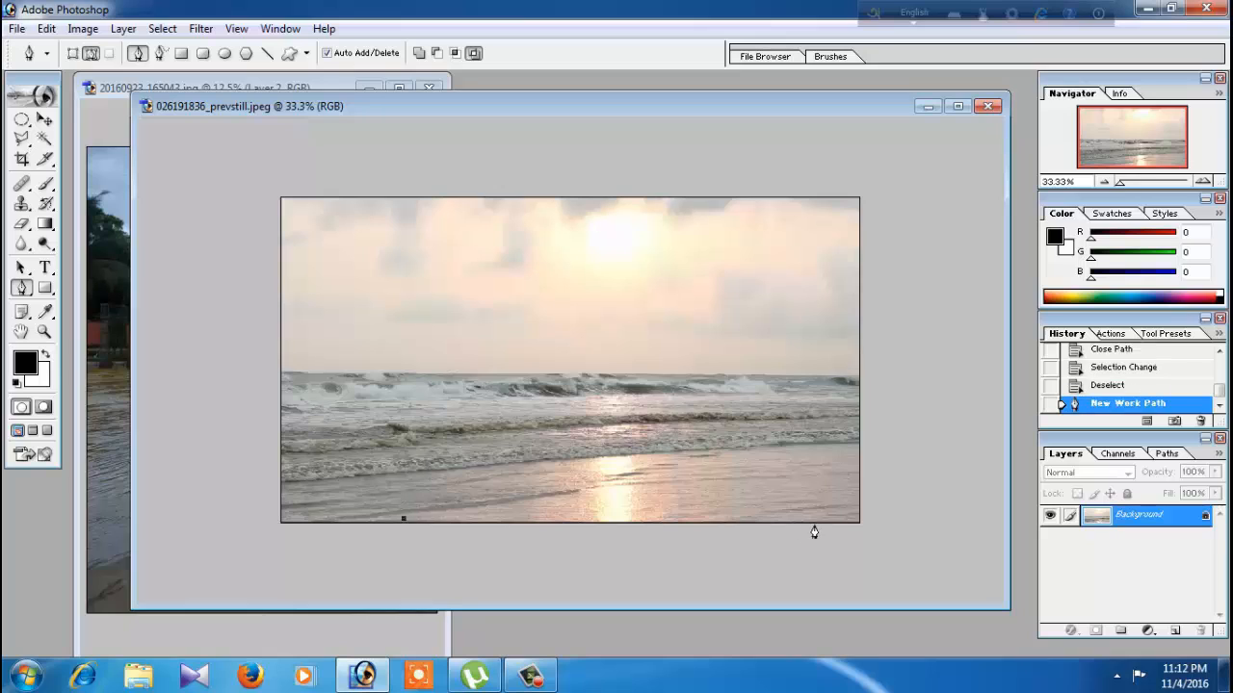
{"action": "left_click", "coordinate": [823, 525]}
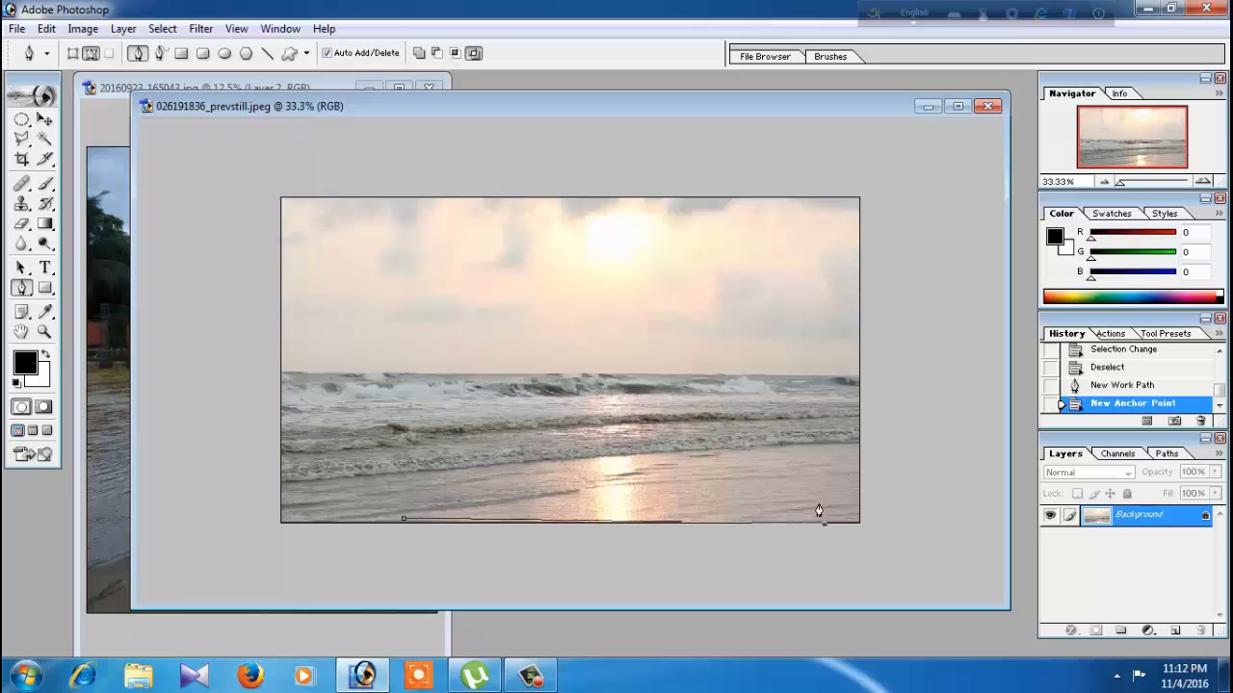
{"action": "left_click", "coordinate": [803, 423]}
{"action": "left_click", "coordinate": [529, 436]}
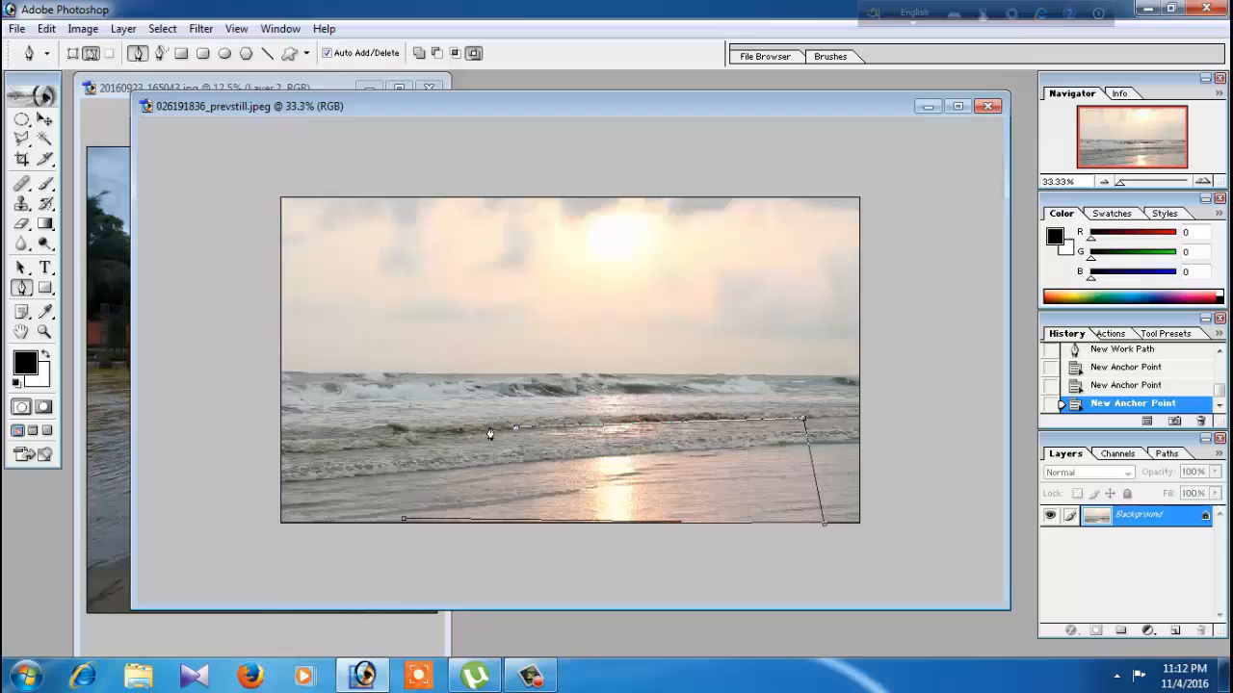
{"action": "left_click", "coordinate": [433, 447]}
{"action": "left_click", "coordinate": [404, 521]}
{"action": "key", "text": "ctrl+Return"}
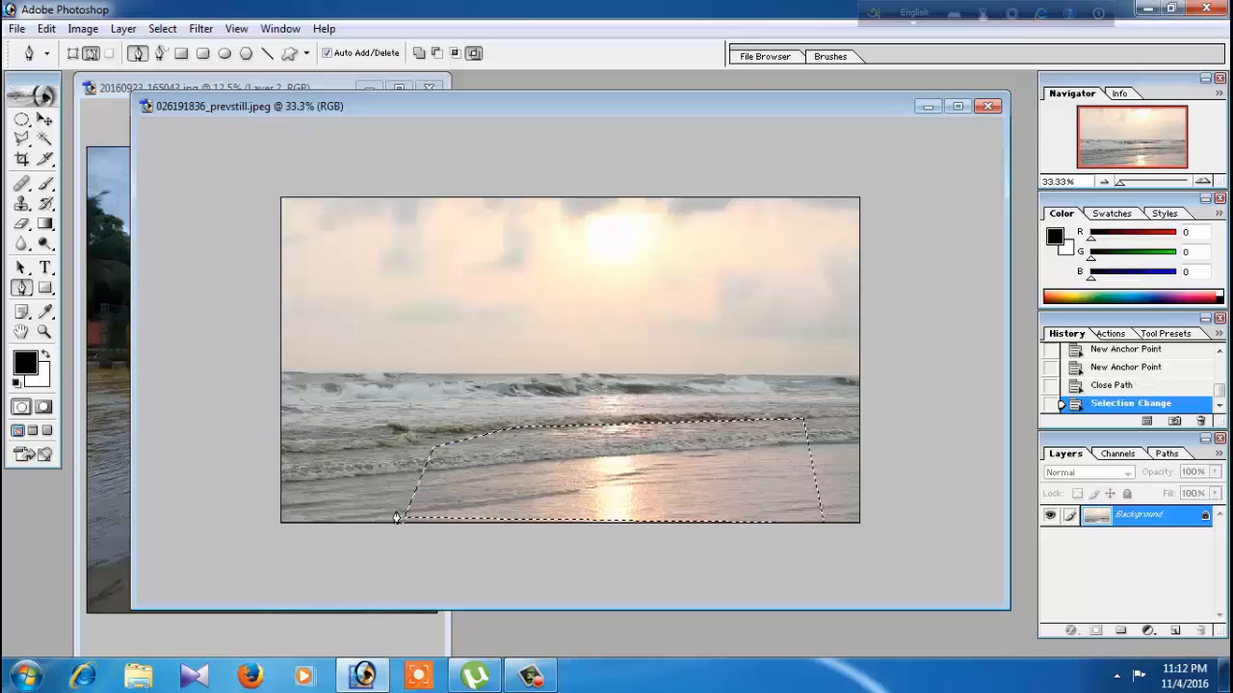
Copy the selected sun reflection into the maximized 20160923_165043.jpg portrait as a new layer, placed on the river at the photo's right edge
{"action": "left_click", "coordinate": [44, 122]}
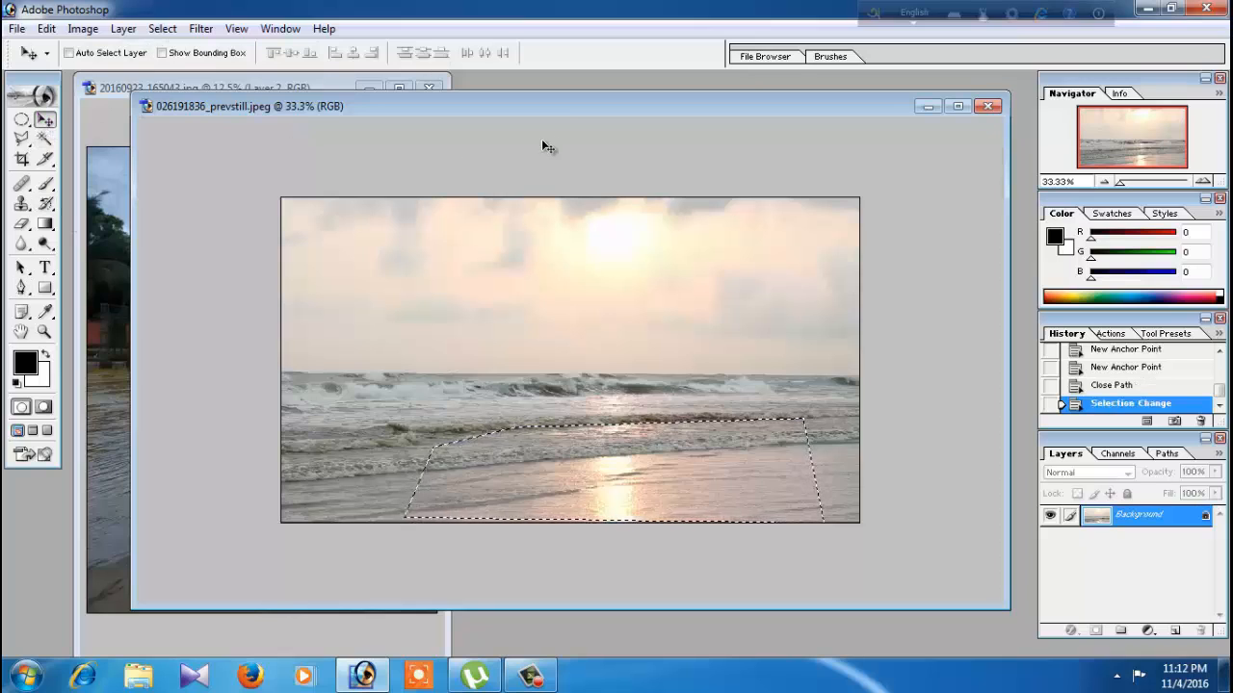
{"action": "left_click_drag", "start_coordinate": [559, 108], "coordinate": [1000, 86]}
{"action": "left_click_drag", "start_coordinate": [987, 438], "coordinate": [351, 395]}
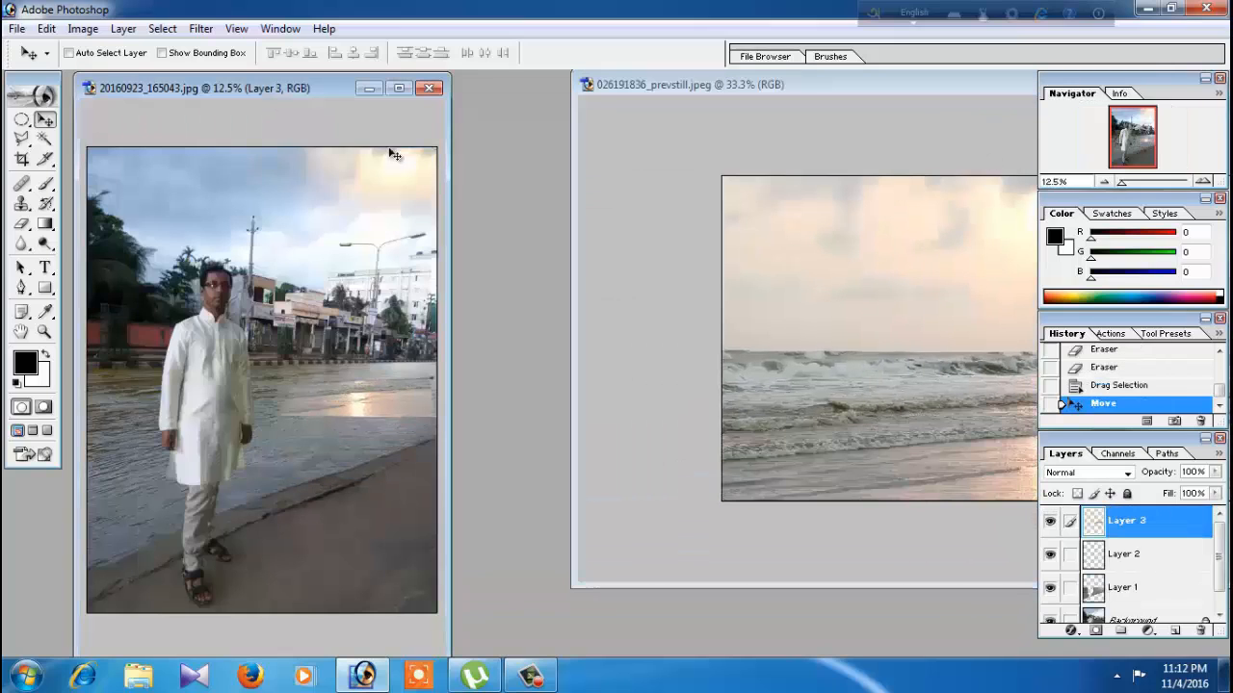
{"action": "left_click", "coordinate": [399, 88]}
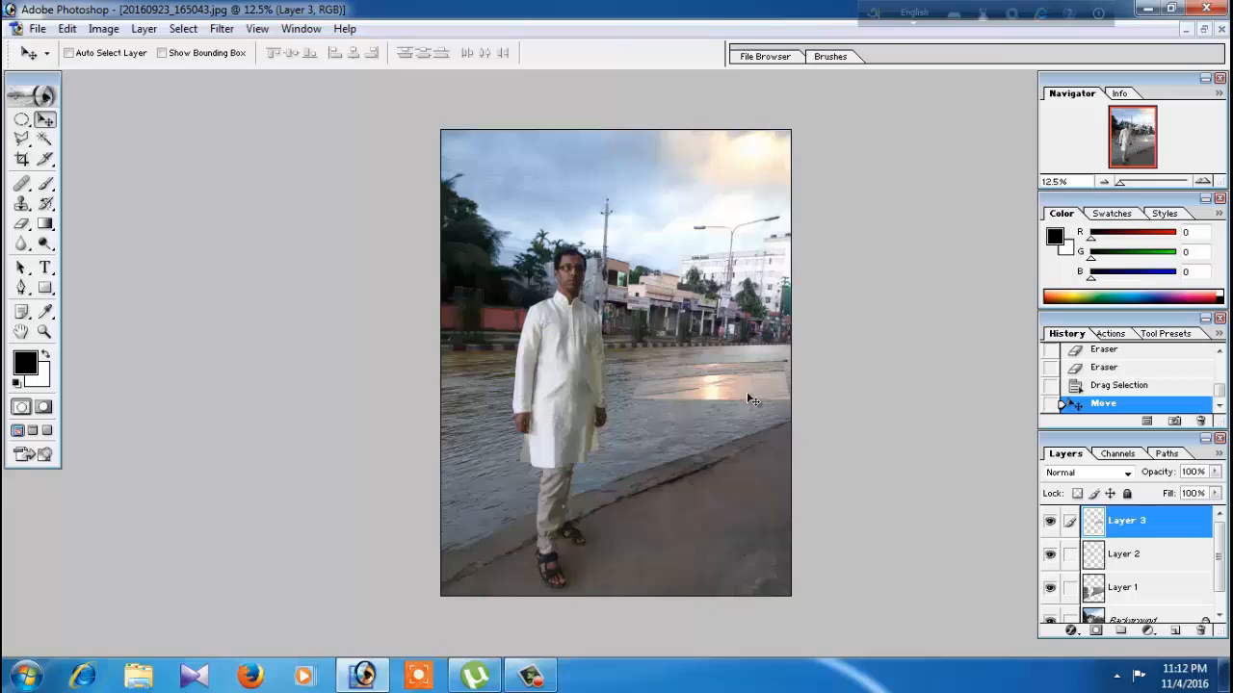
{"action": "left_click_drag", "start_coordinate": [751, 400], "coordinate": [787, 395]}
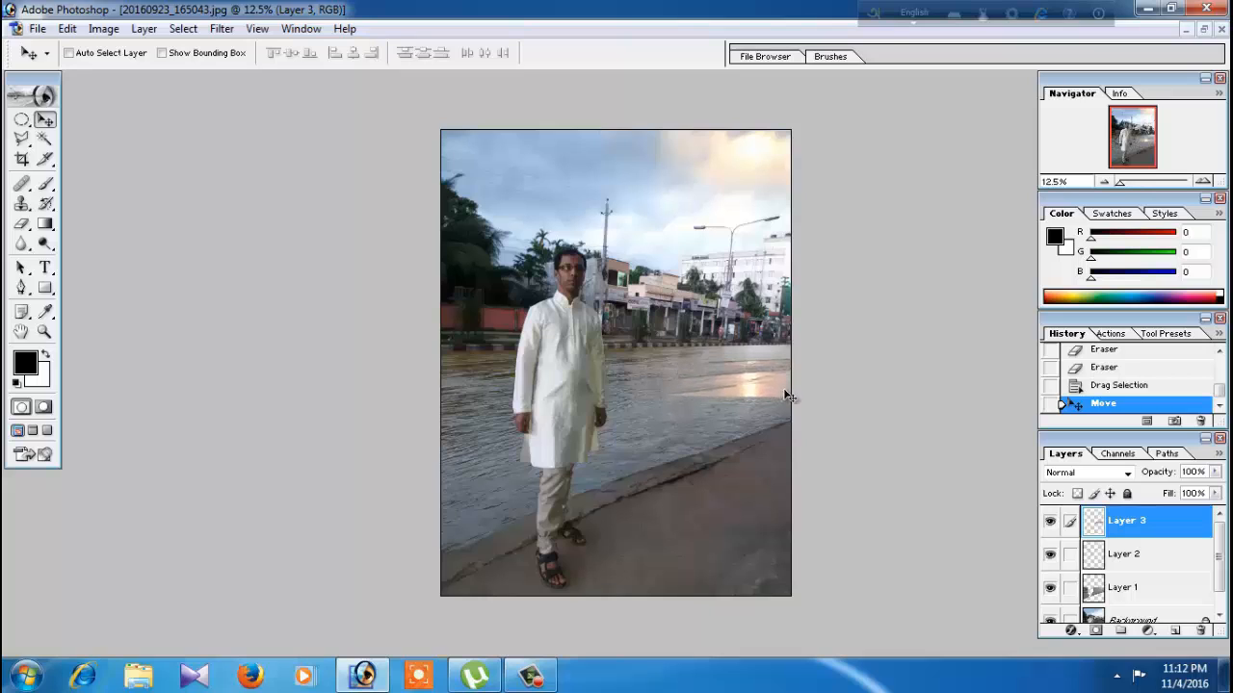
Scale the sun reflection layer to 165.5% width and 263.2% height with Free Transform, covering the river to the right of the man
{"action": "key", "text": "ctrl+t"}
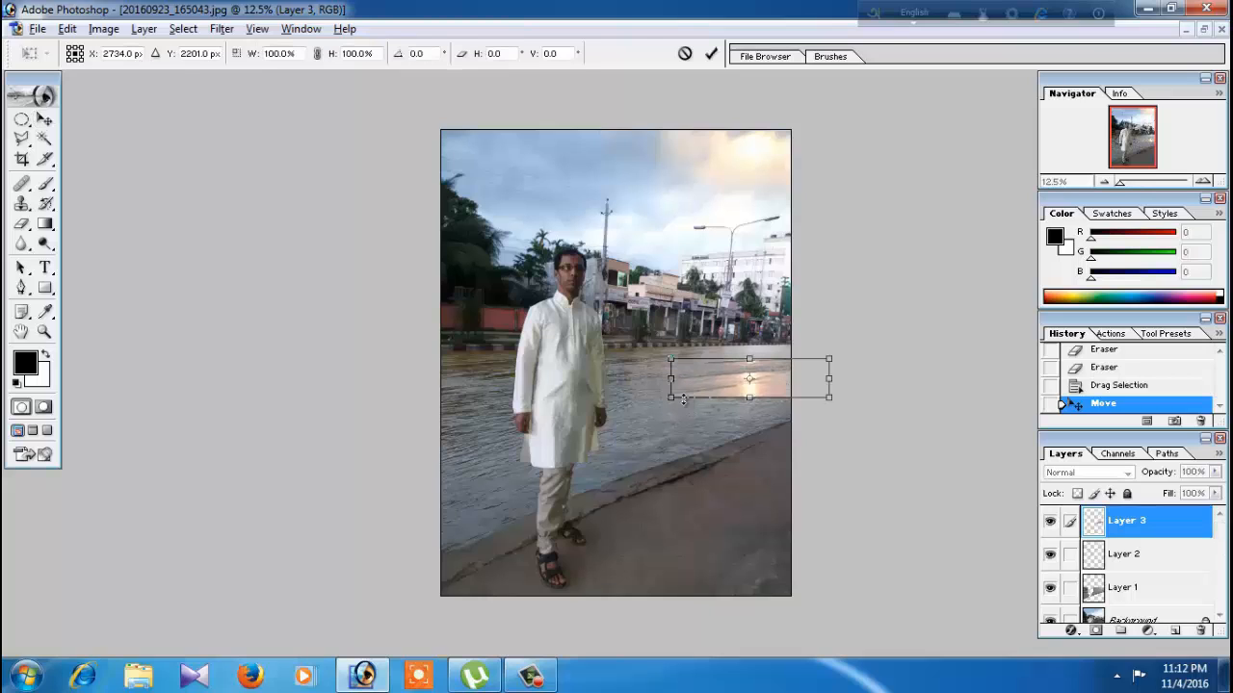
{"action": "left_click_drag", "start_coordinate": [673, 398], "coordinate": [630, 438]}
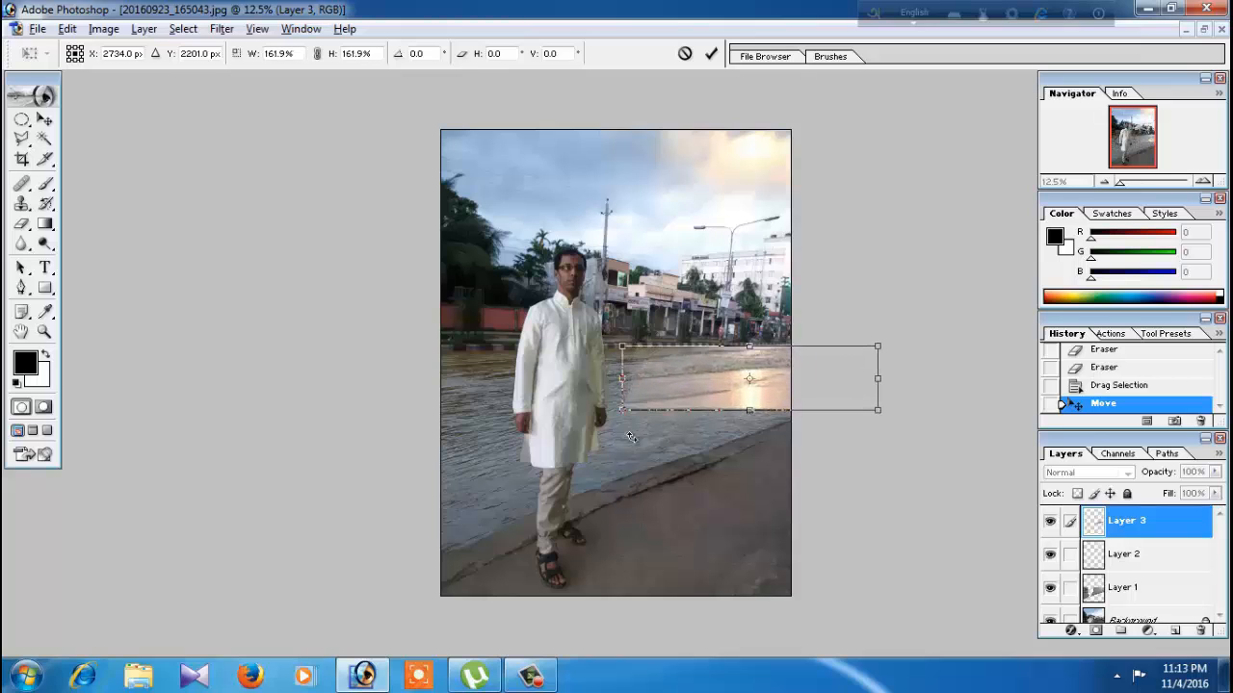
{"action": "left_click_drag", "start_coordinate": [713, 397], "coordinate": [742, 433]}
{"action": "left_click_drag", "start_coordinate": [742, 347], "coordinate": [766, 359]}
{"action": "left_click_drag", "start_coordinate": [621, 378], "coordinate": [581, 384]}
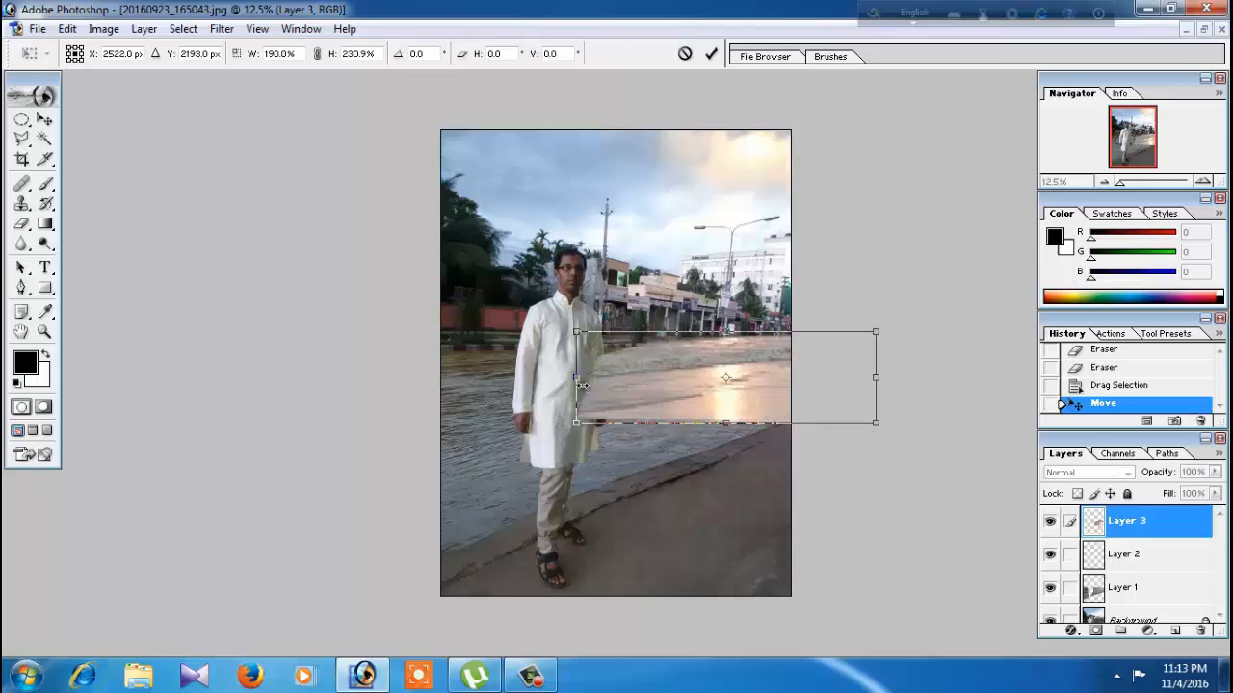
{"action": "left_click_drag", "start_coordinate": [726, 333], "coordinate": [725, 317]}
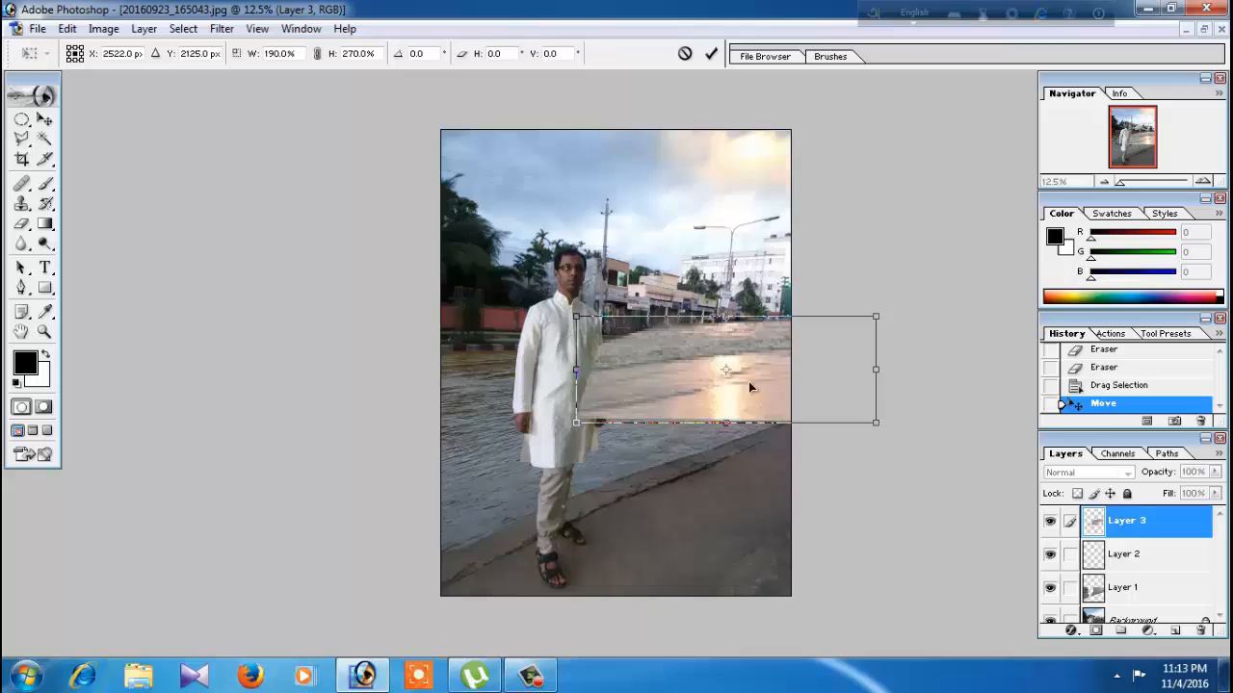
{"action": "mouse_move", "coordinate": [756, 421]}
{"action": "left_mouse_down"}
{"action": "mouse_move", "coordinate": [755, 435]}
{"action": "mouse_move", "coordinate": [768, 403]}
{"action": "left_mouse_up"}
{"action": "left_click_drag", "start_coordinate": [883, 317], "coordinate": [865, 333]}
{"action": "left_click_drag", "start_coordinate": [651, 389], "coordinate": [651, 400]}
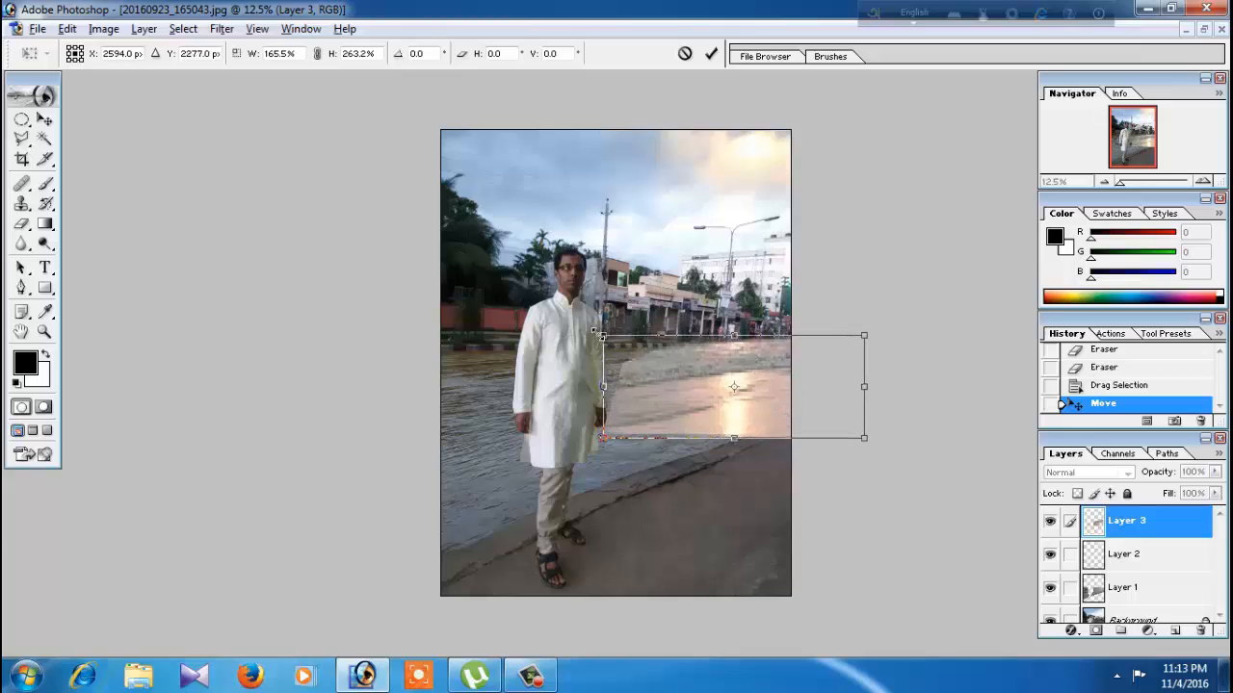
{"action": "left_click_drag", "start_coordinate": [593, 332], "coordinate": [588, 323]}
{"action": "key", "text": "Return"}
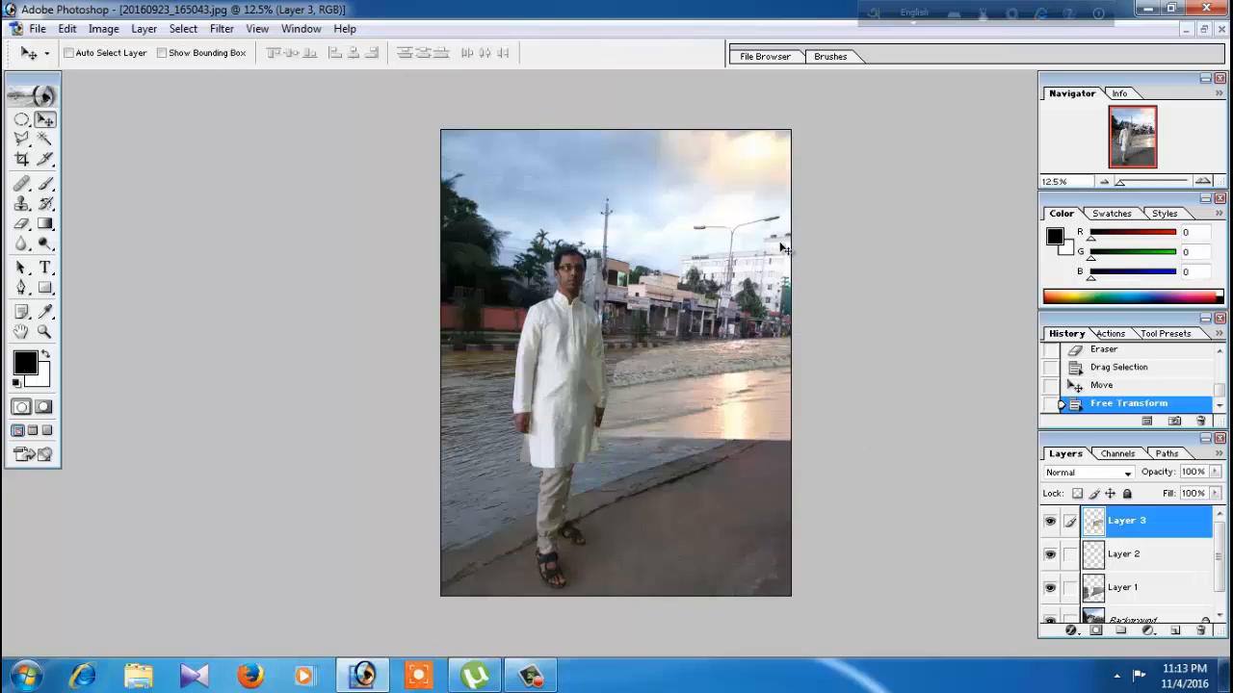
Erase the sun reflection layer's left, upper and lower edges with the soft brush to blend it into the river and clear the pavement
{"action": "key", "text": "ctrl+plus"}
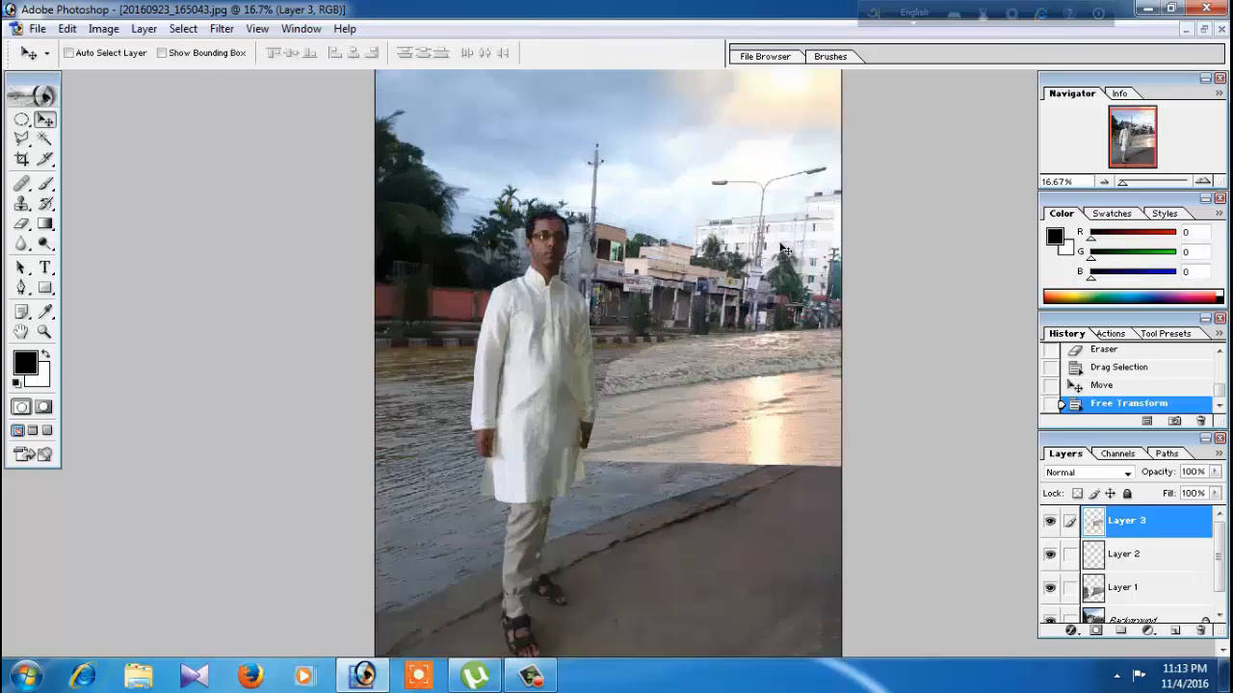
{"action": "left_click", "coordinate": [21, 223]}
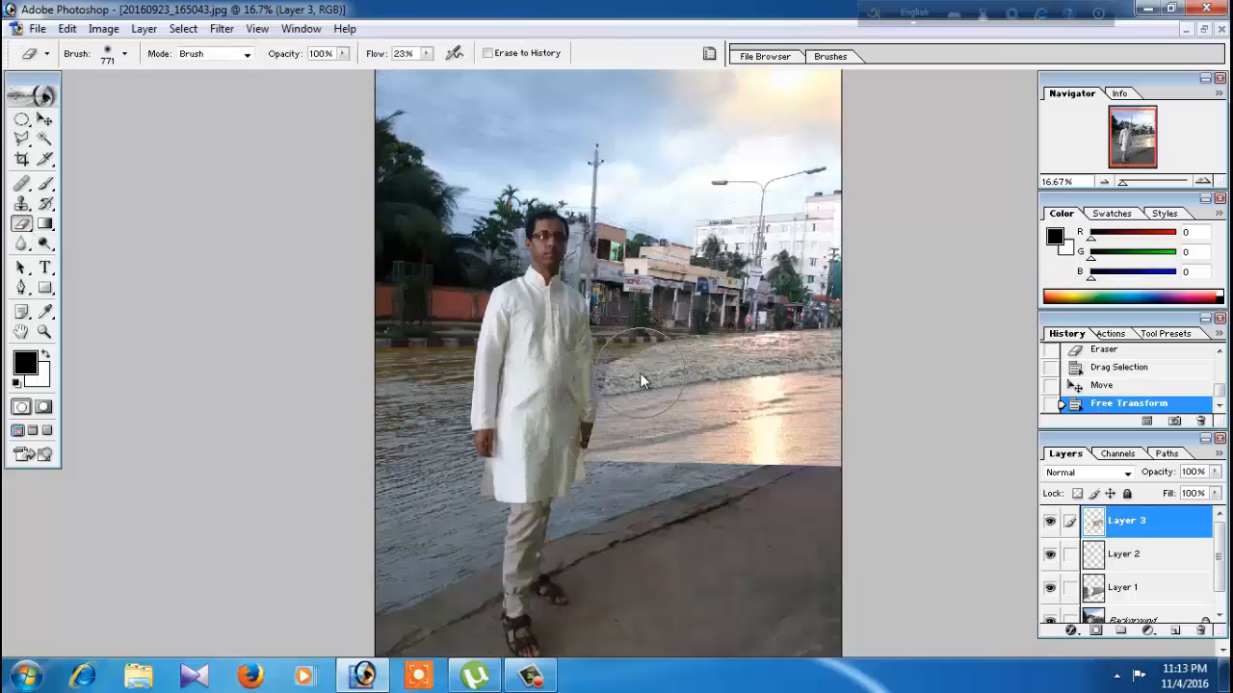
{"action": "left_click", "coordinate": [639, 373]}
{"action": "left_click", "coordinate": [618, 384]}
{"action": "left_click", "coordinate": [611, 404]}
{"action": "left_click", "coordinate": [605, 427]}
{"action": "left_click", "coordinate": [611, 383]}
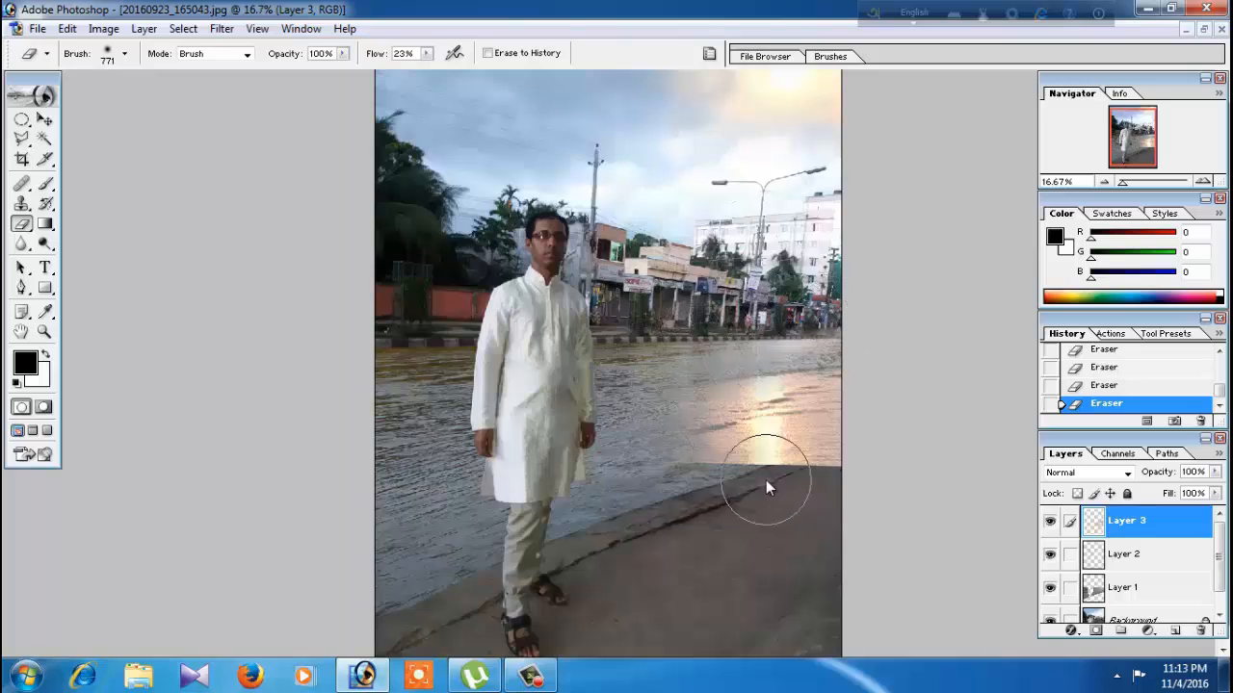
{"action": "mouse_move", "coordinate": [737, 488]}
{"action": "left_mouse_down"}
{"action": "mouse_move", "coordinate": [844, 488]}
{"action": "mouse_move", "coordinate": [760, 501]}
{"action": "mouse_move", "coordinate": [893, 466]}
{"action": "mouse_move", "coordinate": [776, 504]}
{"action": "mouse_move", "coordinate": [828, 486]}
{"action": "mouse_move", "coordinate": [791, 503]}
{"action": "mouse_move", "coordinate": [826, 519]}
{"action": "mouse_move", "coordinate": [846, 505]}
{"action": "mouse_move", "coordinate": [696, 506]}
{"action": "mouse_move", "coordinate": [805, 488]}
{"action": "mouse_move", "coordinate": [689, 492]}
{"action": "mouse_move", "coordinate": [724, 495]}
{"action": "mouse_move", "coordinate": [671, 513]}
{"action": "mouse_move", "coordinate": [793, 502]}
{"action": "left_mouse_up"}
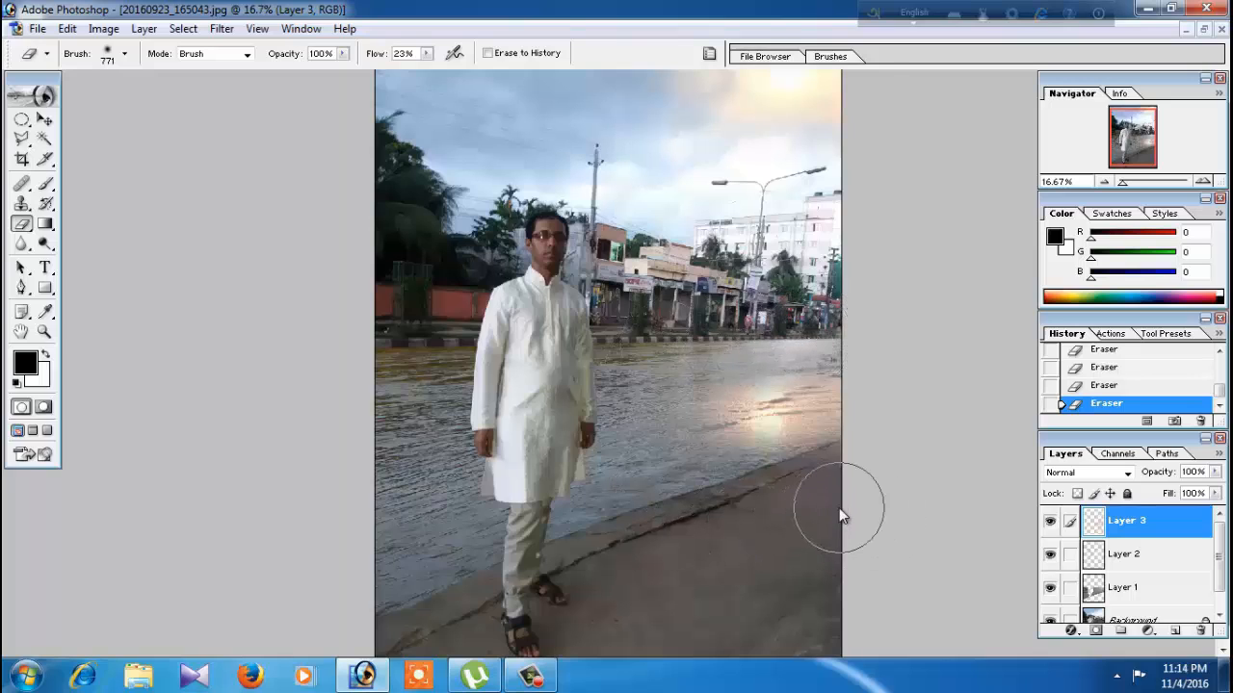
Stretch the sun reflection layer upward to 135.1% height with Free Transform, keeping its lower edge in place
{"action": "key", "text": "ctrl+minus"}
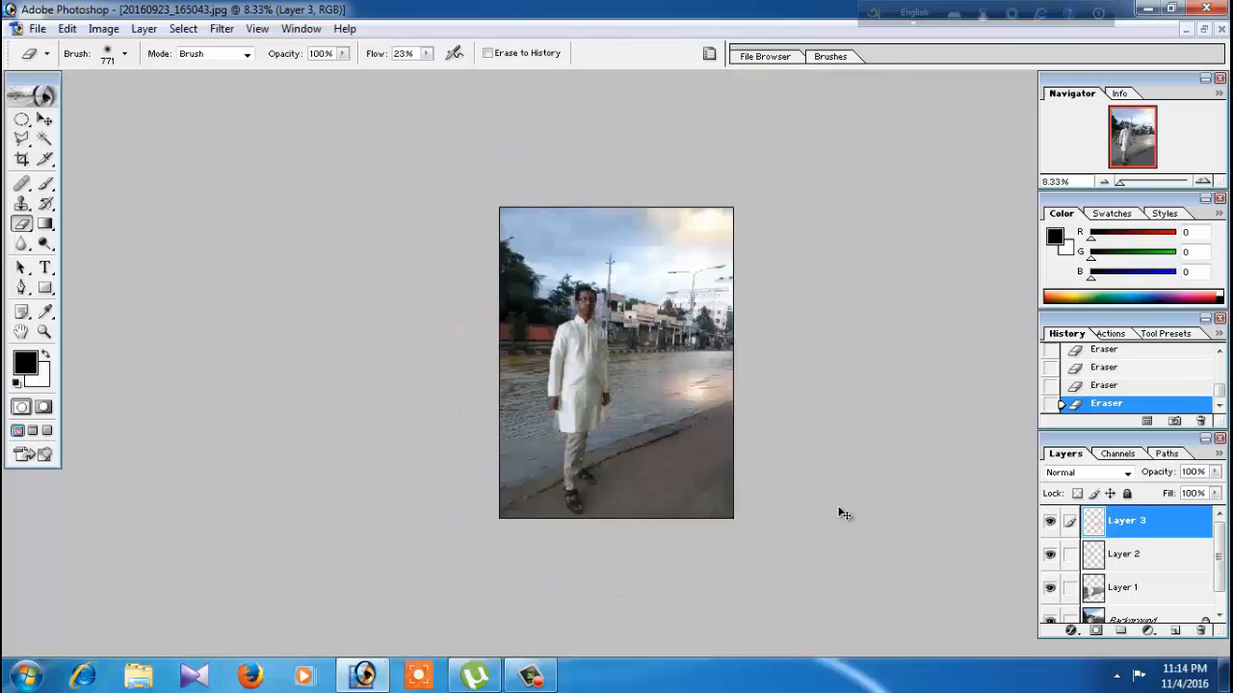
{"action": "left_click", "coordinate": [44, 121]}
{"action": "key", "text": "ctrl+t"}
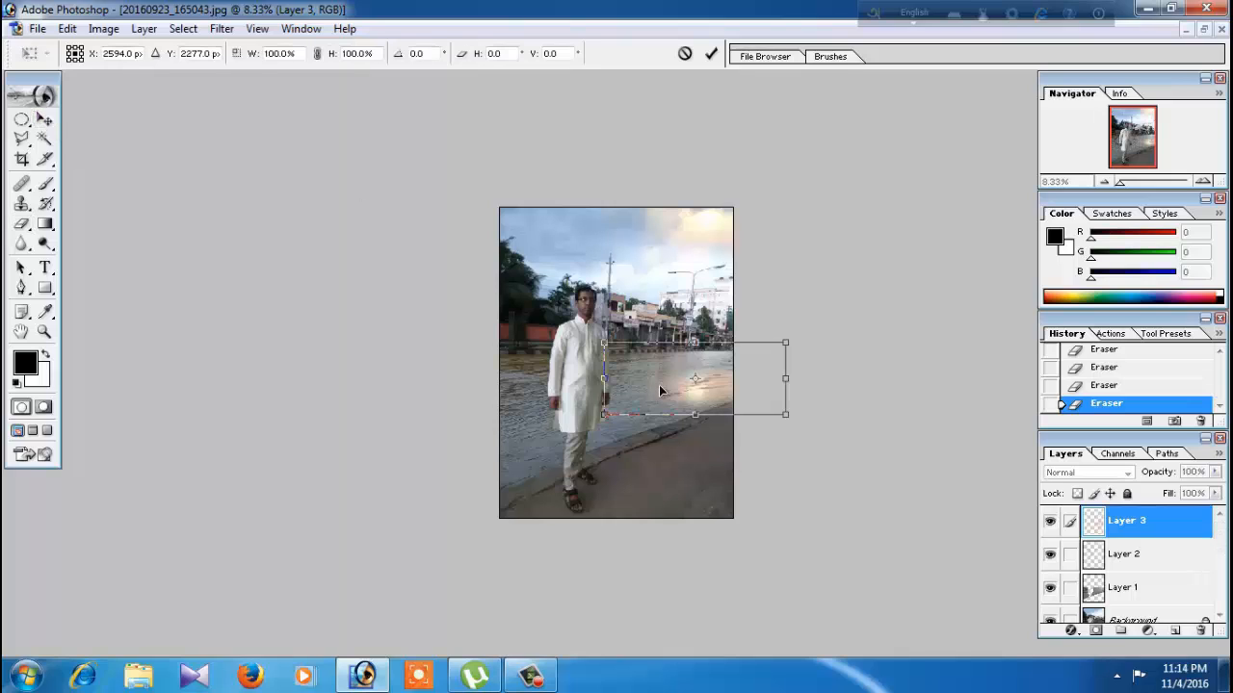
{"action": "left_click_drag", "start_coordinate": [700, 346], "coordinate": [701, 321]}
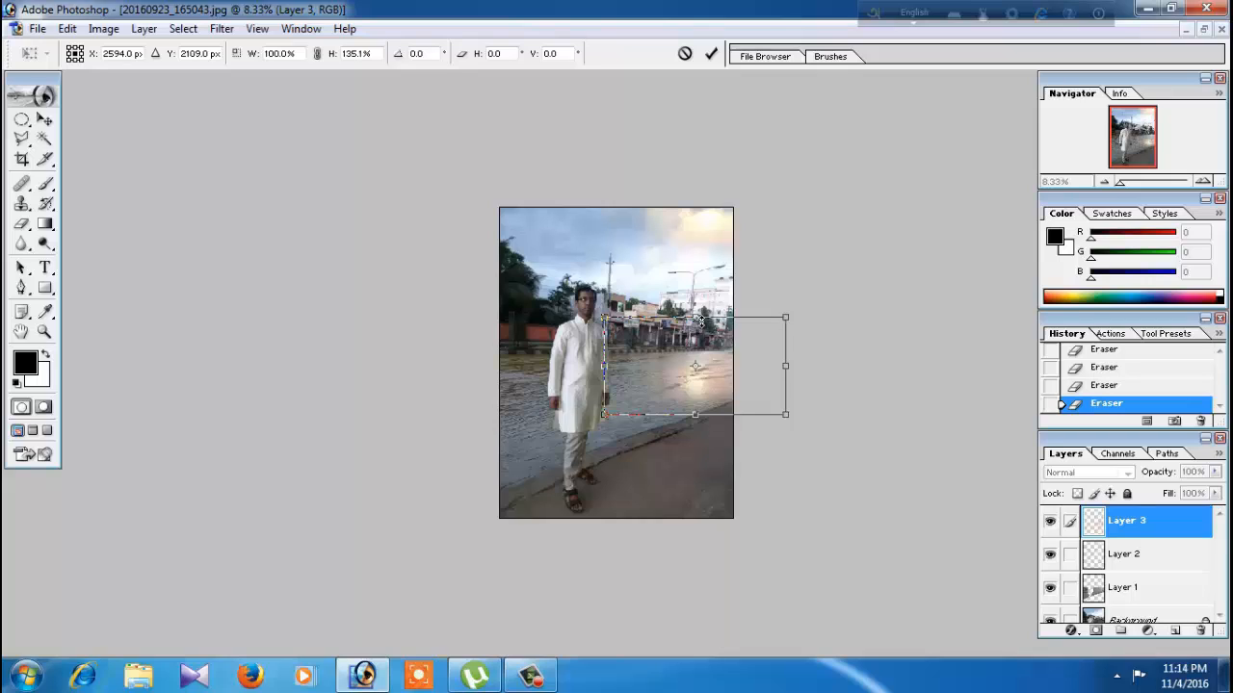
{"action": "key", "text": "v"}
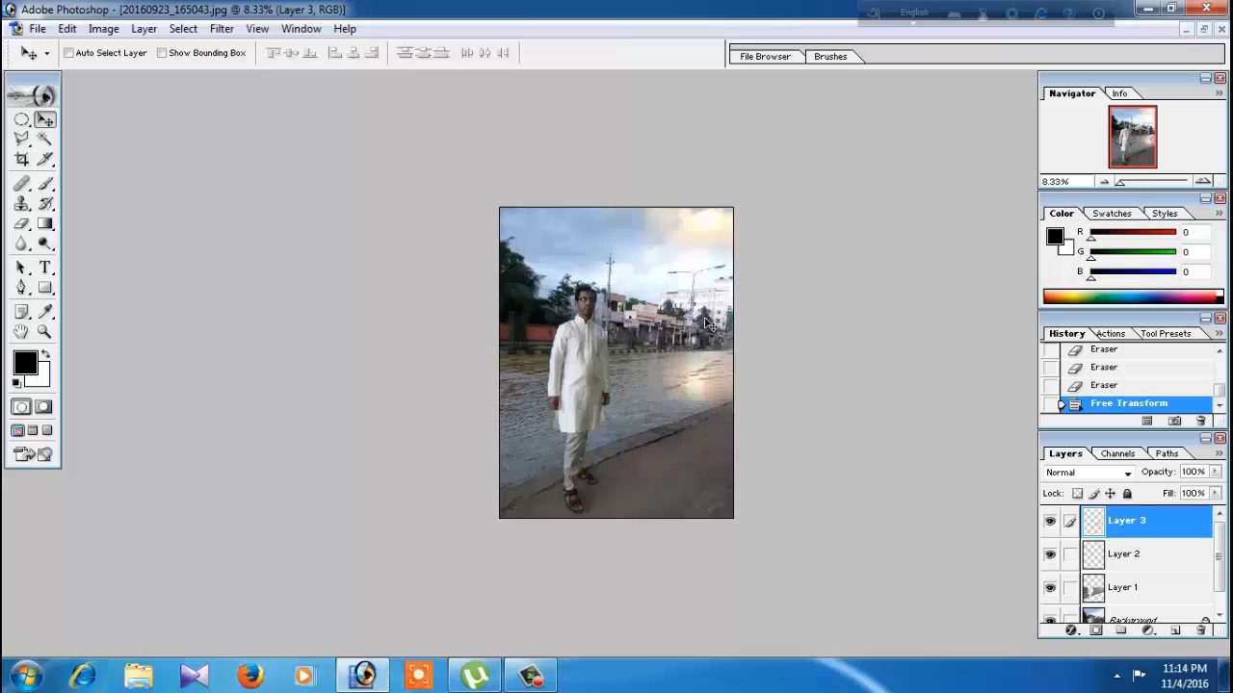
Outline the area above the river's far curb with a Pen path, delete the reflection layer's pixels inside it, and deselect
{"action": "key", "text": "ctrl+plus"}
{"action": "key", "text": "ctrl+plus"}
{"action": "key", "text": "ctrl+plus"}
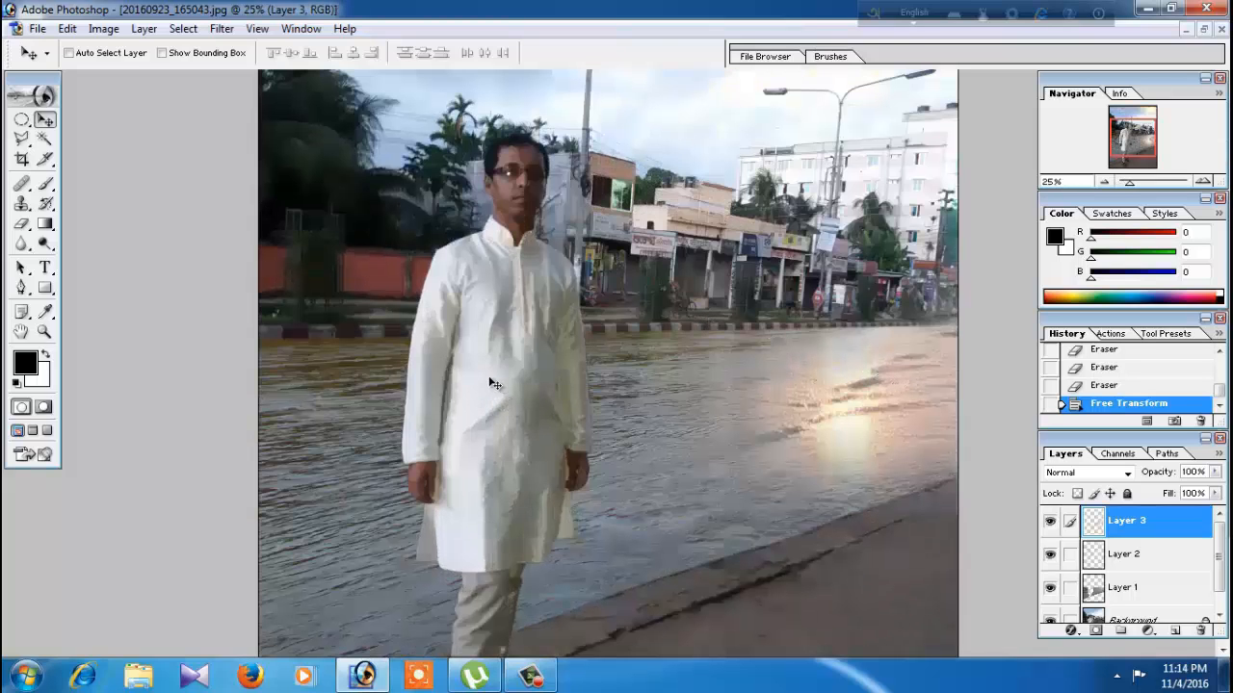
{"action": "left_click", "coordinate": [21, 288]}
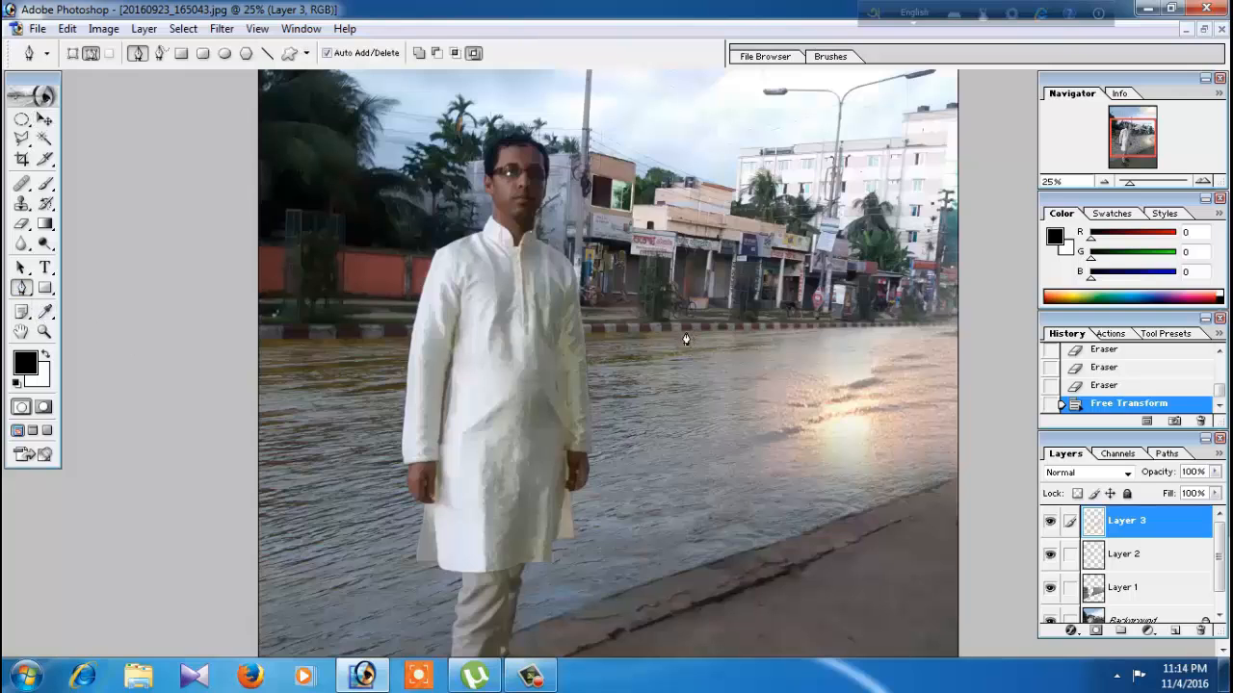
{"action": "left_click", "coordinate": [639, 332]}
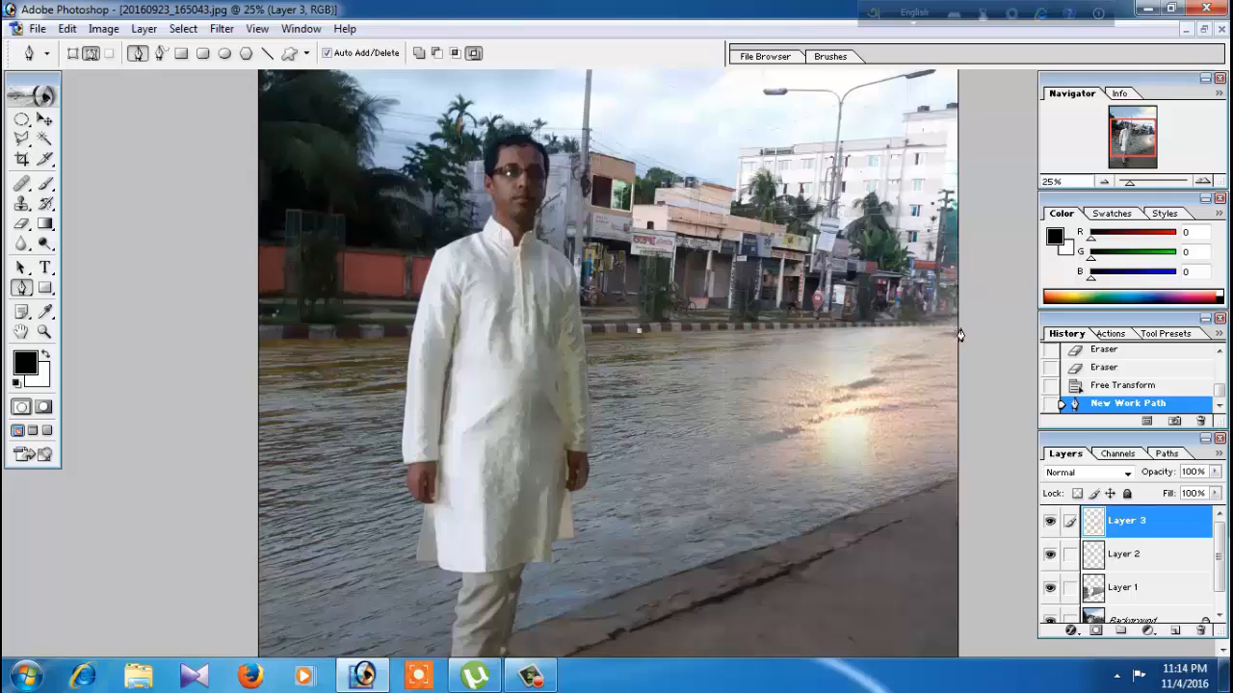
{"action": "left_click", "coordinate": [961, 327]}
{"action": "left_click", "coordinate": [976, 273]}
{"action": "left_click", "coordinate": [785, 216]}
{"action": "left_click", "coordinate": [646, 258]}
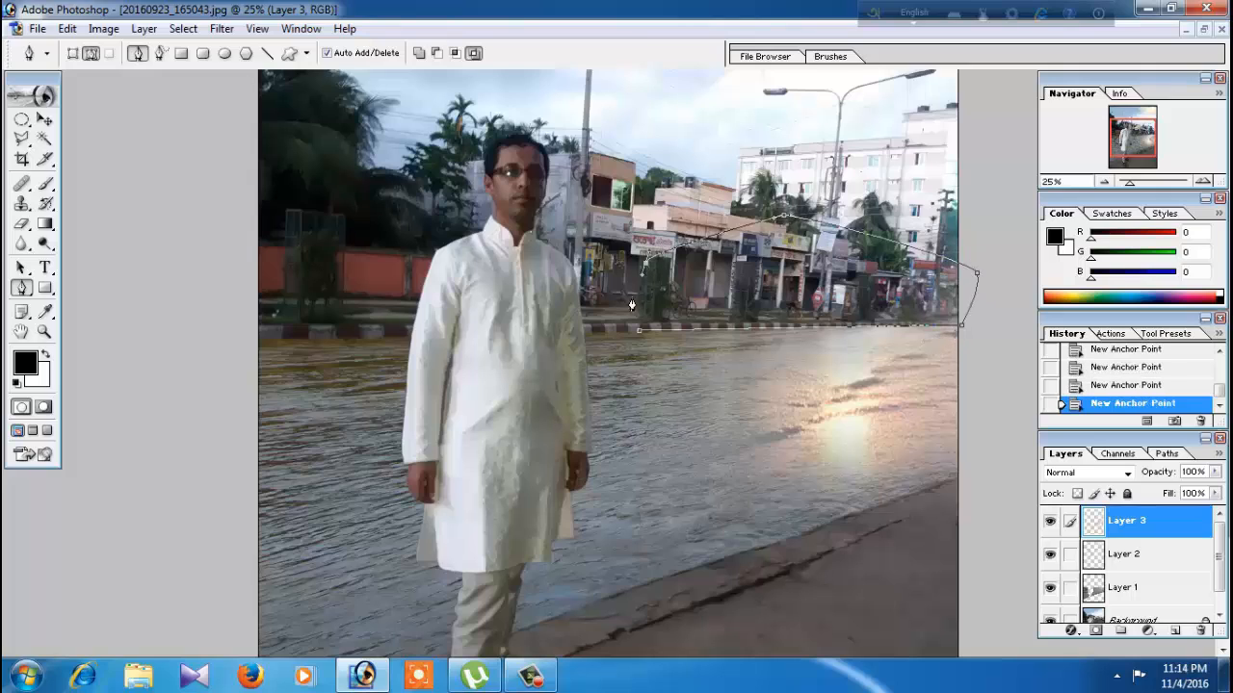
{"action": "left_click", "coordinate": [637, 306]}
{"action": "key", "text": "ctrl+Return"}
{"action": "key", "text": "Delete"}
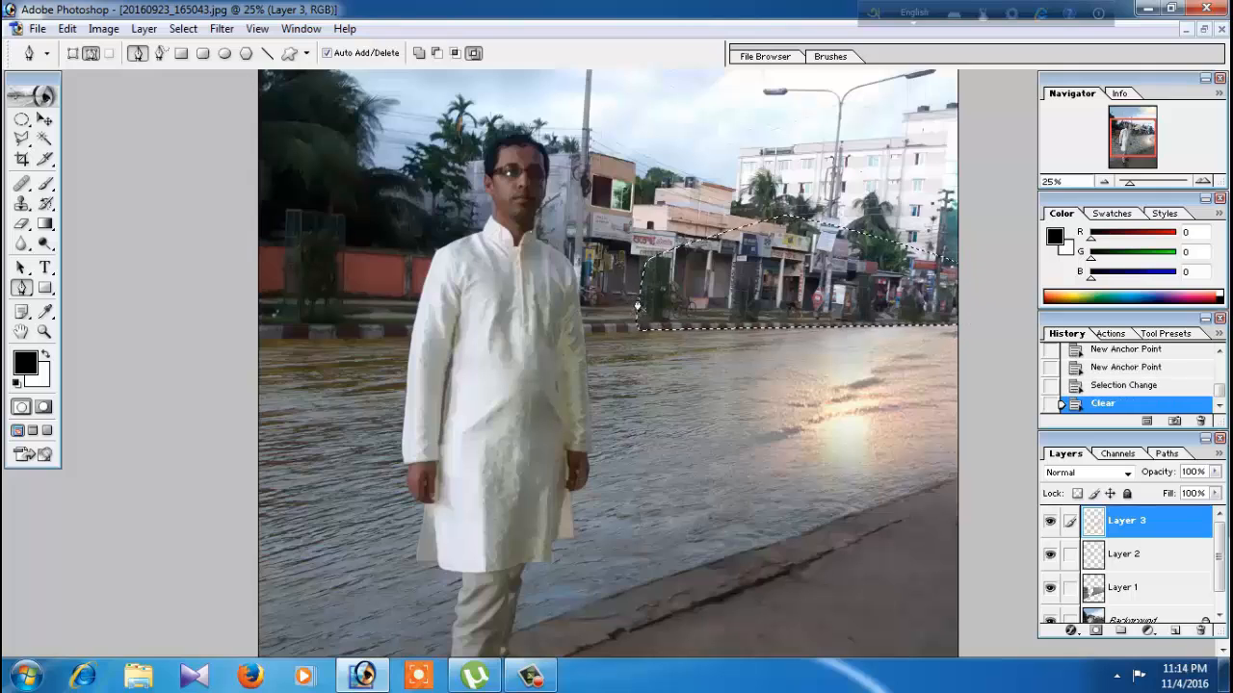
{"action": "key", "text": "ctrl+d"}
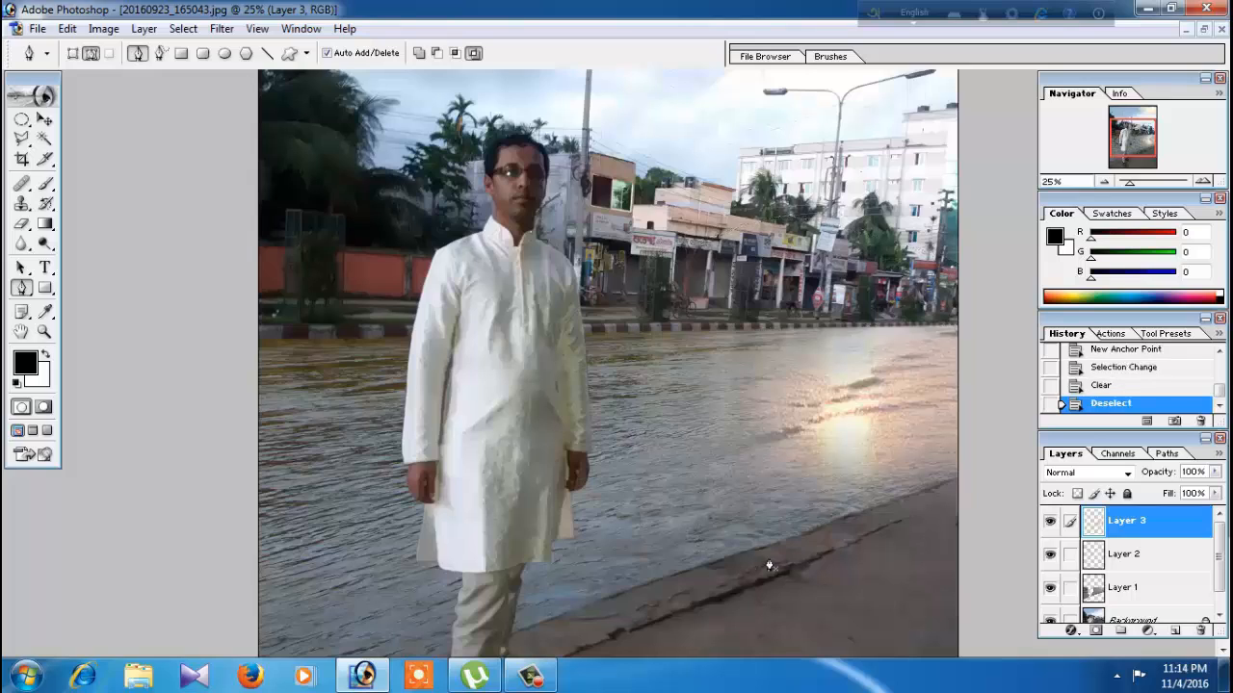
Outline the pavement below the river's near edge with a closed Pen path, delete the reflection layer's pixels there, and deselect
{"action": "left_click", "coordinate": [702, 568]}
{"action": "left_click", "coordinate": [824, 527]}
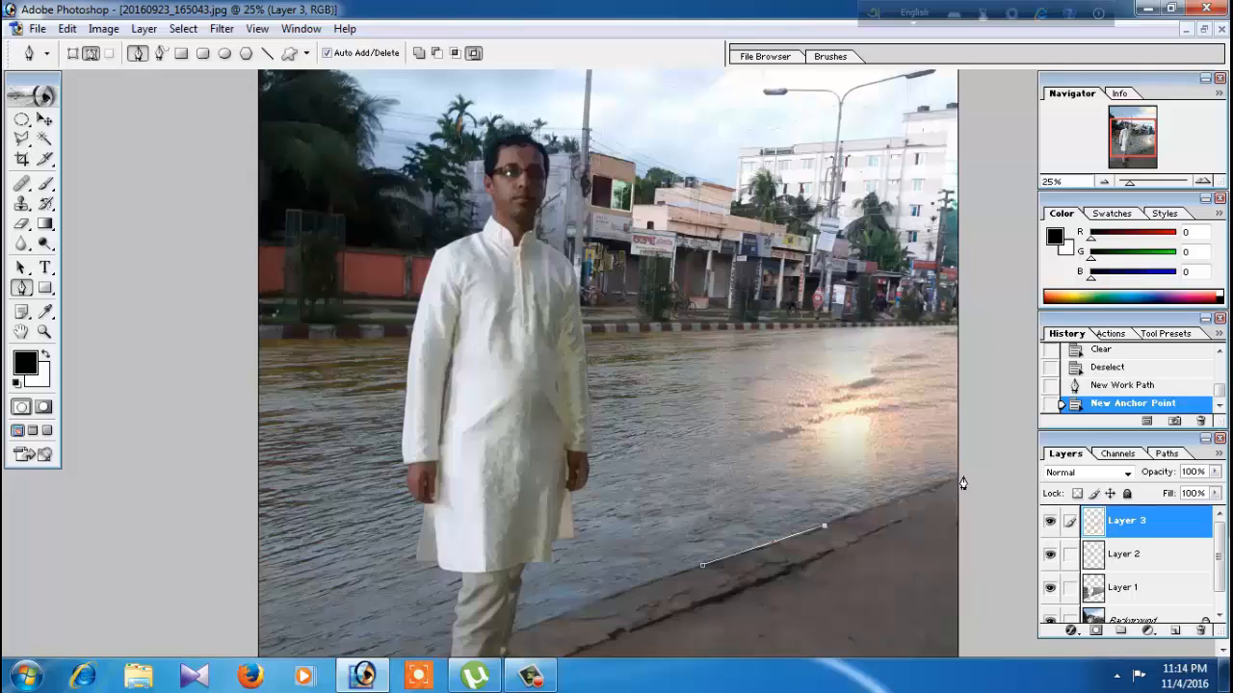
{"action": "left_click_drag", "start_coordinate": [964, 475], "coordinate": [987, 554]}
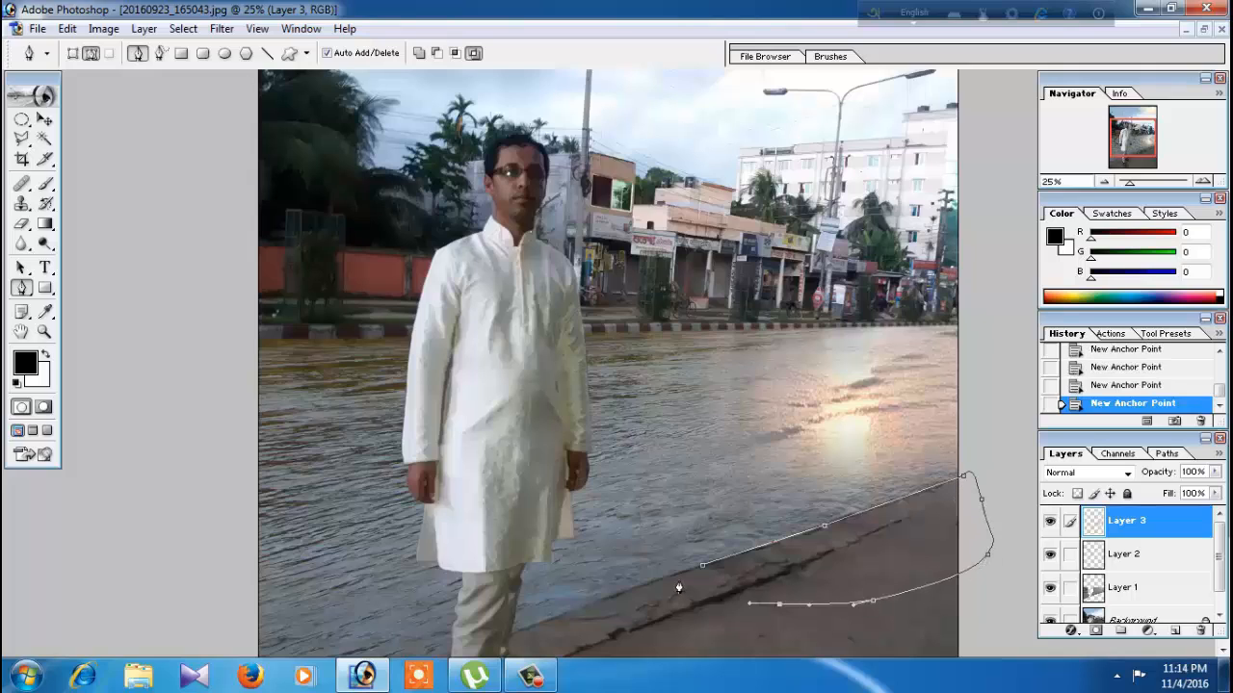
{"action": "left_click_drag", "start_coordinate": [702, 566], "coordinate": [689, 576]}
{"action": "key", "text": "ctrl+Return"}
{"action": "key", "text": "Delete"}
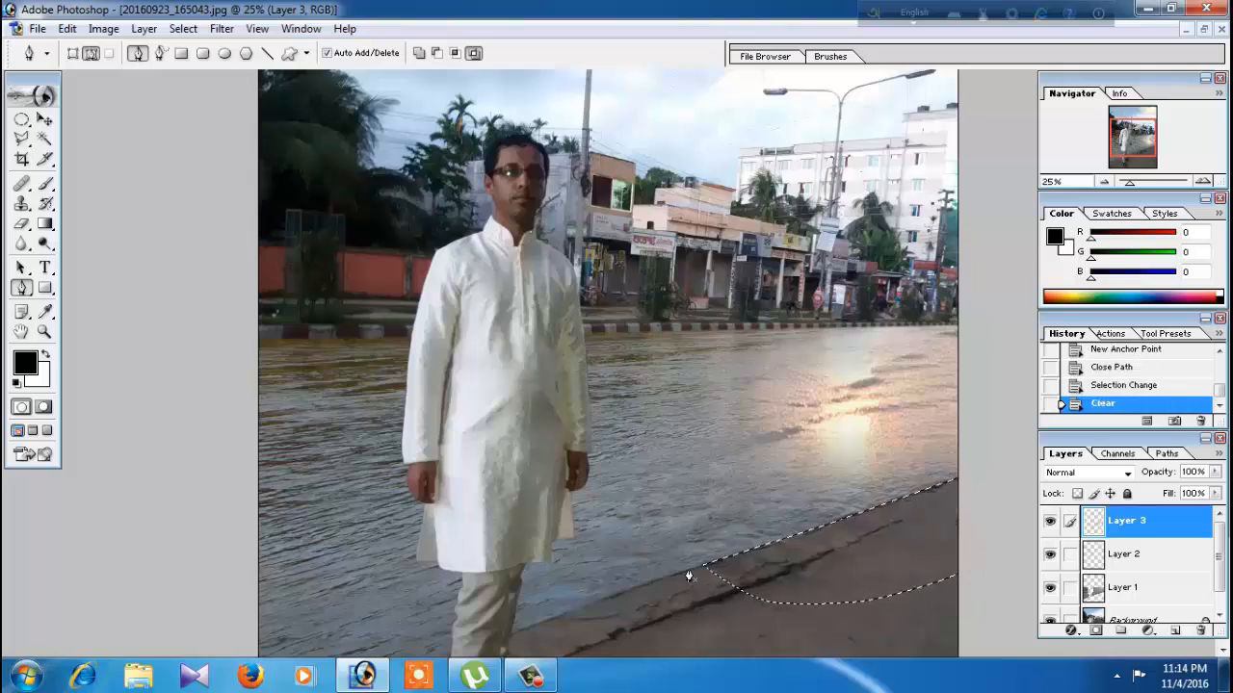
{"action": "key", "text": "ctrl+d"}
{"action": "key", "text": "ctrl+minus"}
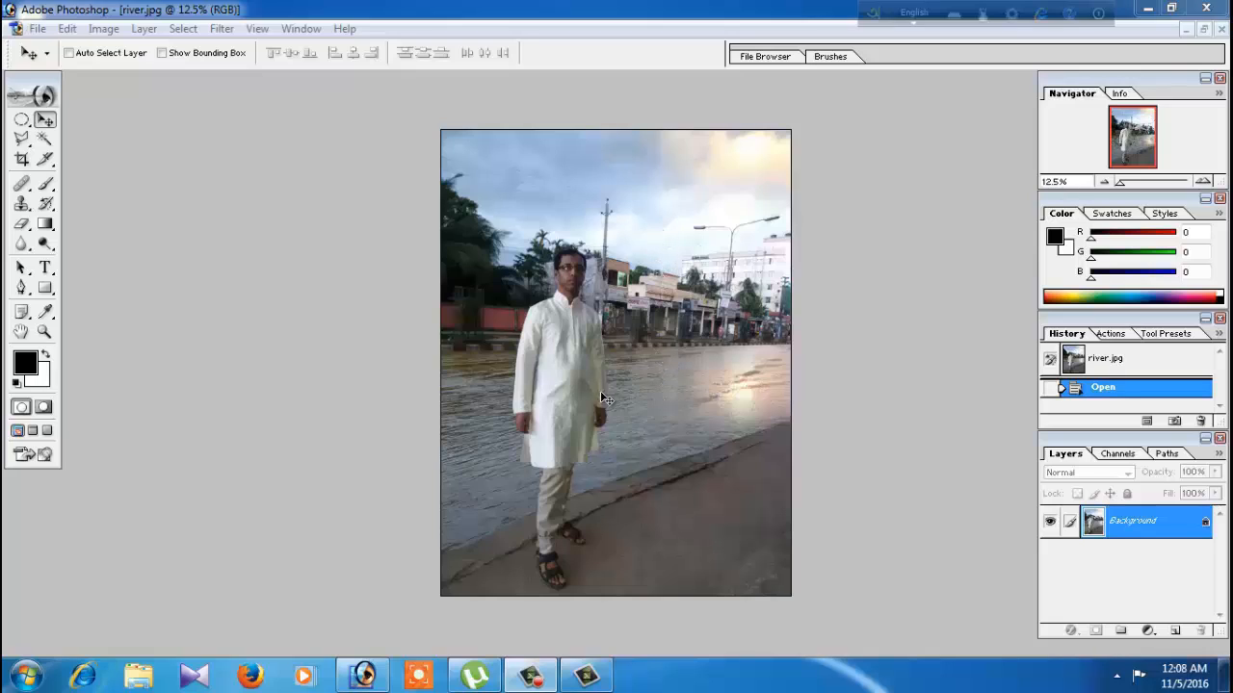
Outline the darker water between the man and the sun reflection in river.jpg with a Pen path and convert it to a selection
{"action": "left_click", "coordinate": [22, 121]}
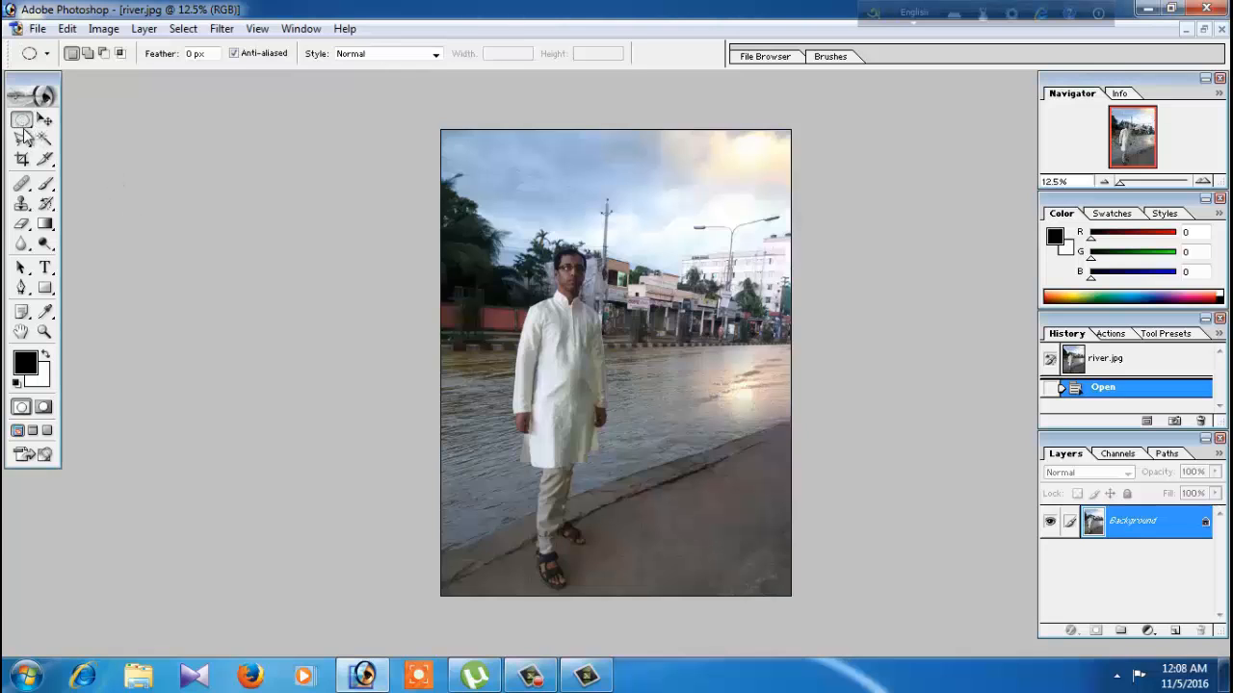
{"action": "left_click", "coordinate": [21, 287]}
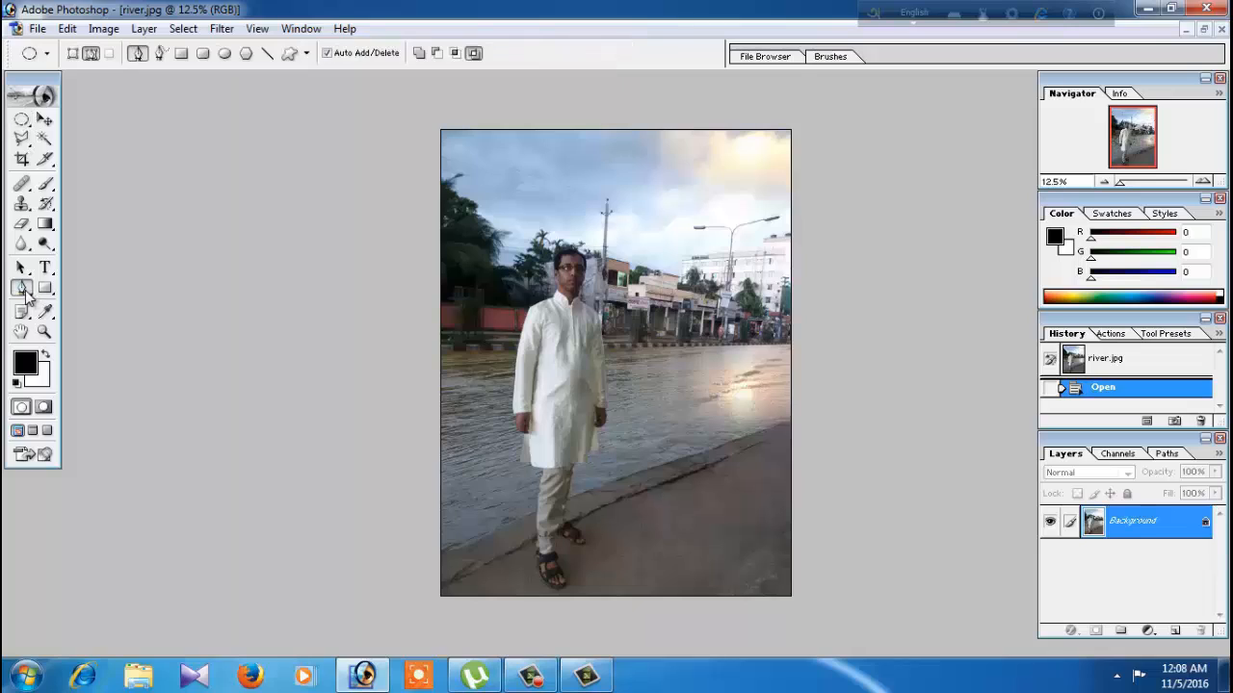
{"action": "left_click", "coordinate": [701, 349]}
{"action": "left_click", "coordinate": [665, 350]}
{"action": "left_click", "coordinate": [634, 355]}
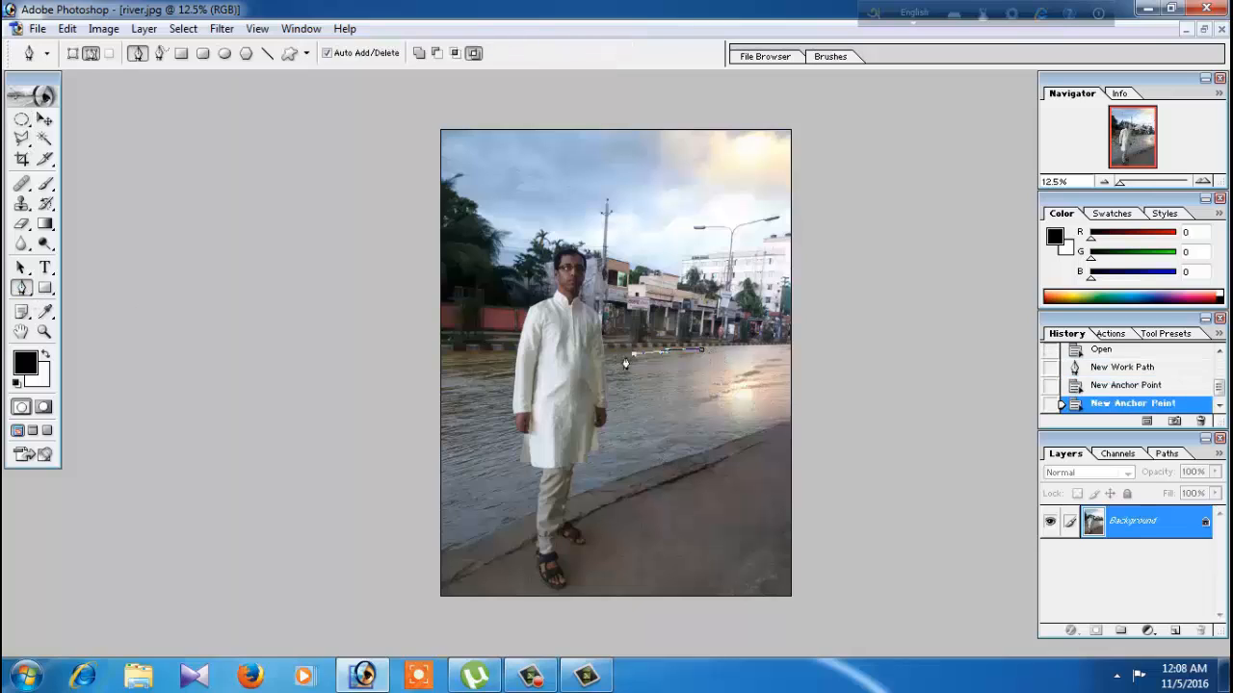
{"action": "left_click", "coordinate": [623, 358]}
{"action": "left_click", "coordinate": [617, 387]}
{"action": "left_click", "coordinate": [626, 428]}
{"action": "left_click", "coordinate": [644, 445]}
{"action": "left_click", "coordinate": [670, 443]}
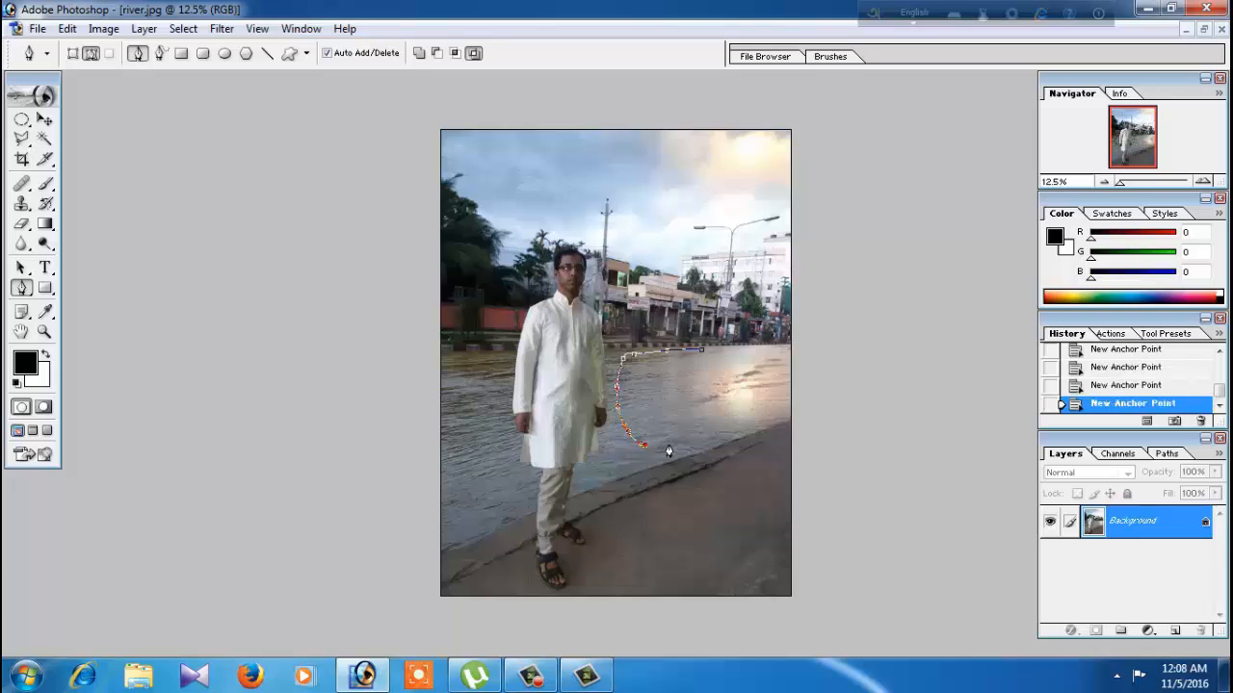
{"action": "left_click", "coordinate": [686, 446]}
{"action": "left_click", "coordinate": [693, 442]}
{"action": "left_click", "coordinate": [702, 428]}
{"action": "left_click", "coordinate": [698, 408]}
{"action": "key", "text": "ctrl+Return"}
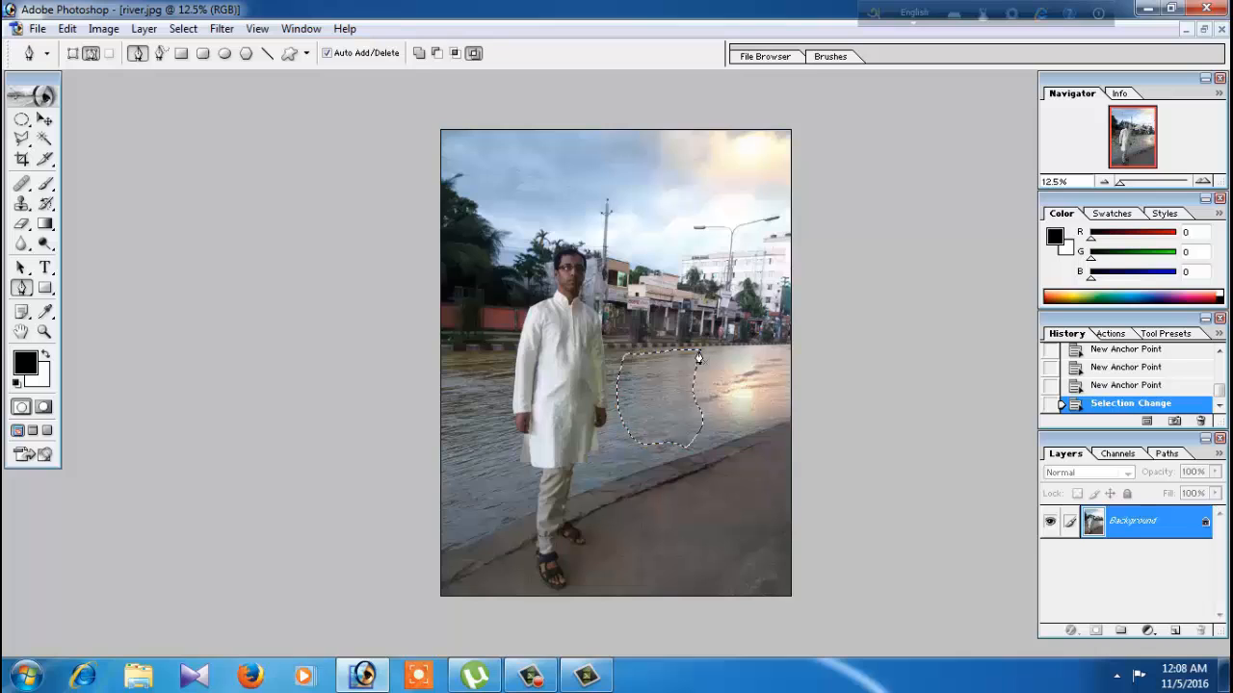
Feather the water selection by 50 pixels, brighten it with Levels at a midtone input of 1.34, and deselect
{"action": "key", "text": "ctrl+alt+d"}
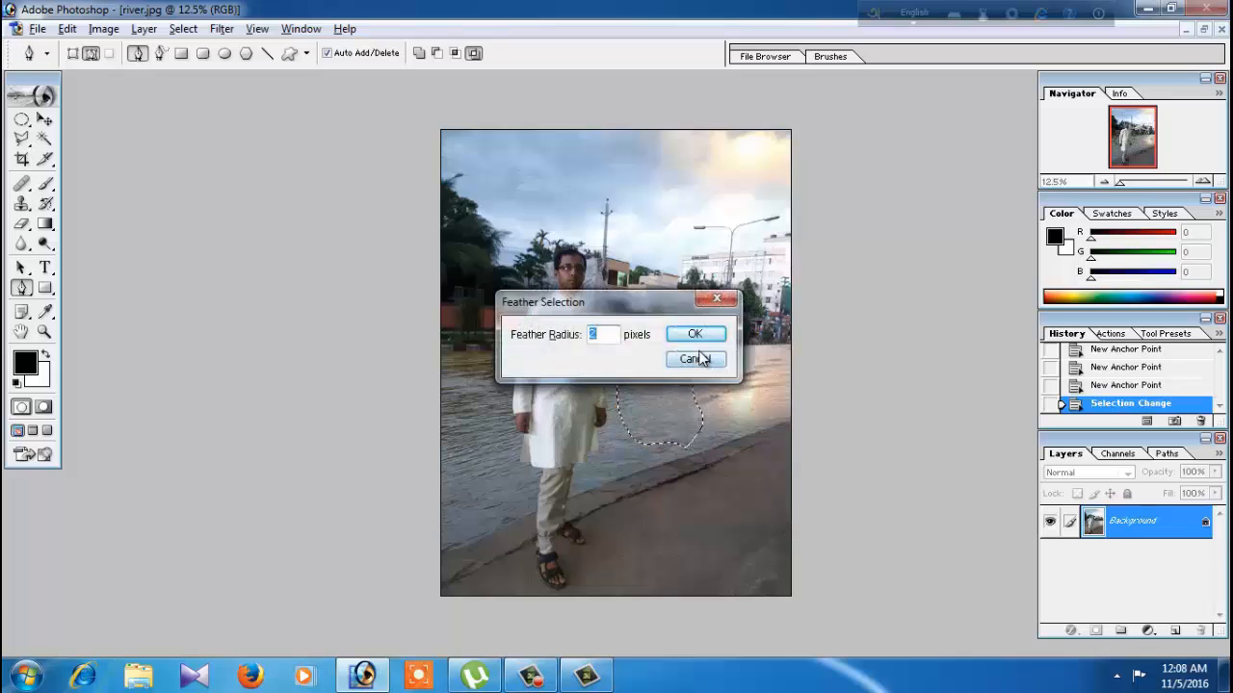
{"action": "type", "text": "50"}
{"action": "key", "text": "Return"}
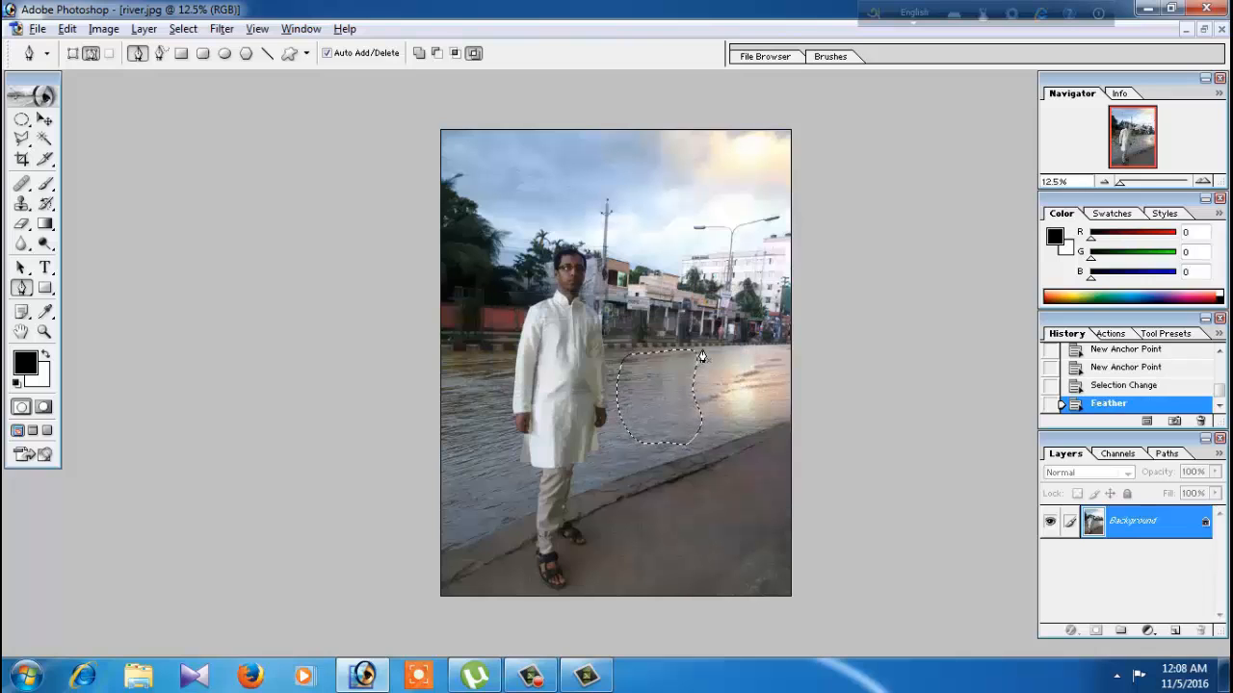
{"action": "left_click", "coordinate": [43, 120]}
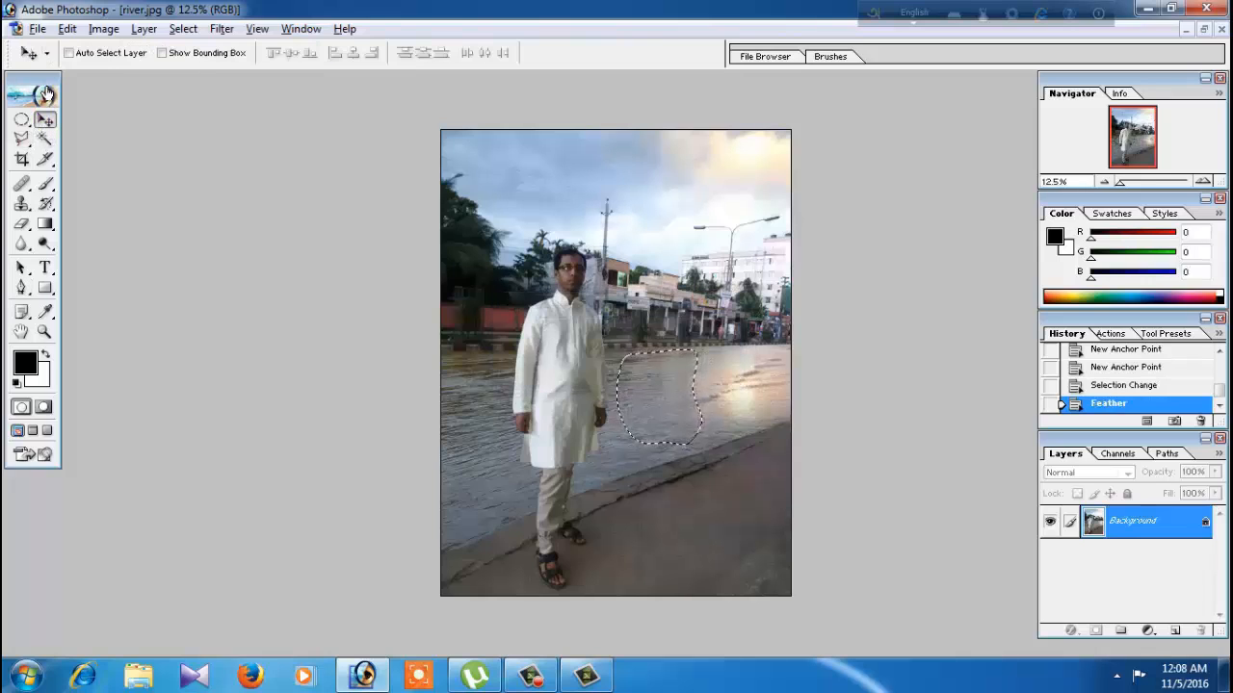
{"action": "key", "text": "ctrl+l"}
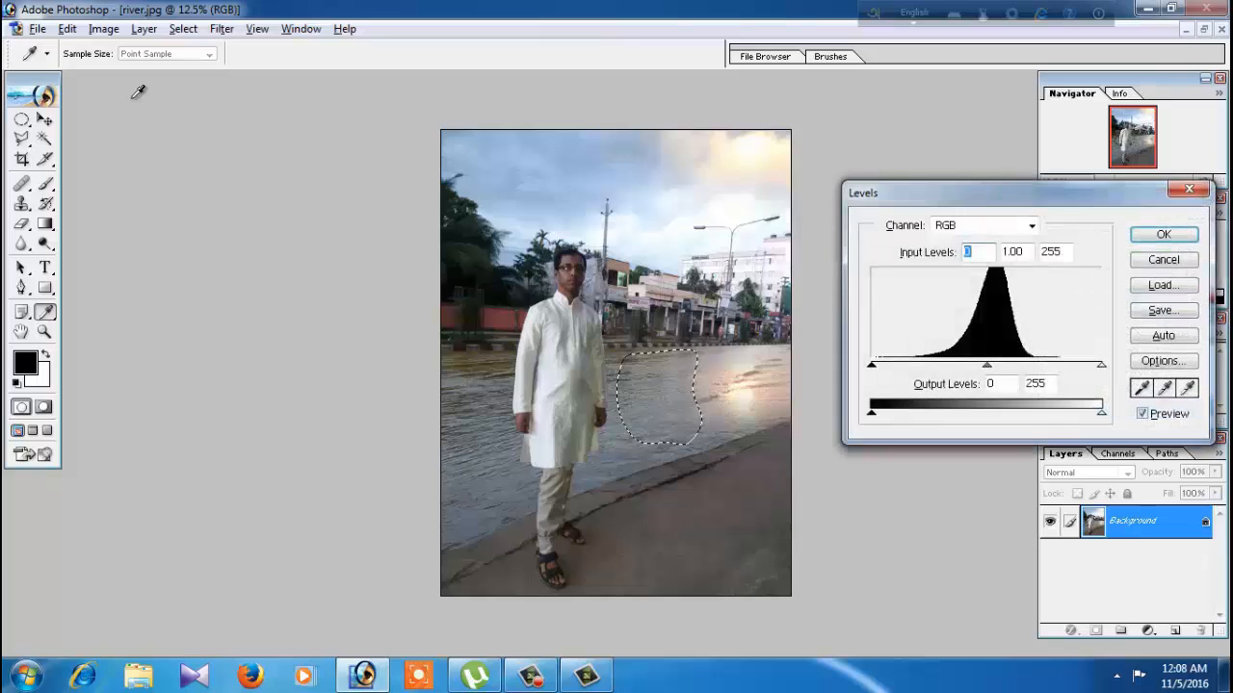
{"action": "left_click", "coordinate": [988, 367]}
{"action": "left_click_drag", "start_coordinate": [988, 367], "coordinate": [962, 367]}
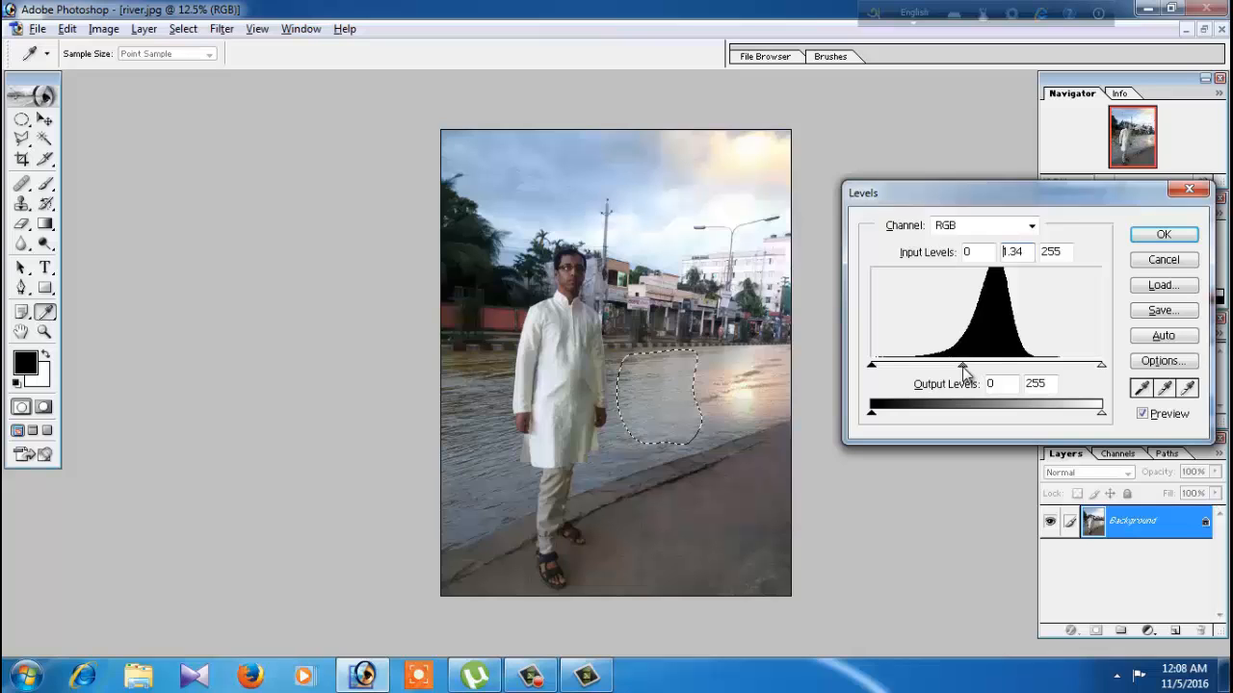
{"action": "left_click", "coordinate": [1156, 234]}
{"action": "key", "text": "ctrl+d"}
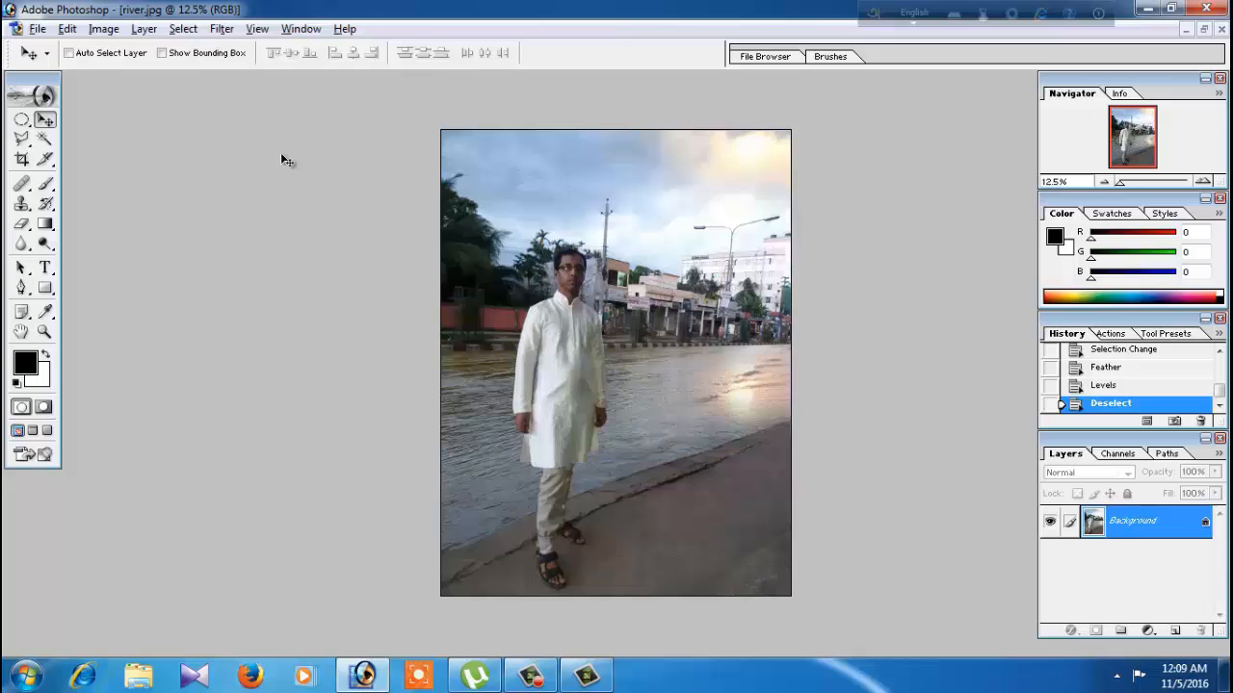
Save the image in the Photoshop folder as a JPEG named Road to River at Maximum quality 12 with Baseline ("Standard") format
{"action": "left_click", "coordinate": [38, 29]}
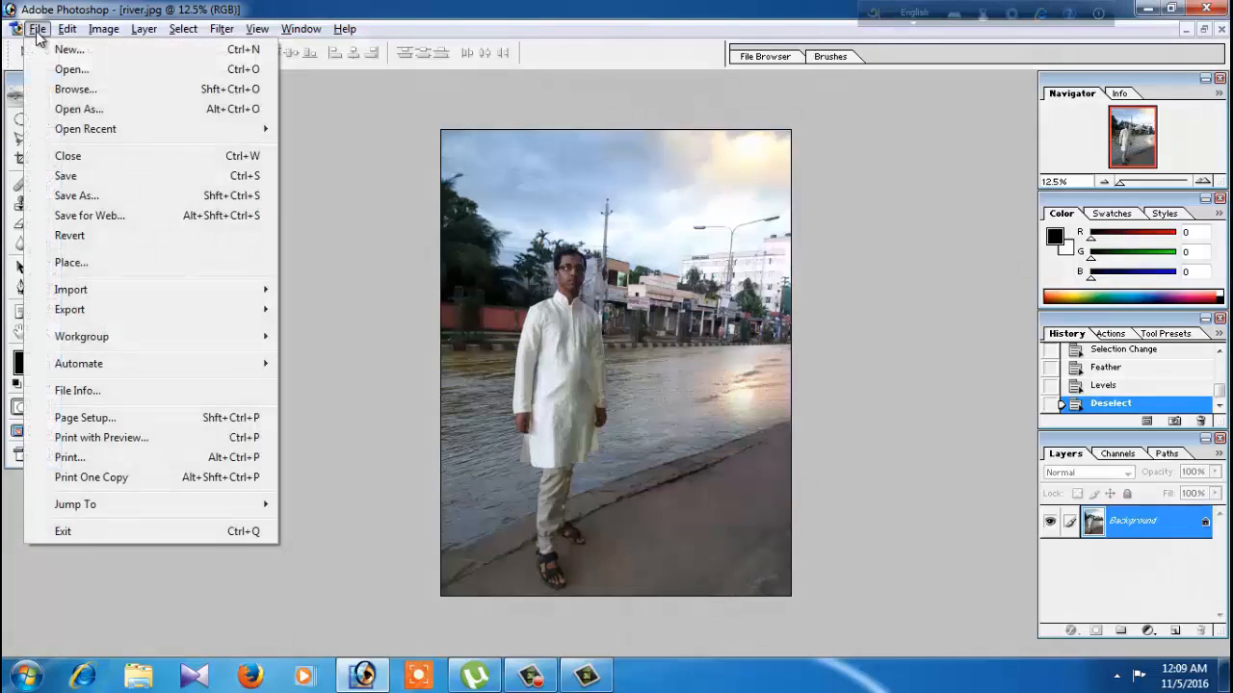
{"action": "left_click", "coordinate": [76, 196]}
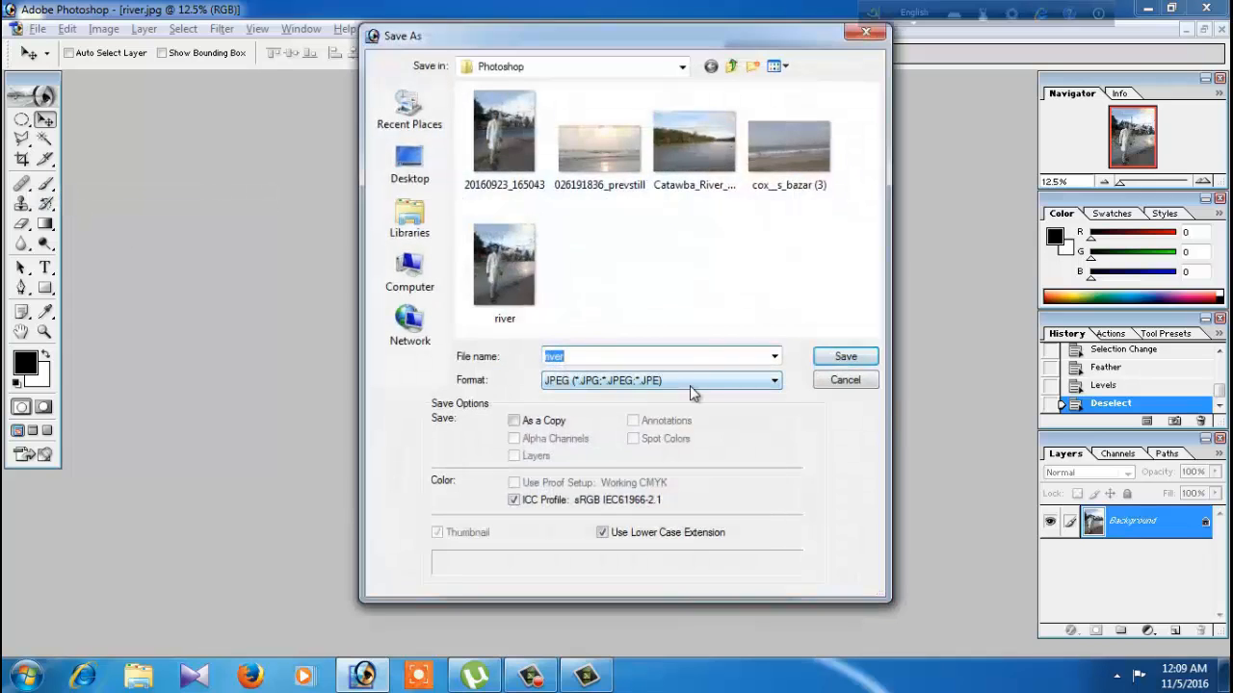
{"action": "left_click", "coordinate": [690, 382]}
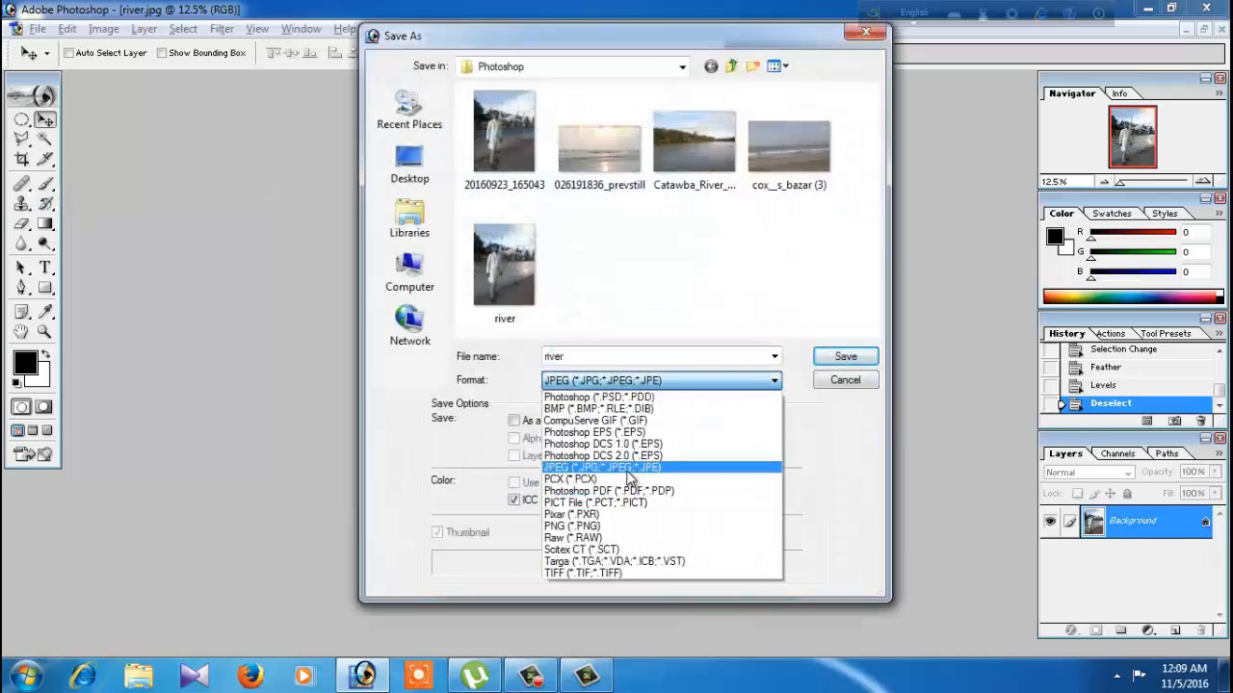
{"action": "left_click", "coordinate": [627, 471]}
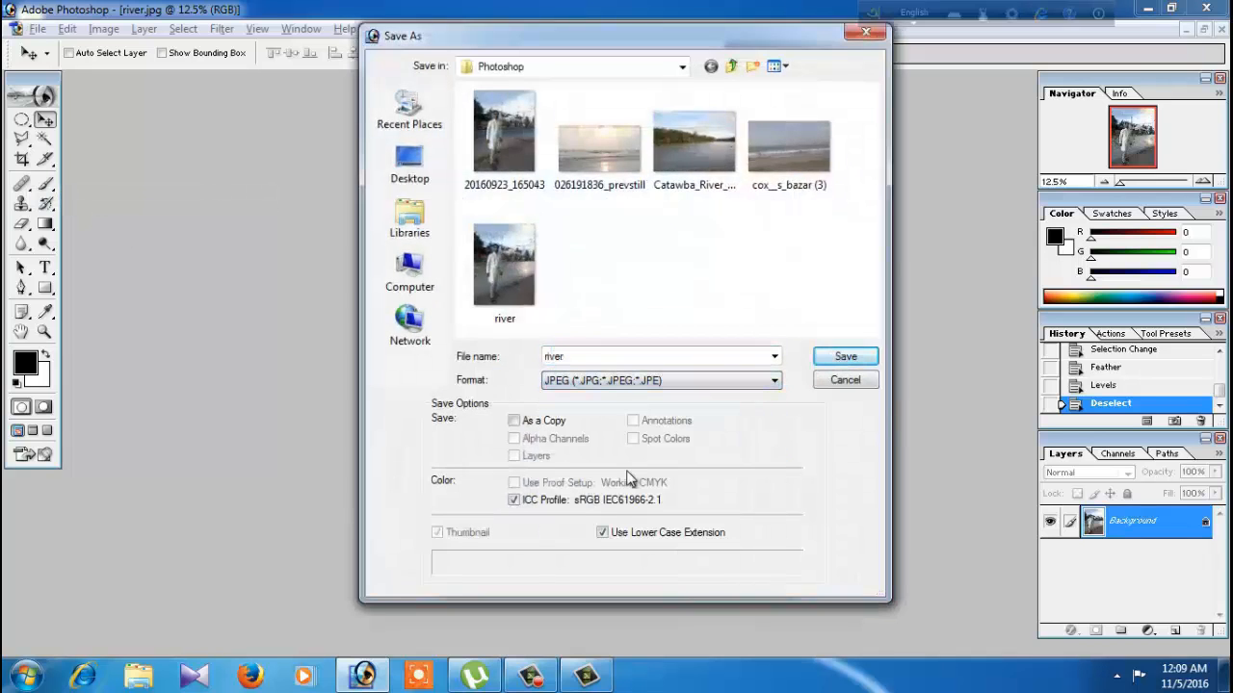
{"action": "double_click", "coordinate": [583, 358]}
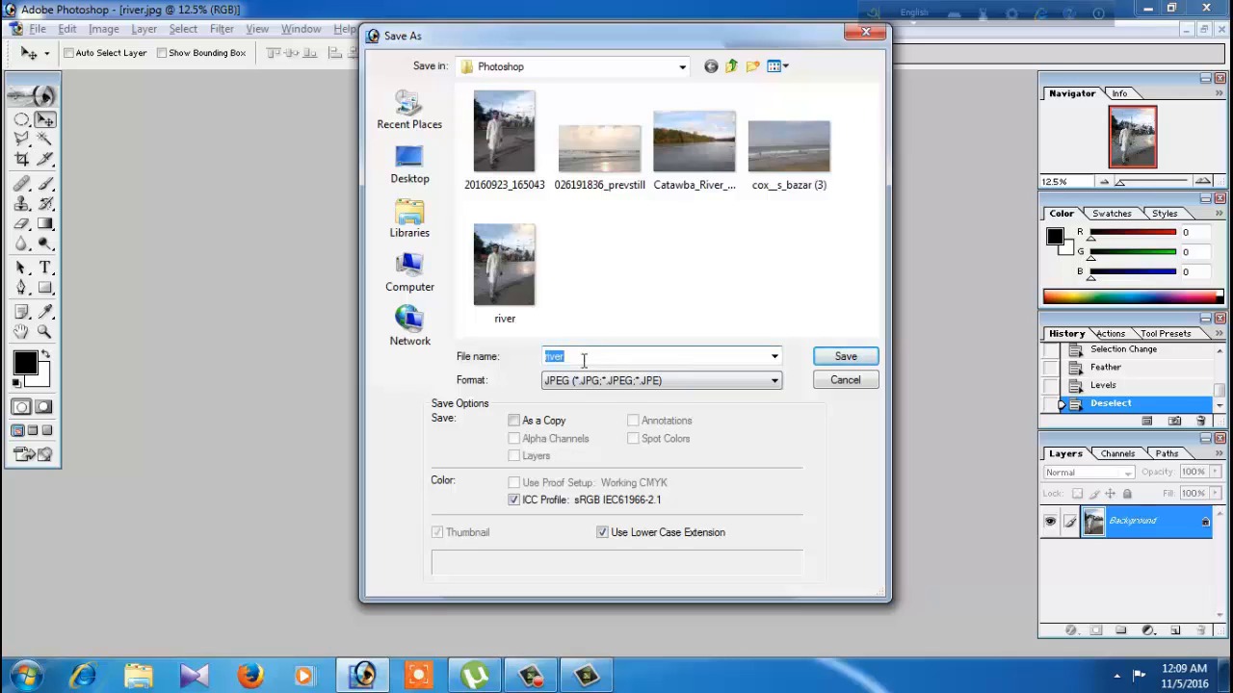
{"action": "type", "text": "Ro"}
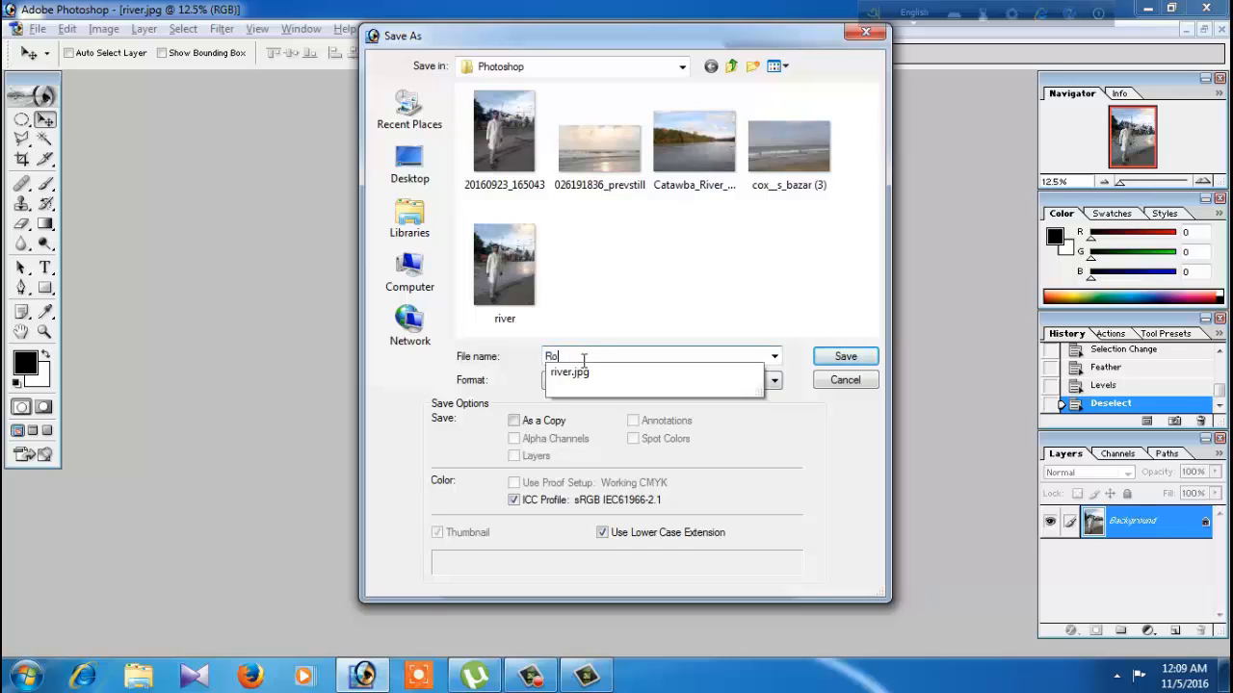
{"action": "type", "text": "ad to "}
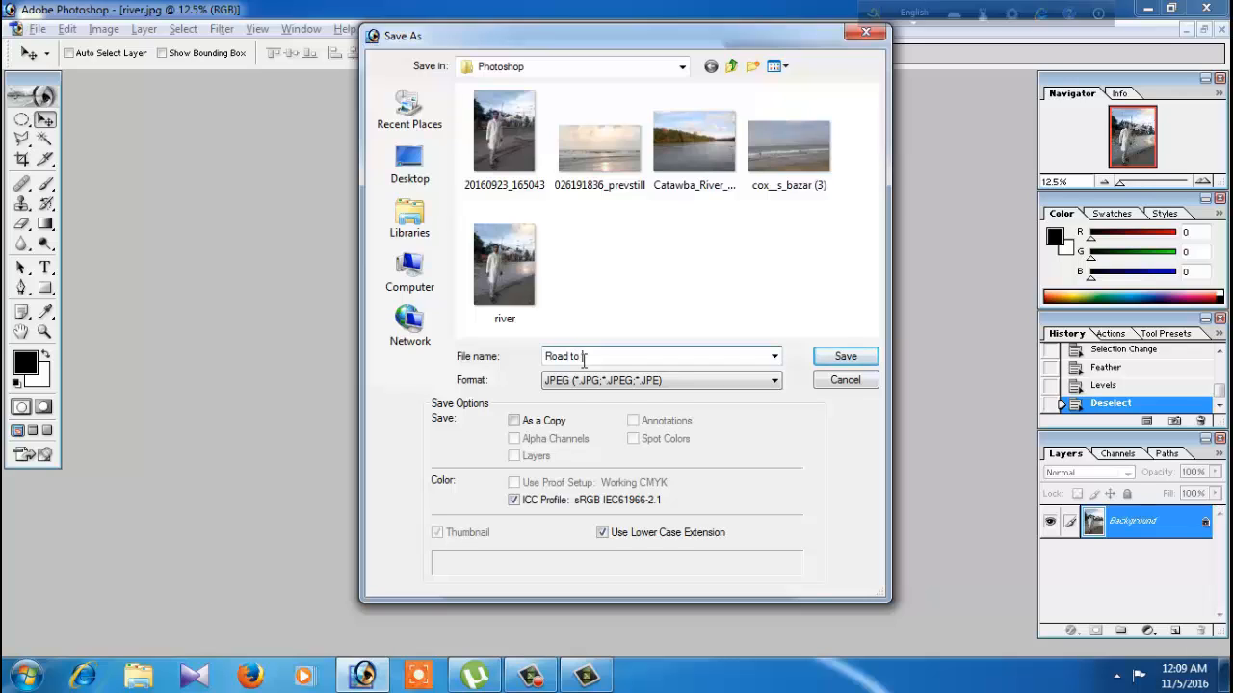
{"action": "type", "text": "River"}
{"action": "left_click", "coordinate": [844, 357]}
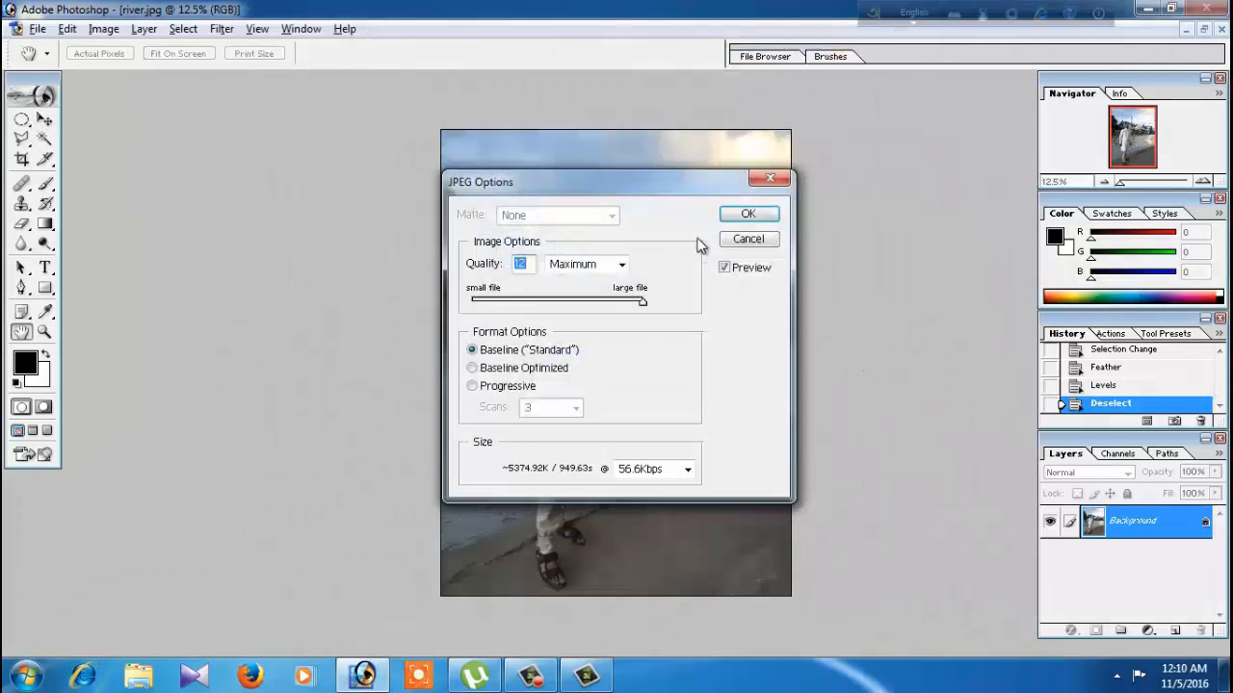
{"action": "left_click", "coordinate": [746, 216]}
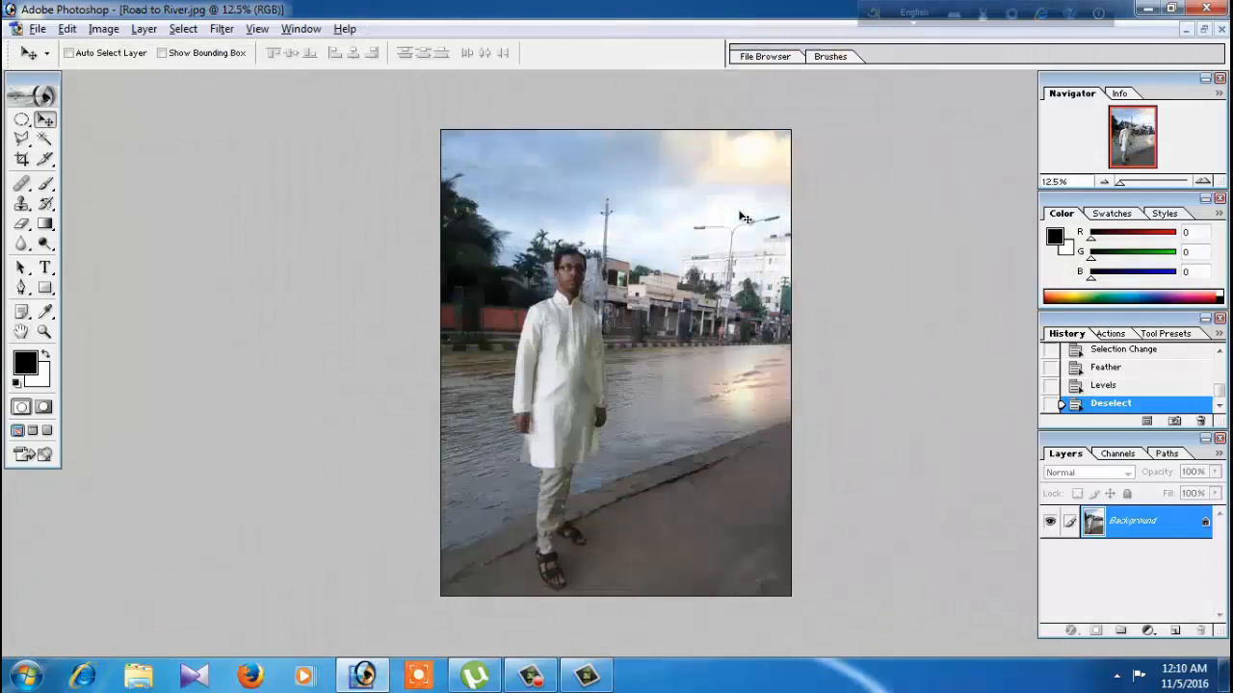
Open the original 20160923_165043.jpg and arrange it side by side with the Road to River.jpg window for comparison
{"action": "left_click", "coordinate": [1204, 30]}
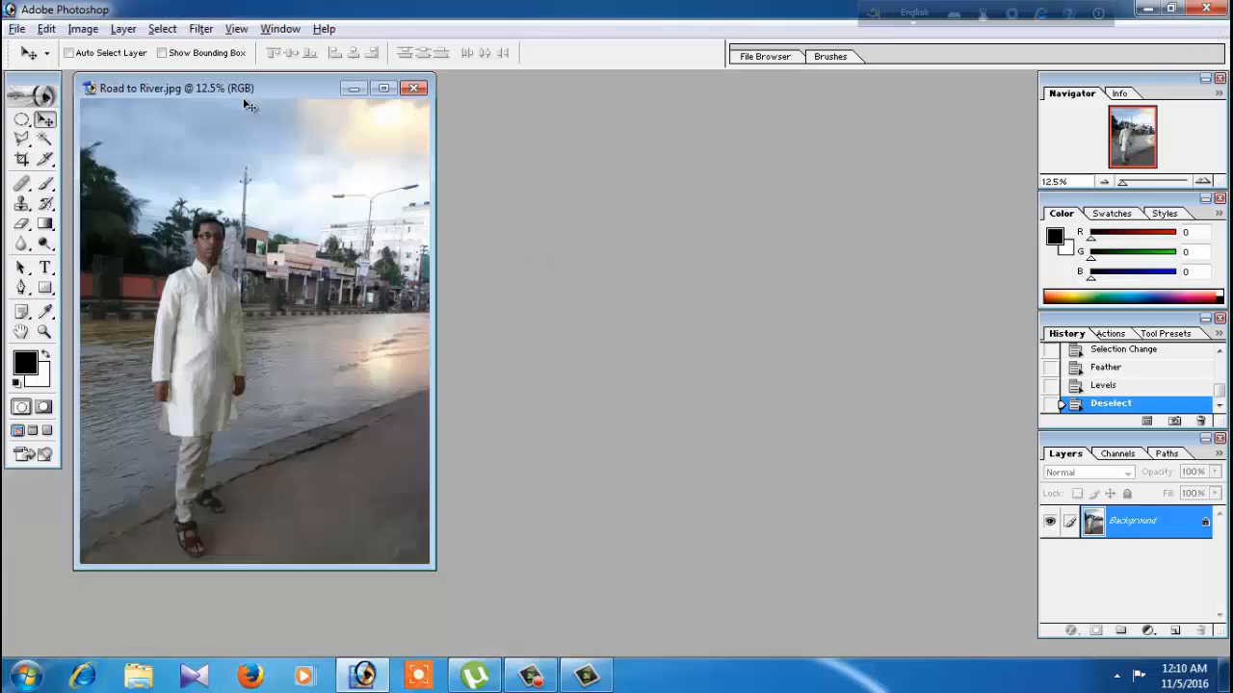
{"action": "left_click_drag", "start_coordinate": [391, 92], "coordinate": [436, 96]}
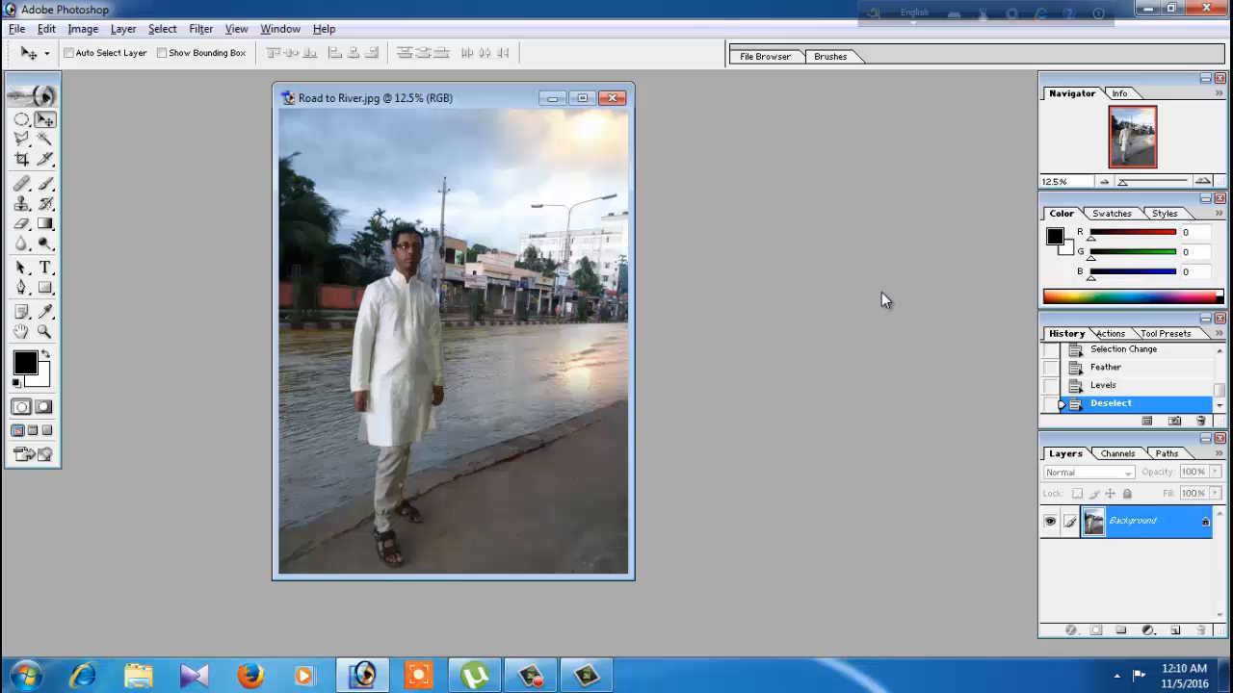
{"action": "double_click", "coordinate": [842, 303]}
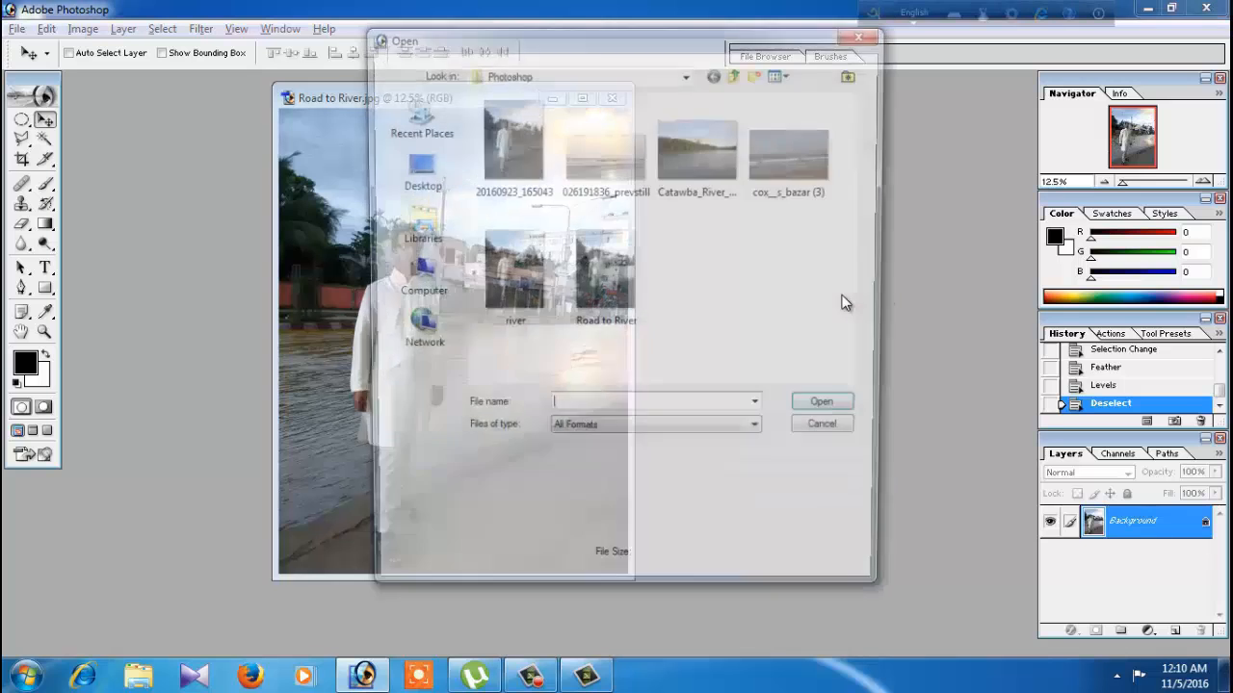
{"action": "left_click", "coordinate": [830, 410]}
{"action": "left_click_drag", "start_coordinate": [260, 100], "coordinate": [291, 106]}
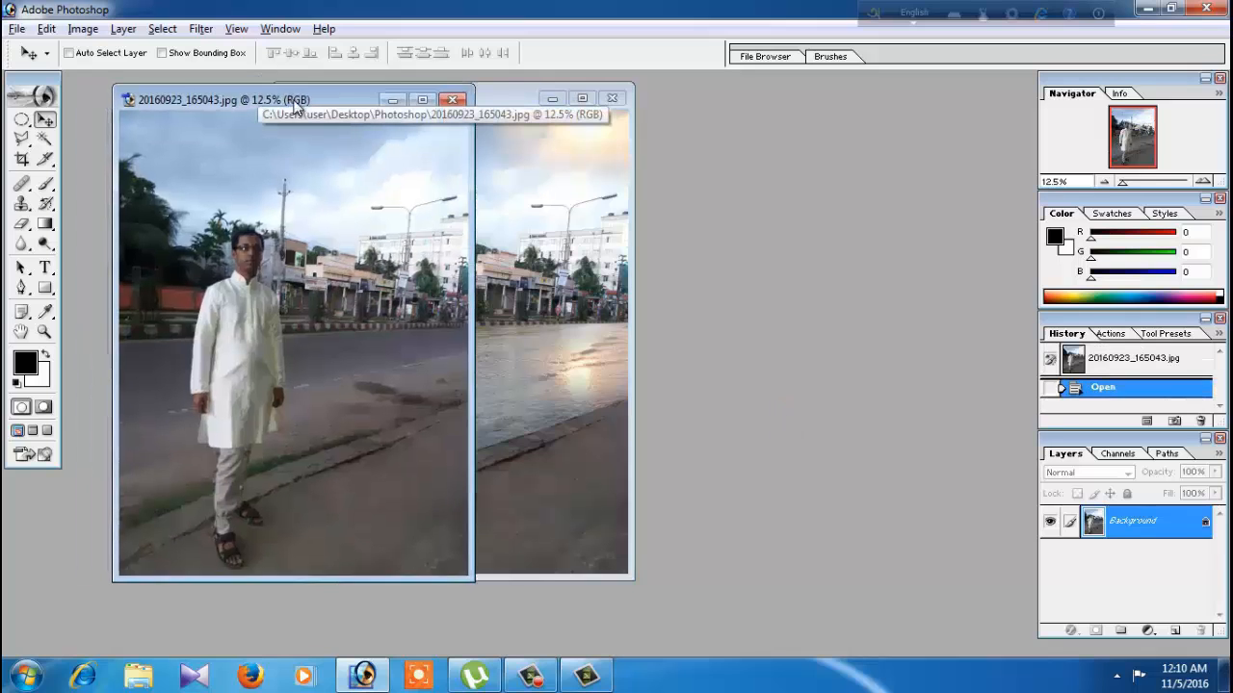
{"action": "left_click_drag", "start_coordinate": [479, 97], "coordinate": [697, 107]}
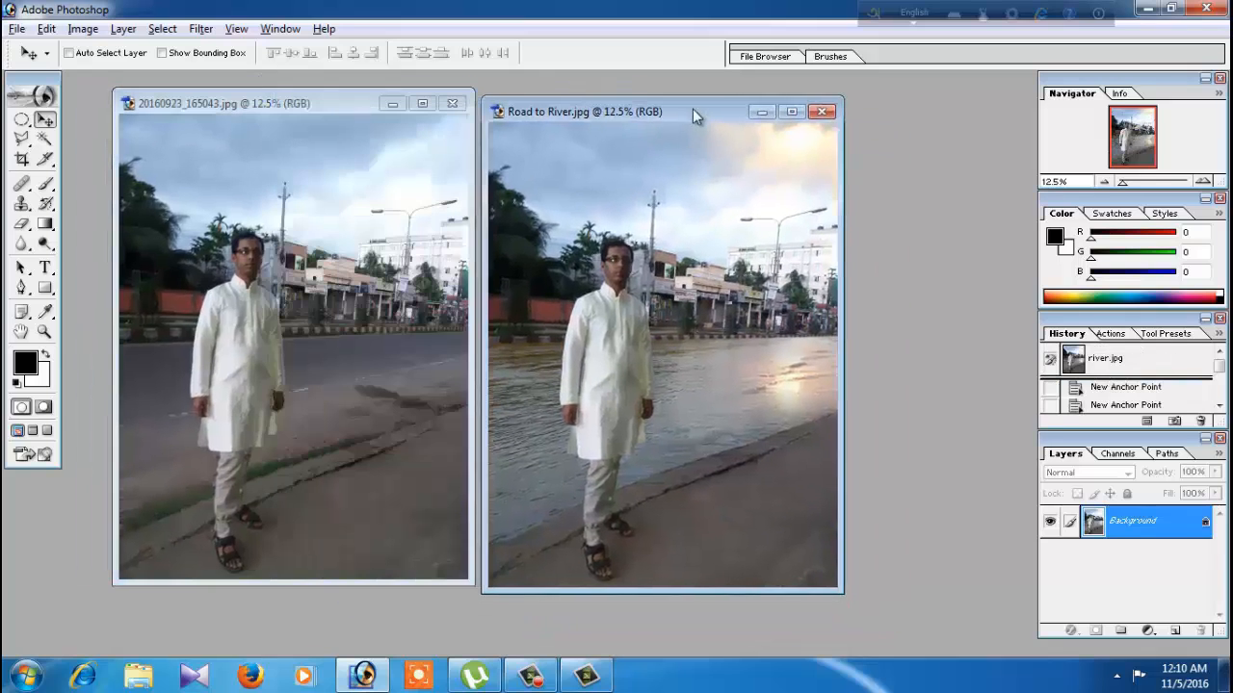